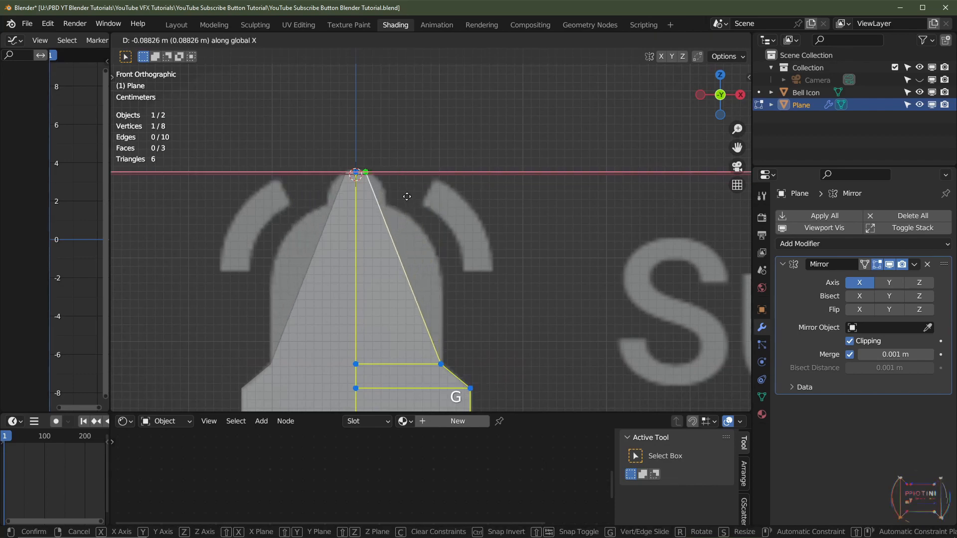
# Add a loop cut at the base of the bell's top knob and move its outer vertex along X onto the reference outline
pyautogui.click(406, 196)
pyautogui.hotkey('ctrl', 'r')
pyautogui.click(386, 199)
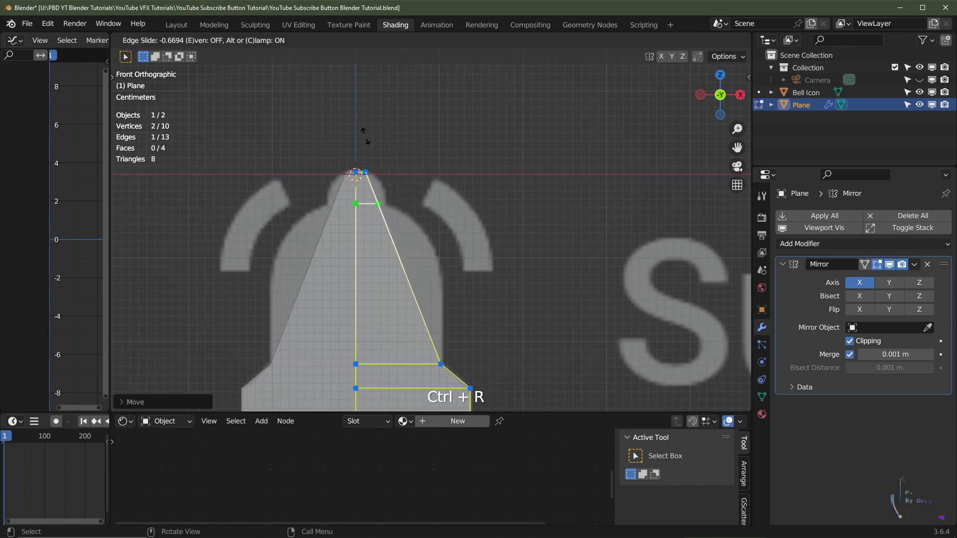
pyautogui.click(365, 135)
pyautogui.click(379, 204)
pyautogui.press('g')
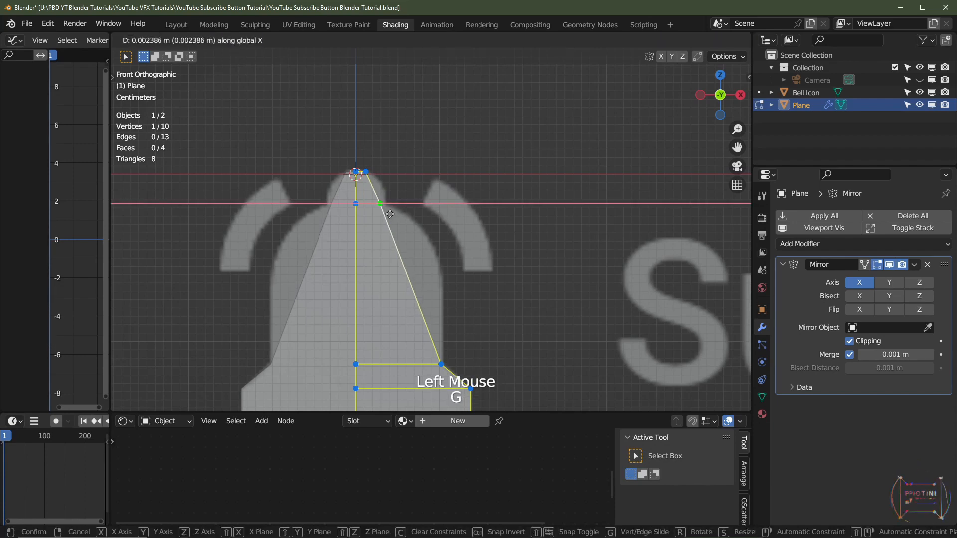
pyautogui.click(395, 220)
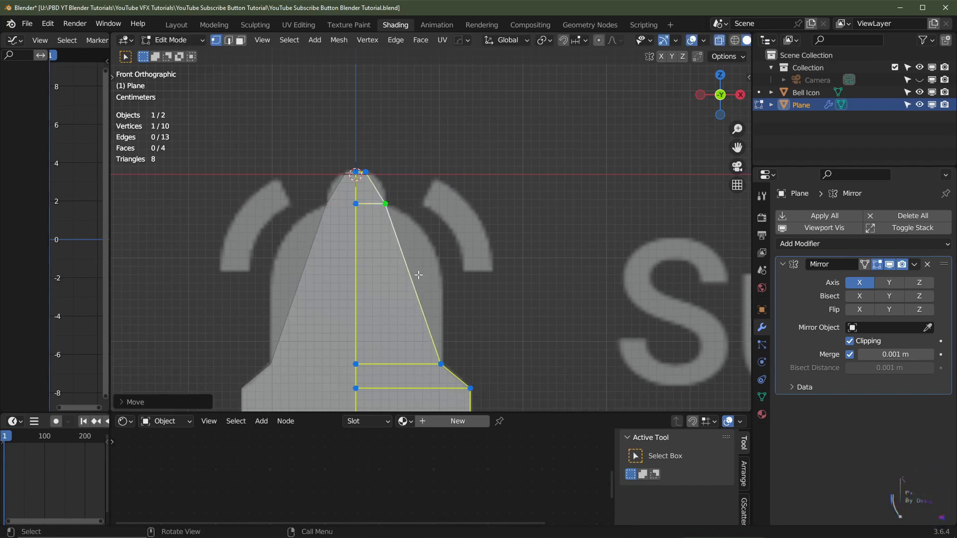
# Add a loop cut where the bell's dome meets its straight side and move the outer vertex along X to the outline
pyautogui.hotkey('ctrl', 'r')
pyautogui.click(418, 273)
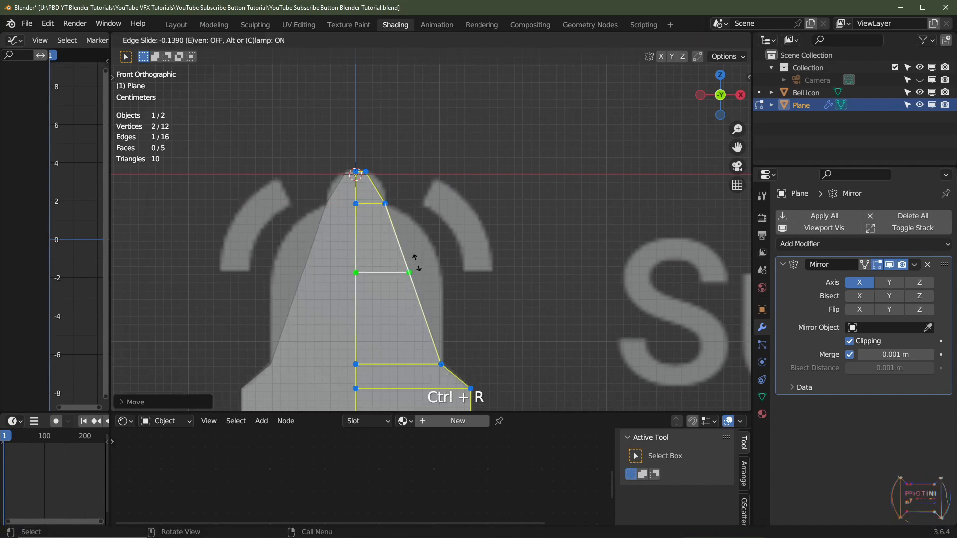
pyautogui.click(419, 266)
pyautogui.click(427, 278)
pyautogui.press('g')
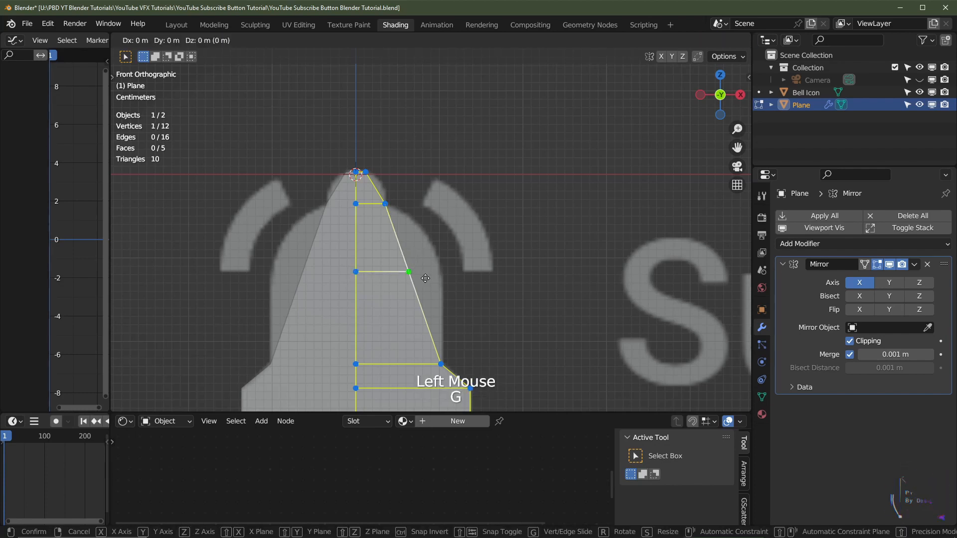
pyautogui.press('x')
pyautogui.click(450, 282)
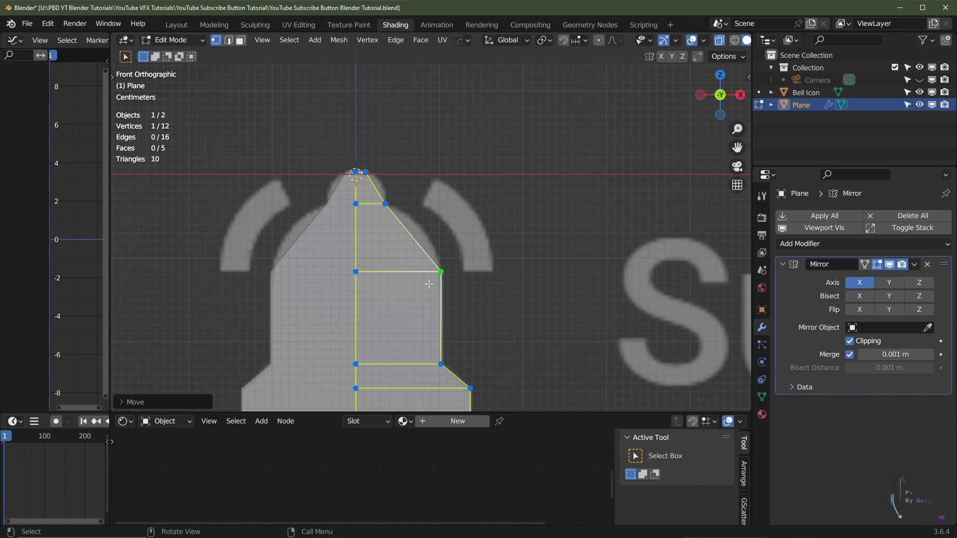
# Align the upper and lower vertices of the bell's straight side by scaling them together along X
pyautogui.keyDown('shift'); pyautogui.click(449, 373); pyautogui.keyUp('shift')
pyautogui.press('s')
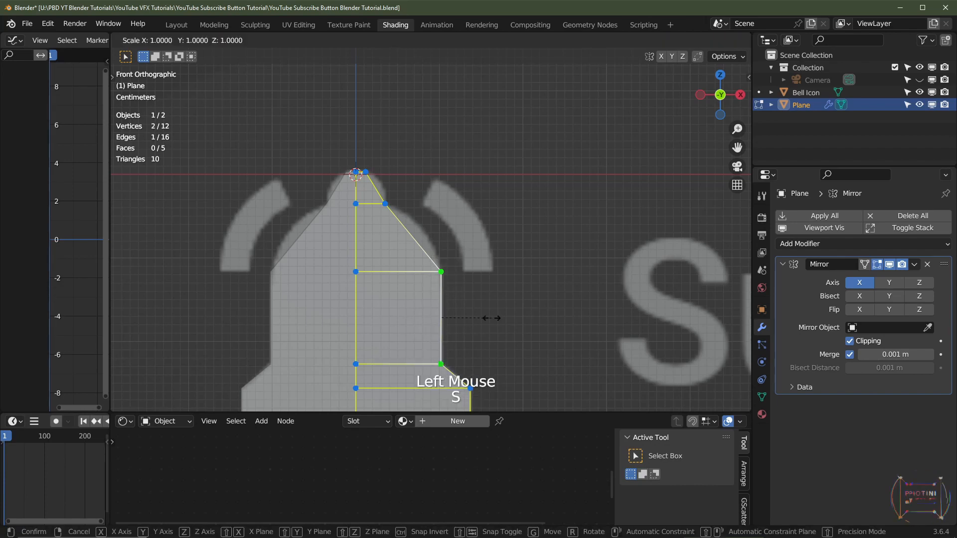
pyautogui.press('x')
pyautogui.click(492, 317)
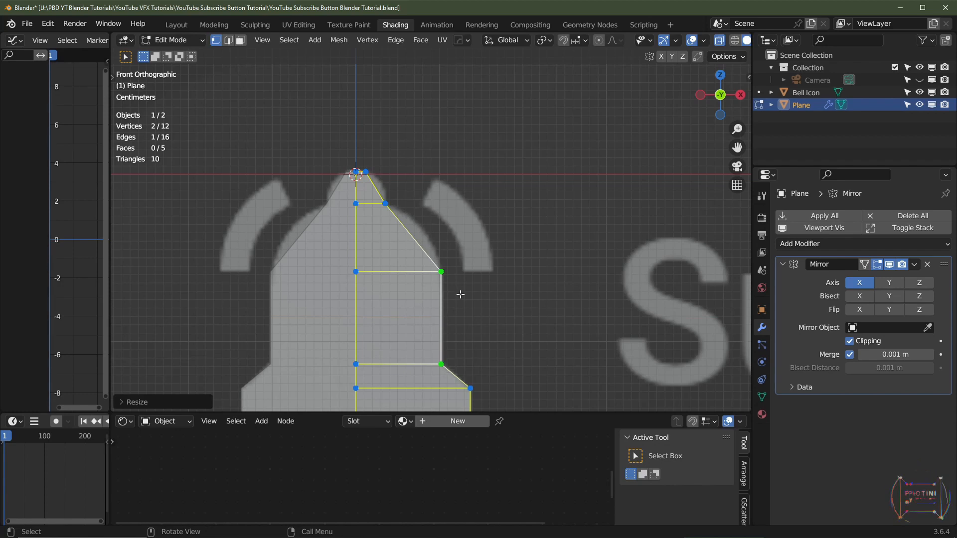
# Add a loop cut midway between knob base and straight side, and move its outer vertex along X onto the dome curve
pyautogui.keyDown('shift'); pyautogui.moveTo(460, 294); pyautogui.dragTo(465, 331, button='middle'); pyautogui.keyUp('shift')
pyautogui.hotkey('ctrl', 'r')
pyautogui.click(419, 274)
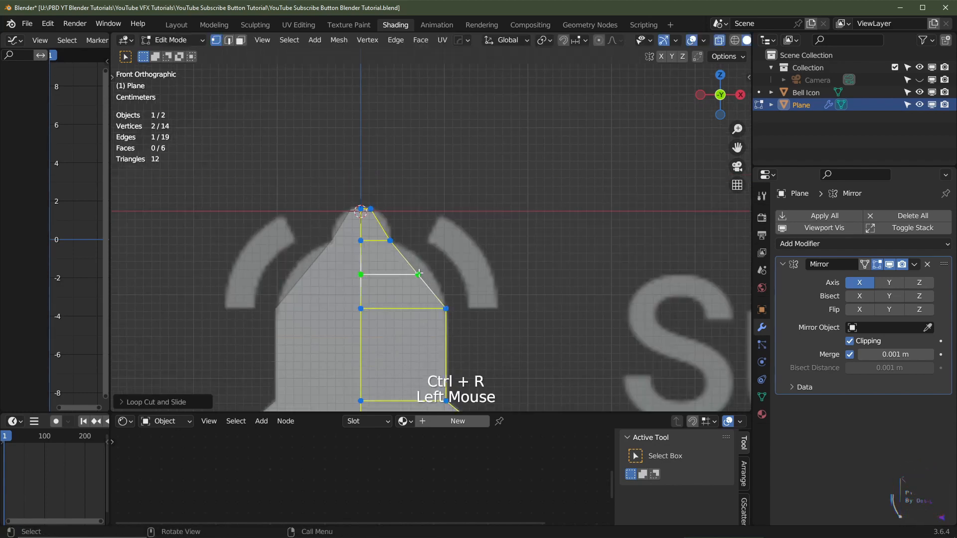
pyautogui.click(418, 275)
pyautogui.press('g')
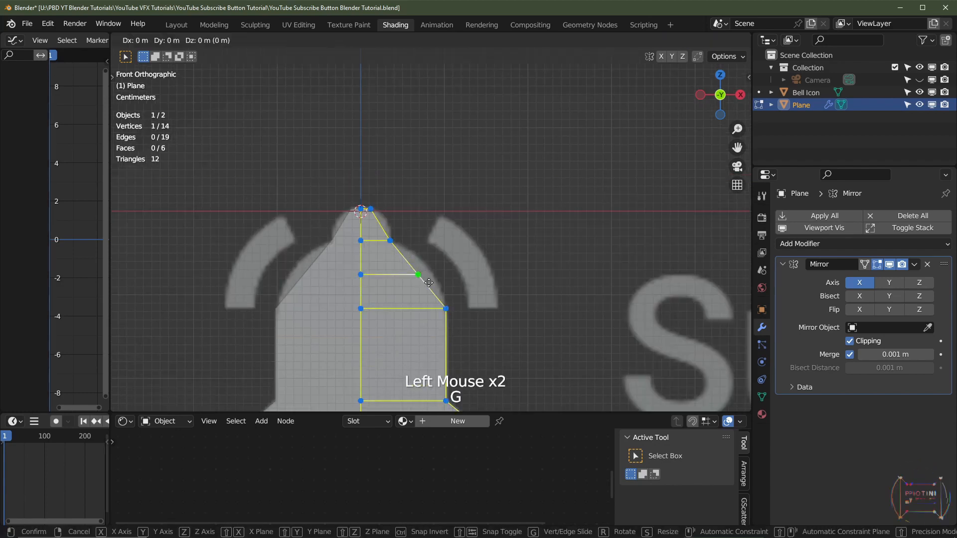
pyautogui.press('x')
pyautogui.click(444, 279)
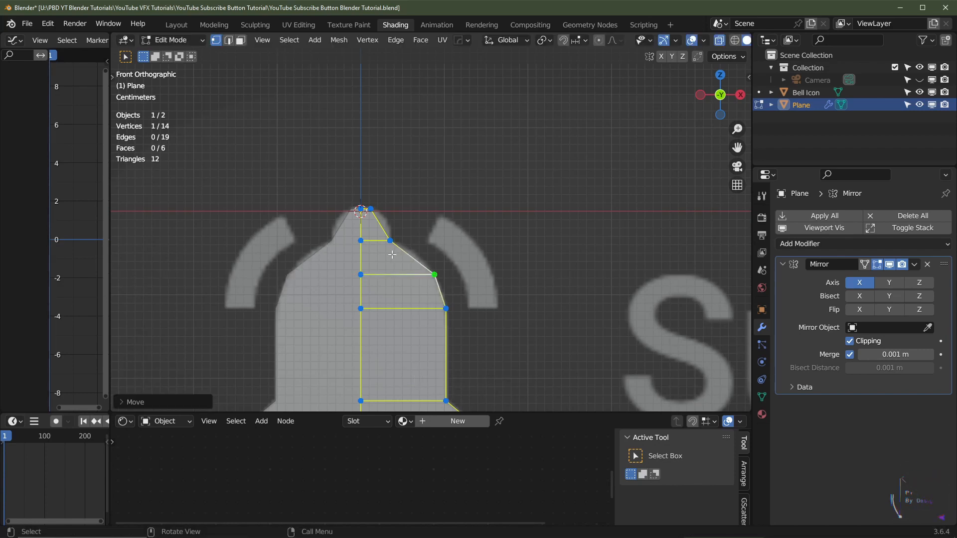
# Add one loop cut in each of the two dome sections and move their outer vertices along X to round the dome
pyautogui.hotkey('ctrl', 'r')
pyautogui.click(399, 255)
pyautogui.hotkey('ctrl', 'r')
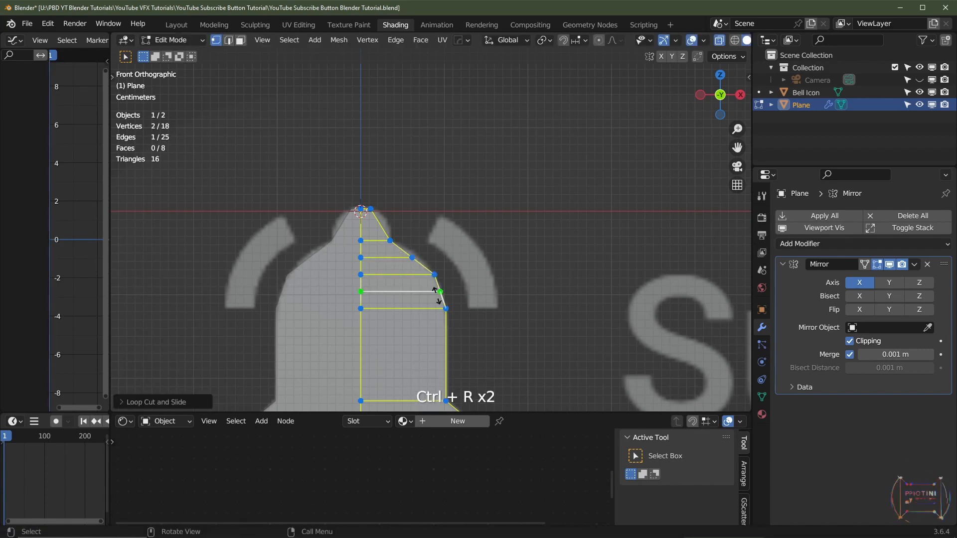
pyautogui.click(443, 295)
pyautogui.press('g')
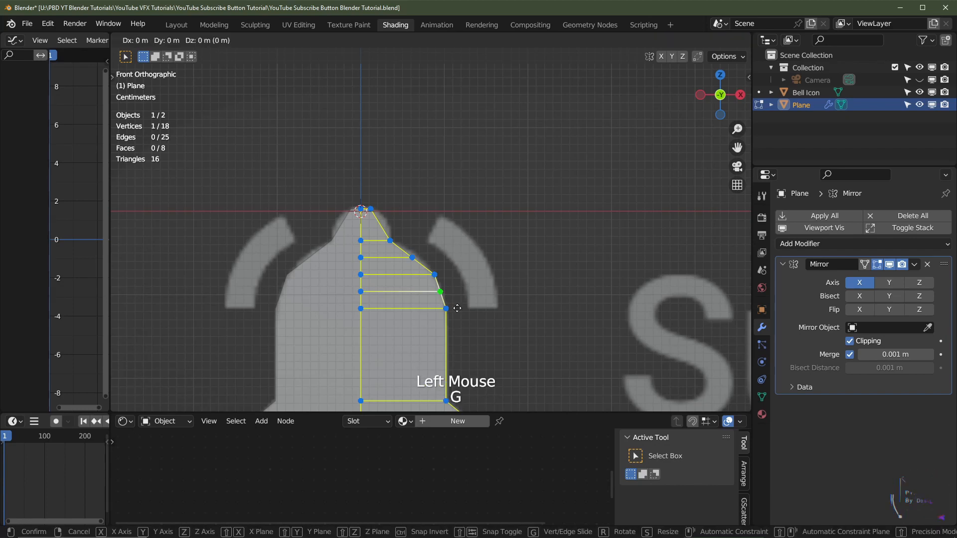
pyautogui.press('x')
pyautogui.click(459, 308)
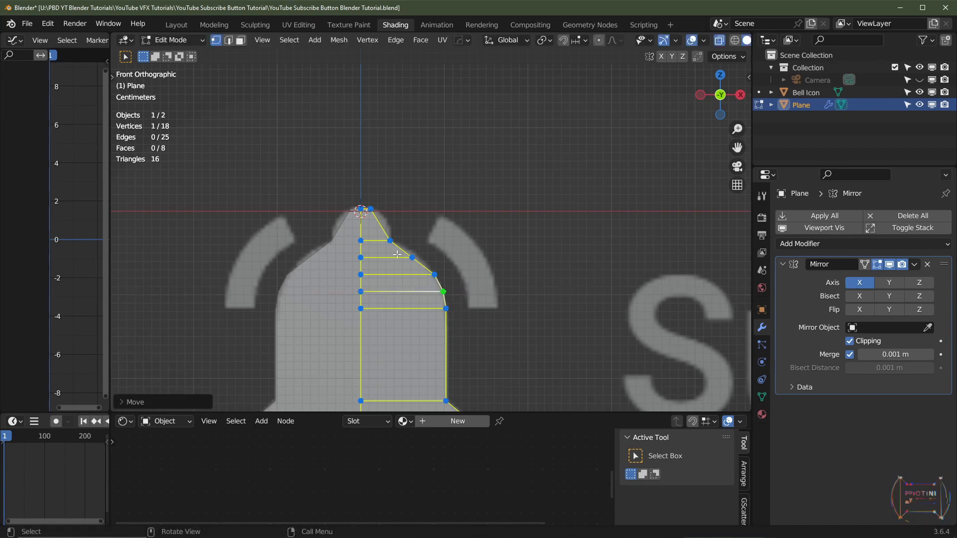
pyautogui.click(425, 255)
pyautogui.press('g')
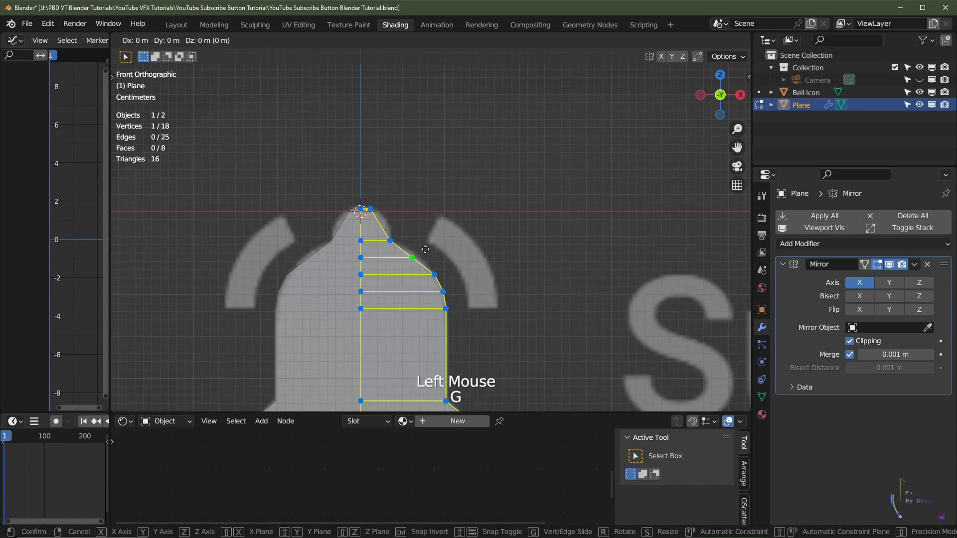
pyautogui.click(433, 250)
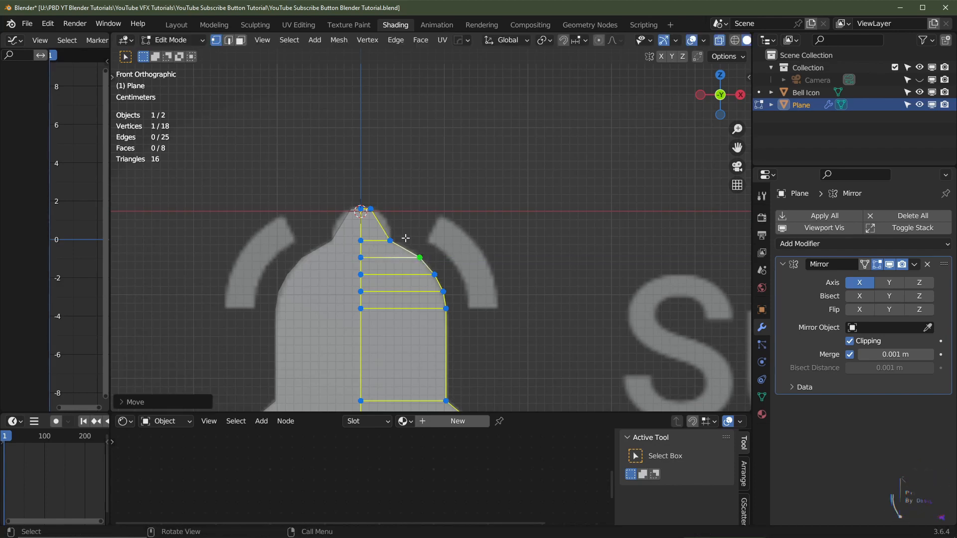
# Add a loop cut halfway up the bell's knob and move its outer vertex along X onto the outline
pyautogui.keyDown('shift'); pyautogui.moveTo(405, 238); pyautogui.dragTo(425, 288, button='middle'); pyautogui.keyUp('shift')
pyautogui.scroll(2, 385, 290)
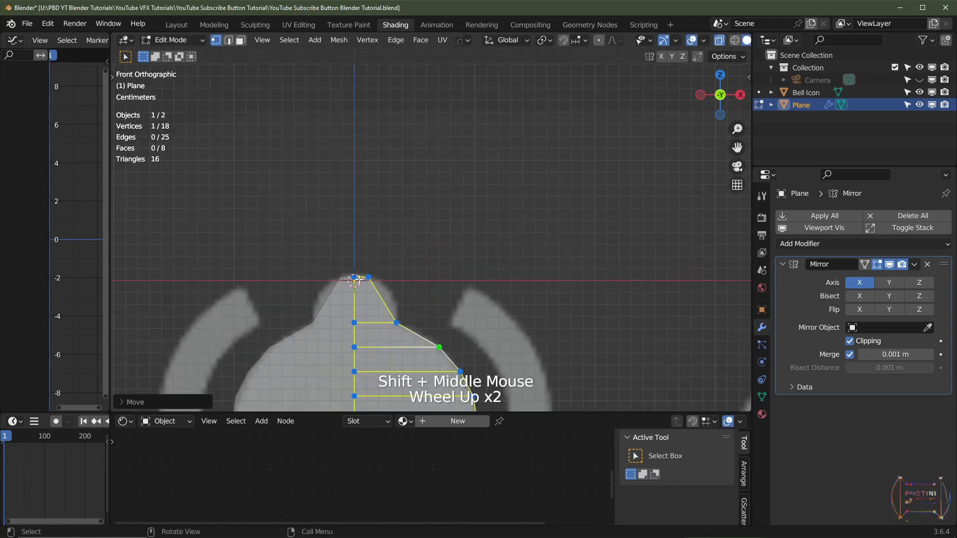
pyautogui.hotkey('ctrl', 'r')
pyautogui.click(421, 316)
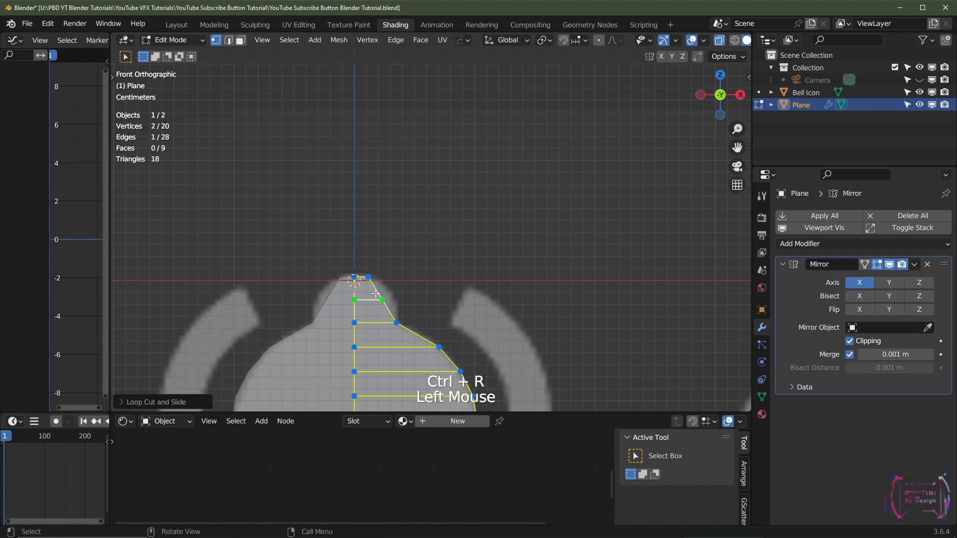
pyautogui.press('g')
pyautogui.click(411, 309)
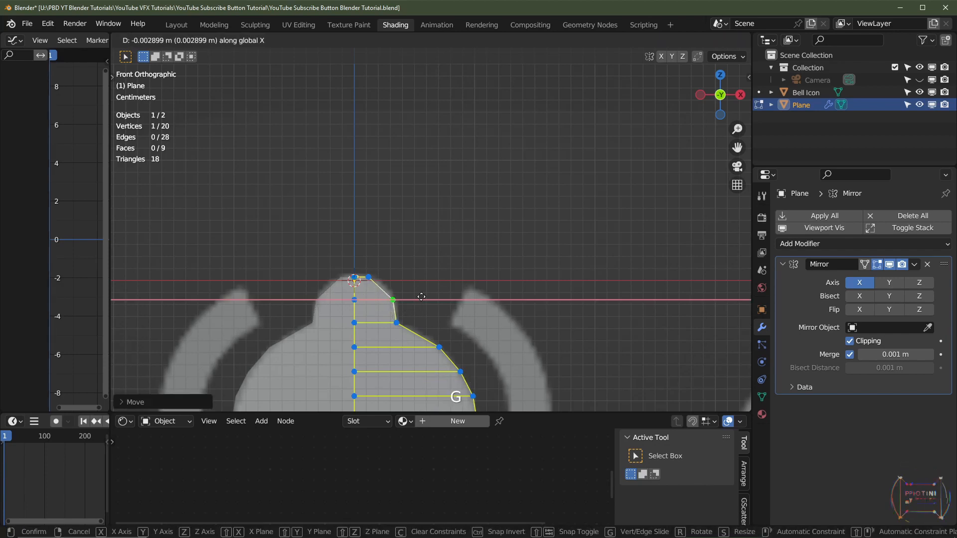
# Add loop cuts above and below the knob's middle cut and fit their outer vertices to the rounded outline
pyautogui.hotkey('ctrl', 'r')
pyautogui.click(380, 288)
pyautogui.press('g')
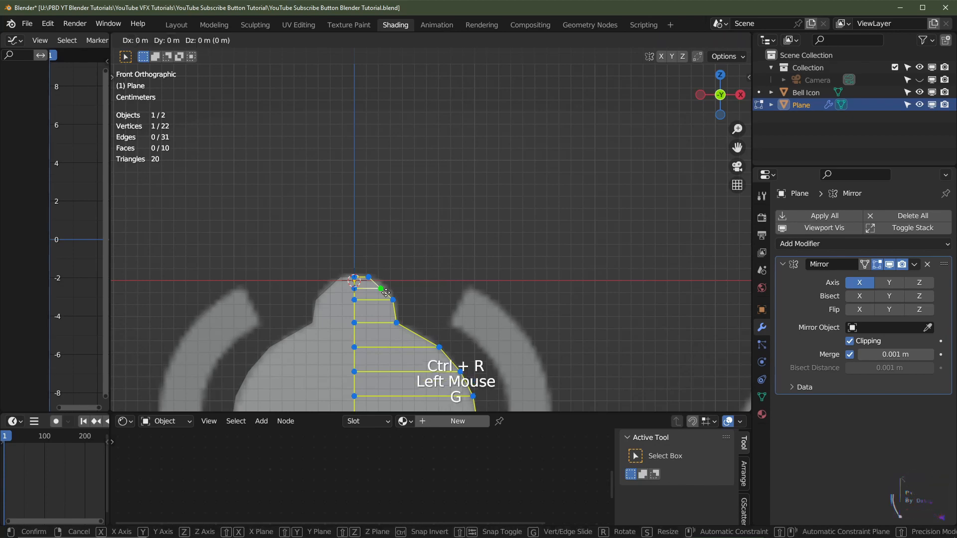
pyautogui.click(389, 290)
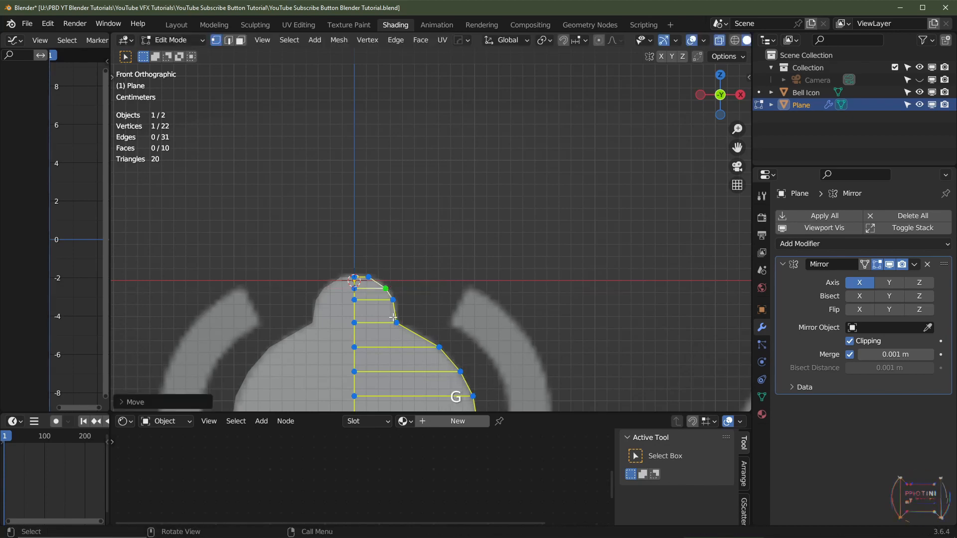
pyautogui.hotkey('ctrl', 'r')
pyautogui.click(393, 313)
pyautogui.click(394, 310)
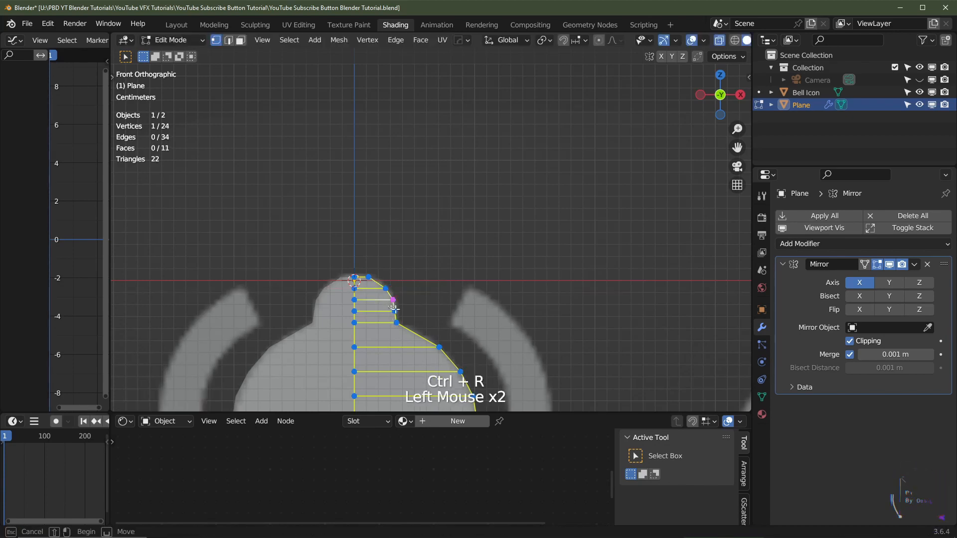
pyautogui.click(397, 312)
# Move the knob's top centre vertex slightly up along Z to round off the top
pyautogui.scroll(-2, 344, 299)
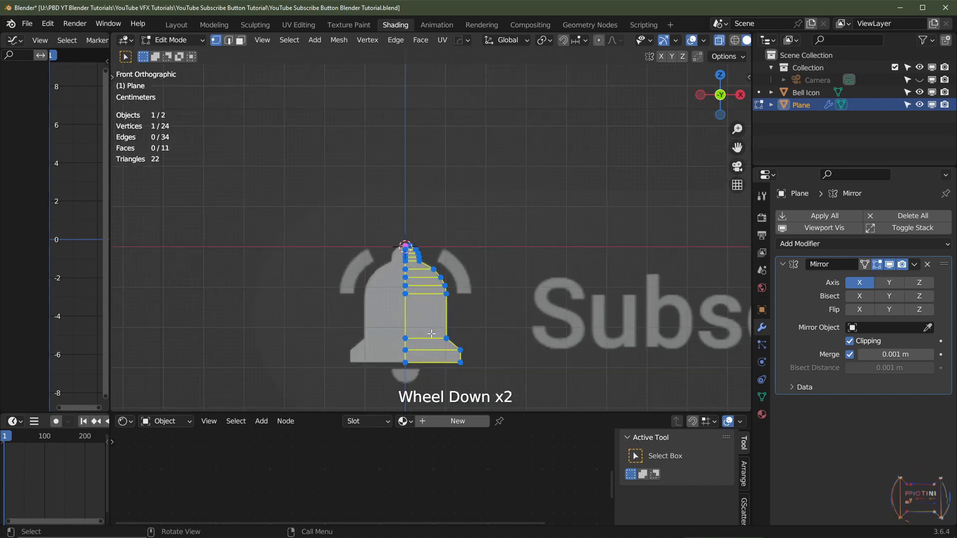
pyautogui.scroll(2, 437, 326)
pyautogui.scroll(4, 404, 320)
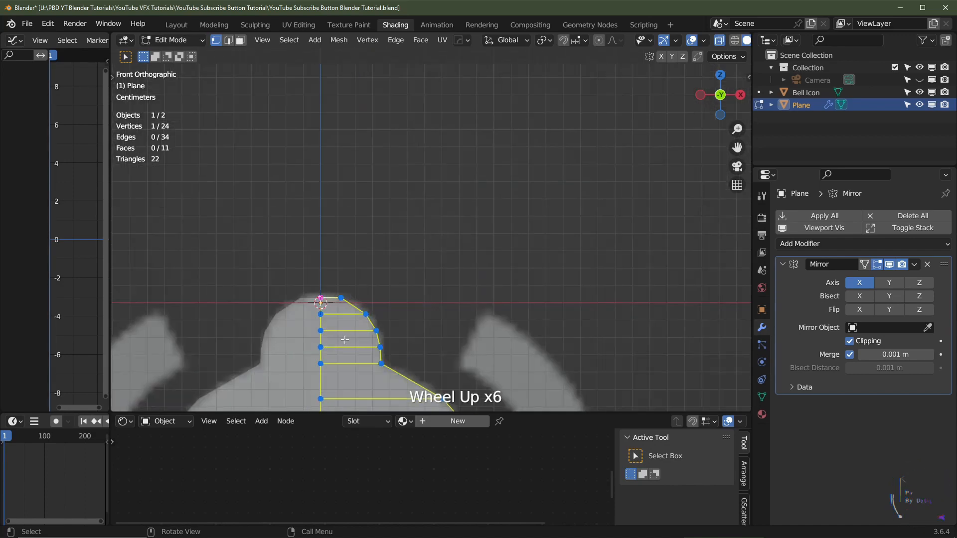
pyautogui.press('g')
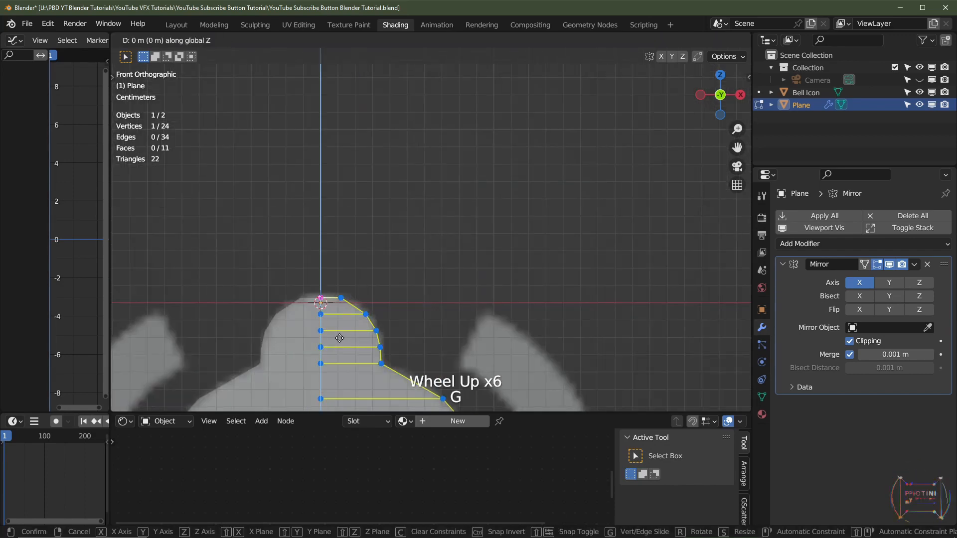
pyautogui.click(341, 299)
# Duplicate the upper dome vertex to the inner top corner of the right ringing arc and extrude it to the outer corner
pyautogui.scroll(-2, 341, 300)
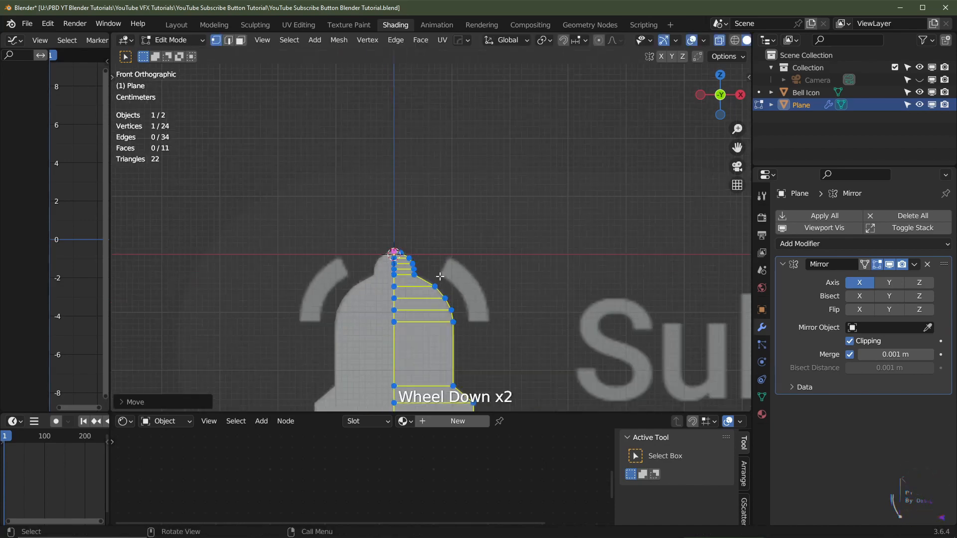
pyautogui.scroll(1, 341, 300)
pyautogui.click(389, 238)
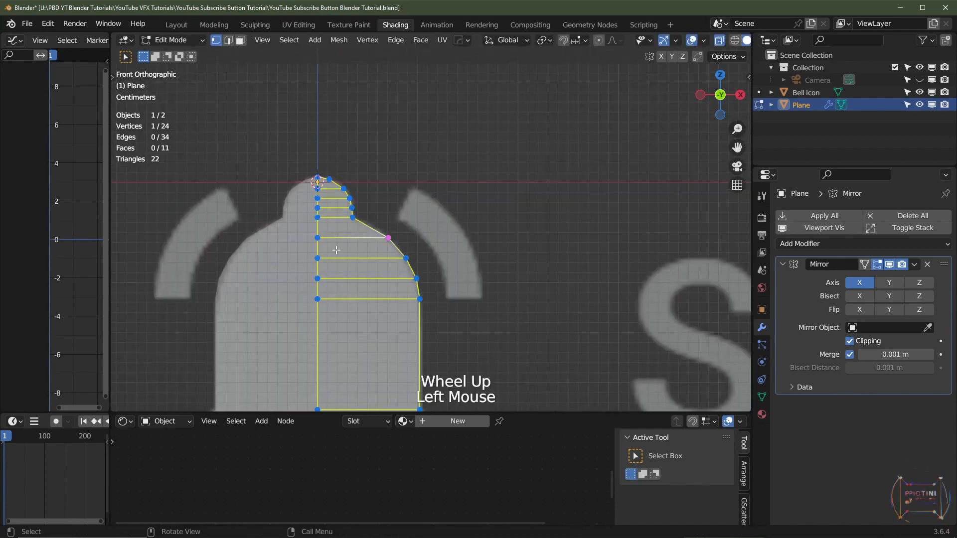
pyautogui.hotkey('shift', 'd')
pyautogui.click(422, 238)
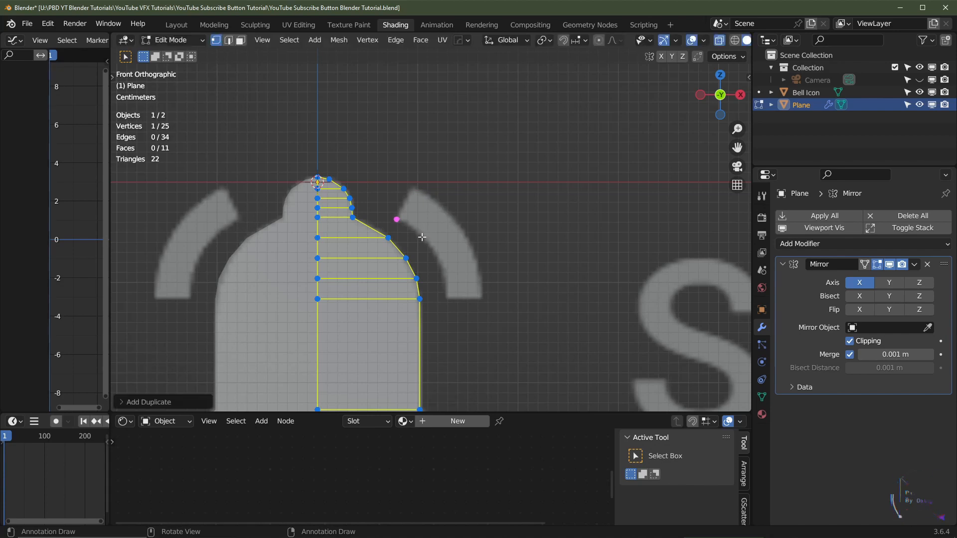
pyautogui.press('e')
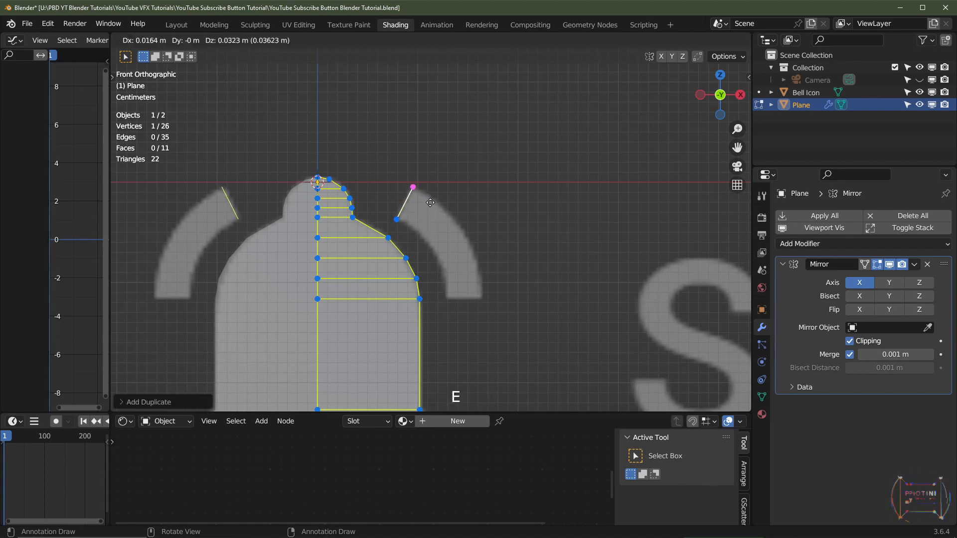
pyautogui.click(430, 203)
# Select both vertices of the arc's top edge and extrude the edge down to the arc's lower end
pyautogui.keyDown('shift'); pyautogui.click(431, 216); pyautogui.keyUp('shift')
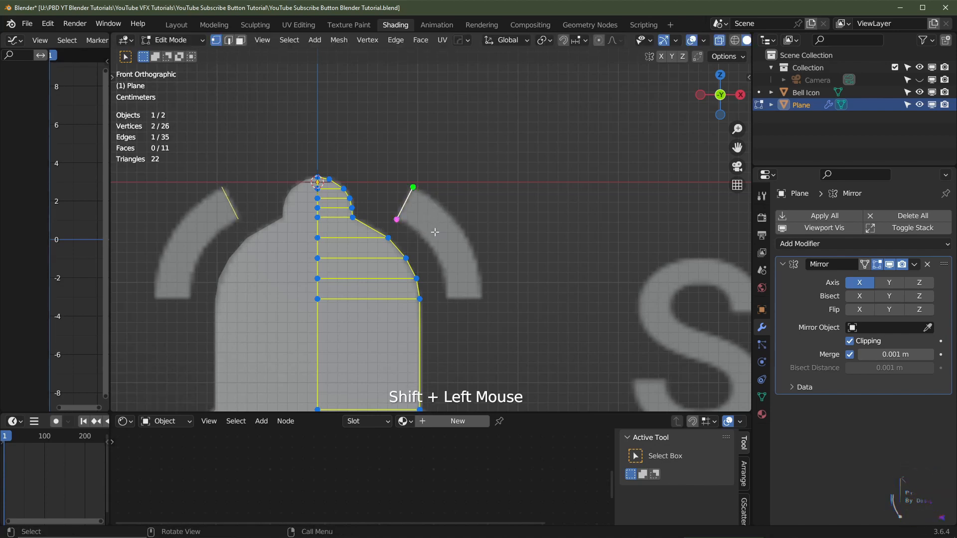
pyautogui.keyDown('ctrl'); pyautogui.click(467, 300); pyautogui.keyUp('ctrl')
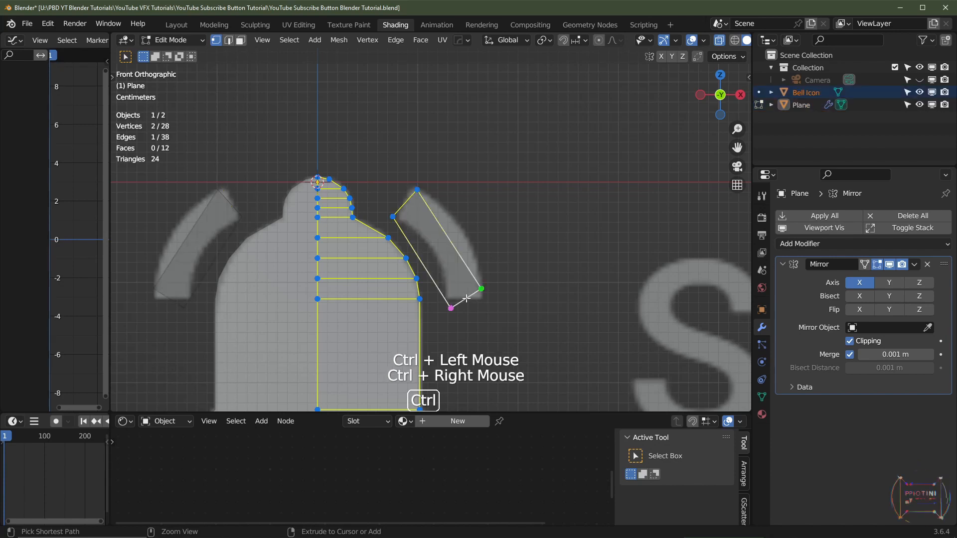
pyautogui.keyDown('ctrl'); pyautogui.rightClick(465, 298); pyautogui.keyUp('ctrl')
# Move the two lower vertices of the arc's face onto the outer and inner bottom corners of the reference arc
pyautogui.click(481, 288)
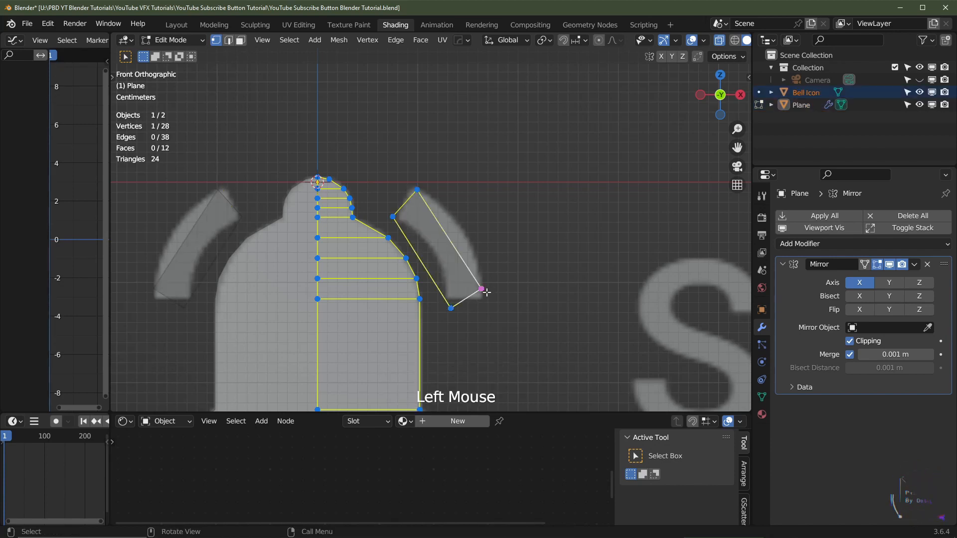
pyautogui.press('g')
pyautogui.click(486, 301)
pyautogui.click(453, 310)
pyautogui.press('g')
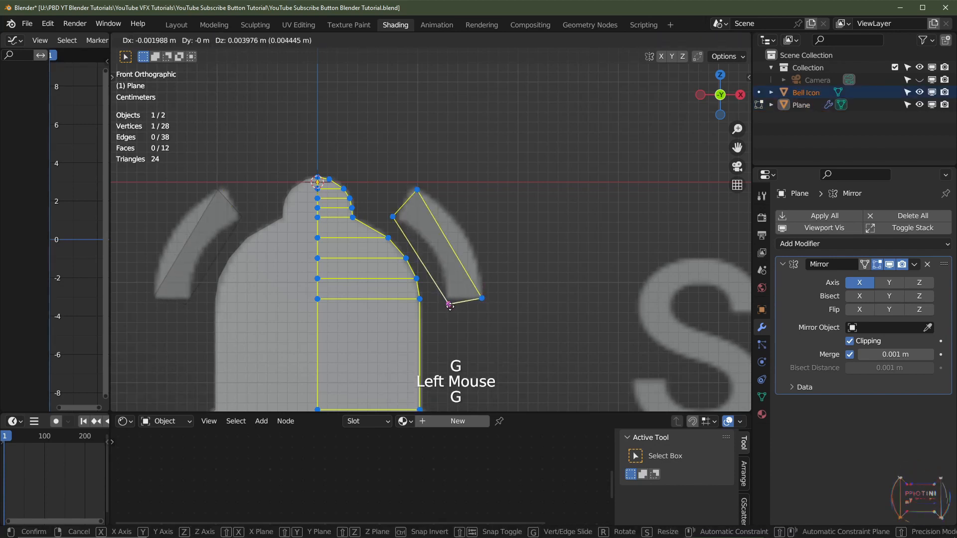
pyautogui.click(450, 299)
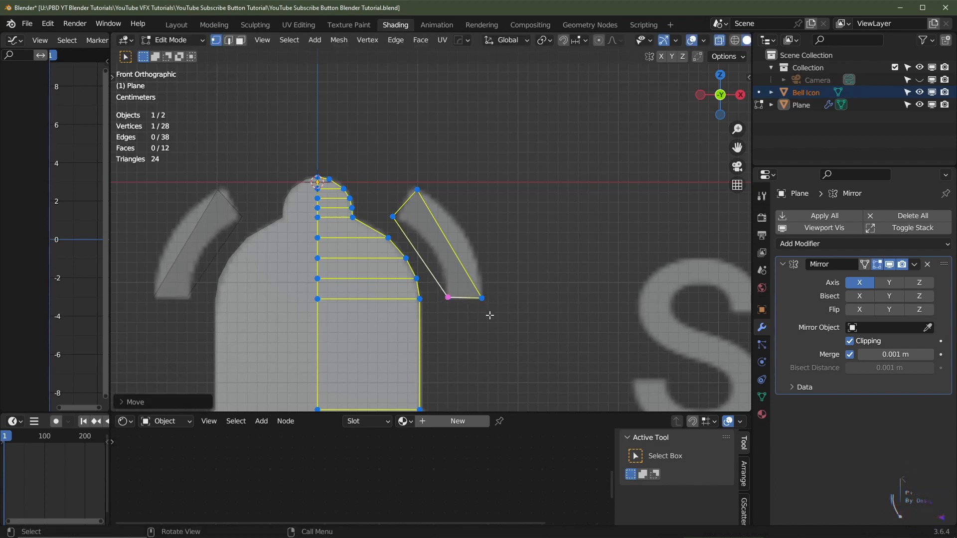
pyautogui.click(448, 297)
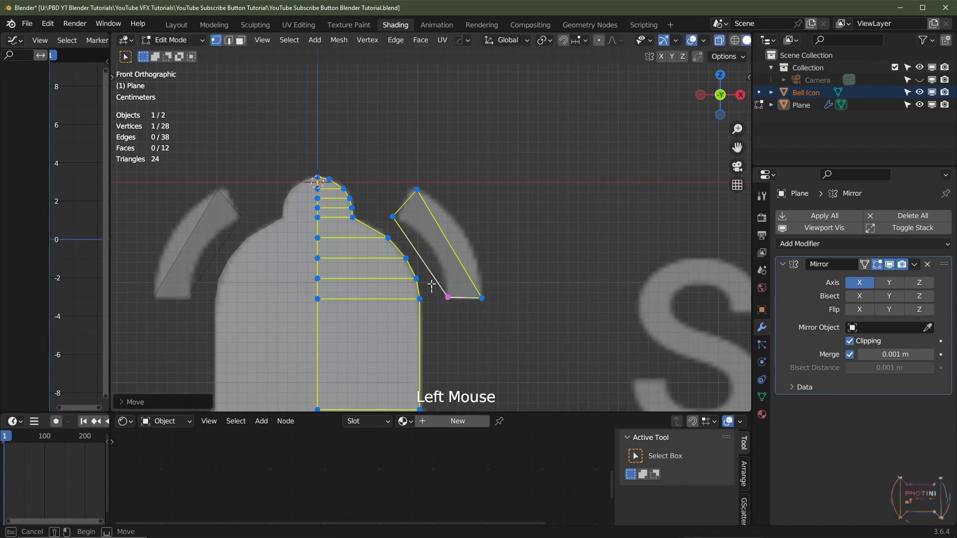
# Select the two bottom vertices of the right ringing arc and scale them along Z to level the lower edge
pyautogui.moveTo(431, 283); pyautogui.dragTo(499, 312)
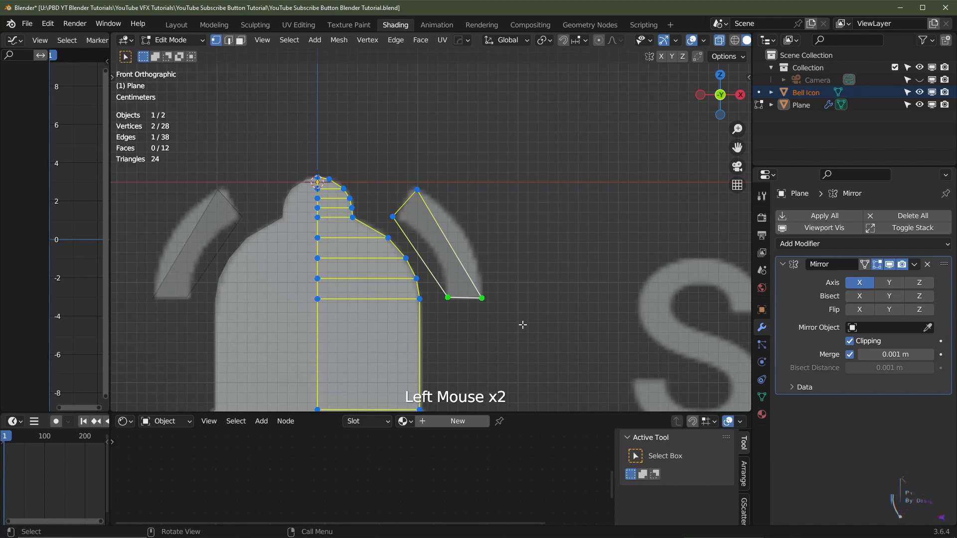
pyautogui.press('s')
pyautogui.press('z')
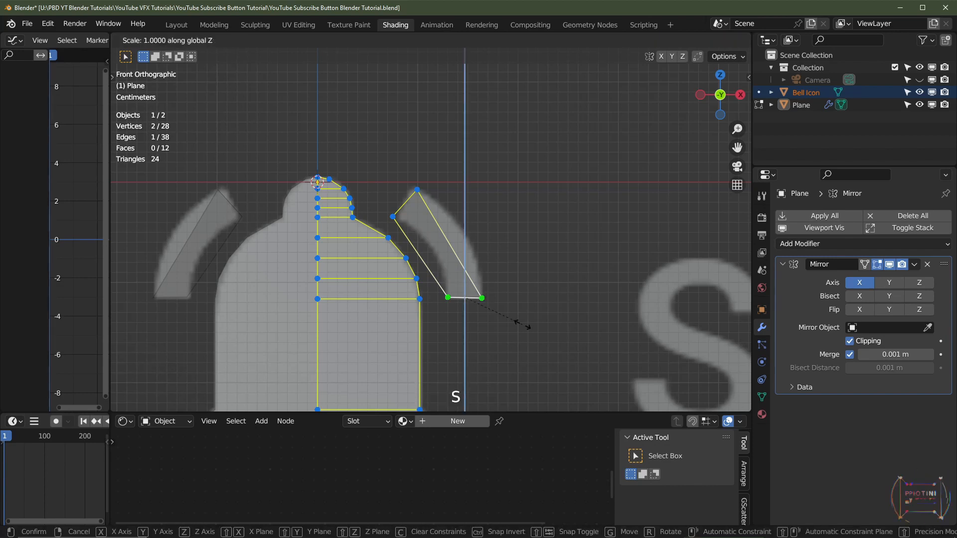
pyautogui.click(512, 267)
# Move the arc's two upper vertices onto the inner and outer top corners of the reference arc
pyautogui.scroll(3, 512, 267)
pyautogui.click(378, 207)
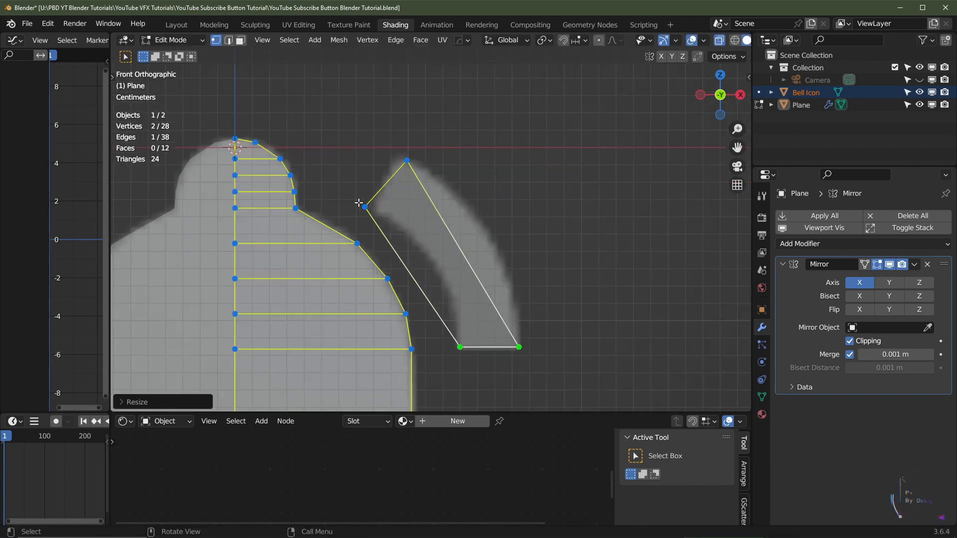
pyautogui.press('g')
pyautogui.click(387, 224)
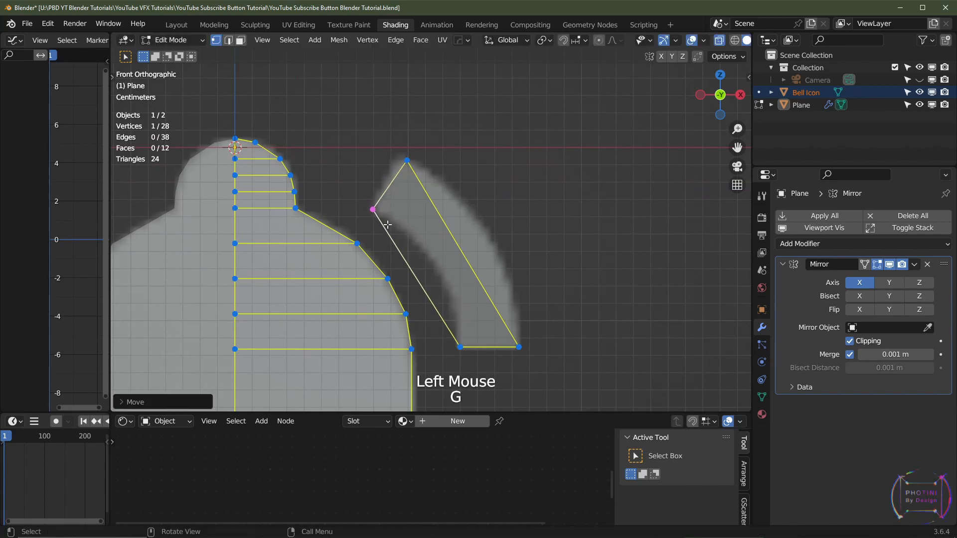
pyautogui.click(407, 168)
pyautogui.press('g')
pyautogui.click(414, 165)
# Add a loop cut across the middle of the arc and fit its two vertices to the reference curve
pyautogui.hotkey('ctrl', 'r')
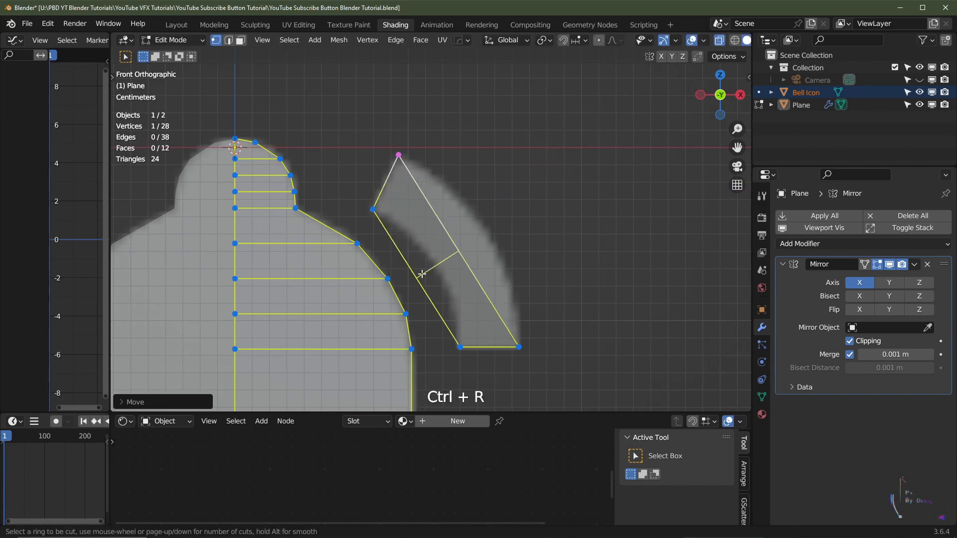
pyautogui.doubleClick(421, 274)
pyautogui.press('g')
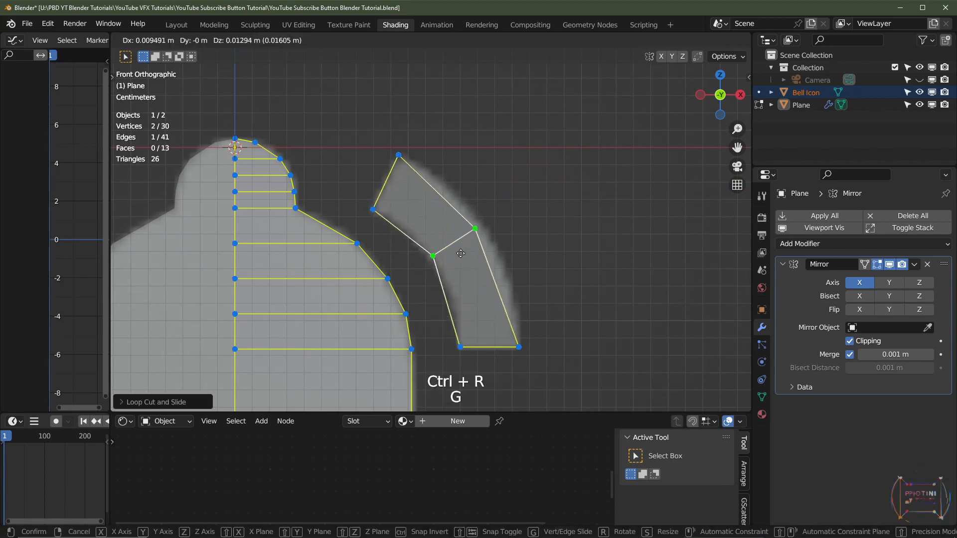
pyautogui.click(514, 253)
pyautogui.click(451, 253)
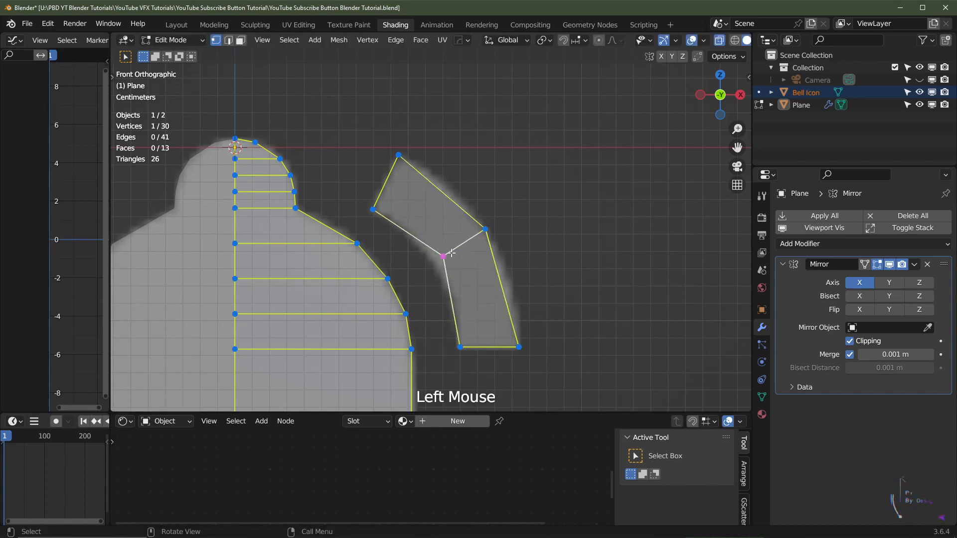
pyautogui.press('g')
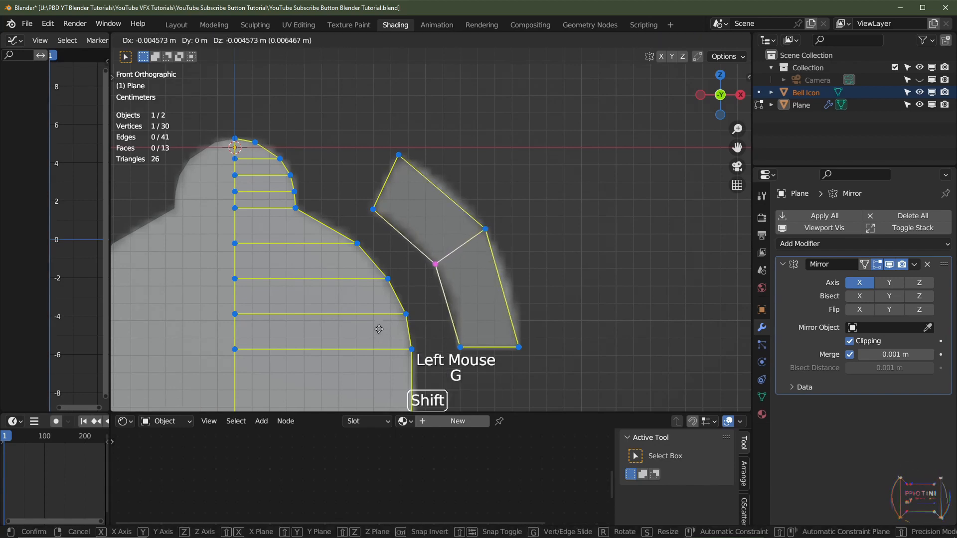
pyautogui.keyDown('shift'); pyautogui.click(378, 321); pyautogui.keyUp('shift')
# Add one centred loop cut across the lower half of the arc and one across the upper half
pyautogui.hotkey('ctrl', 'r')
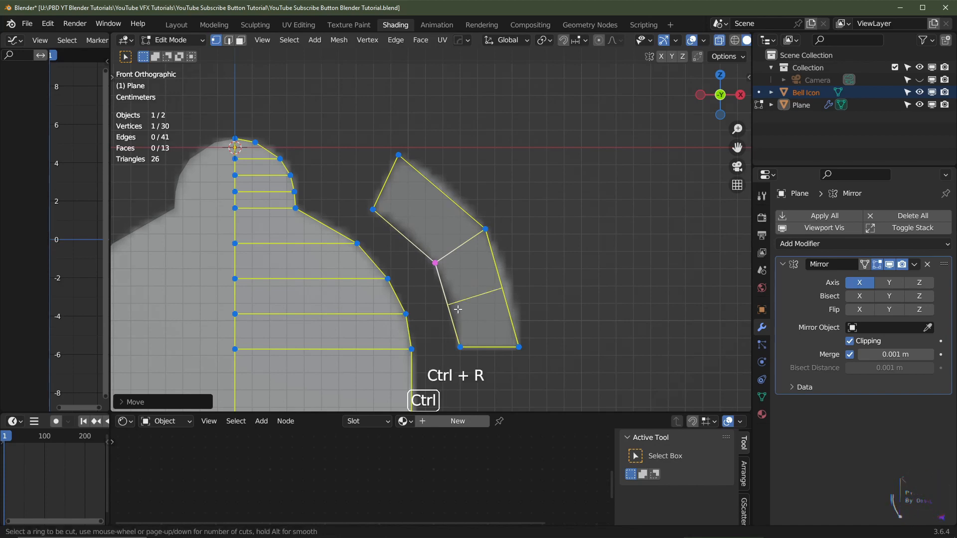
pyautogui.click(457, 310)
pyautogui.rightClick(458, 309)
pyautogui.hotkey('ctrl', 'r')
pyautogui.click(407, 235)
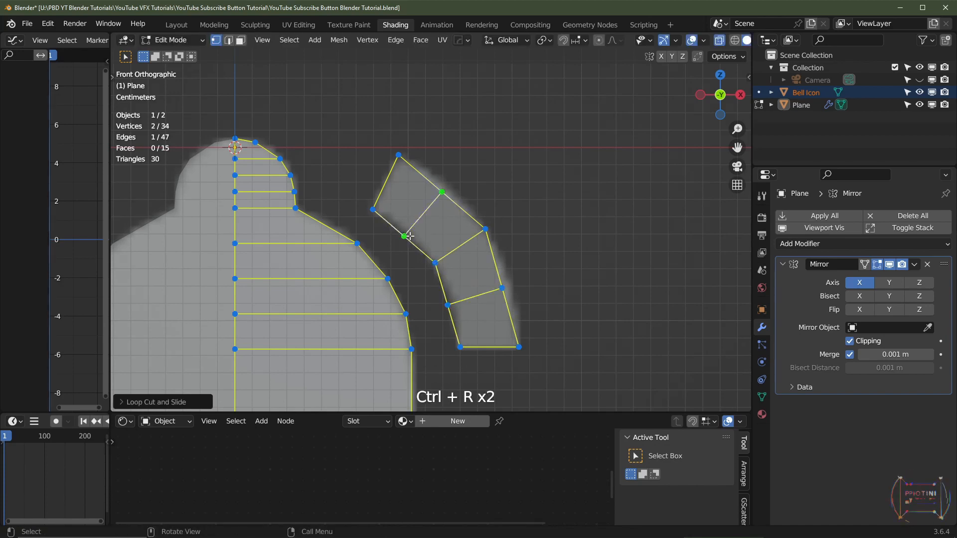
# Move the inner and outer vertices of the arc's upper loop cut onto the reference arc's outline
pyautogui.click(408, 232)
pyautogui.press('g')
pyautogui.click(463, 209)
pyautogui.click(442, 192)
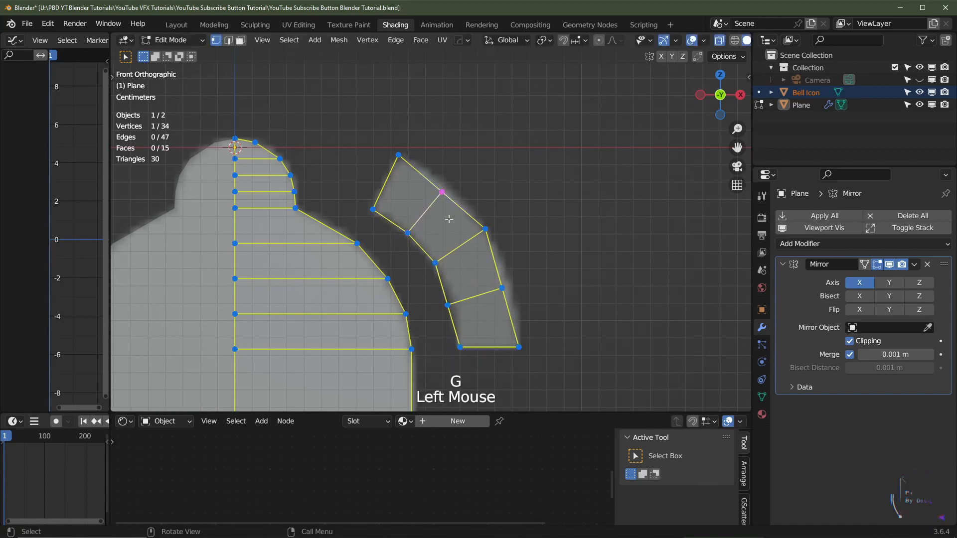
pyautogui.press('g')
pyautogui.click(502, 148)
# Move the outer and inner vertices of the arc's lower loop cut onto the reference arc's outline
pyautogui.click(501, 289)
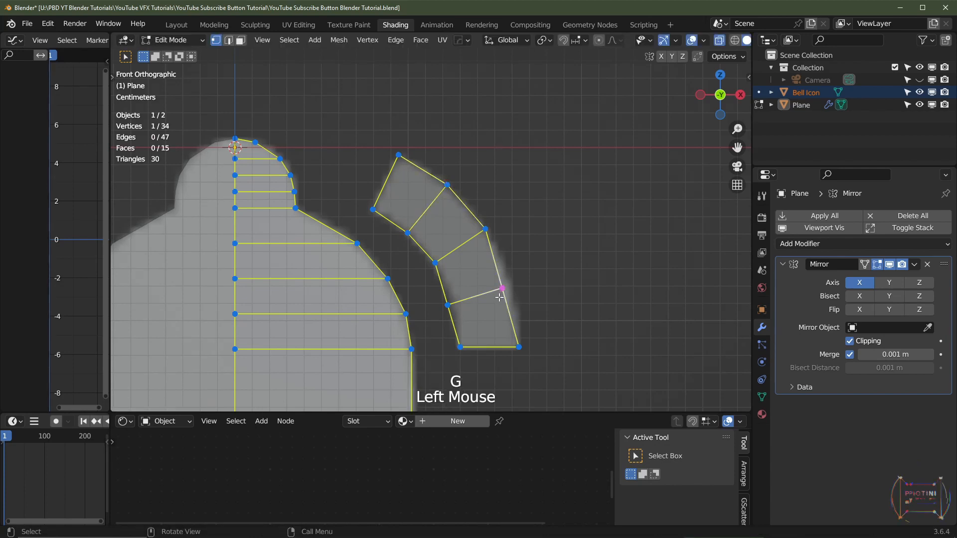
pyautogui.press('g')
pyautogui.click(583, 269)
pyautogui.click(447, 306)
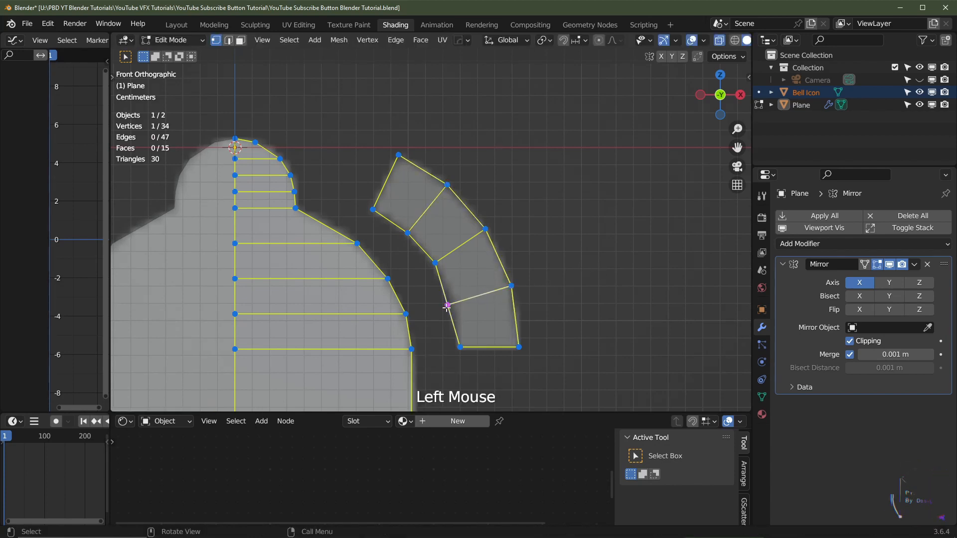
pyautogui.press('g')
pyautogui.click(557, 343)
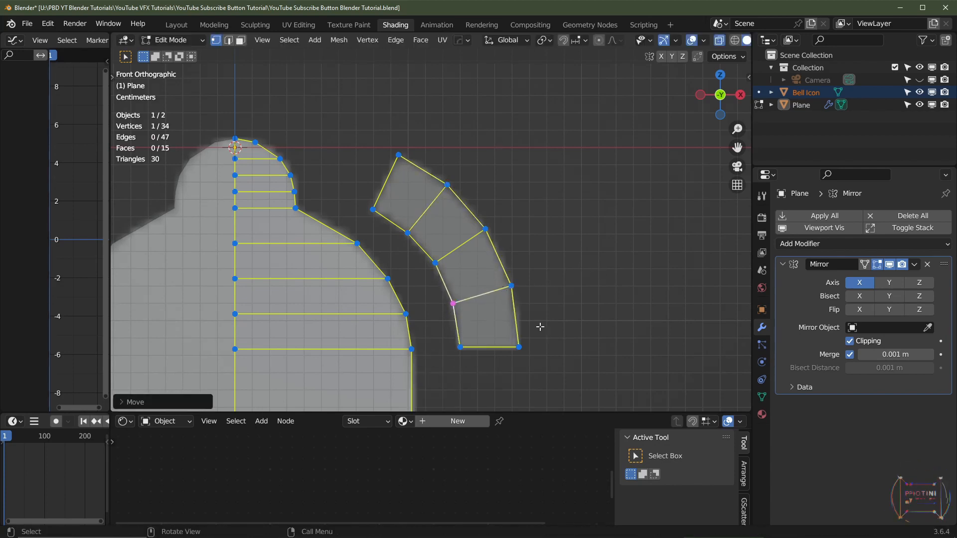
# Duplicate the bell base's lower outer vertex to the clapper's top outer corner and extrude it along X to the centre line
pyautogui.scroll(-2, 540, 327)
pyautogui.scroll(1, 530, 321)
pyautogui.scroll(1, 515, 321)
pyautogui.keyDown('shift'); pyautogui.moveTo(515, 320); pyautogui.dragTo(434, 192, button='middle'); pyautogui.keyUp('shift')
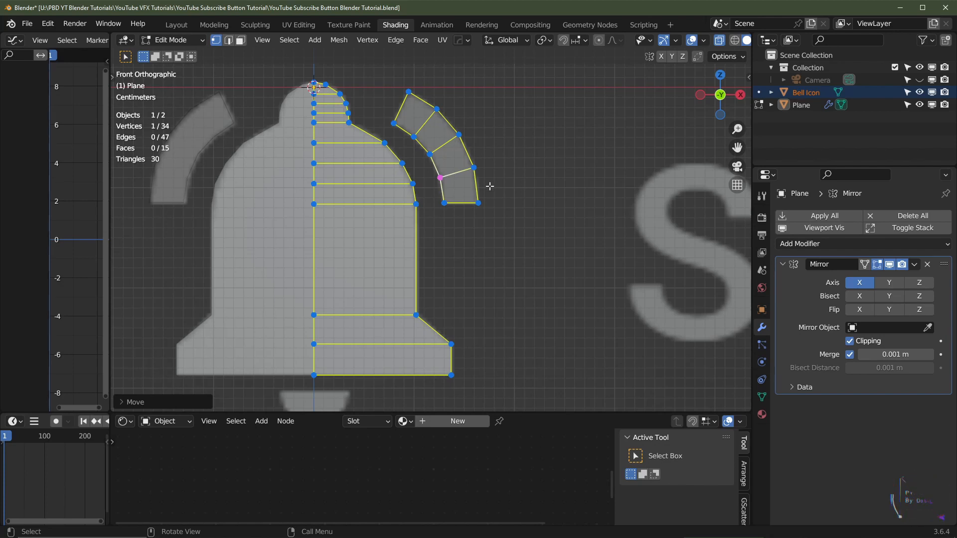
pyautogui.click(588, 250)
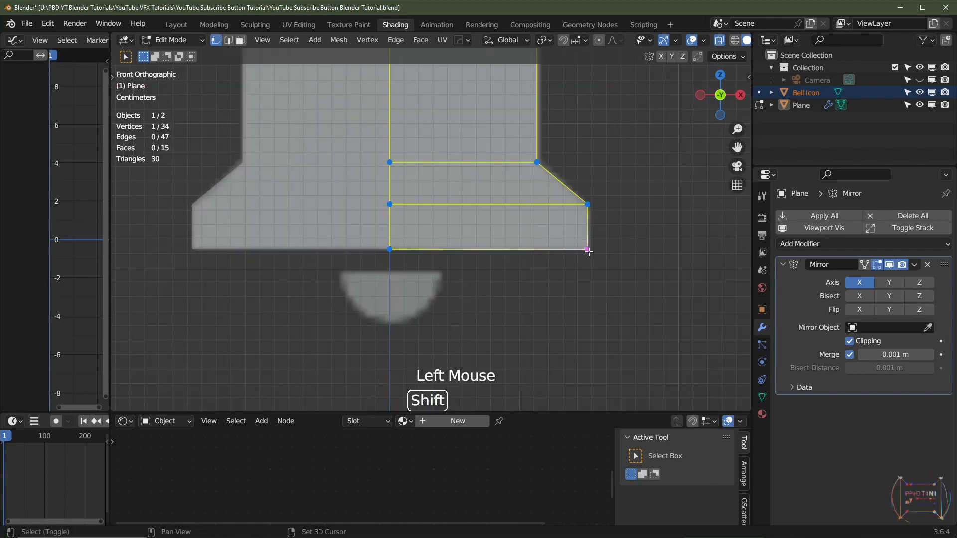
pyautogui.hotkey('shift', 'd')
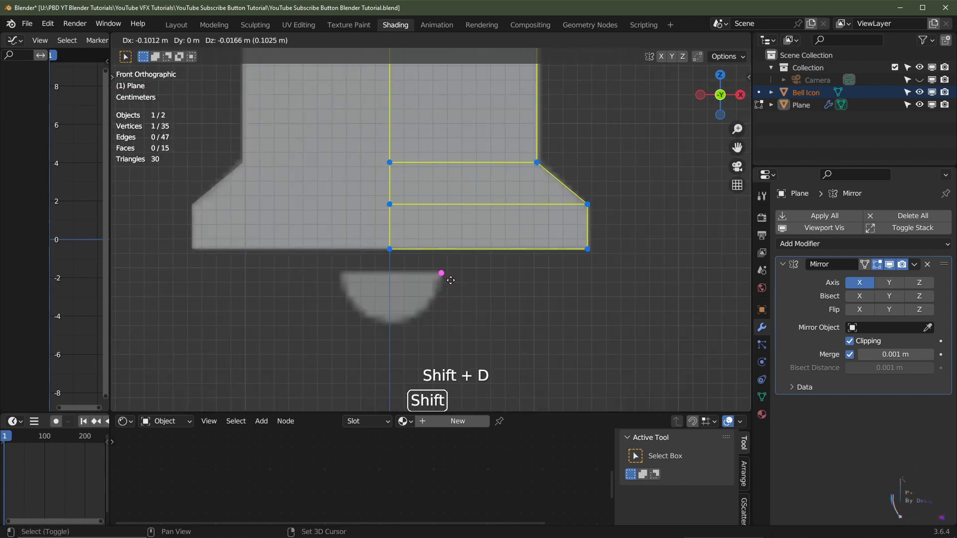
pyautogui.click(450, 280)
pyautogui.press('e')
pyautogui.press('x')
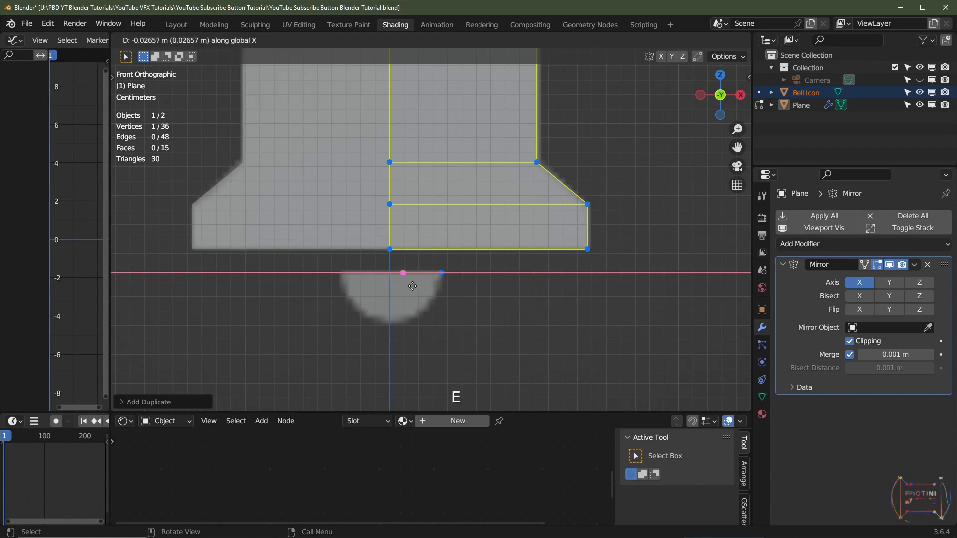
pyautogui.click(328, 287)
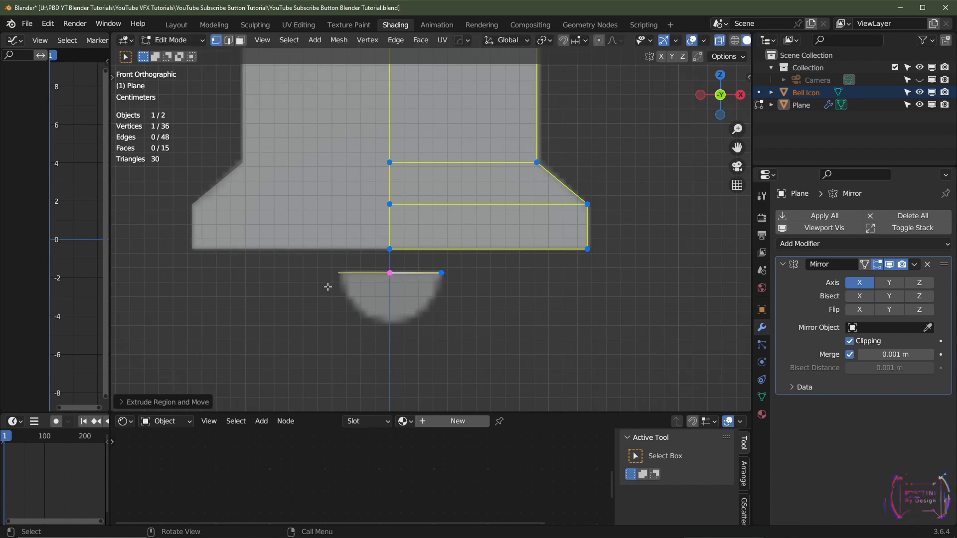
# Select both vertices of the clapper's top edge and extrude the edge down to the bottom of the reference clapper
pyautogui.keyDown('shift'); pyautogui.click(466, 277); pyautogui.keyUp('shift')
pyautogui.keyDown('shift'); pyautogui.moveTo(472, 338); pyautogui.dragTo(473, 284, button='middle'); pyautogui.keyUp('shift')
pyautogui.scroll(2, 474, 284)
pyautogui.press('e')
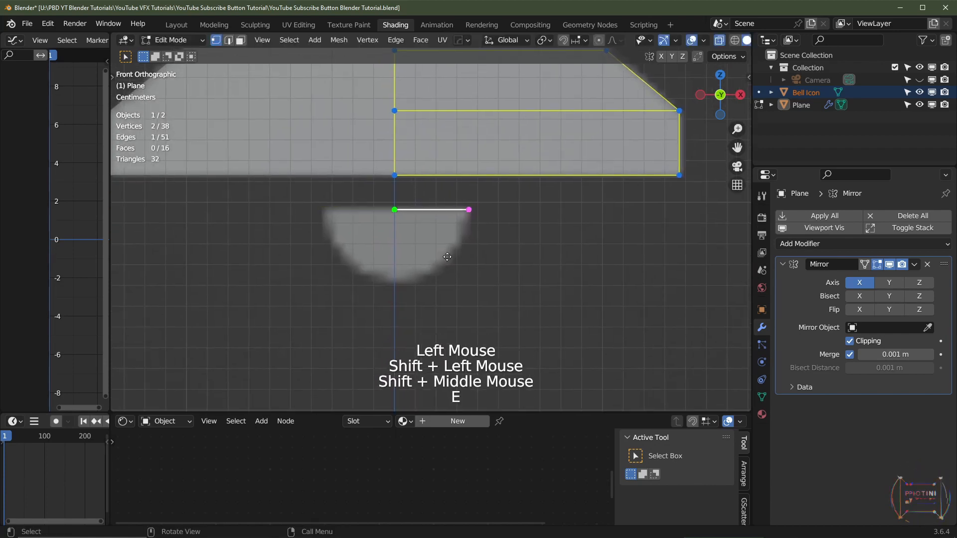
pyautogui.click(453, 328)
# Add a centred loop cut across the clapper face and move its outer vertex inward onto the reference outline
pyautogui.hotkey('ctrl', 'r')
pyautogui.click(468, 262)
pyautogui.rightClick(470, 260)
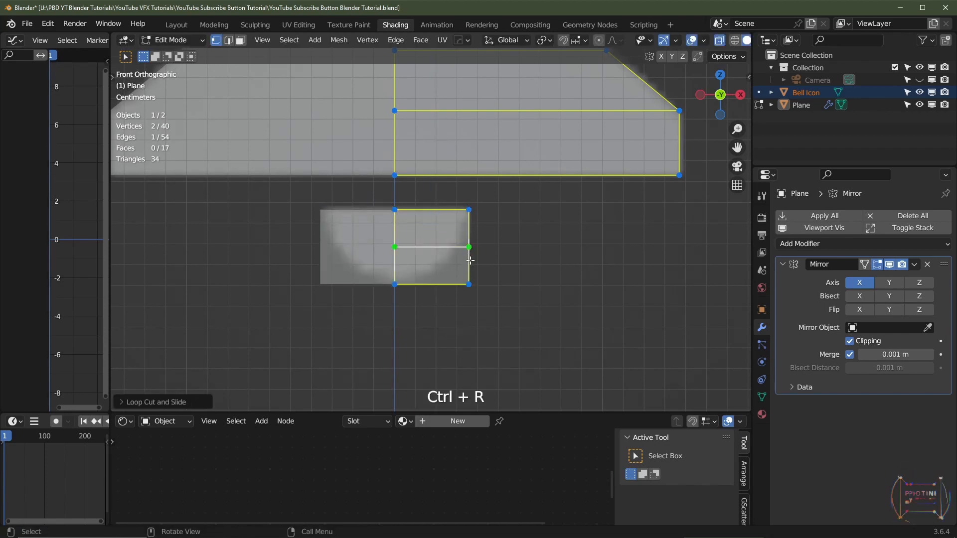
pyautogui.click(471, 257)
pyautogui.press('g')
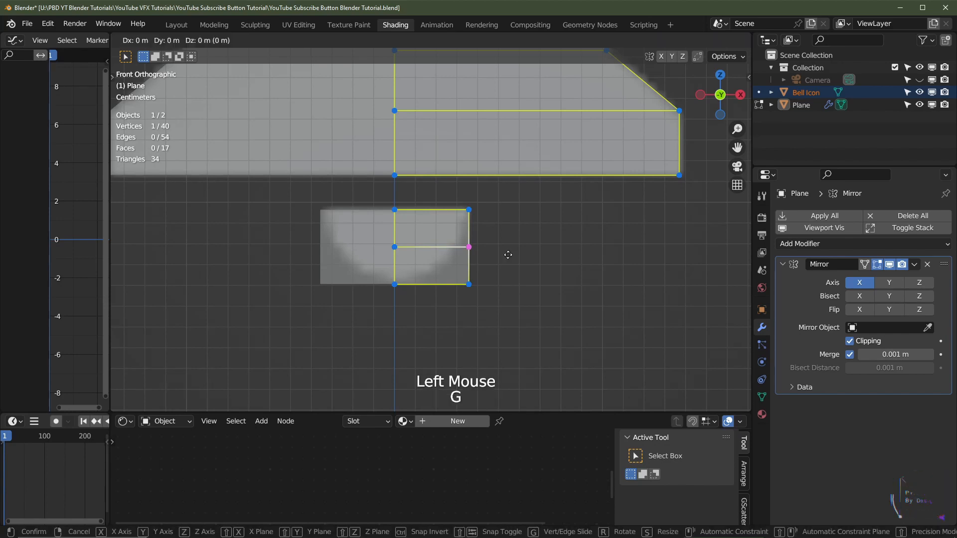
pyautogui.keyDown('shift'); pyautogui.click(497, 259); pyautogui.keyUp('shift')
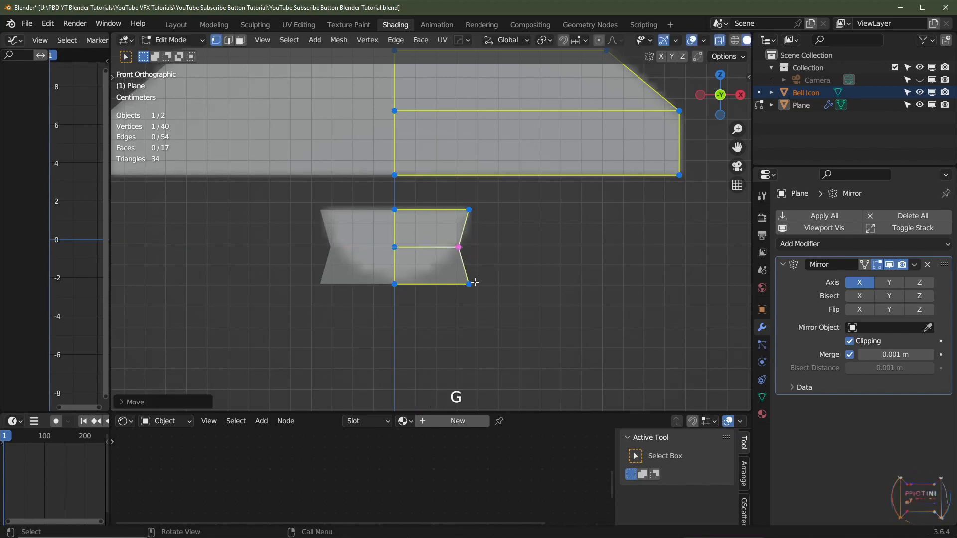
# Add one centred loop cut to the clapper's lower half and one to its upper half
pyautogui.hotkey('ctrl', 'r')
pyautogui.click(463, 267)
pyautogui.rightClick(463, 267)
pyautogui.hotkey('ctrl', 'r')
pyautogui.click(462, 231)
pyautogui.rightClick(464, 231)
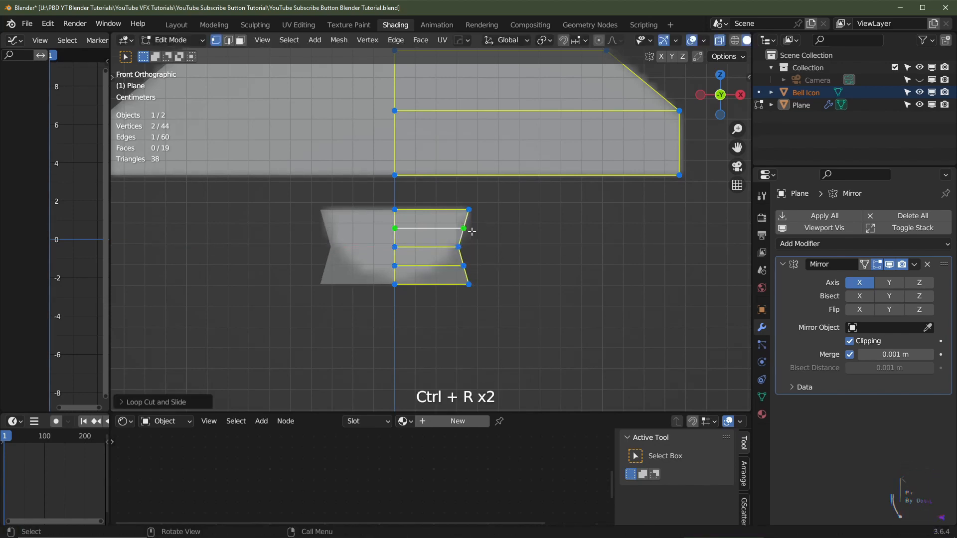
# Move the outer vertices of the clapper's two new loop cuts and its bottom corner along X onto the rounded reference outline
pyautogui.click(471, 231)
pyautogui.press('g')
pyautogui.press('x')
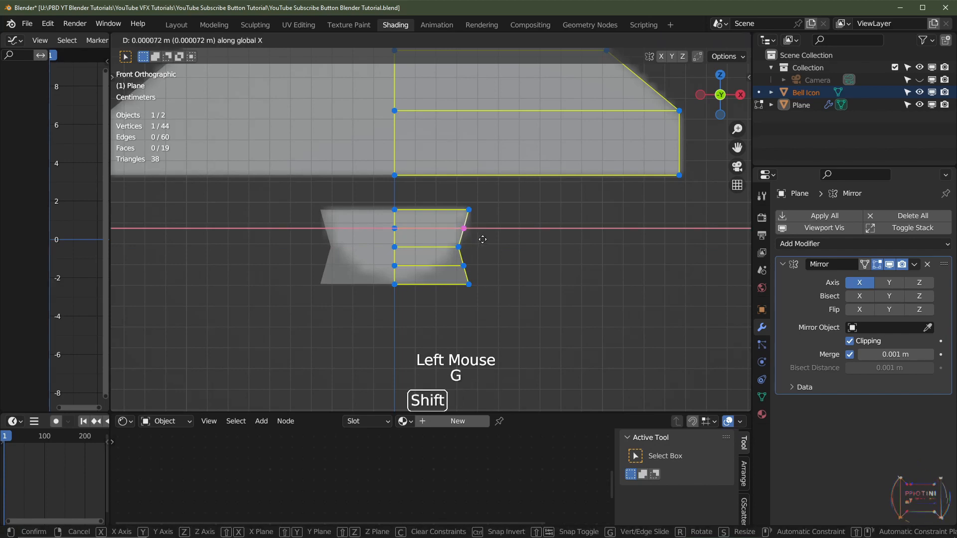
pyautogui.click(513, 234)
pyautogui.click(538, 267)
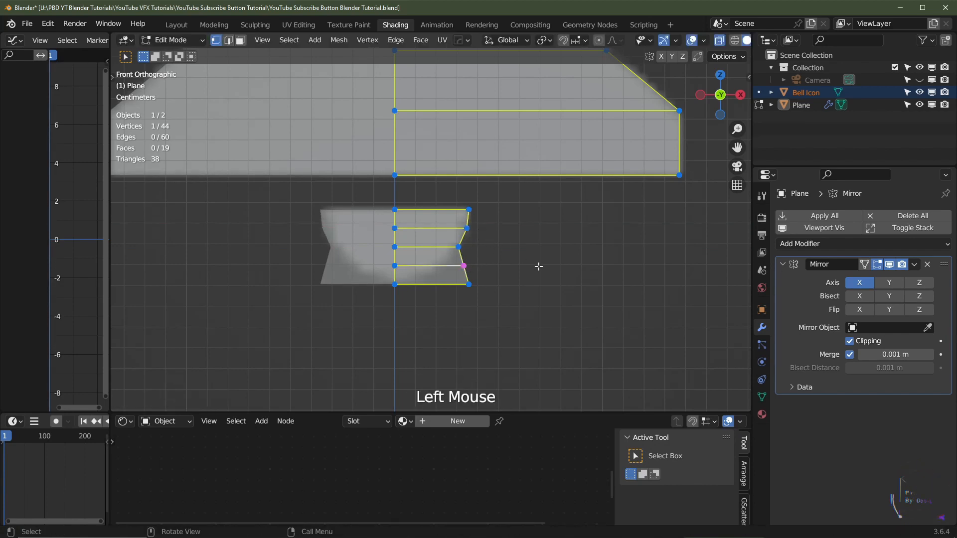
pyautogui.press('g')
pyautogui.press('x')
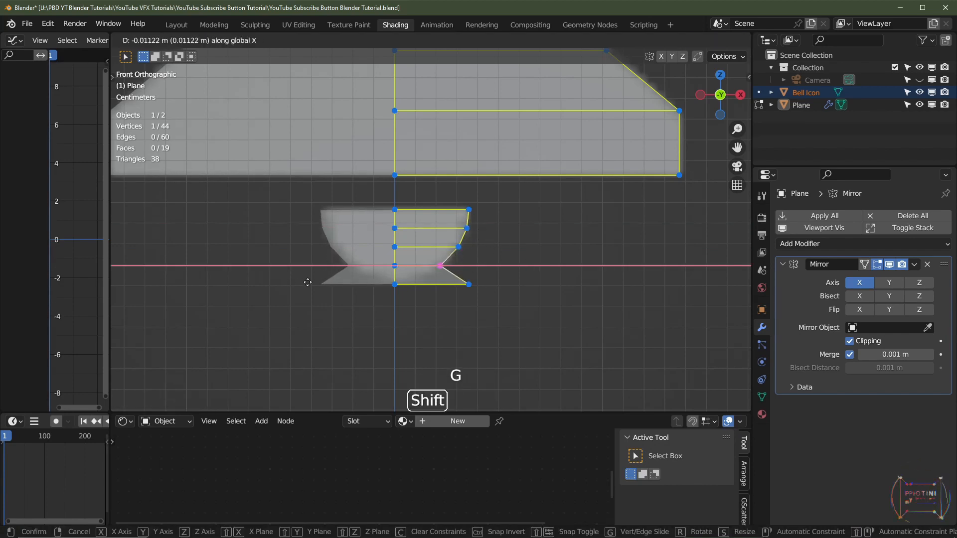
pyautogui.click(515, 267)
pyautogui.click(573, 317)
pyautogui.press('g')
pyautogui.press('x')
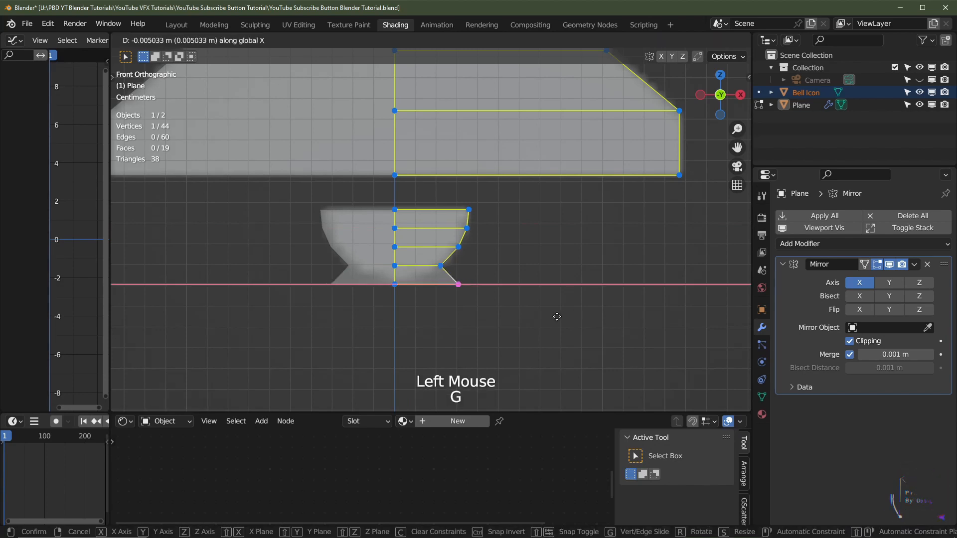
# Move the clapper's bottom centre vertex slightly down along Z to round off the underside
pyautogui.click(382, 335)
pyautogui.scroll(3, 382, 334)
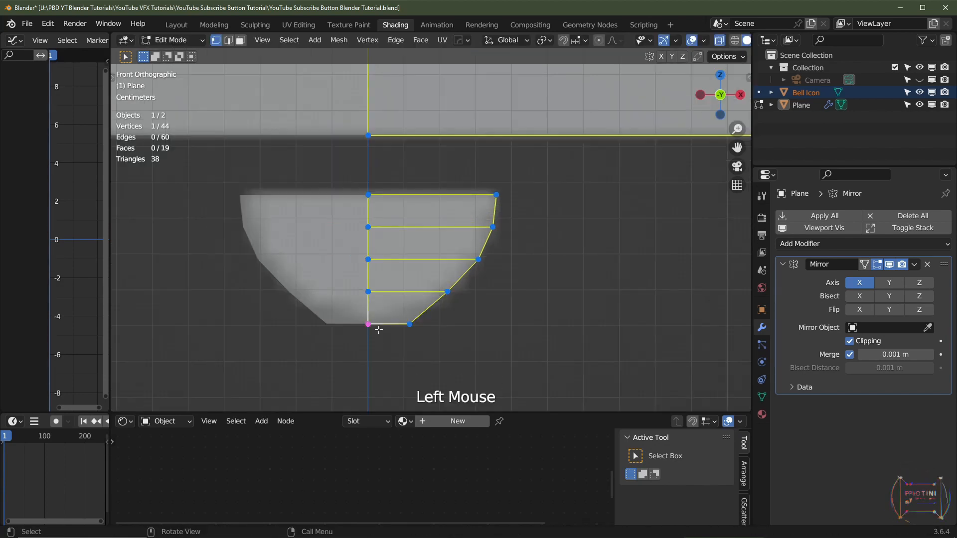
pyautogui.press('g')
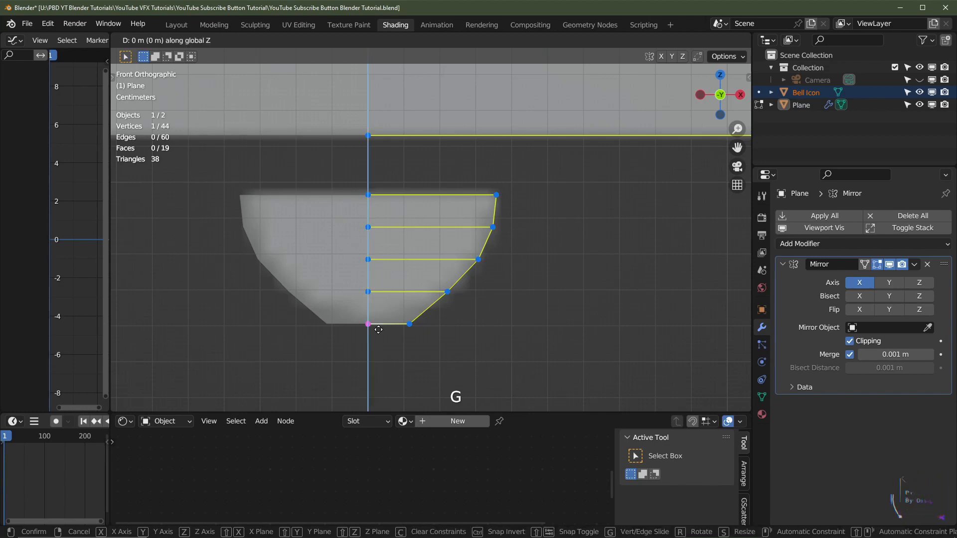
pyautogui.click(398, 56)
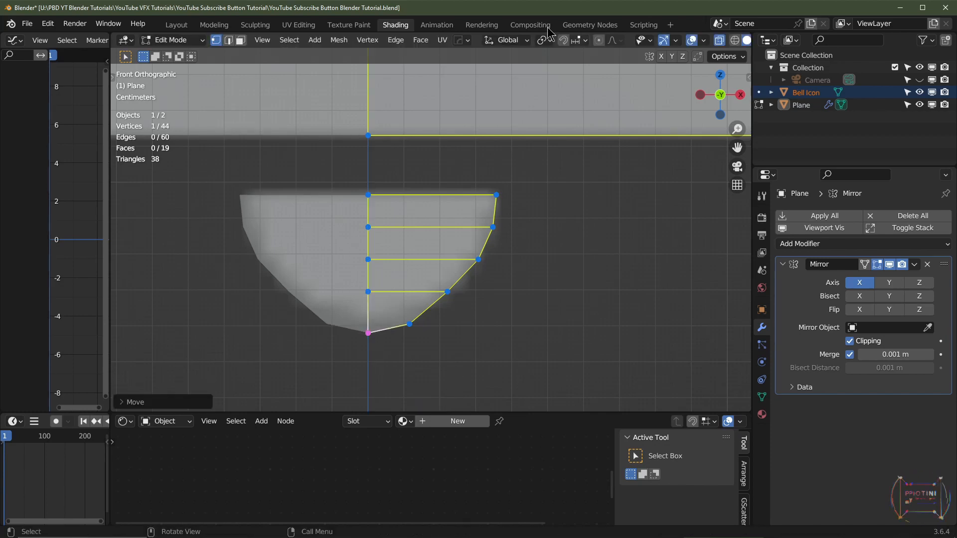
# Return to Object Mode and turn off X-ray display for the finished bell shape
pyautogui.press('Tab')
pyautogui.scroll(-3, 481, 246)
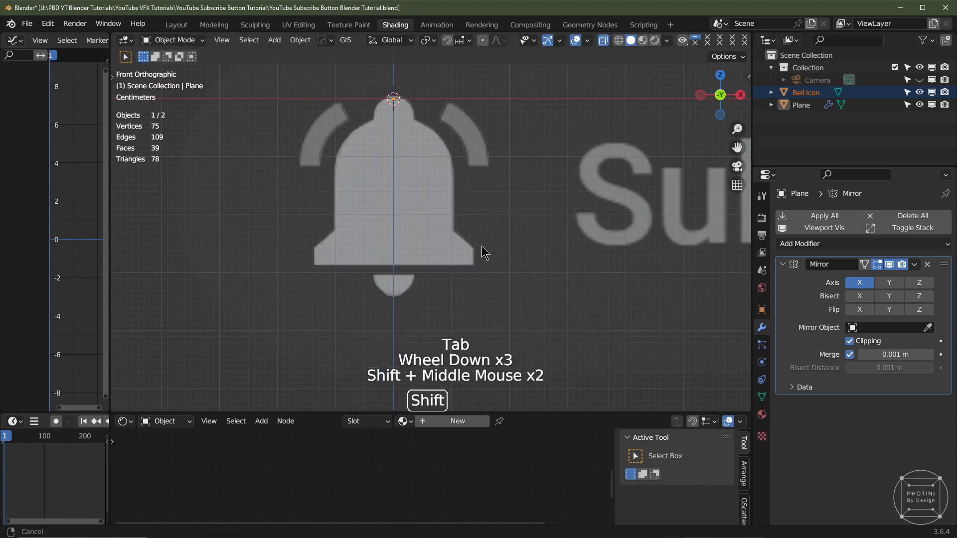
pyautogui.keyDown('shift'); pyautogui.moveTo(481, 246); pyautogui.dragTo(472, 275, button='middle'); pyautogui.keyUp('shift')
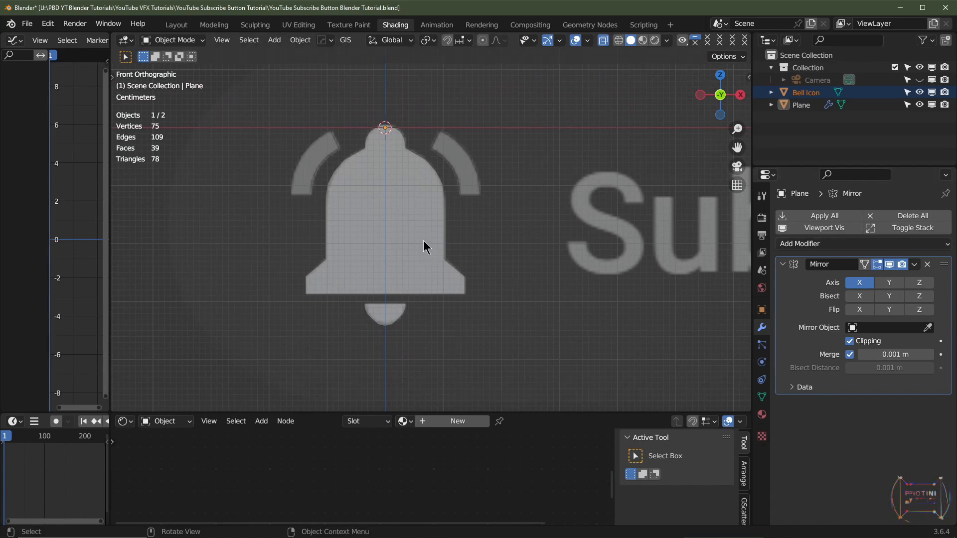
pyautogui.click(603, 41)
# Add a Subdivision Surface modifier to the traced bell mesh and set its viewport level to 2
pyautogui.click(427, 220)
pyautogui.moveTo(428, 220); pyautogui.dragTo(464, 235, button='middle')
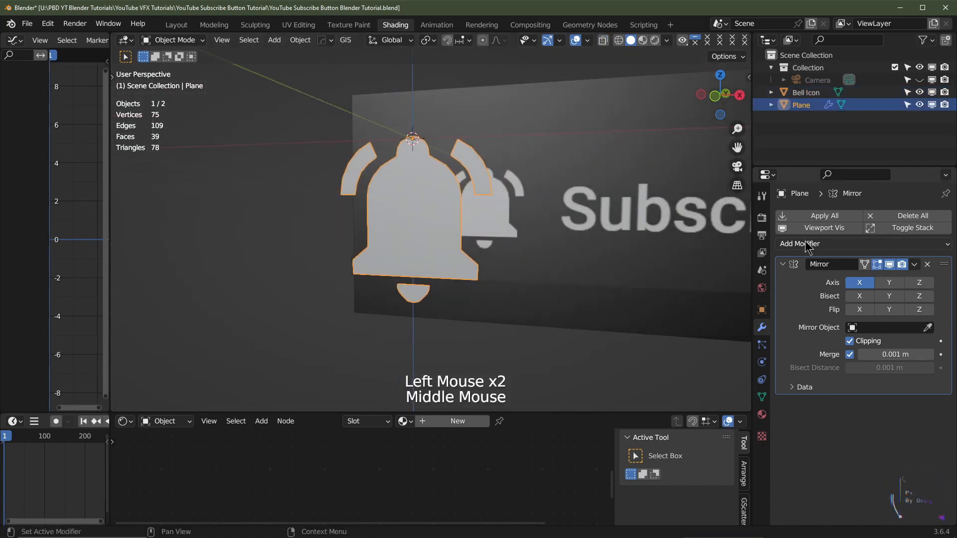
pyautogui.click(800, 243)
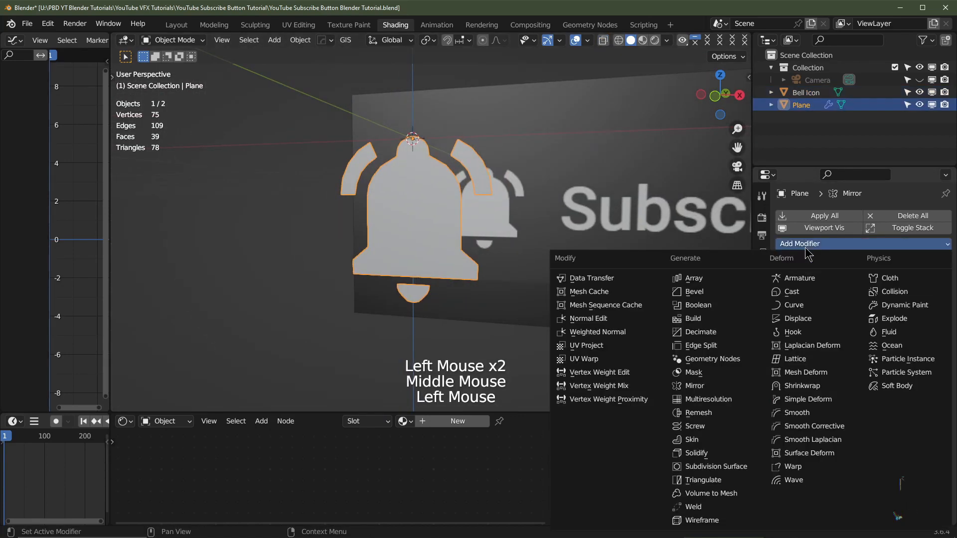
pyautogui.click(713, 467)
pyautogui.press('KP_1')
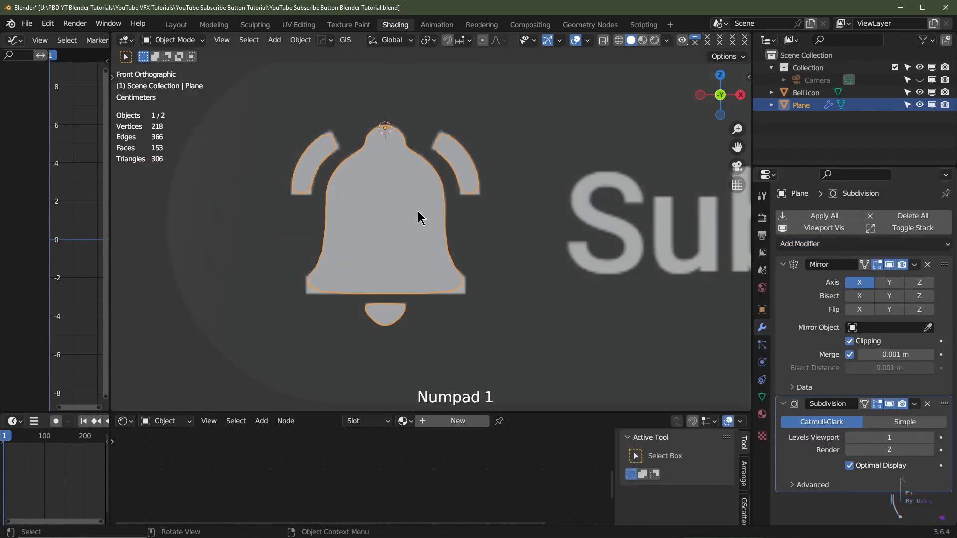
pyautogui.keyDown('shift'); pyautogui.moveTo(403, 283); pyautogui.dragTo(453, 290, button='middle'); pyautogui.keyUp('shift')
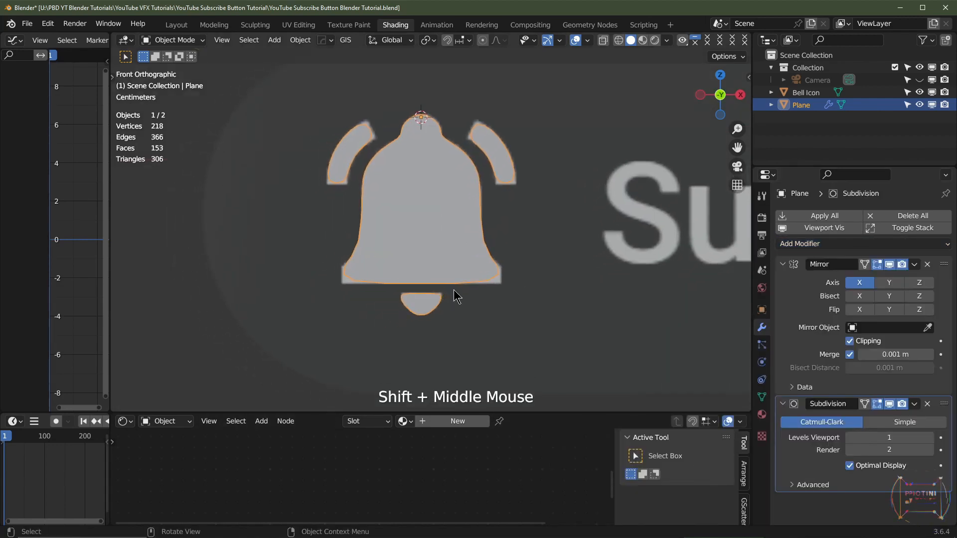
pyautogui.click(931, 438)
# In Edit Mode, add a horizontal loop cut to the bell's base rim and slide it close to the bottom edge
pyautogui.press('Tab')
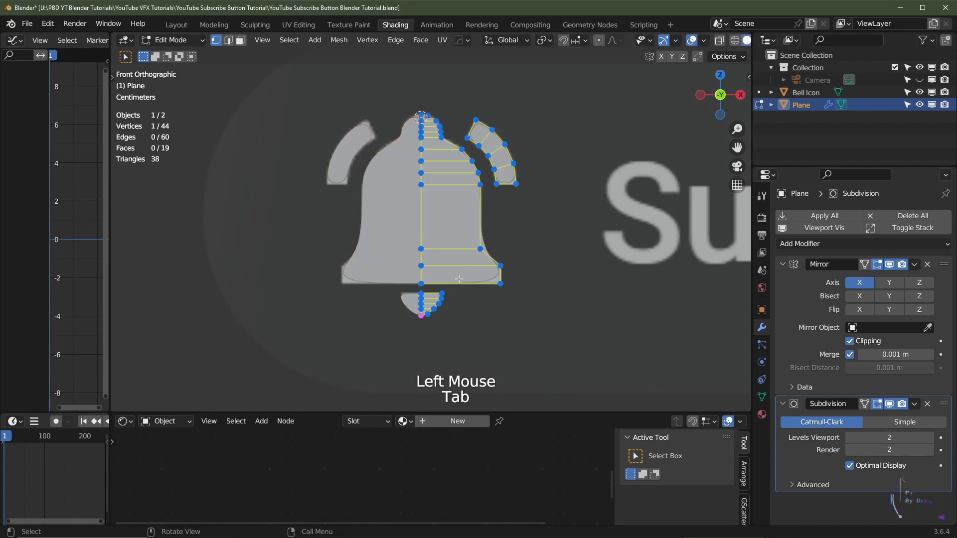
pyautogui.scroll(2, 491, 311)
pyautogui.keyDown('shift'); pyautogui.moveTo(561, 321); pyautogui.dragTo(524, 268, button='middle'); pyautogui.keyUp('shift')
pyautogui.scroll(1, 524, 267)
pyautogui.hotkey('ctrl', 'r')
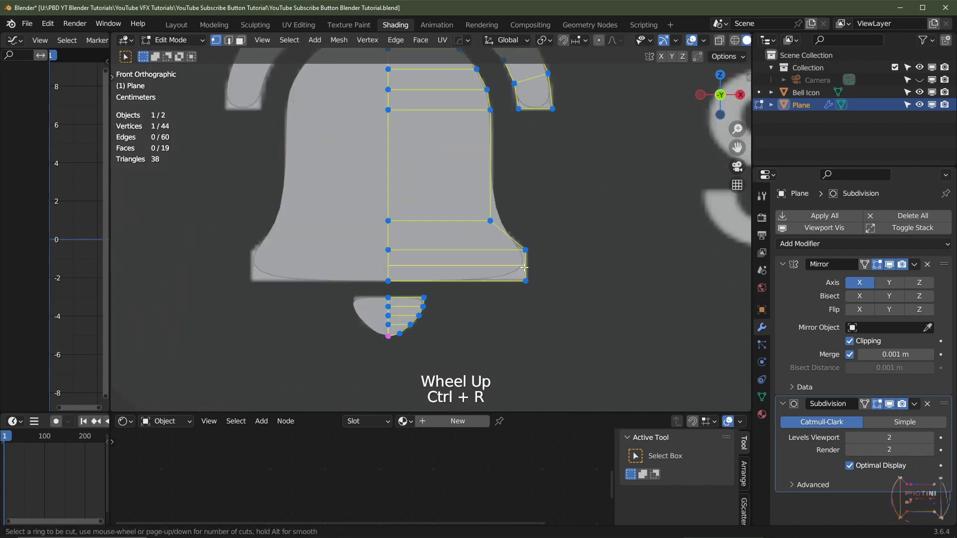
pyautogui.click(522, 266)
pyautogui.click(522, 278)
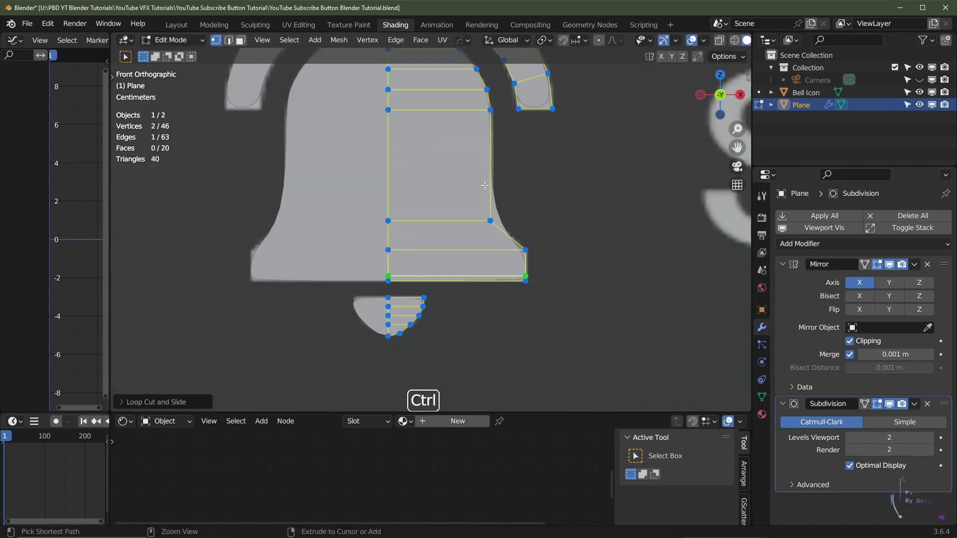
# Add supporting loop cuts just above and just below the corner where the bell's straight side starts to flare
pyautogui.hotkey('ctrl', 'r')
pyautogui.click(481, 183)
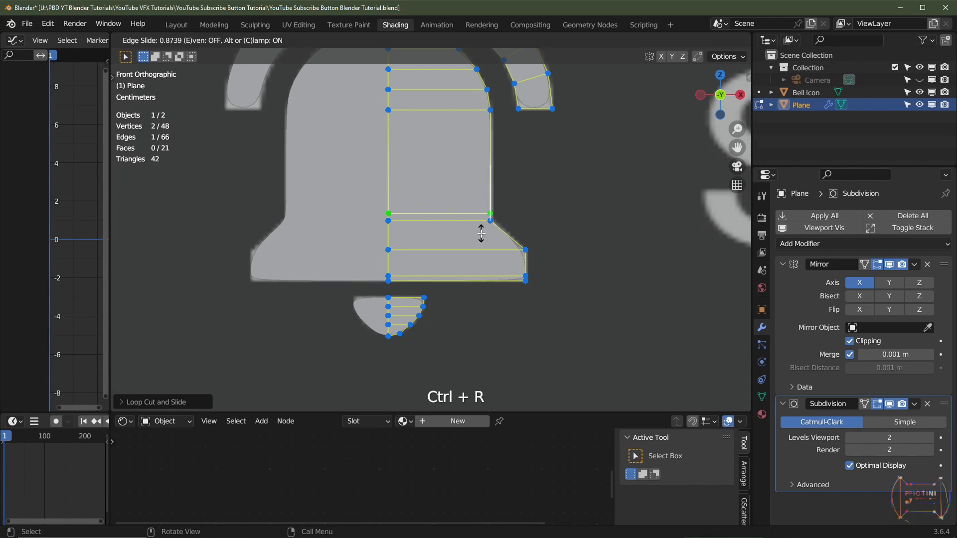
pyautogui.click(481, 233)
pyautogui.hotkey('ctrl', 'r')
pyautogui.click(507, 238)
pyautogui.click(496, 233)
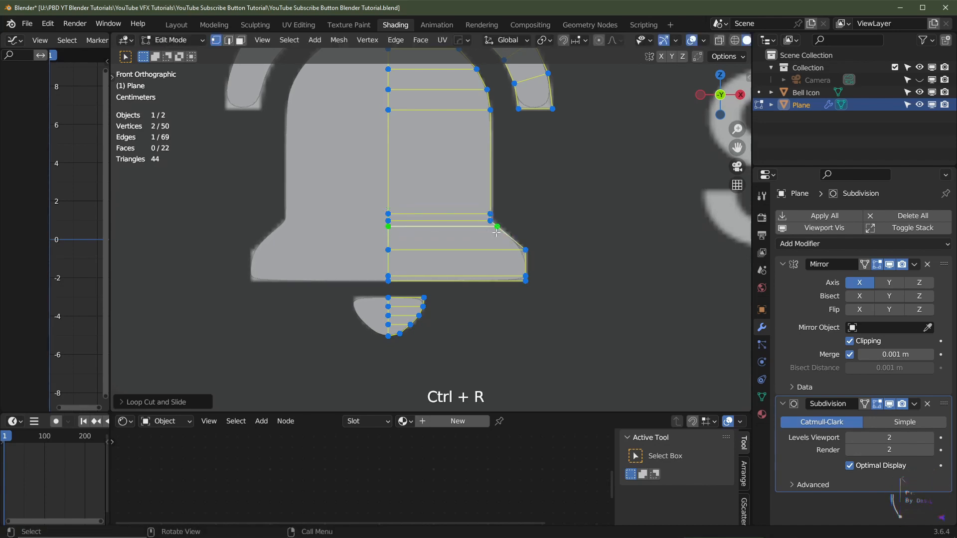
# Add supporting loop cuts just above and just below the outer corner where the flare meets the base rim
pyautogui.hotkey('ctrl', 'r')
pyautogui.click(510, 239)
pyautogui.click(519, 246)
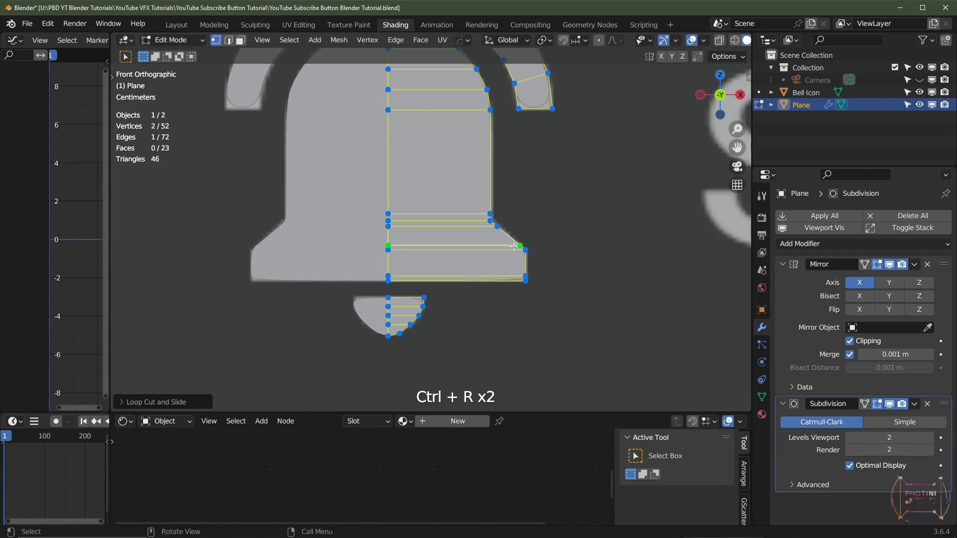
pyautogui.hotkey('ctrl', 'r')
pyautogui.click(523, 253)
pyautogui.click(524, 259)
pyautogui.scroll(-2, 526, 257)
pyautogui.keyDown('shift'); pyautogui.moveTo(538, 202); pyautogui.dragTo(532, 237, button='middle'); pyautogui.keyUp('shift')
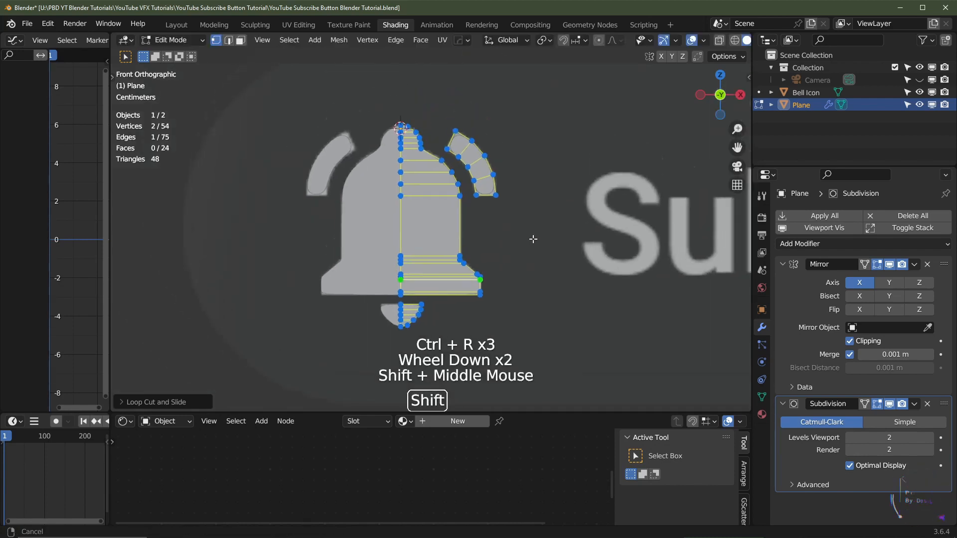
# Move the five outer vertices of the bell's top knob about 0.002 m outward along X onto the reference outline
pyautogui.scroll(2, 528, 229)
pyautogui.keyDown('shift'); pyautogui.moveTo(453, 100); pyautogui.dragTo(487, 283, button='middle'); pyautogui.keyUp('shift')
pyautogui.scroll(2, 487, 283)
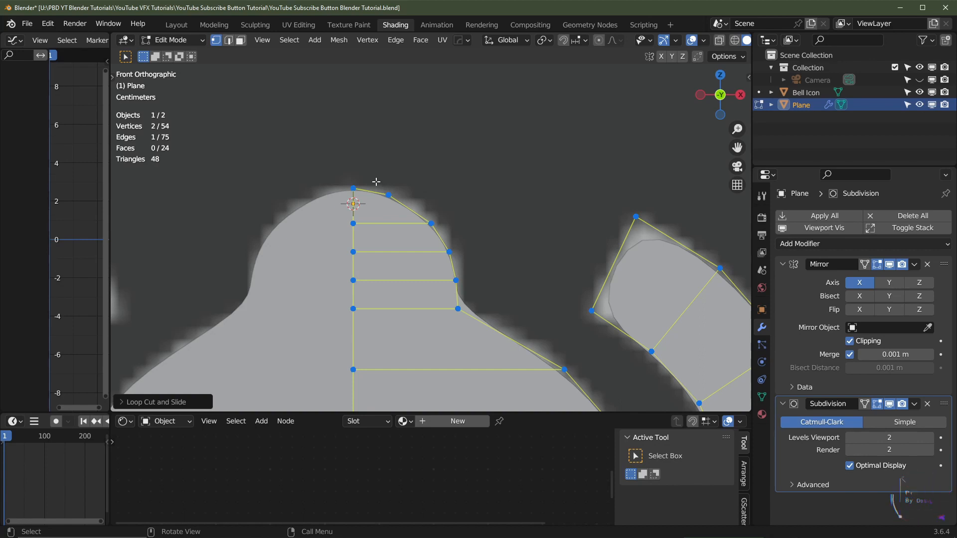
pyautogui.click(389, 195)
pyautogui.keyDown('ctrl'); pyautogui.click(463, 281); pyautogui.keyUp('ctrl')
pyautogui.keyDown('ctrl'); pyautogui.click(459, 309); pyautogui.keyUp('ctrl')
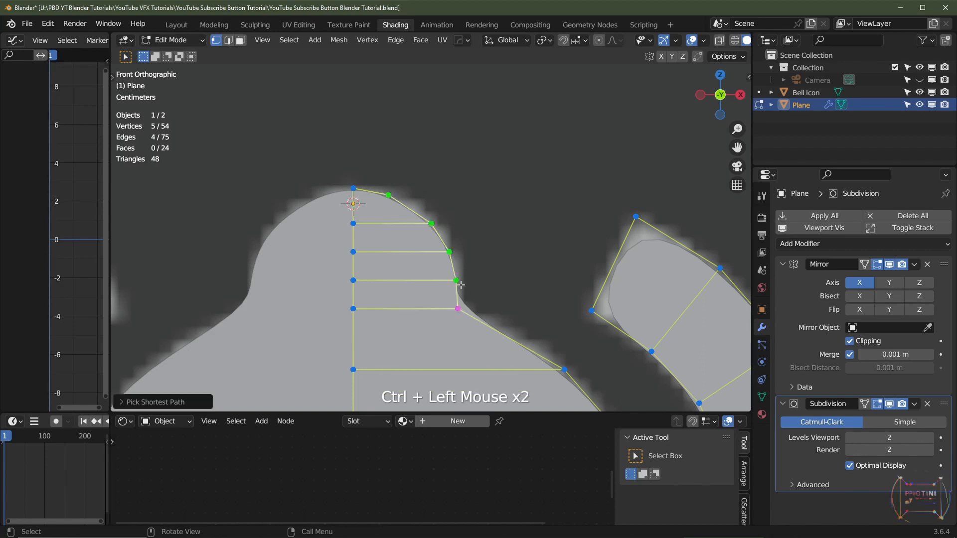
pyautogui.press('g')
pyautogui.press('x')
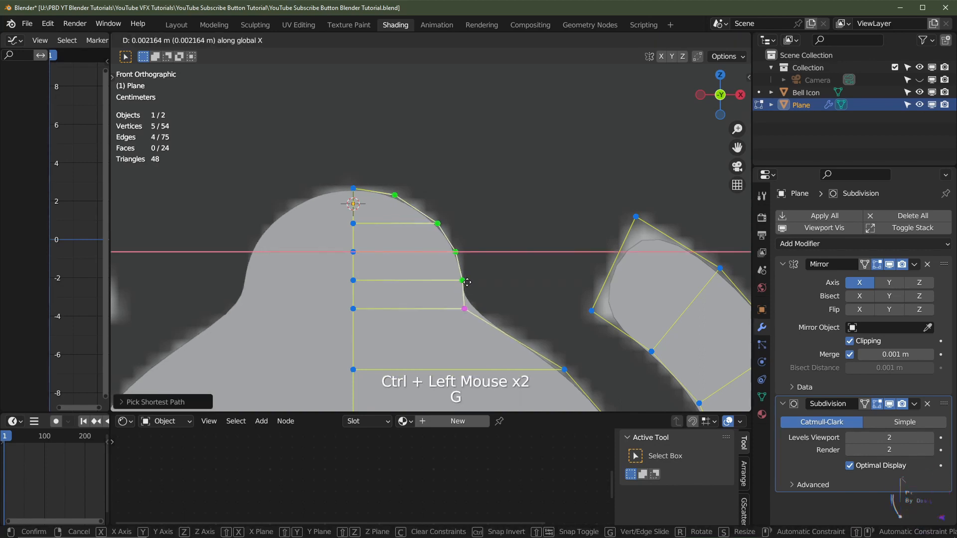
pyautogui.click(470, 281)
pyautogui.scroll(-2, 515, 349)
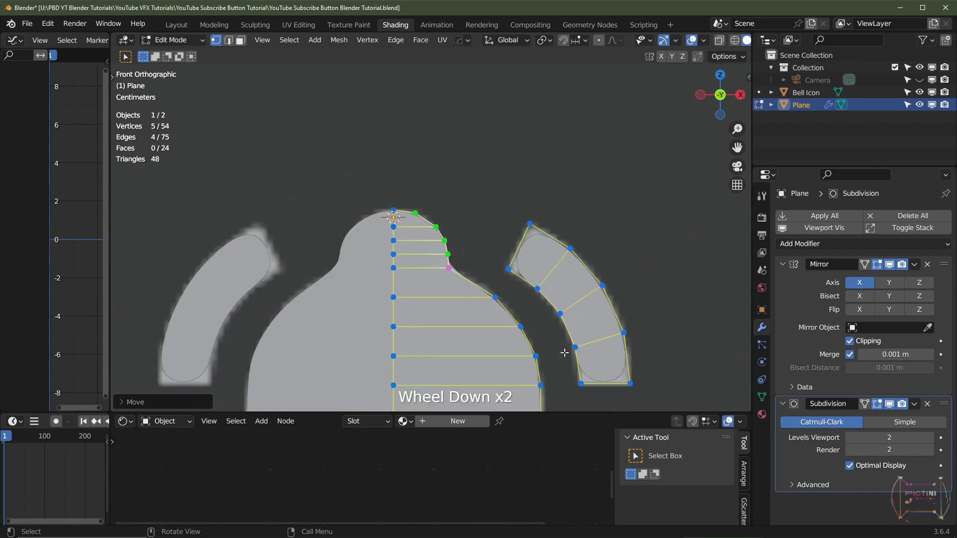
# Move the outer shoulder vertex just below the knob slightly outward along X to match the reference
pyautogui.keyDown('shift'); pyautogui.moveTo(566, 346); pyautogui.dragTo(483, 248, button='middle'); pyautogui.keyUp('shift')
pyautogui.click(564, 369)
pyautogui.scroll(2, 458, 271)
pyautogui.press('g')
pyautogui.press('x')
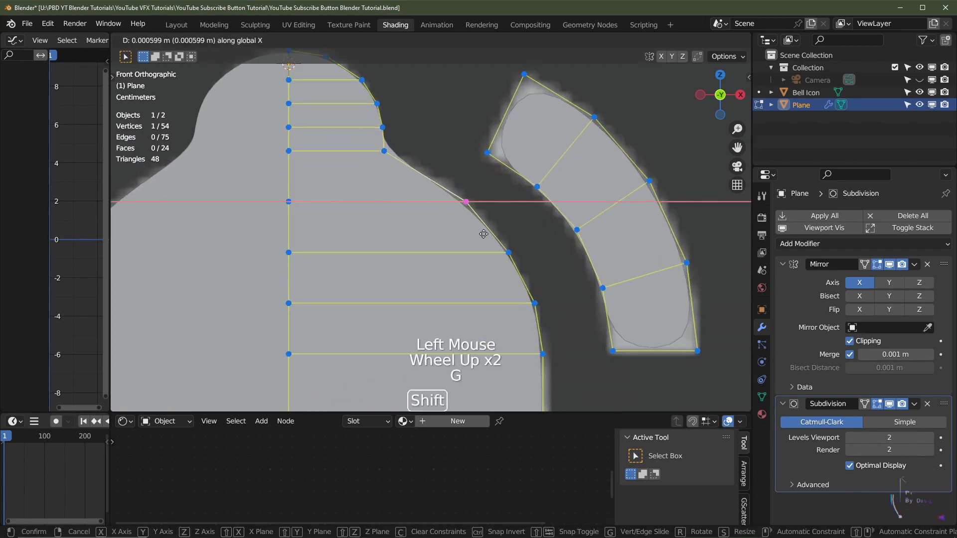
pyautogui.click(602, 210)
# Add supporting loop cuts just above and just below the corner where the knob meets the bell's shoulder
pyautogui.keyDown('shift'); pyautogui.moveTo(417, 168); pyautogui.dragTo(438, 227, button='middle'); pyautogui.keyUp('shift')
pyautogui.hotkey('ctrl', 'r')
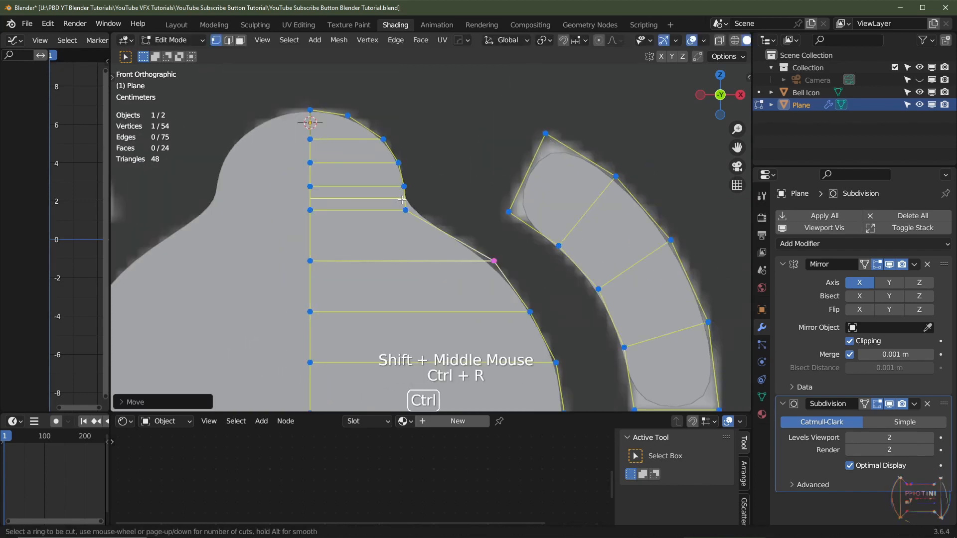
pyautogui.click(399, 201)
pyautogui.click(402, 204)
pyautogui.hotkey('ctrl', 'r')
pyautogui.click(394, 214)
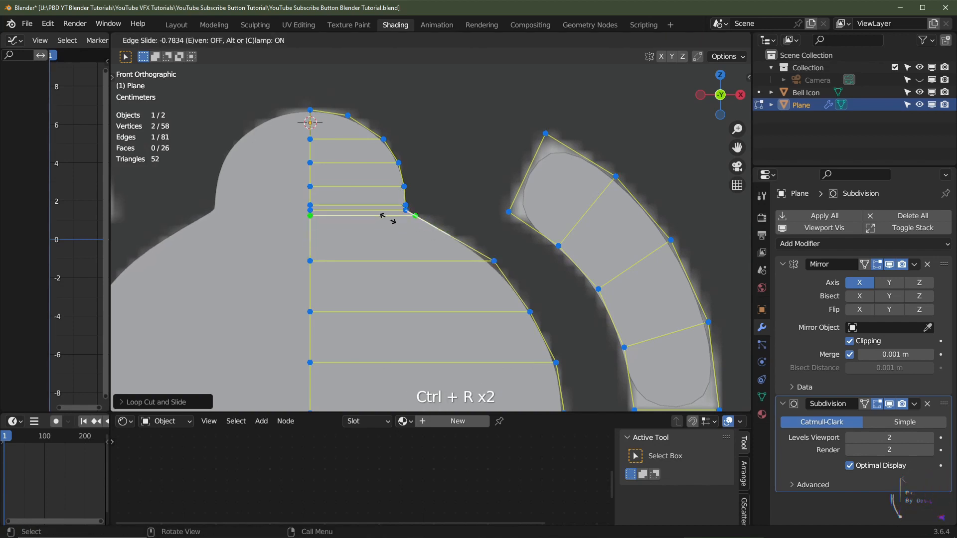
pyautogui.click(387, 217)
# Add a vertical loop cut through the whole bell body and slide it evenly close to the outer edge
pyautogui.scroll(-2, 451, 211)
pyautogui.keyDown('shift'); pyautogui.moveTo(451, 211); pyautogui.dragTo(461, 309, button='middle'); pyautogui.keyUp('shift')
pyautogui.scroll(-1, 461, 309)
pyautogui.hotkey('ctrl', 'r')
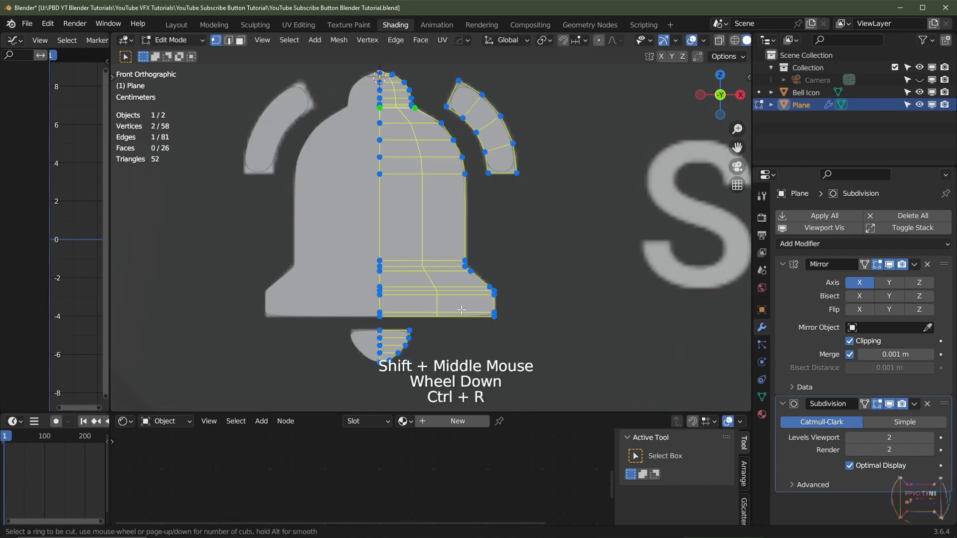
pyautogui.click(461, 309)
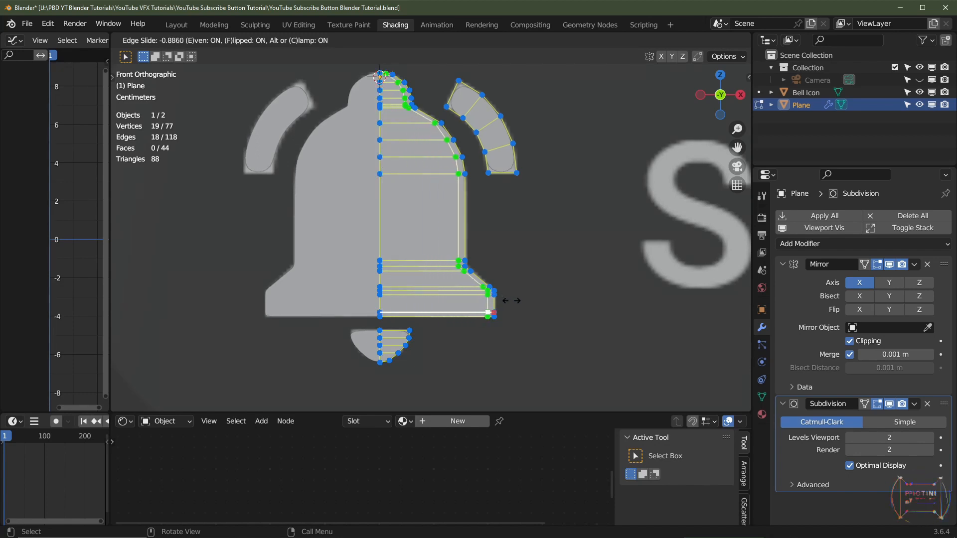
pyautogui.click(500, 319)
pyautogui.press('Tab')
pyautogui.press('Tab')
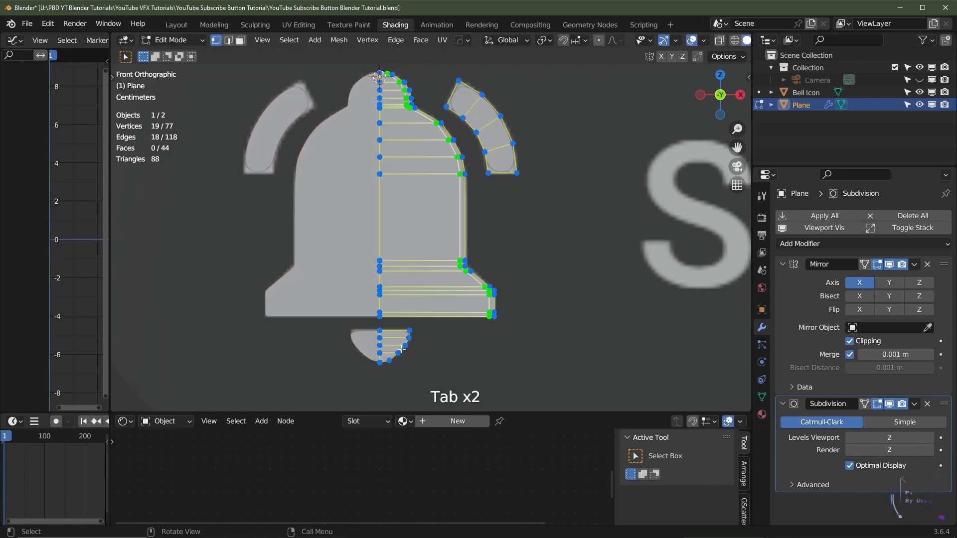
# Add a vertical loop cut through the clapper and slide it close to the curved outer edge
pyautogui.scroll(2, 532, 325)
pyautogui.keyDown('shift'); pyautogui.moveTo(323, 379); pyautogui.dragTo(378, 319, button='middle'); pyautogui.keyUp('shift')
pyautogui.hotkey('ctrl', 'r')
pyautogui.click(378, 319)
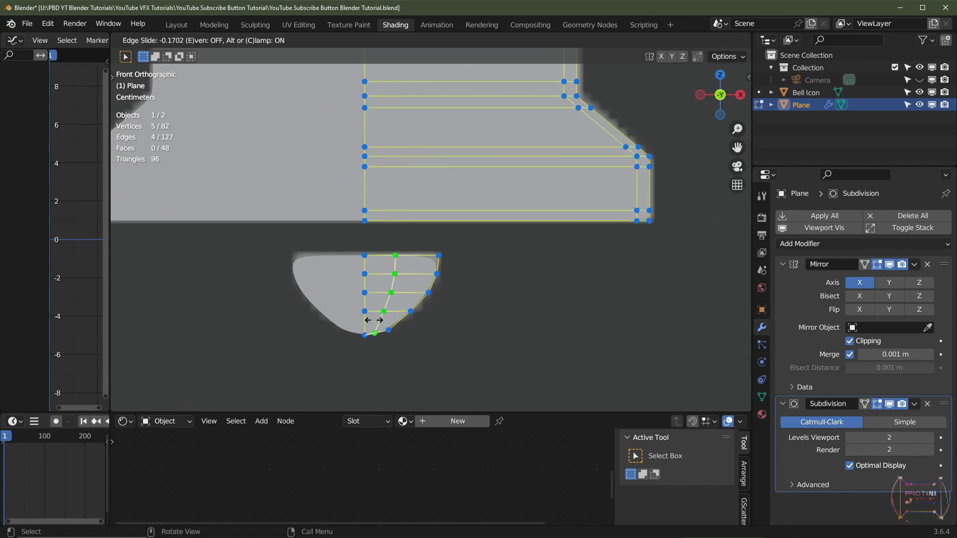
pyautogui.click(410, 298)
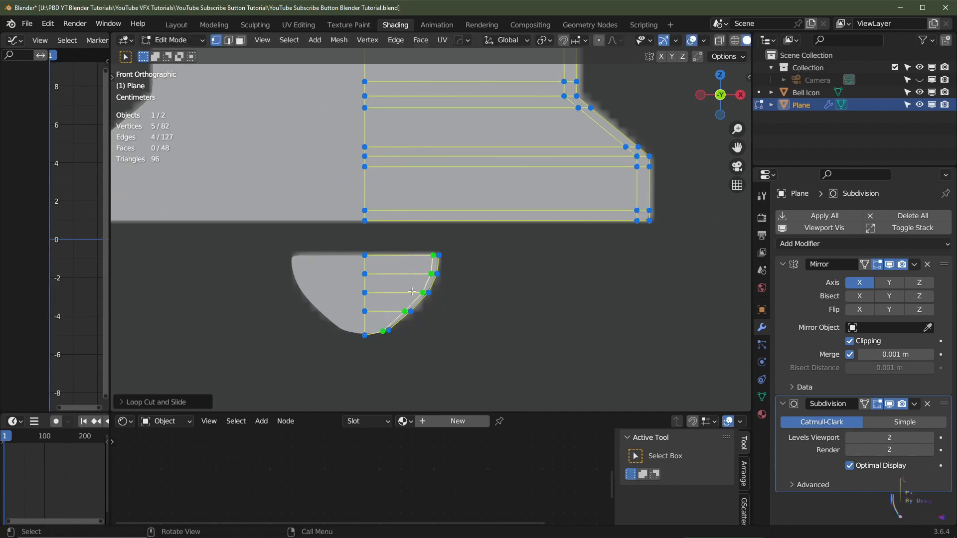
# Add a horizontal loop cut just below the clapper's top edge and check the result in Object Mode
pyautogui.hotkey('ctrl', 'r')
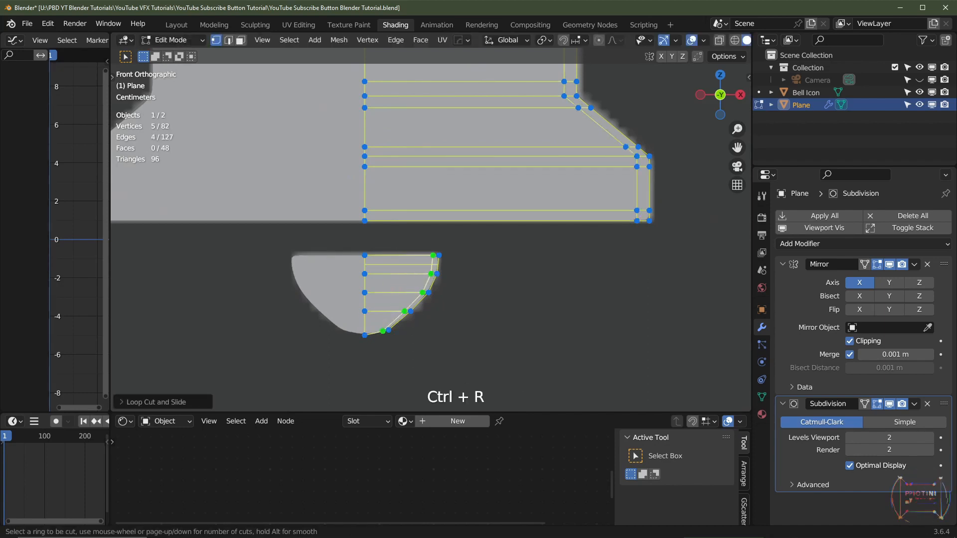
pyautogui.click(435, 263)
pyautogui.click(436, 263)
pyautogui.scroll(2, 438, 267)
pyautogui.press('Tab')
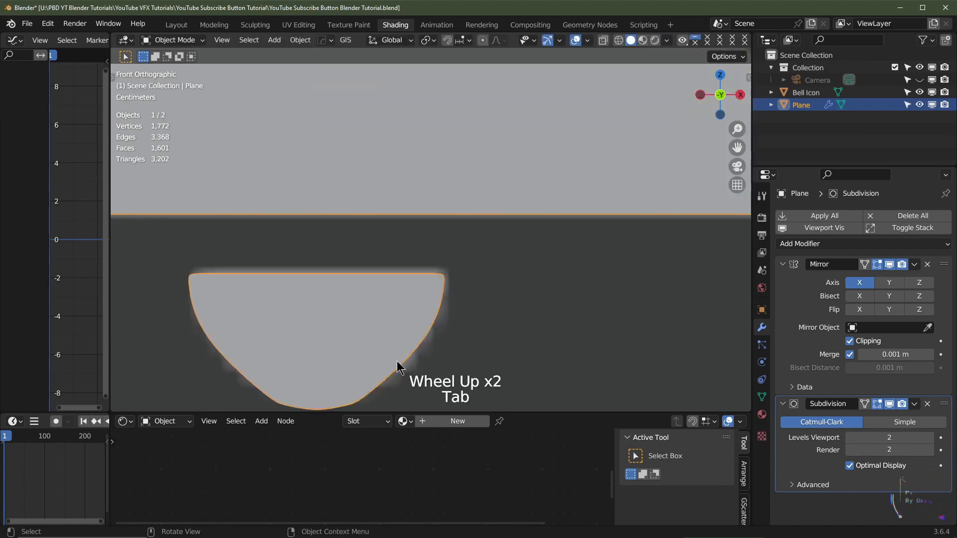
# Lower the clapper's bottom centre vertex along Z and move the neighbouring inner vertex down and toward the centre
pyautogui.keyDown('shift'); pyautogui.moveTo(397, 366); pyautogui.dragTo(421, 265, button='middle'); pyautogui.keyUp('shift')
pyautogui.press('Tab')
pyautogui.scroll(1, 417, 322)
pyautogui.click(348, 326)
pyautogui.press('g')
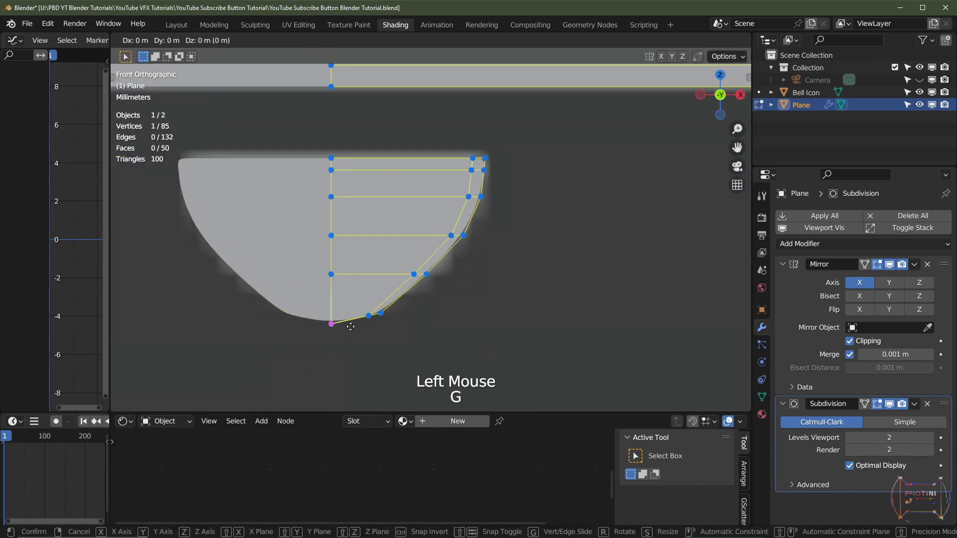
pyautogui.press('z')
pyautogui.click(351, 334)
pyautogui.click(366, 314)
pyautogui.press('g')
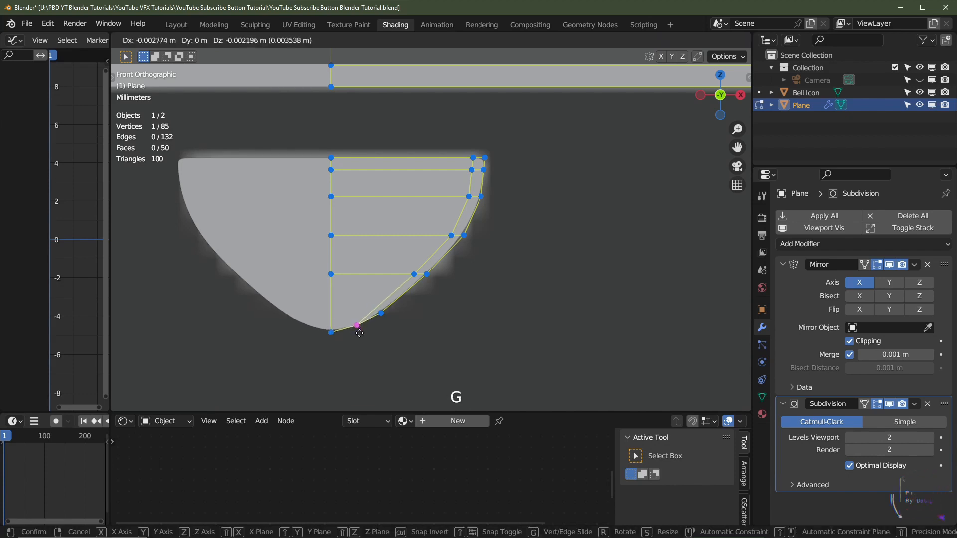
pyautogui.click(355, 322)
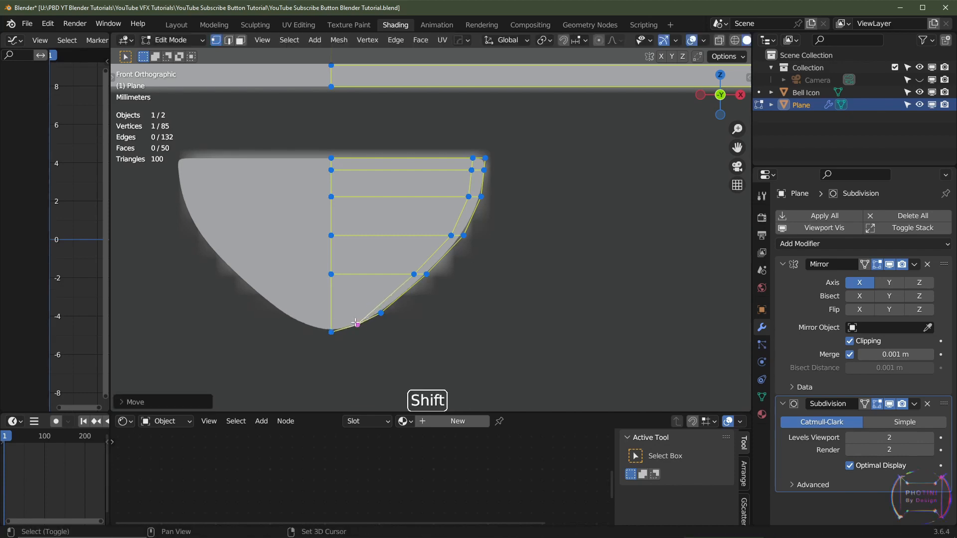
# Move the two lowest outer vertices on the clapper's curved side slightly outward onto the reference outline
pyautogui.click(389, 316)
pyautogui.press('g')
pyautogui.click(413, 322)
pyautogui.click(429, 277)
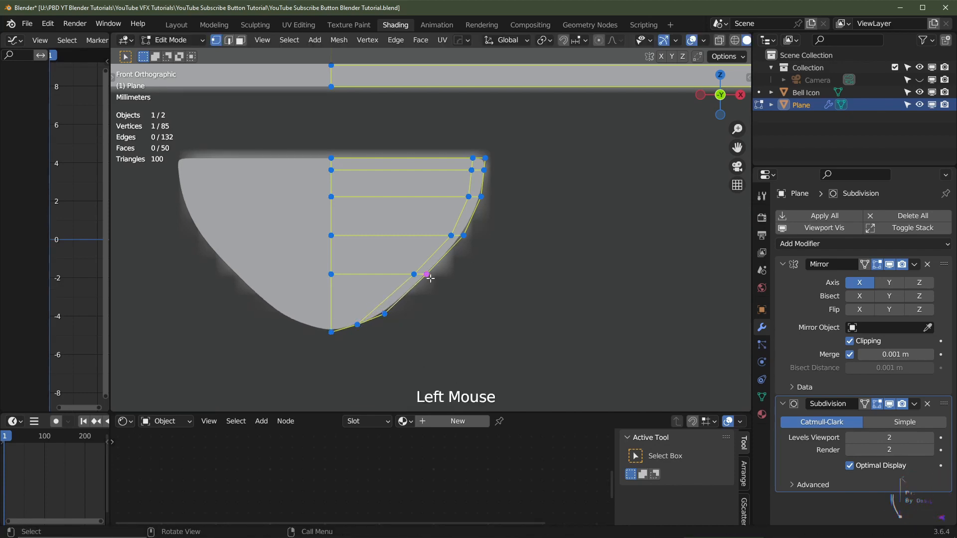
pyautogui.press('g')
pyautogui.click(438, 280)
# Select the clapper's top row of vertices and move it slightly up to the reference's top edge
pyautogui.keyDown('shift'); pyautogui.moveTo(508, 310); pyautogui.dragTo(529, 381, button='middle'); pyautogui.keyUp('shift')
pyautogui.scroll(-2, 501, 288)
pyautogui.scroll(2, 500, 288)
pyautogui.moveTo(532, 215); pyautogui.dragTo(335, 246)
pyautogui.press('g')
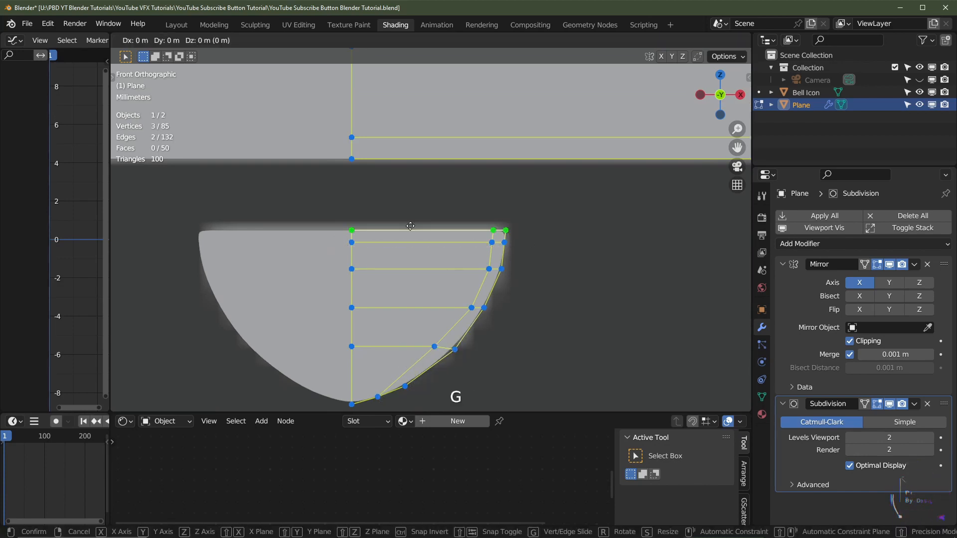
pyautogui.click(410, 197)
# Nudge the outer vertex below the clapper's top corner outward, and edge-slide its whole row closer to the top edge
pyautogui.click(511, 247)
pyautogui.press('g')
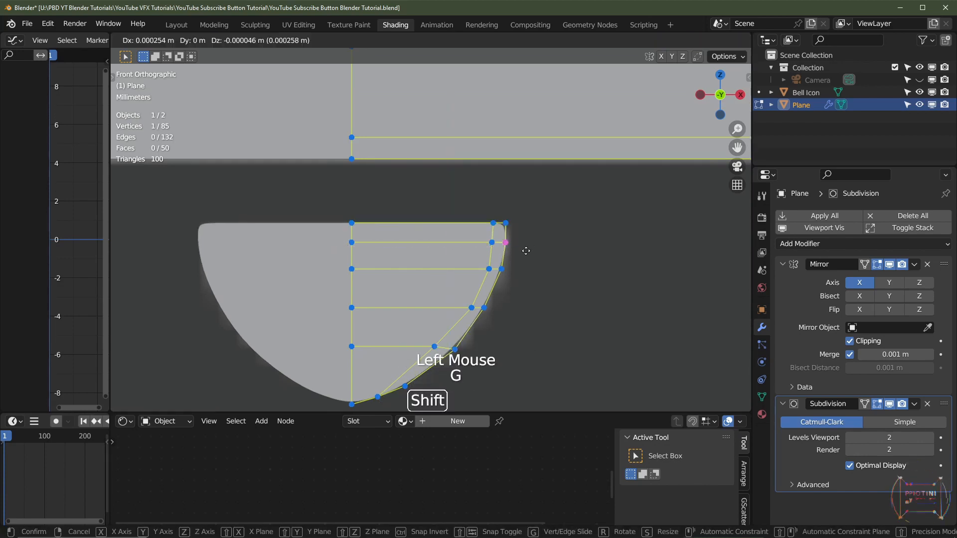
pyautogui.click(521, 249)
pyautogui.keyDown('shift'); pyautogui.click(496, 240); pyautogui.keyUp('shift')
pyautogui.keyDown('shift'); pyautogui.click(368, 246); pyautogui.keyUp('shift')
pyautogui.press('g')
pyautogui.press('g')
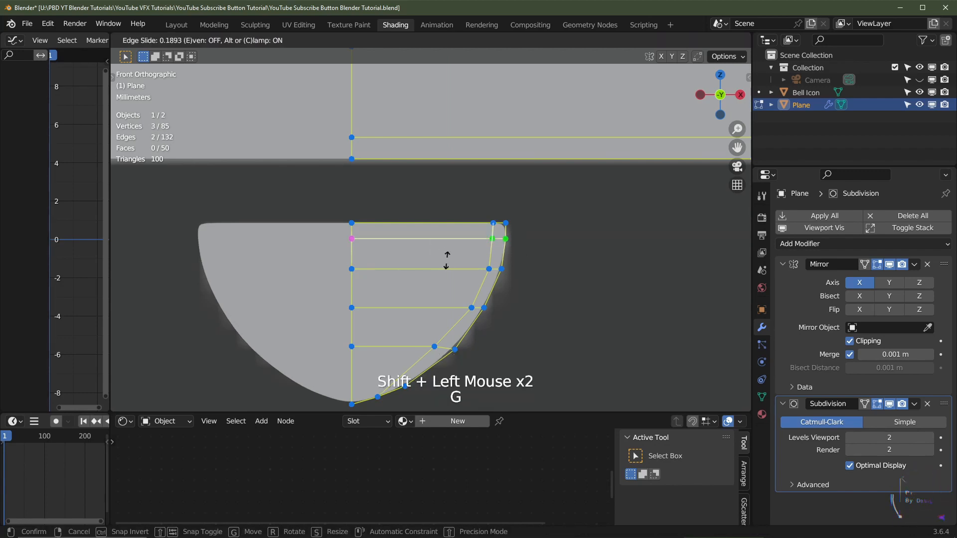
pyautogui.click(446, 248)
# Move the two outer vertices of the clapper's third row slightly outward along X, and return to Object Mode
pyautogui.moveTo(474, 256); pyautogui.dragTo(524, 286)
pyautogui.press('g')
pyautogui.press('x')
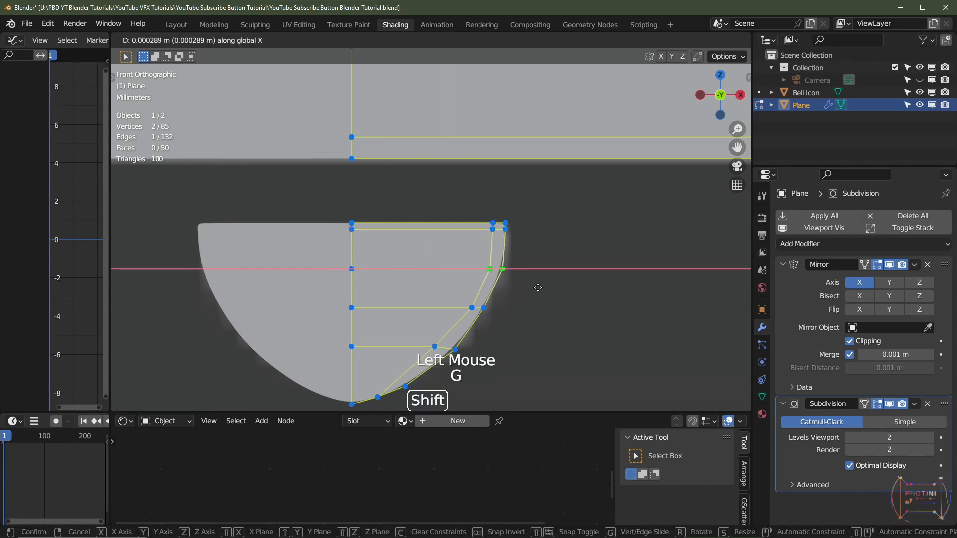
pyautogui.keyDown('shift'); pyautogui.click(539, 289); pyautogui.keyUp('shift')
pyautogui.scroll(-1, 387, 281)
pyautogui.scroll(-1, 388, 281)
pyautogui.press('Tab')
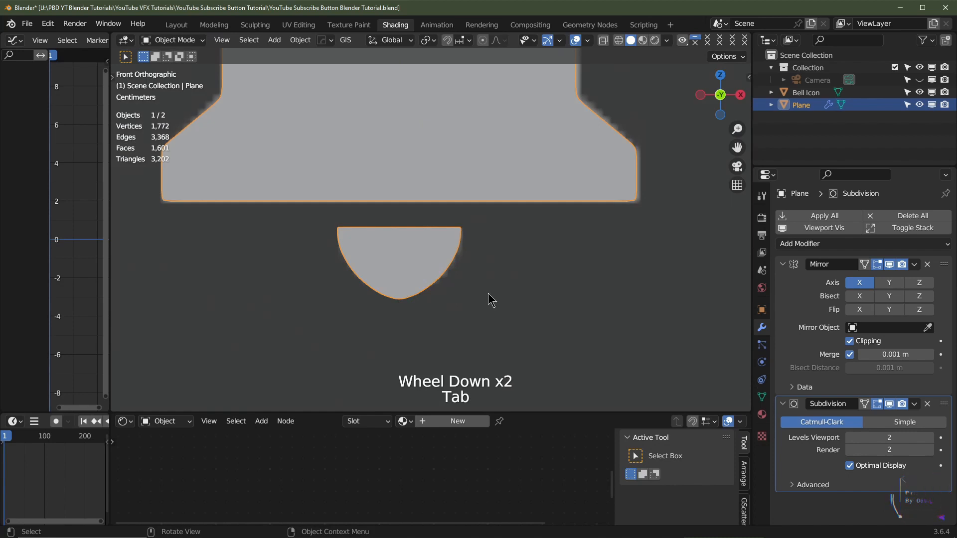
pyautogui.scroll(2, 488, 293)
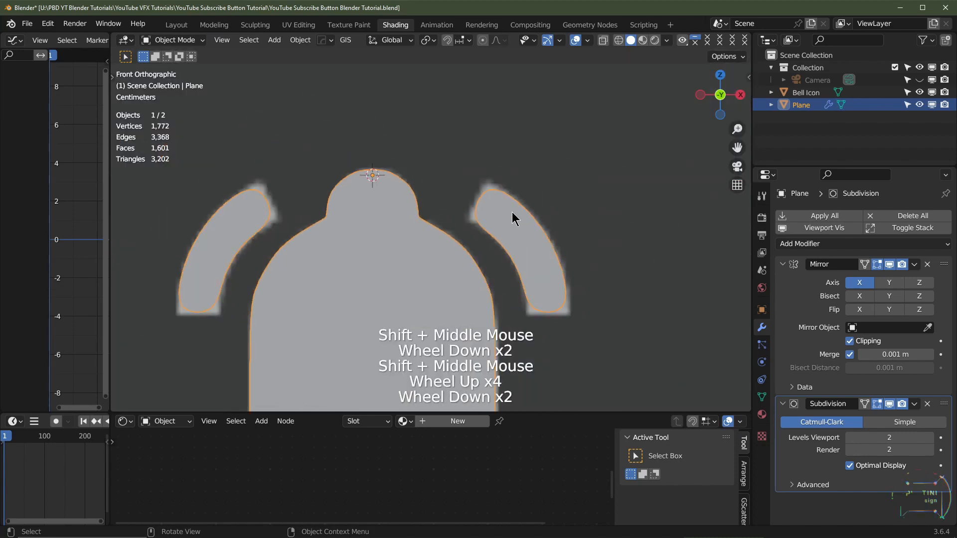
# In the bell's Edit Mode, add two lengthwise loop cuts on the ringing arc, one close to its inner edge and one close to its outer edge
pyautogui.click(513, 214)
pyautogui.press('Tab')
pyautogui.scroll(1, 513, 213)
pyautogui.keyDown('shift'); pyautogui.moveTo(552, 301); pyautogui.dragTo(530, 262, button='middle'); pyautogui.keyUp('shift')
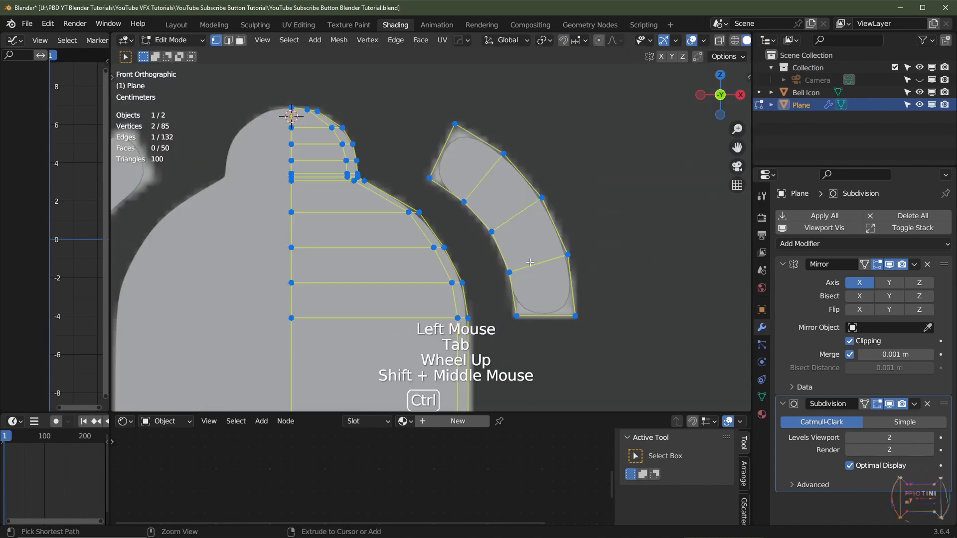
pyautogui.hotkey('ctrl', 'r')
pyautogui.click(530, 262)
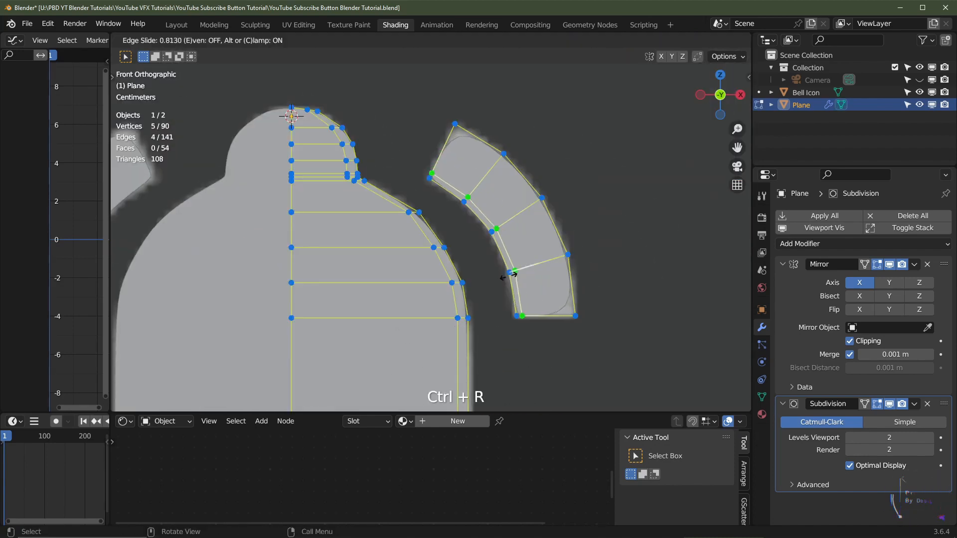
pyautogui.click(508, 275)
pyautogui.hotkey('ctrl', 'r')
pyautogui.click(545, 277)
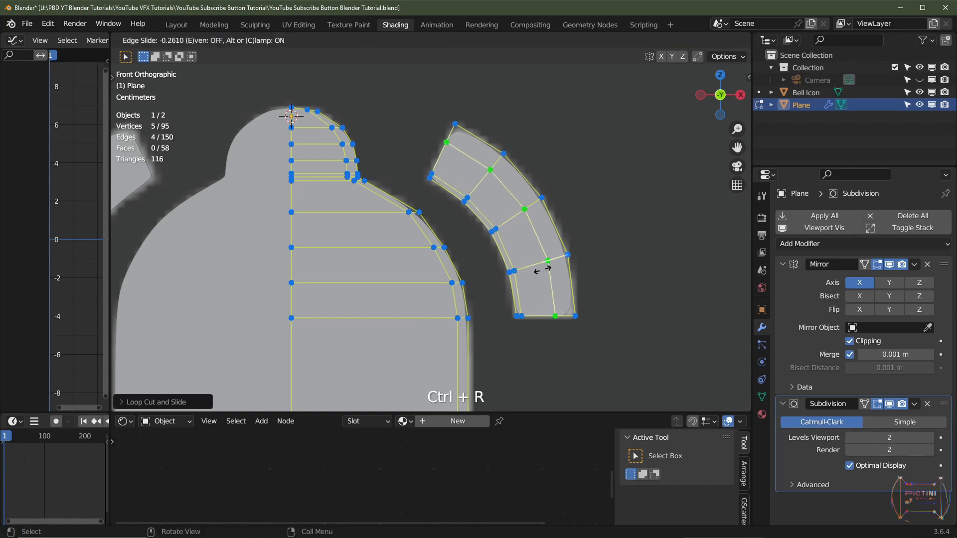
pyautogui.click(561, 277)
# Add a supporting loop cut close to each end of the ringing arc, using an even, flipped slide for the lower one
pyautogui.hotkey('ctrl', 'r')
pyautogui.click(563, 293)
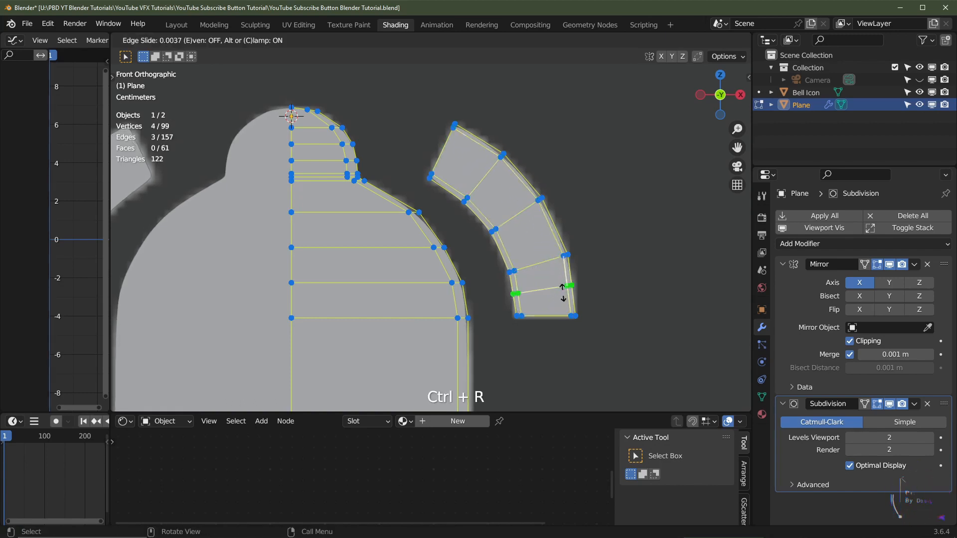
pyautogui.press('e')
pyautogui.press('f')
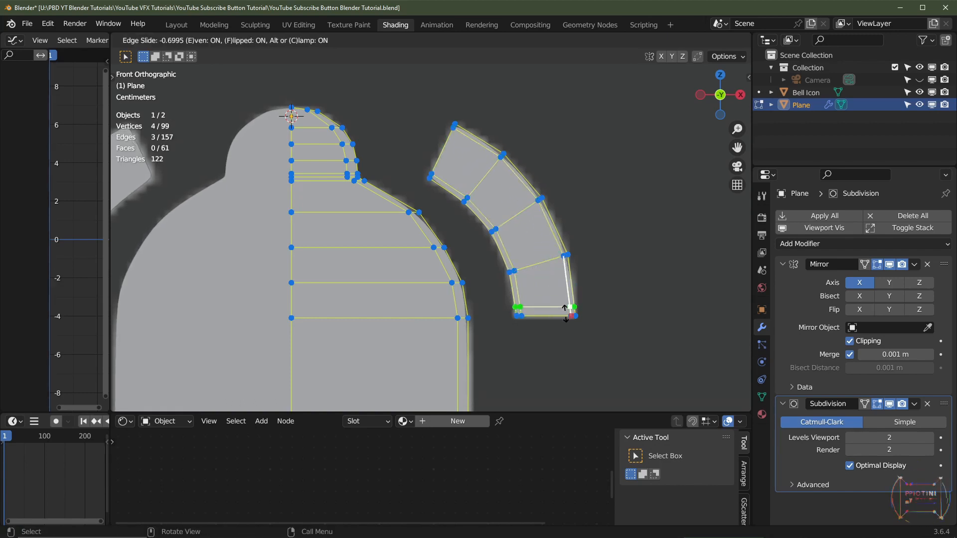
pyautogui.click(566, 315)
pyautogui.hotkey('ctrl', 'r')
pyautogui.click(446, 178)
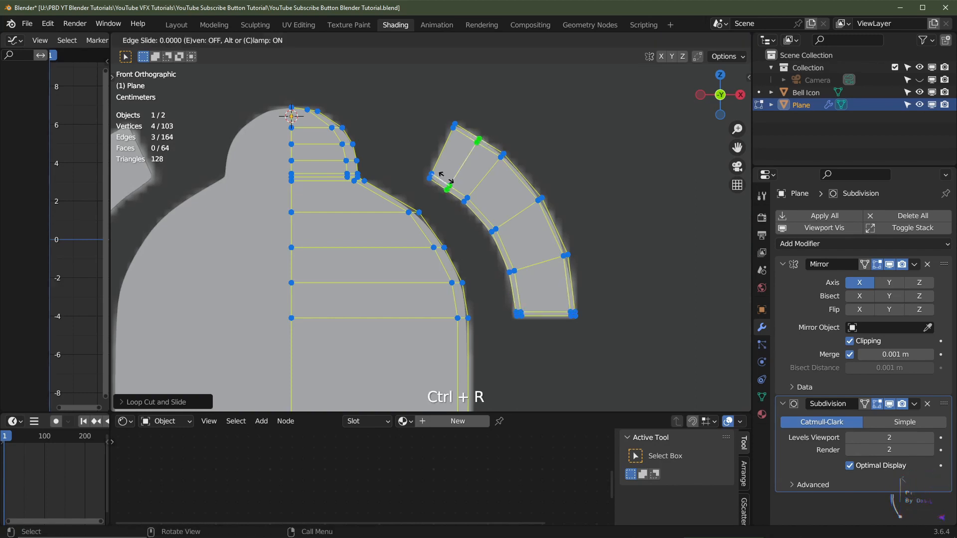
pyautogui.click(439, 176)
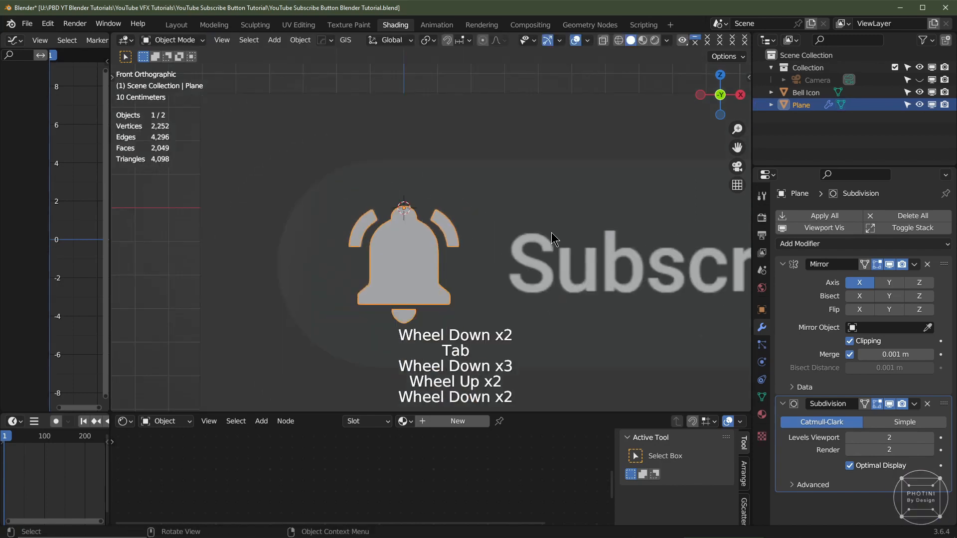
pyautogui.scroll(-1, 551, 232)
pyautogui.scroll(1, 516, 251)
pyautogui.scroll(1, 516, 251)
pyautogui.click(393, 280)
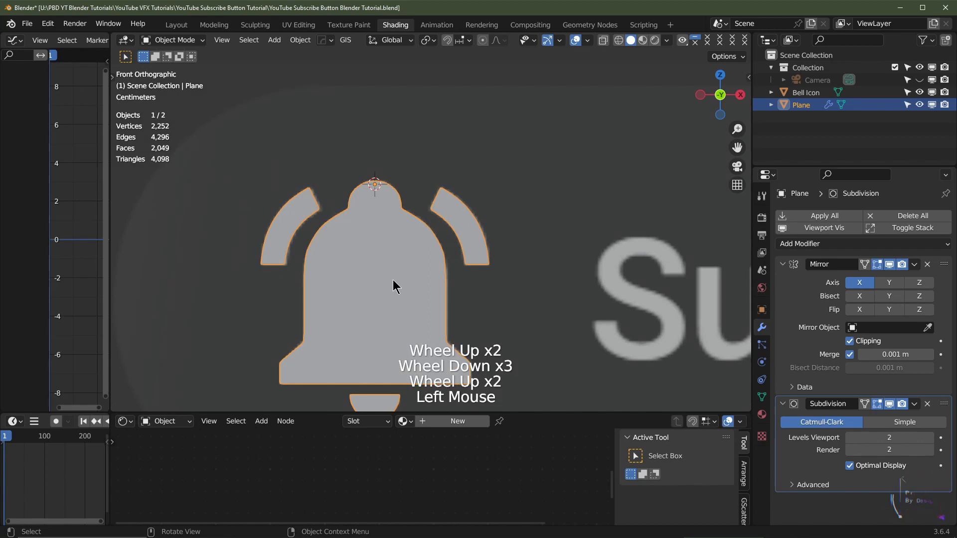
pyautogui.press('r')
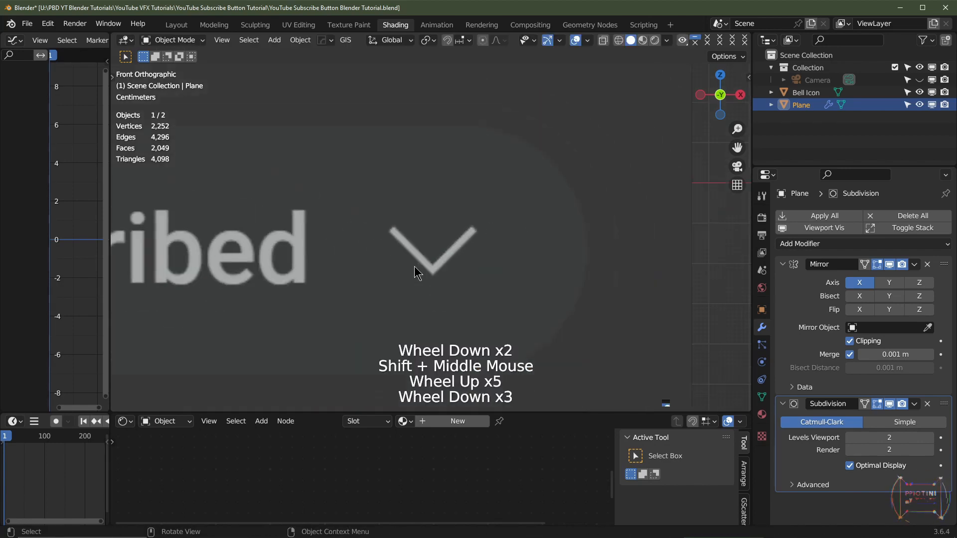
pyautogui.scroll(2, 452, 276)
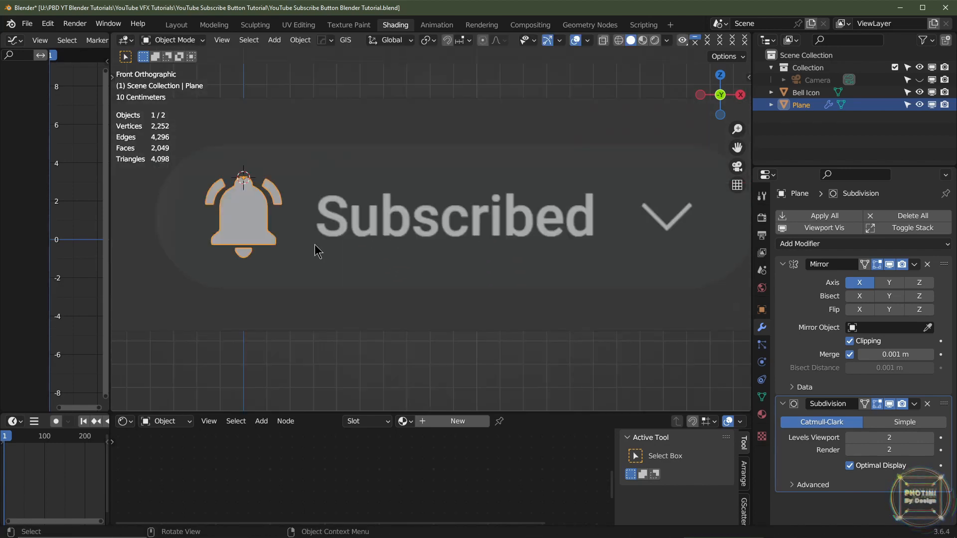
# Add a plane mesh and, in Edit Mode, rotate it 90 degrees about X to face the front view
pyautogui.hotkey('shift', 'a')
pyautogui.moveTo(315, 245)
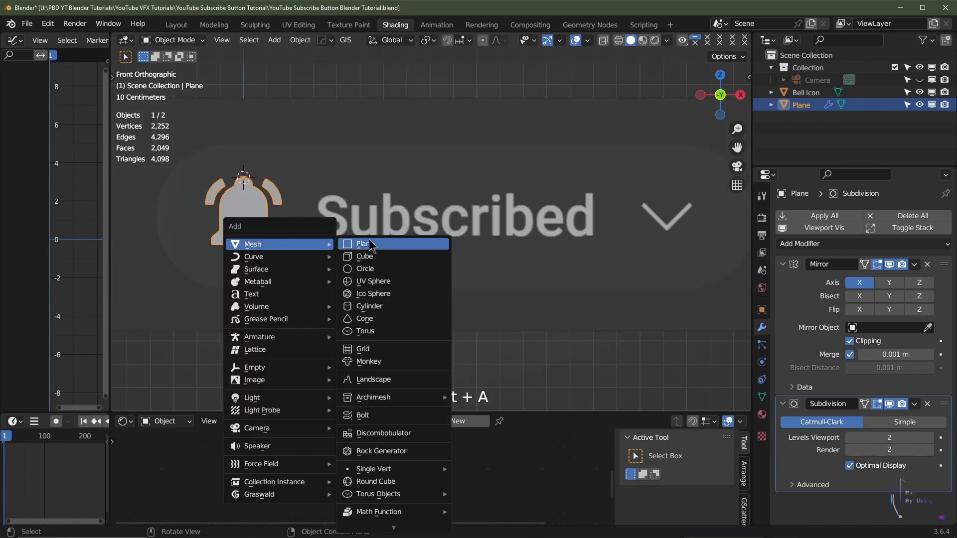
pyautogui.click(378, 243)
pyautogui.scroll(-2, 342, 252)
pyautogui.press('Tab')
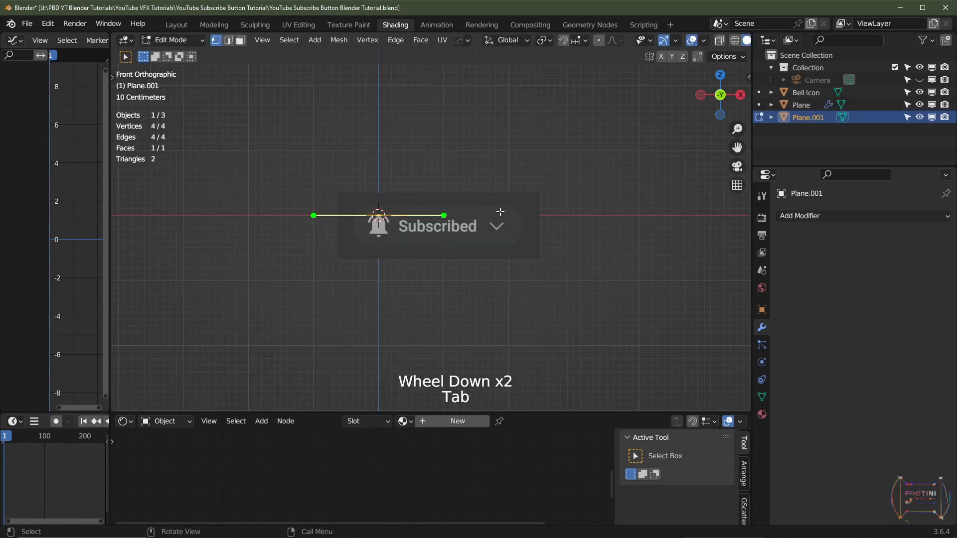
pyautogui.write('rx90')
pyautogui.press('Return')
pyautogui.scroll(2, 438, 232)
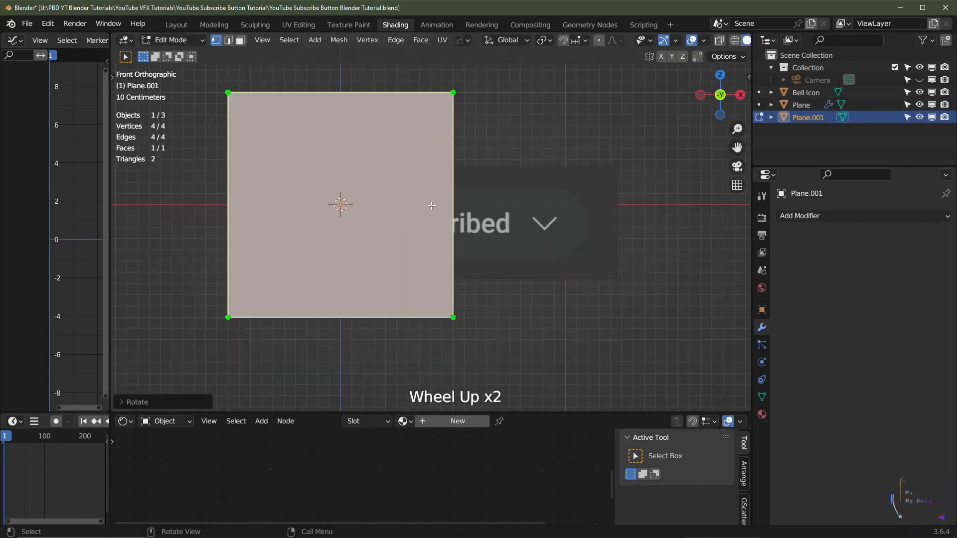
# Rotate the plane 45 degrees into a diamond, scale it to 0.1, and return to Object Mode
pyautogui.write('r45')
pyautogui.write('s')
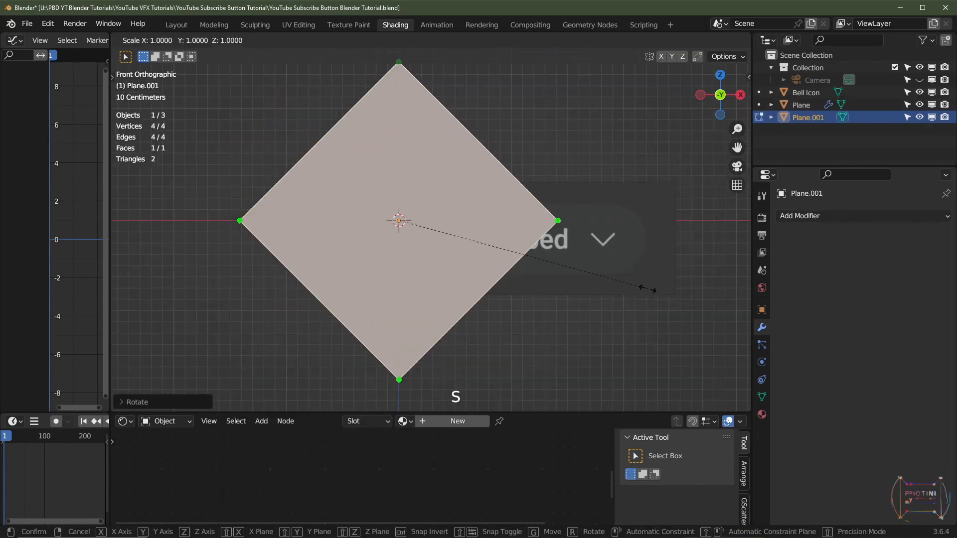
pyautogui.write('.1')
pyautogui.press('Return')
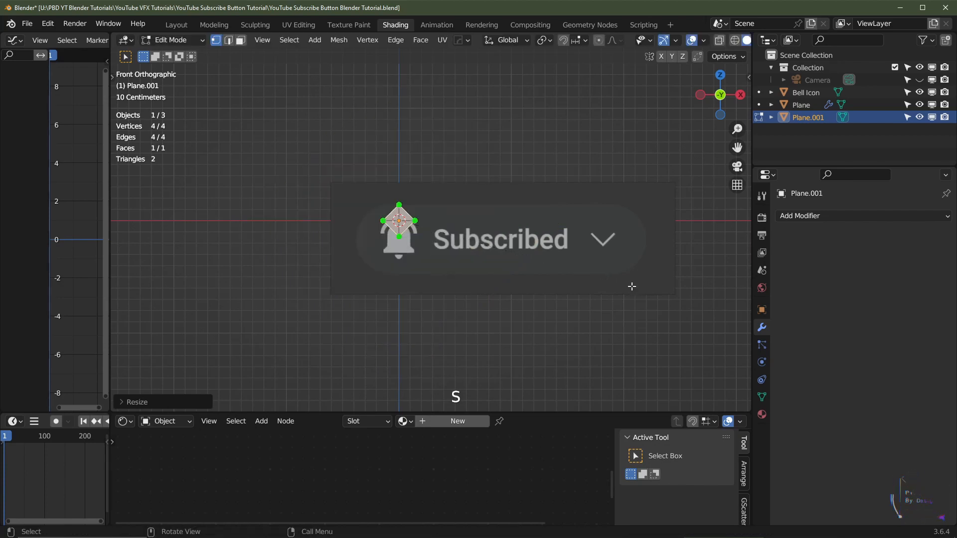
pyautogui.scroll(3, 451, 258)
pyautogui.press('Tab')
pyautogui.scroll(-2, 441, 245)
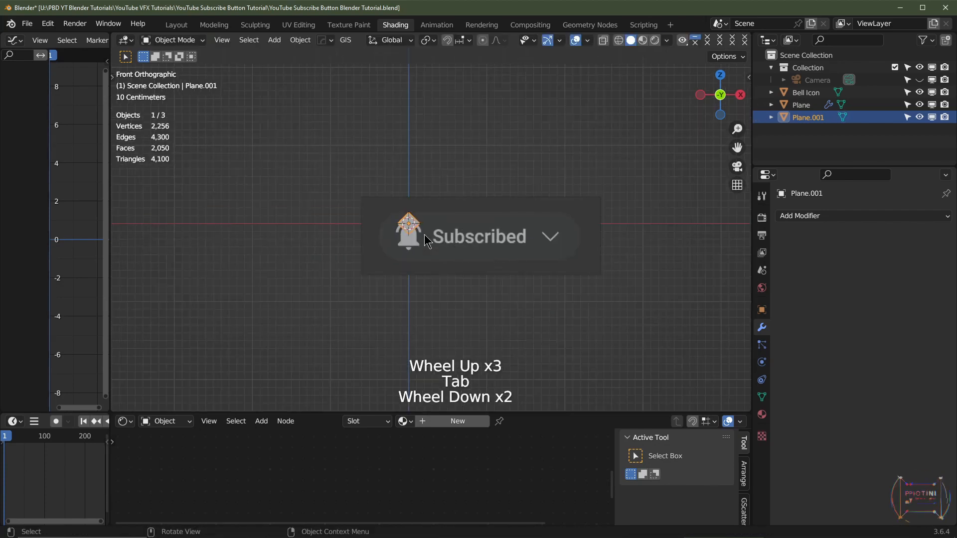
pyautogui.hotkey('ctrl', 'z')
pyautogui.hotkey('ctrl', 'z')
pyautogui.hotkey('ctrl', 'z')
# Rename the bell mesh as Bell and hide it in the viewport
pyautogui.click(409, 244)
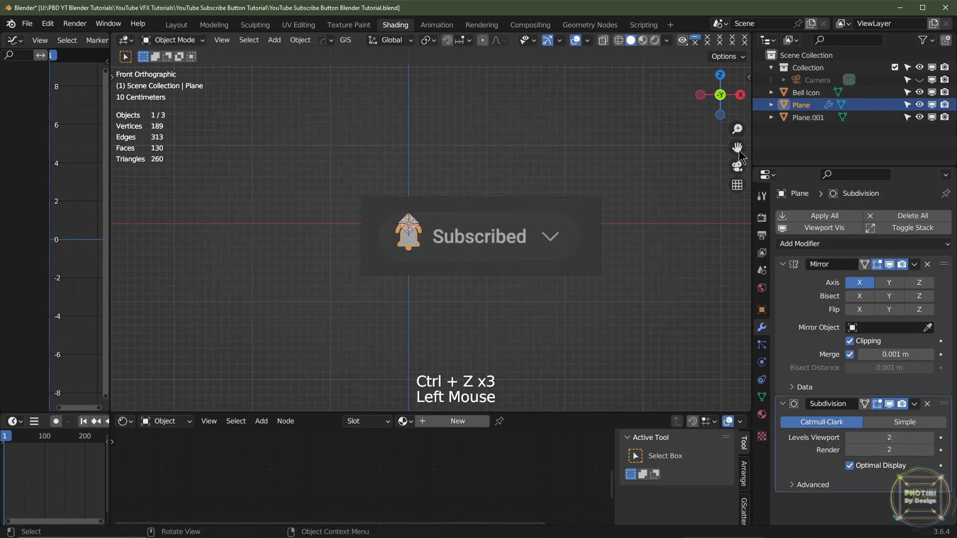
pyautogui.doubleClick(801, 105)
pyautogui.write('Bell')
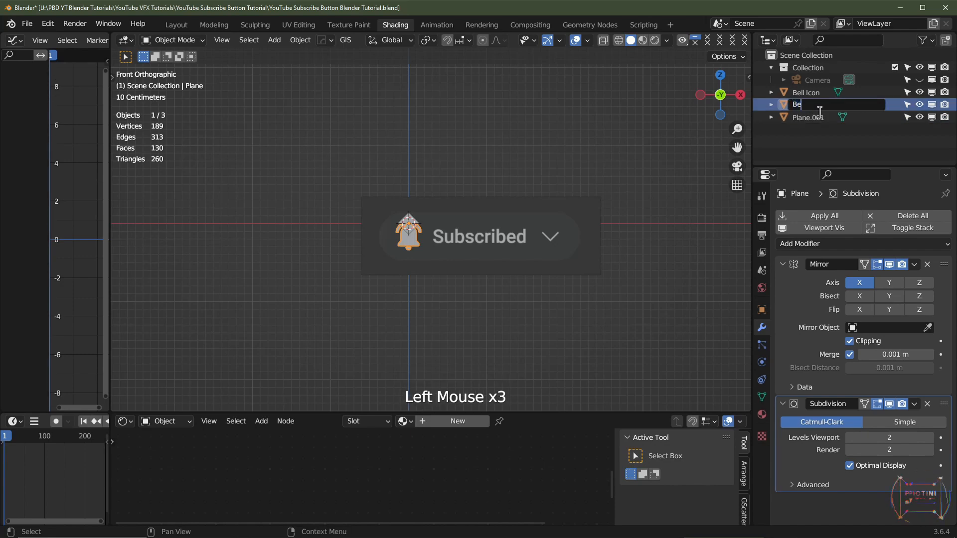
pyautogui.press('Return')
pyautogui.click(919, 92)
# Move the reference image about 1.83 m along negative X so its chevron sits below the diamond plane
pyautogui.scroll(3, 532, 264)
pyautogui.click(552, 240)
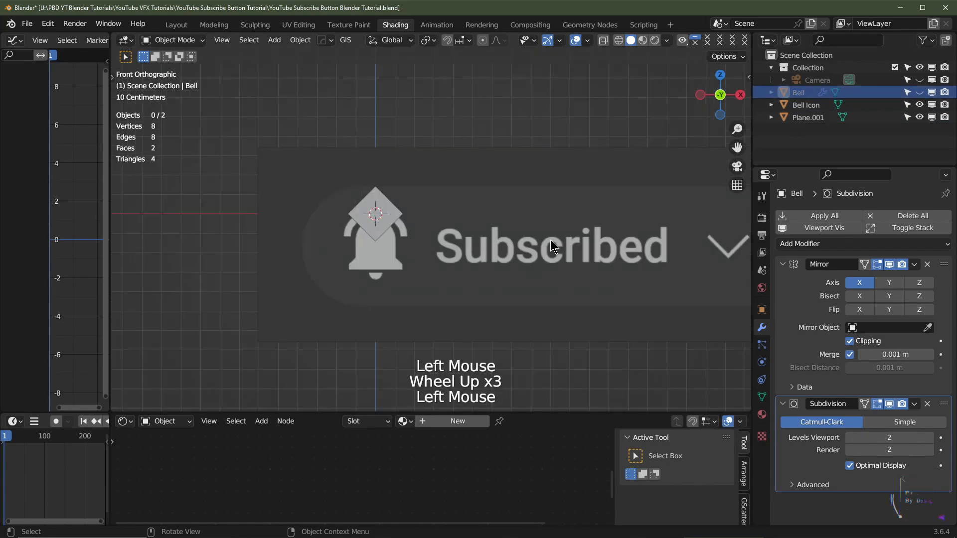
pyautogui.scroll(-1, 569, 247)
pyautogui.scroll(1, 638, 249)
pyautogui.press('g')
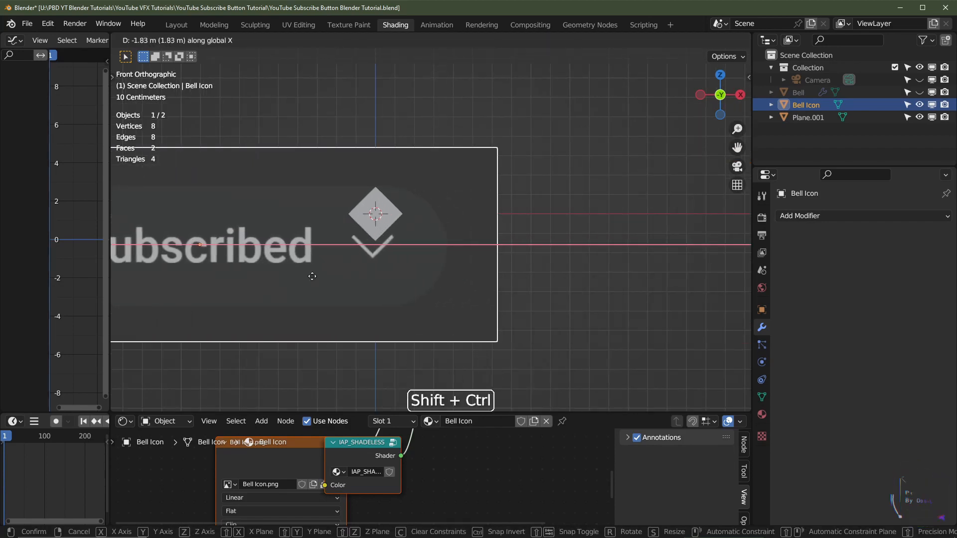
# Move the diamond plane down along Z over the reference chevron and turn on X-ray display
pyautogui.click(425, 169)
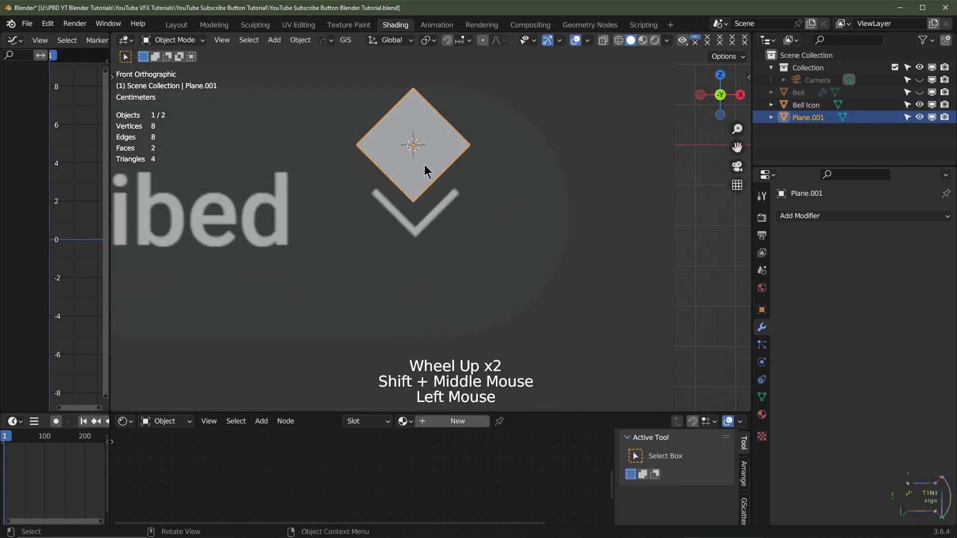
pyautogui.press('g')
pyautogui.press('z')
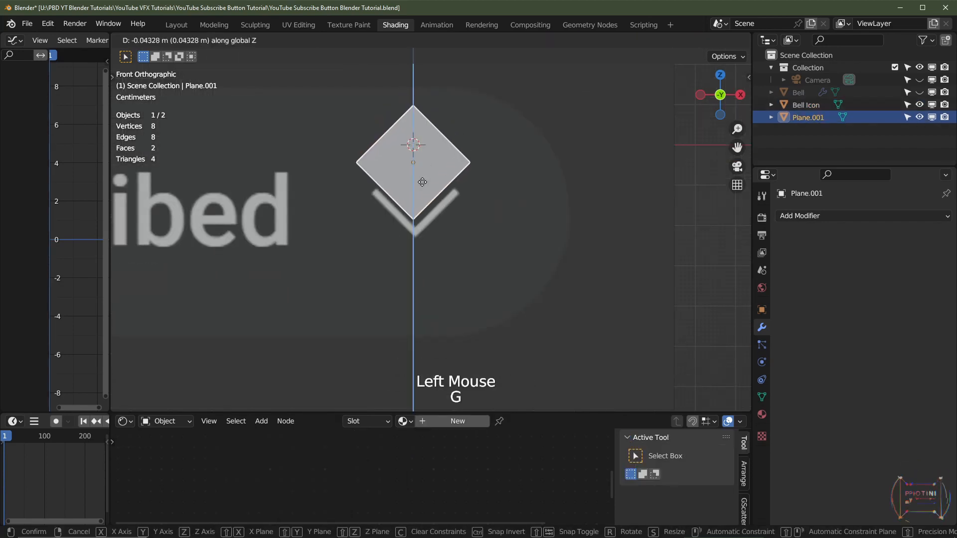
pyautogui.click(493, 196)
pyautogui.click(607, 40)
pyautogui.scroll(3, 455, 250)
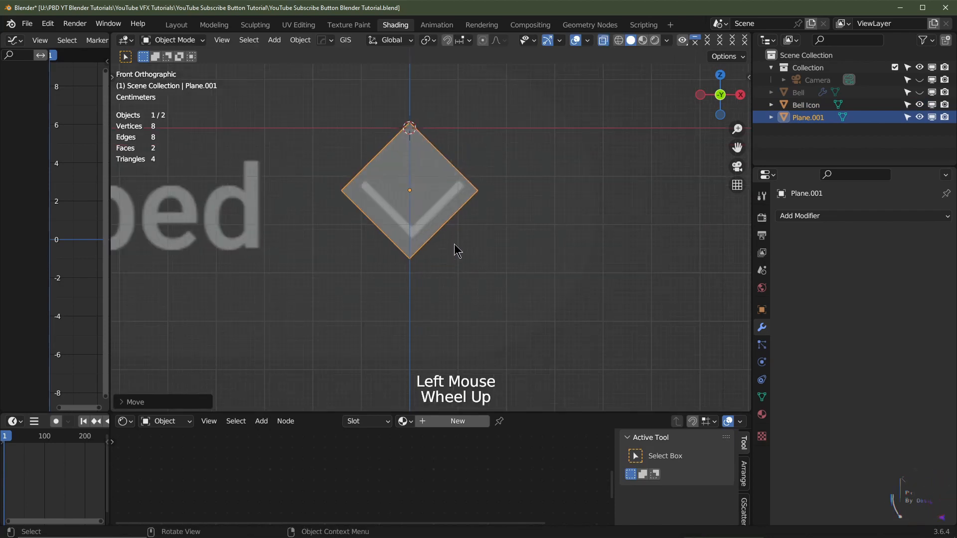
# Nudge the reference image slightly along X to centre its chevron on the diamond
pyautogui.click(479, 261)
pyautogui.press('g')
pyautogui.press('x')
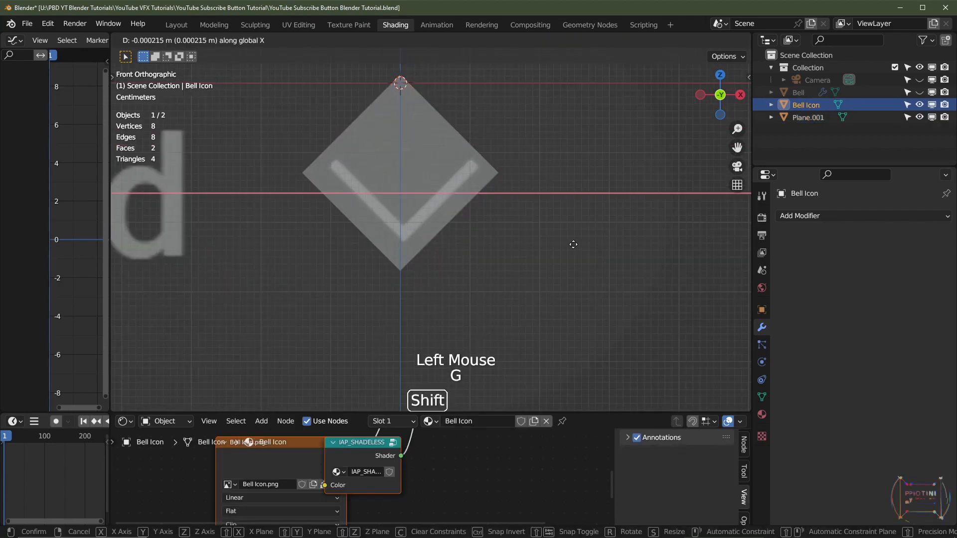
pyautogui.click(534, 253)
# Scale the diamond down to the chevron's width and move it up along Z until its lower edges match the chevron's outline
pyautogui.click(471, 212)
pyautogui.press('s')
pyautogui.click(543, 231)
pyautogui.press('g')
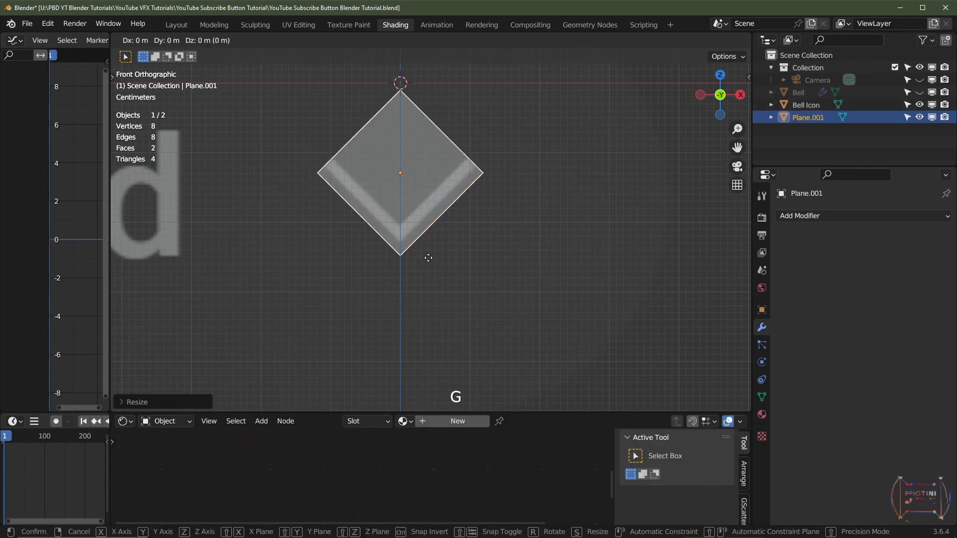
pyautogui.press('z')
pyautogui.click(425, 245)
pyautogui.scroll(-2, 424, 251)
pyautogui.scroll(2, 424, 250)
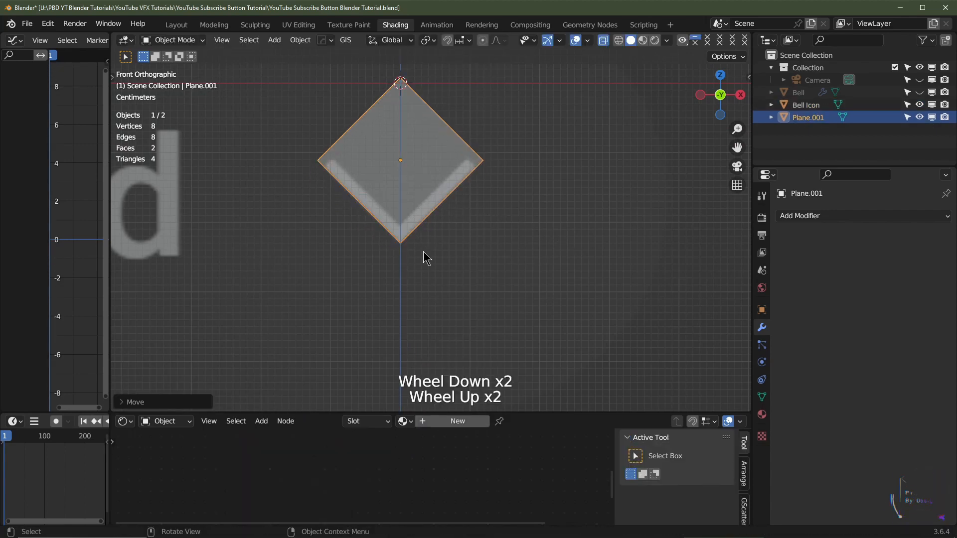
# Apply the diamond's object transform and inset its face in Edit Mode by the reference chevron's stroke thickness
pyautogui.hotkey('ctrl', 'a')
pyautogui.click(490, 208)
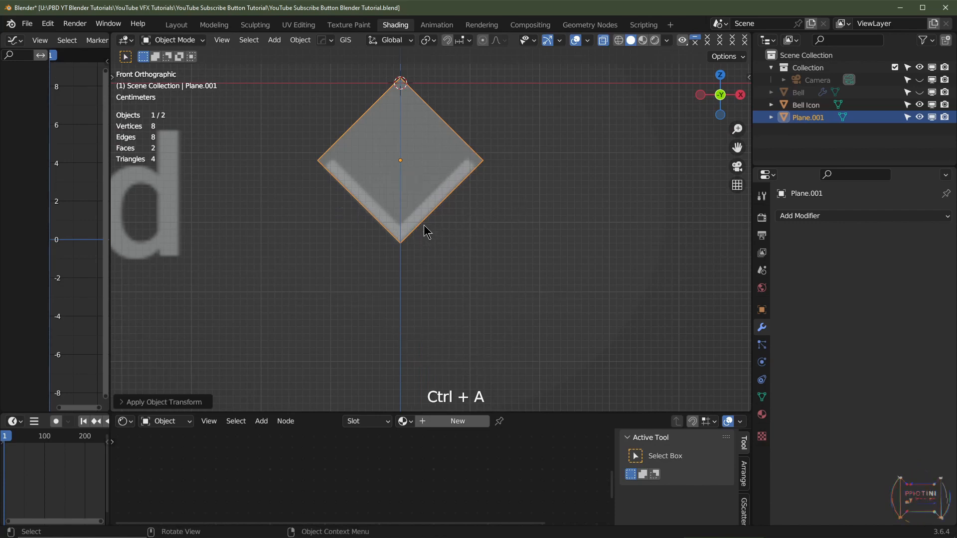
pyautogui.press('Tab')
pyautogui.scroll(3, 508, 205)
pyautogui.keyDown('shift'); pyautogui.moveTo(508, 204); pyautogui.dragTo(606, 264, button='middle'); pyautogui.keyUp('shift')
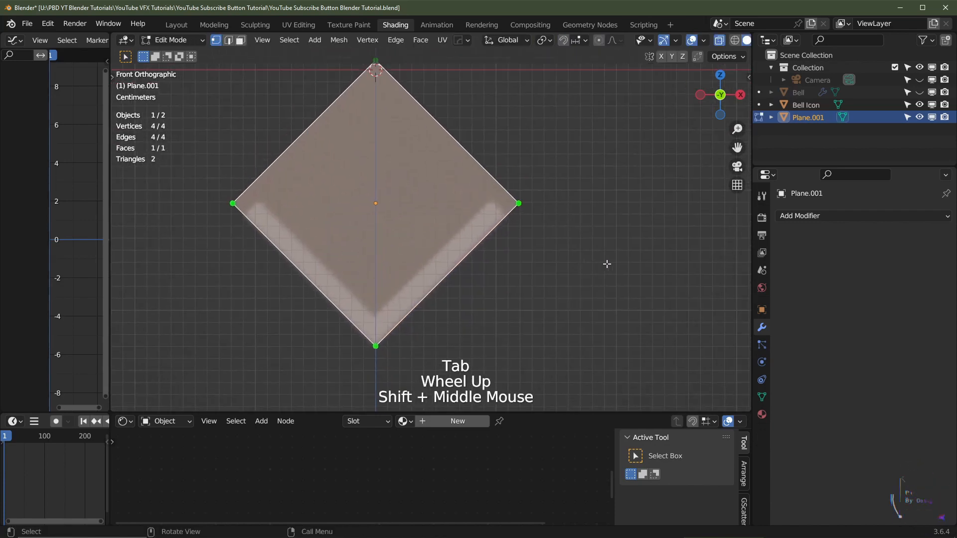
pyautogui.press('i')
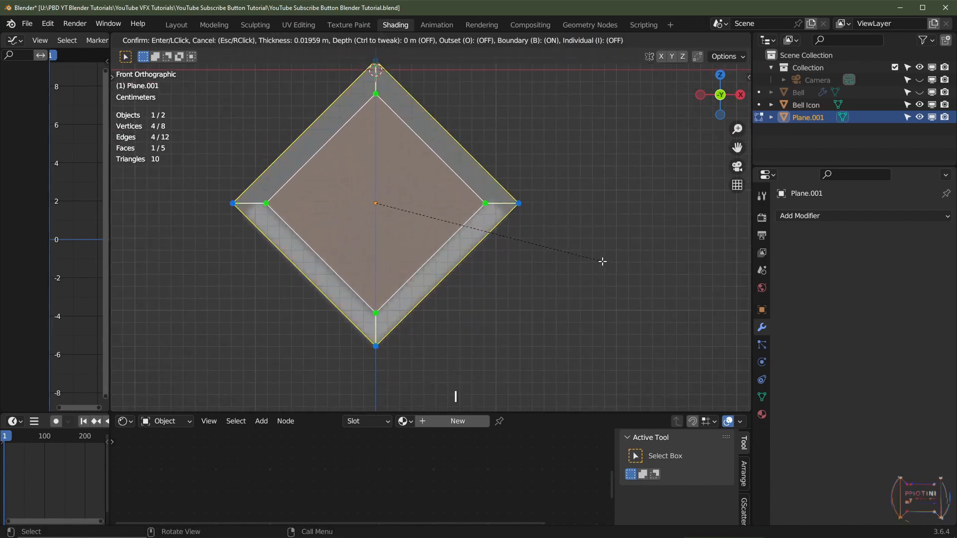
pyautogui.click(605, 261)
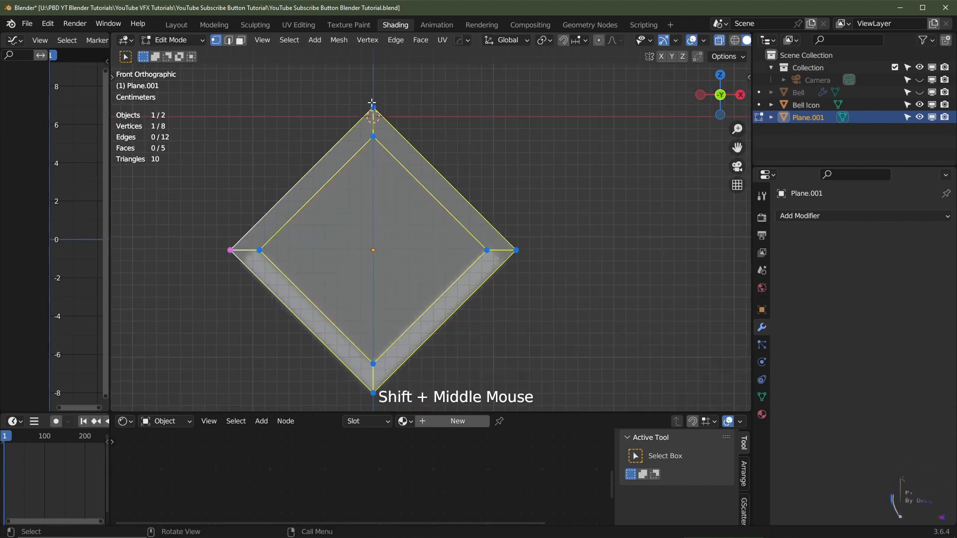
# Delete the diamond's two topmost vertices, leaving only the V-shaped lower strip
pyautogui.moveTo(368, 95); pyautogui.dragTo(378, 142)
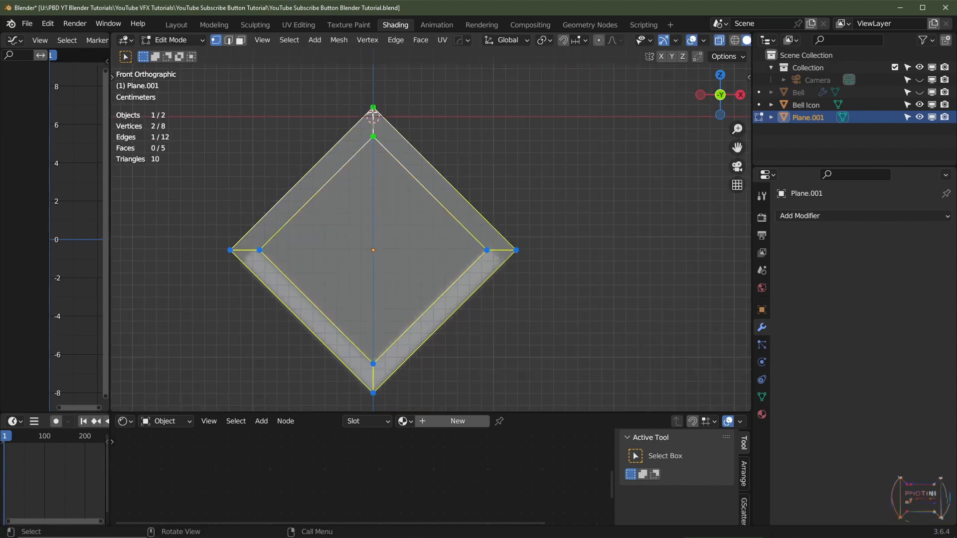
pyautogui.press('x')
pyautogui.click(297, 71)
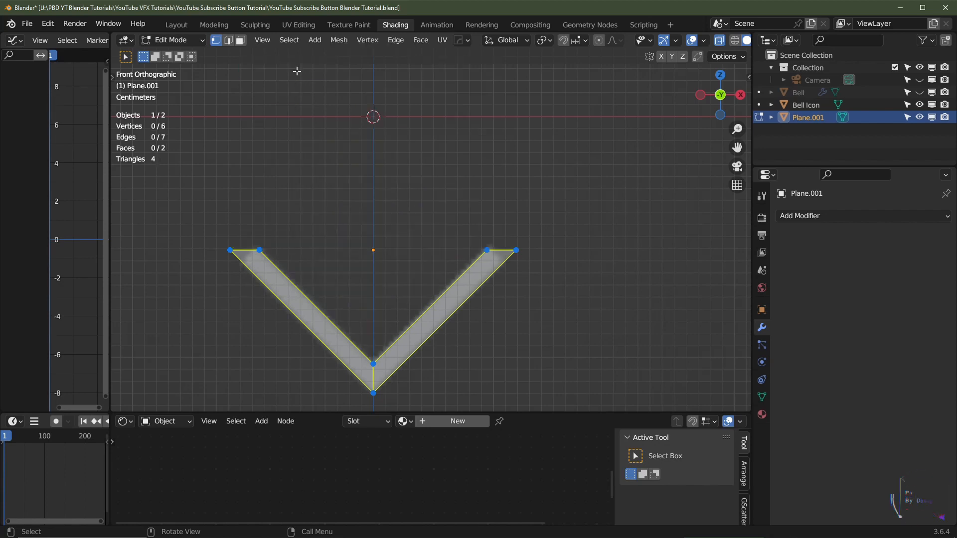
# Vertex-slide the outer tip vertex on each end of the chevron down along its lower edge to square off both ends
pyautogui.press('g')
pyautogui.press('g')
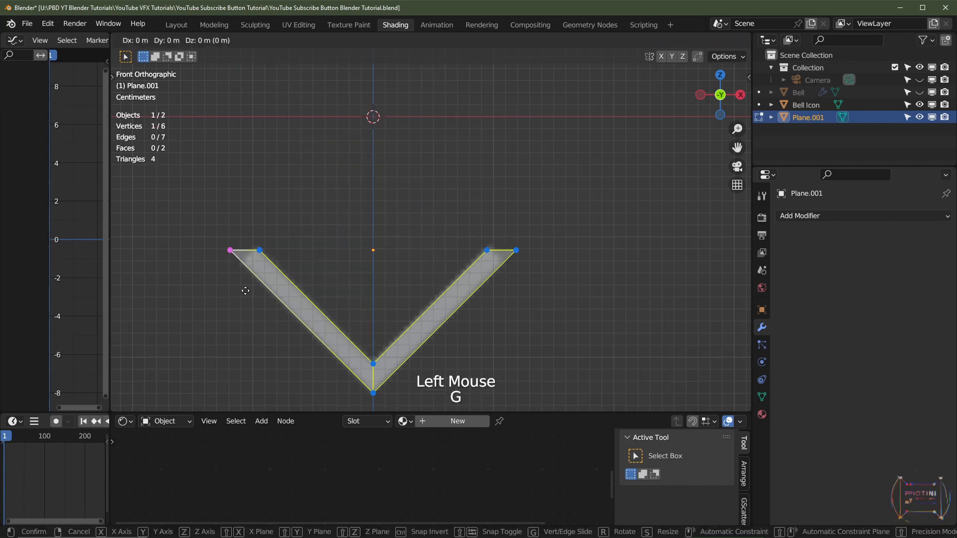
pyautogui.click(259, 305)
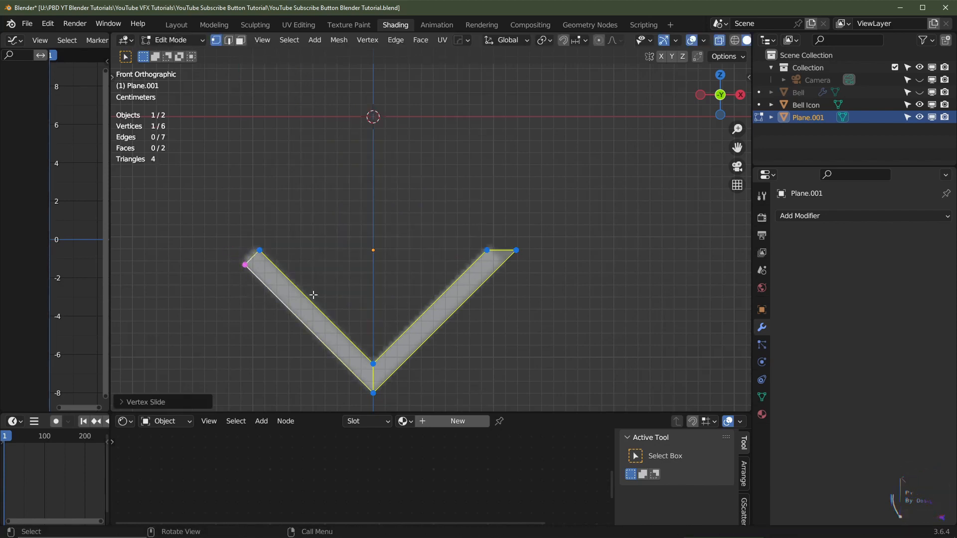
pyautogui.click(557, 257)
pyautogui.press('g')
pyautogui.press('g')
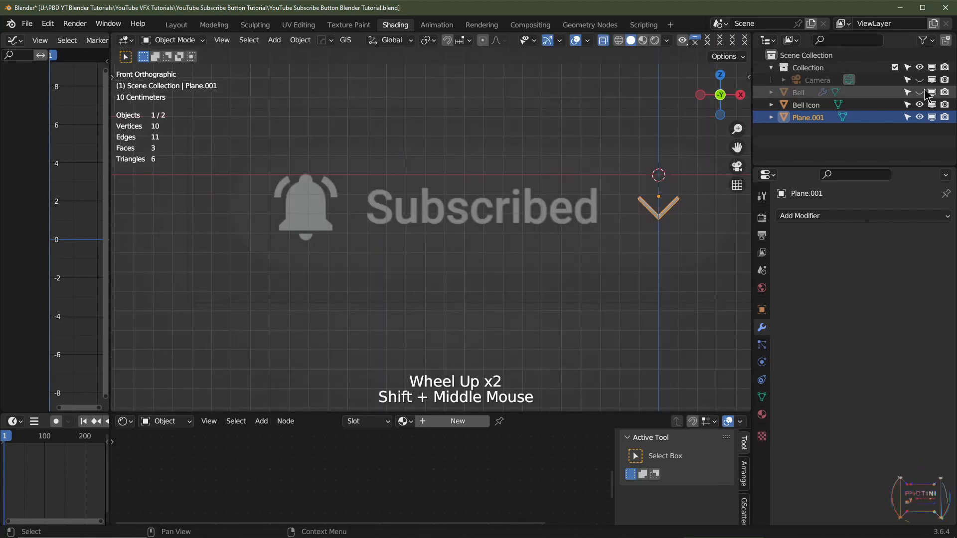
# Unhide the Bell object so it shows in the viewport together with the chevron
pyautogui.click(919, 92)
pyautogui.keyDown('shift'); pyautogui.moveTo(538, 227); pyautogui.dragTo(319, 241, button='middle'); pyautogui.keyUp('shift')
pyautogui.scroll(-3, 344, 249)
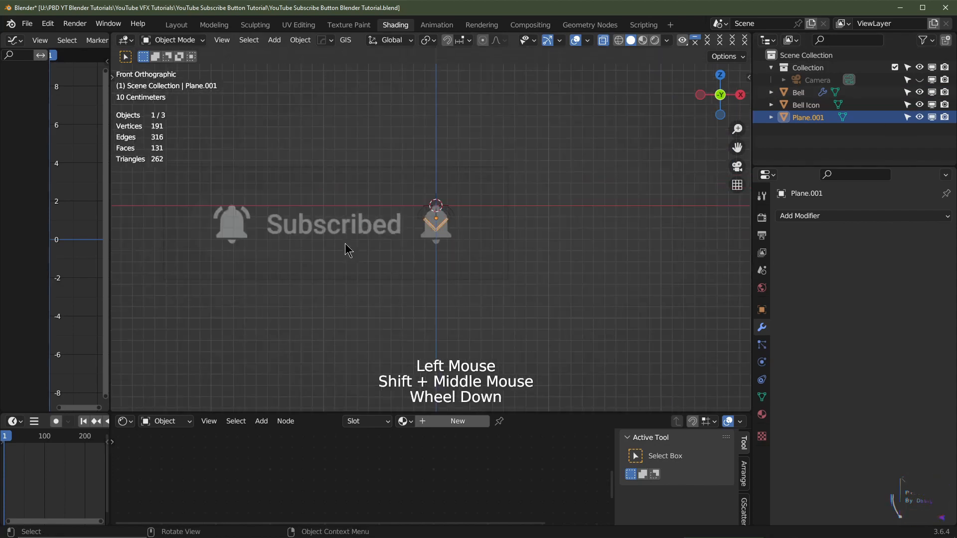
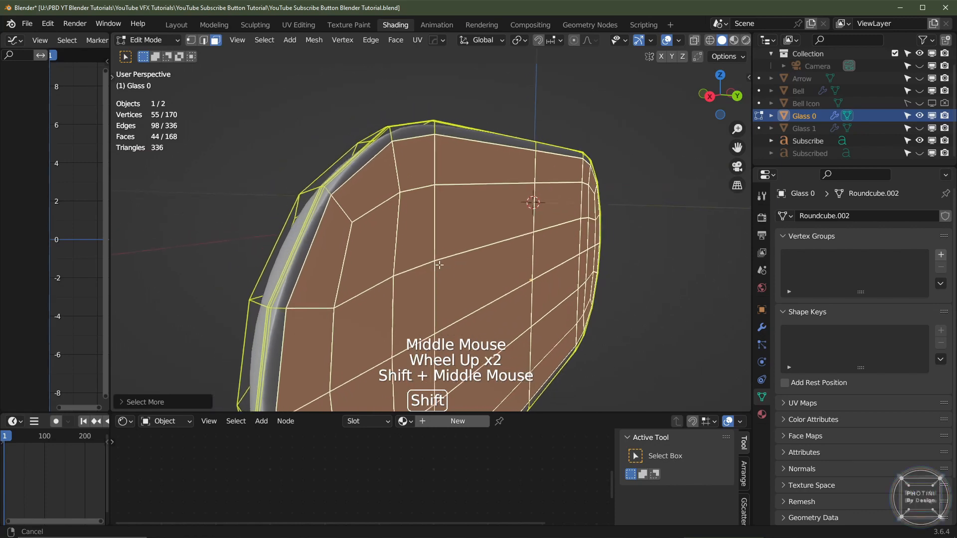
# Grow the back-face selection of Glass 0 to include the rim, move it 0.01 m along Y, and return to Object Mode
pyautogui.press('ctrl+KP_Add')
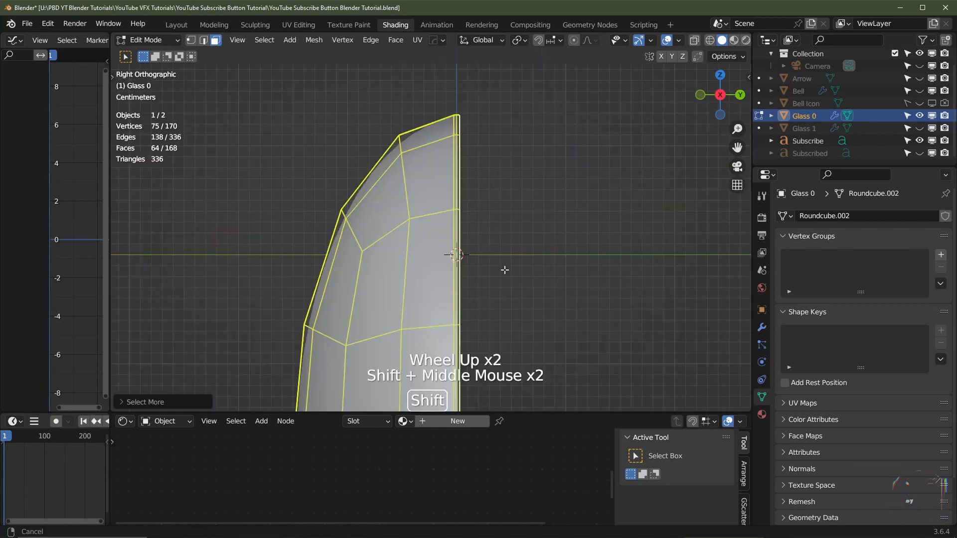
pyautogui.keyDown('shift'); pyautogui.moveTo(504, 269); pyautogui.dragTo(429, 252, button='middle'); pyautogui.keyUp('shift')
pyautogui.press('g')
pyautogui.press('y')
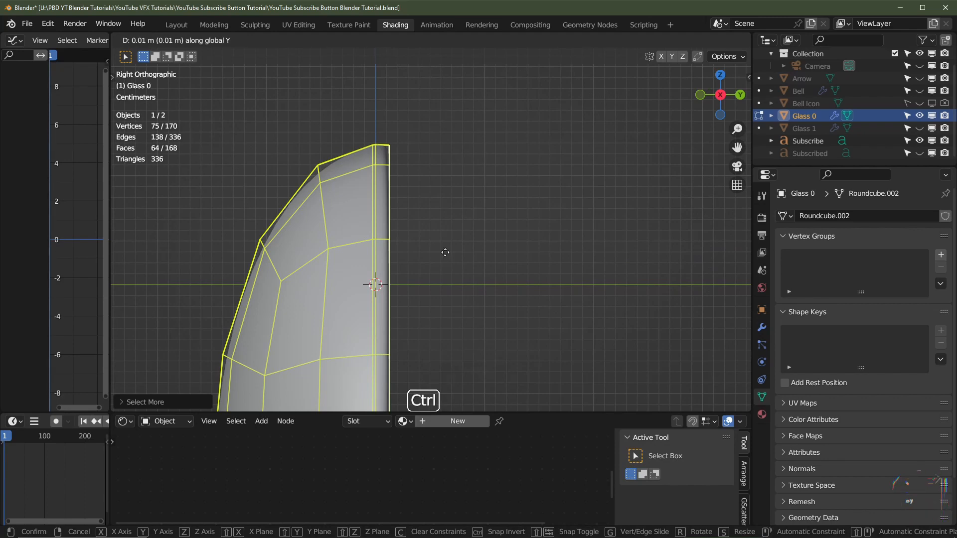
pyautogui.click(448, 253)
pyautogui.scroll(-2, 448, 253)
pyautogui.keyDown('shift'); pyautogui.moveTo(448, 252); pyautogui.dragTo(478, 237, button='middle'); pyautogui.keyUp('shift')
pyautogui.press('Tab')
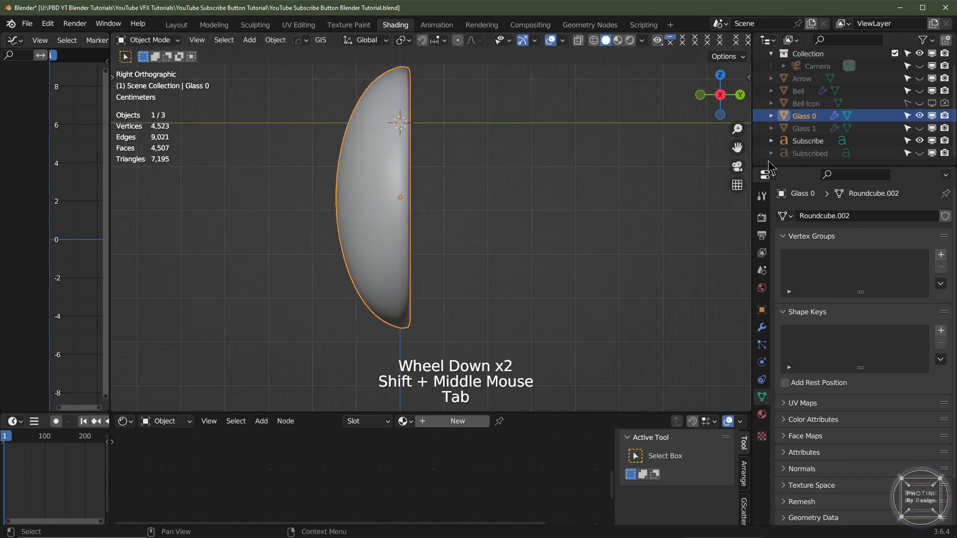
# Hide Glass 0, unhide Glass 1, and open Glass 1 in Edit Mode with its flat back in view
pyautogui.click(920, 115)
pyautogui.click(919, 128)
pyautogui.click(803, 128)
pyautogui.moveTo(552, 224); pyautogui.dragTo(502, 242, button='middle')
pyautogui.press('Tab')
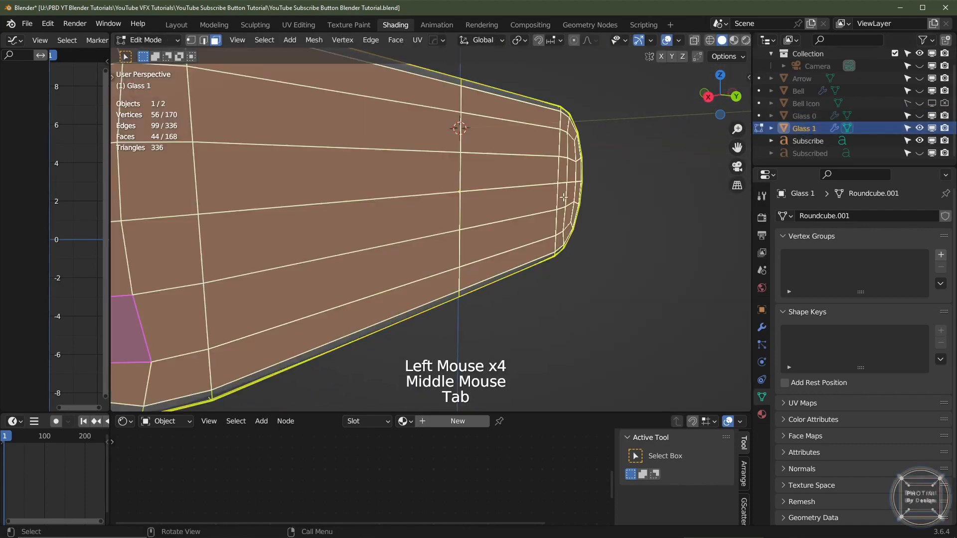
pyautogui.moveTo(563, 197); pyautogui.dragTo(553, 196, button='middle')
pyautogui.scroll(-2, 446, 194)
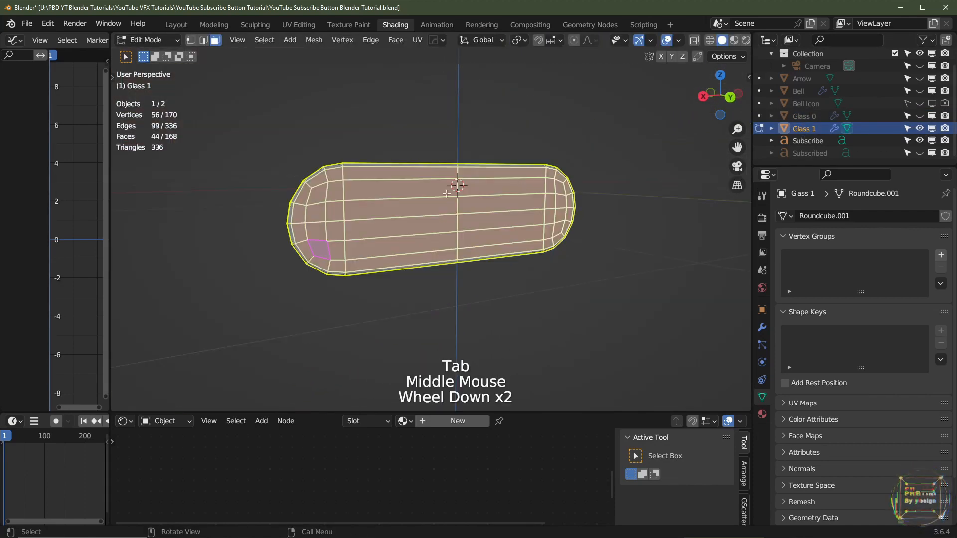
# Select Glass 1's flat back faces, grow the selection around the rim, move it 0.01 m along Y, and return to Object Mode
pyautogui.click(558, 189)
pyautogui.press('ctrl')
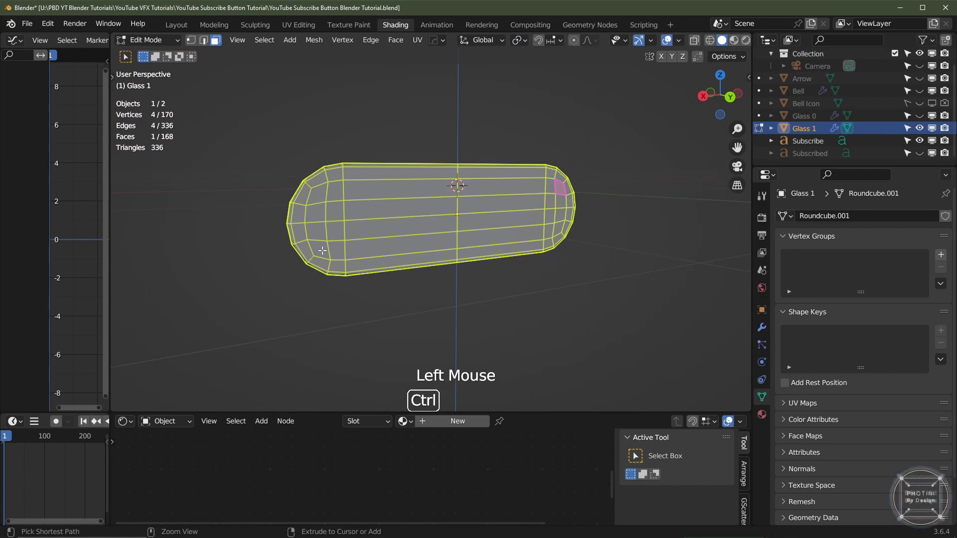
pyautogui.keyDown('ctrl'); pyautogui.keyDown('shift'); pyautogui.click(322, 250); pyautogui.keyUp('shift'); pyautogui.keyUp('ctrl')
pyautogui.moveTo(323, 250); pyautogui.dragTo(369, 259, button='middle')
pyautogui.press('ctrl+KP_Add')
pyautogui.press('ctrl+KP_Add')
pyautogui.scroll(2, 358, 246)
pyautogui.moveTo(369, 259); pyautogui.dragTo(279, 279, button='middle')
pyautogui.press('KP_3')
pyautogui.scroll(2, 414, 256)
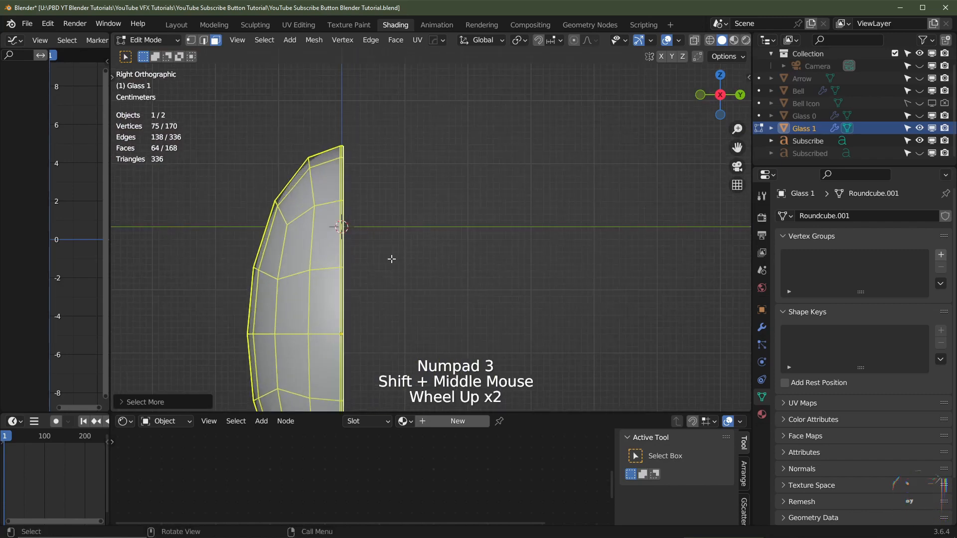
pyautogui.press('g')
pyautogui.press('y')
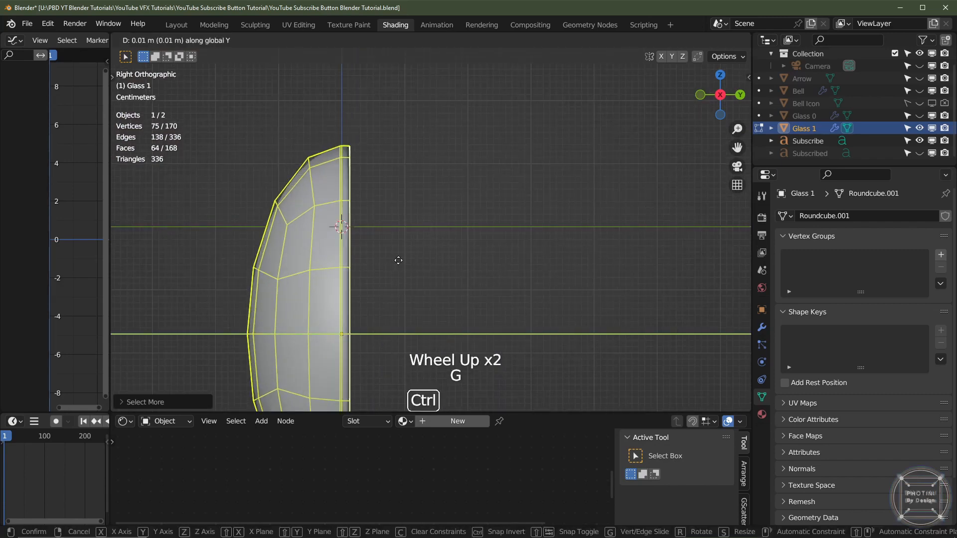
pyautogui.press('Tab')
pyautogui.moveTo(381, 245); pyautogui.dragTo(349, 251, button='middle')
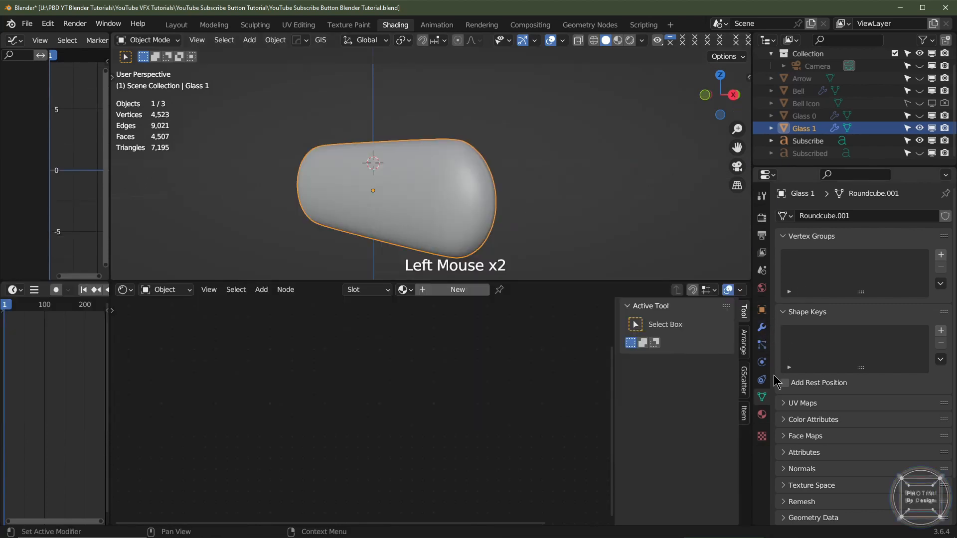
# Create a new material on Glass 1 and name it Glass
pyautogui.click(761, 417)
pyautogui.click(808, 269)
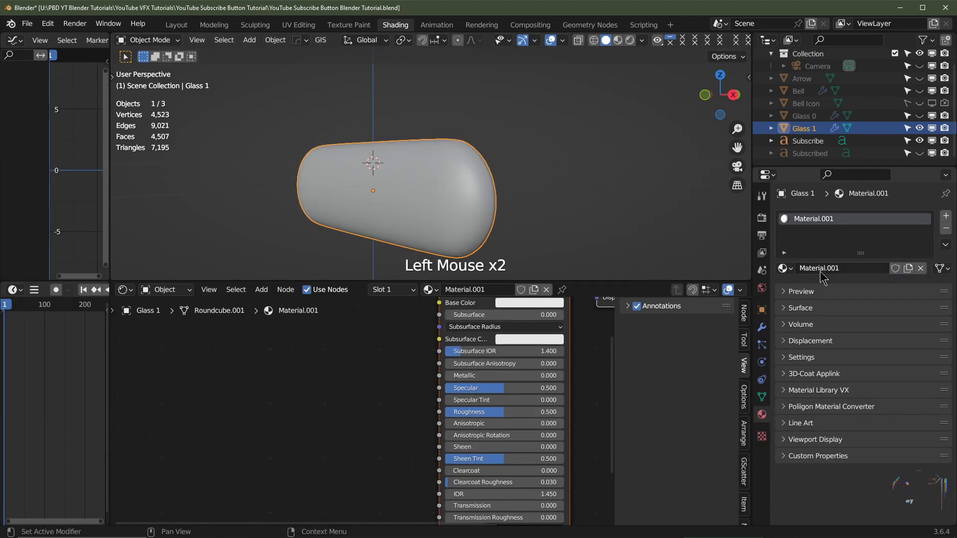
pyautogui.click(821, 271)
pyautogui.write('Glass')
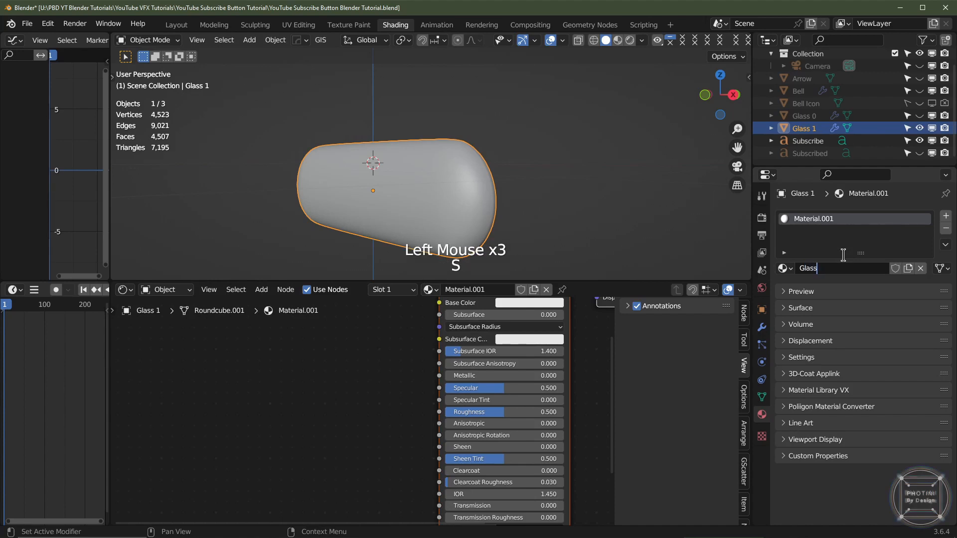
# Add a second material slot with a new material named Backing, and make the Glass slot active again
pyautogui.click(945, 216)
pyautogui.click(827, 289)
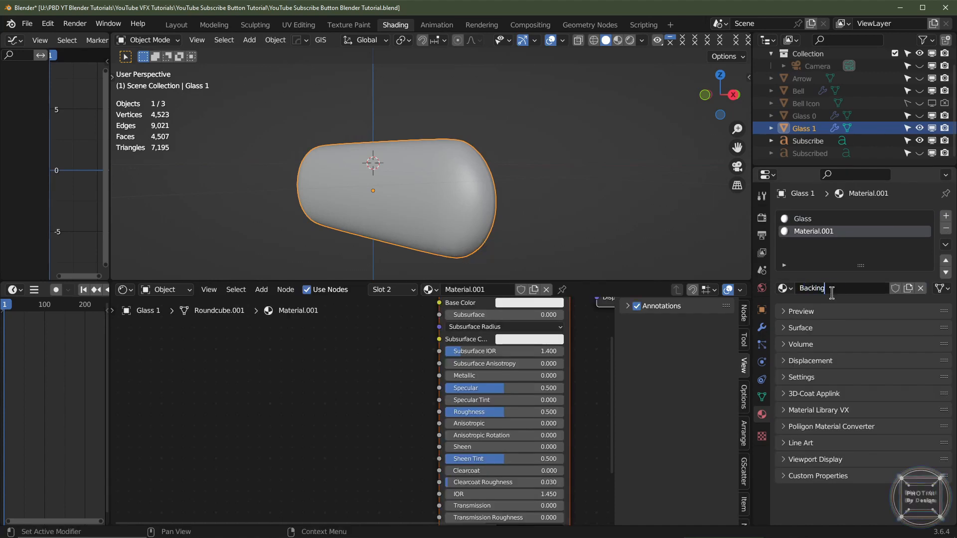
pyautogui.click(817, 219)
# Enlarge the shader editor and show the viewport in rendered shading with Scene World turned off
pyautogui.scroll(-2, 448, 458)
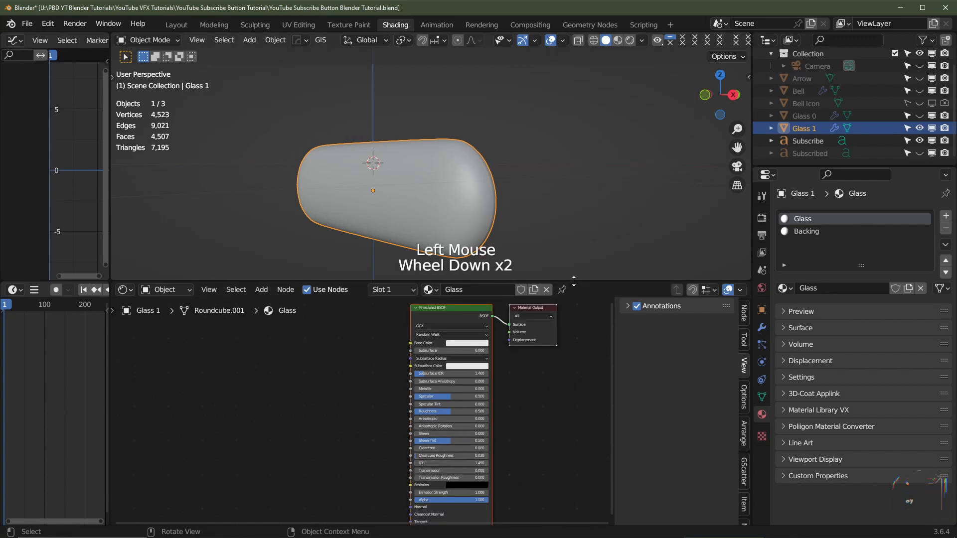
pyautogui.moveTo(574, 281); pyautogui.dragTo(573, 172)
pyautogui.click(629, 40)
pyautogui.click(641, 40)
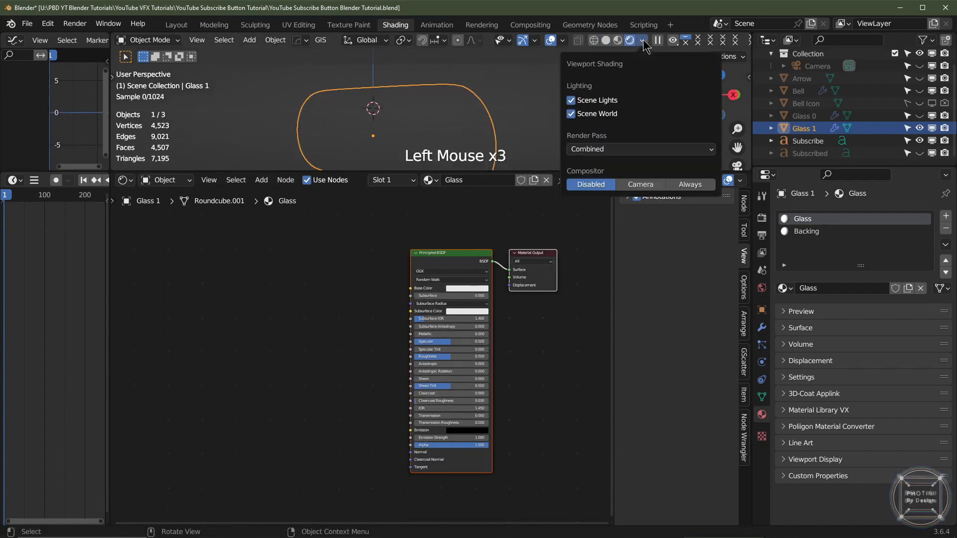
pyautogui.click(574, 122)
# Set the Glass material's Principled BSDF Transmission to 1.000 and Roughness to 0.000
pyautogui.scroll(3, 469, 312)
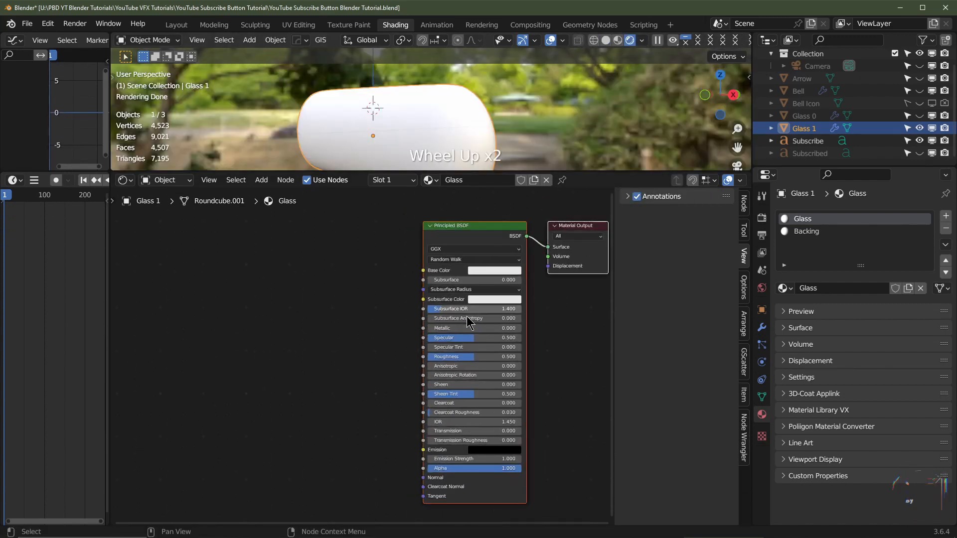
pyautogui.moveTo(469, 431); pyautogui.dragTo(561, 426)
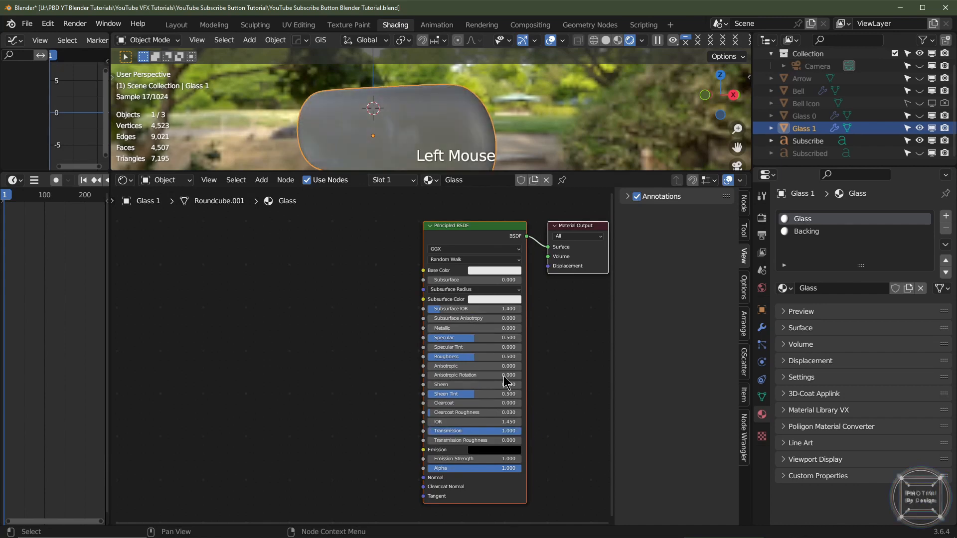
pyautogui.moveTo(466, 358); pyautogui.dragTo(419, 355)
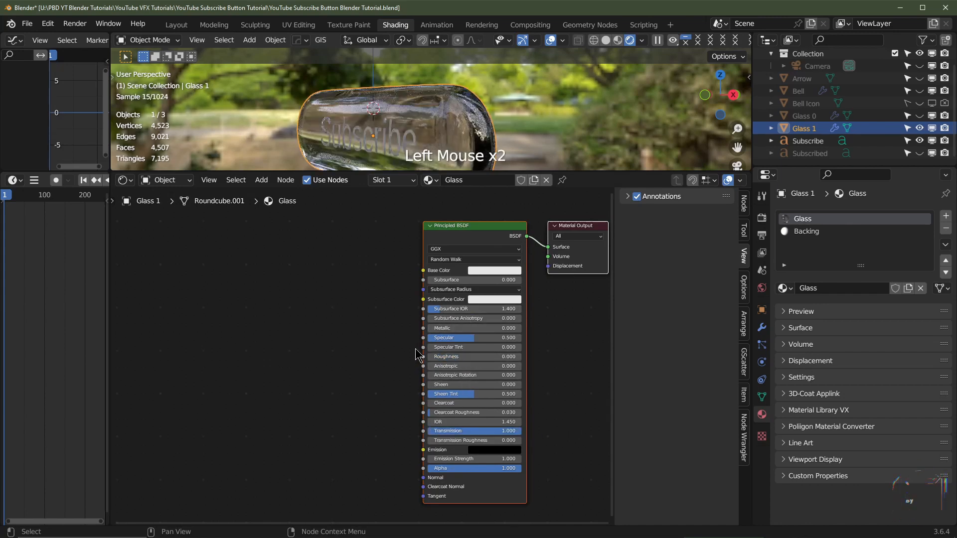
pyautogui.moveTo(353, 119); pyautogui.dragTo(329, 130, button='middle')
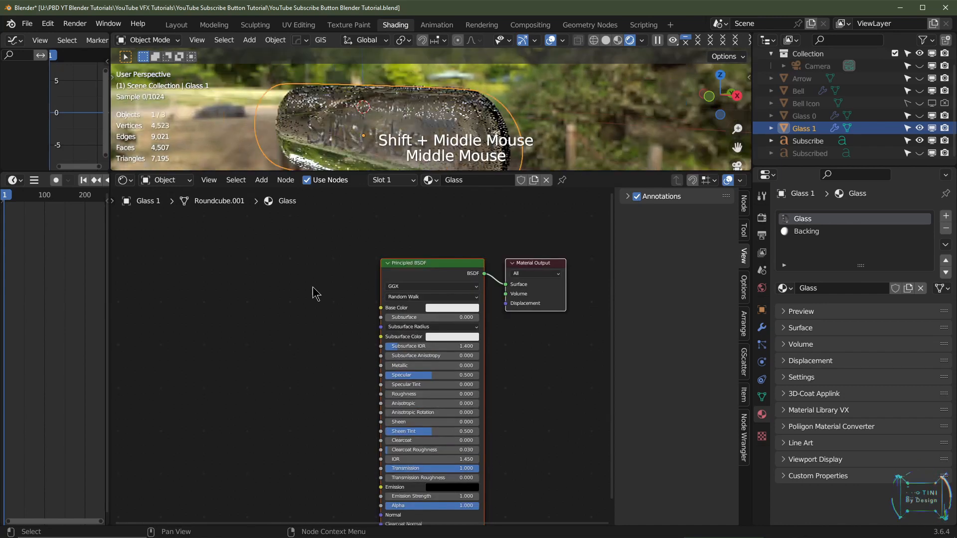
# Add a Light Path node beside the Principled BSDF in the Glass material
pyautogui.scroll(-1, 269, 299)
pyautogui.hotkey('shift', 'a')
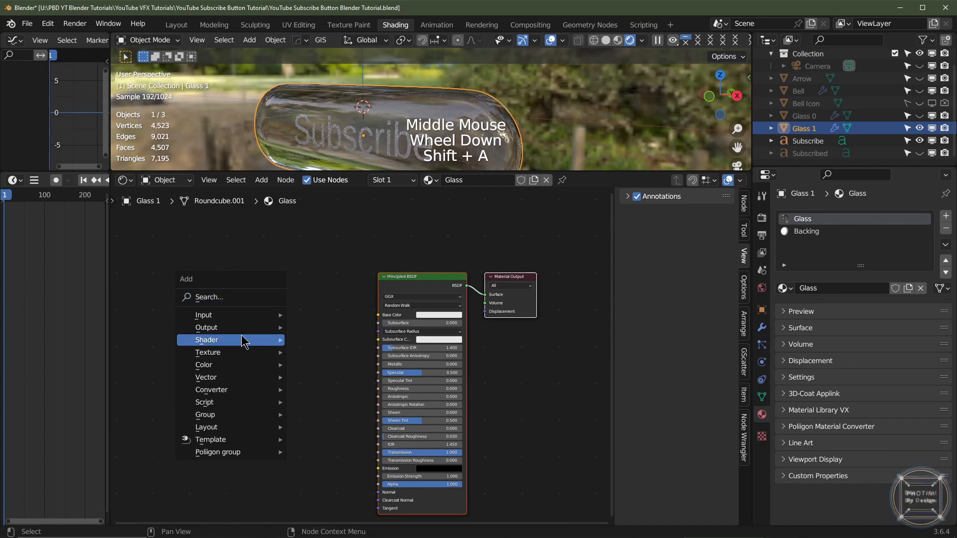
pyautogui.moveTo(244, 341)
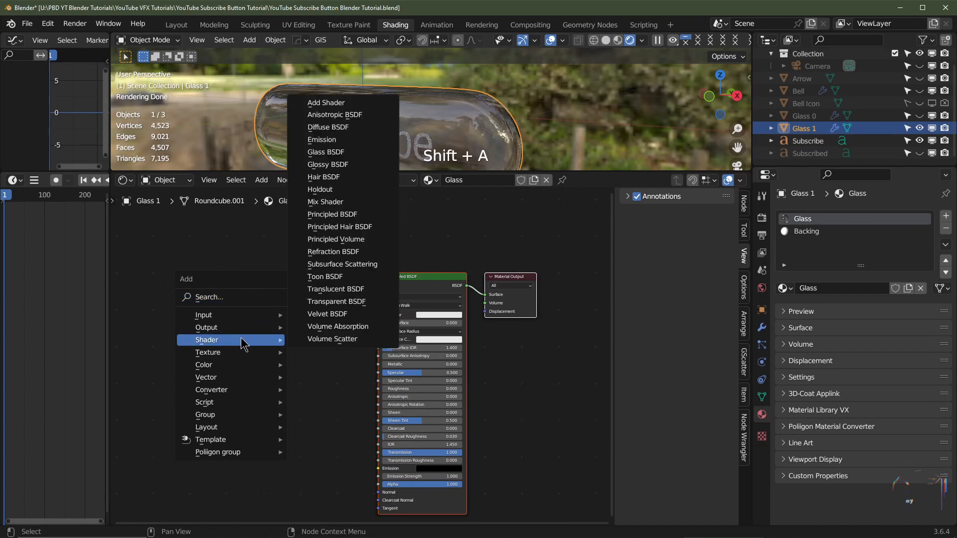
pyautogui.moveTo(223, 316)
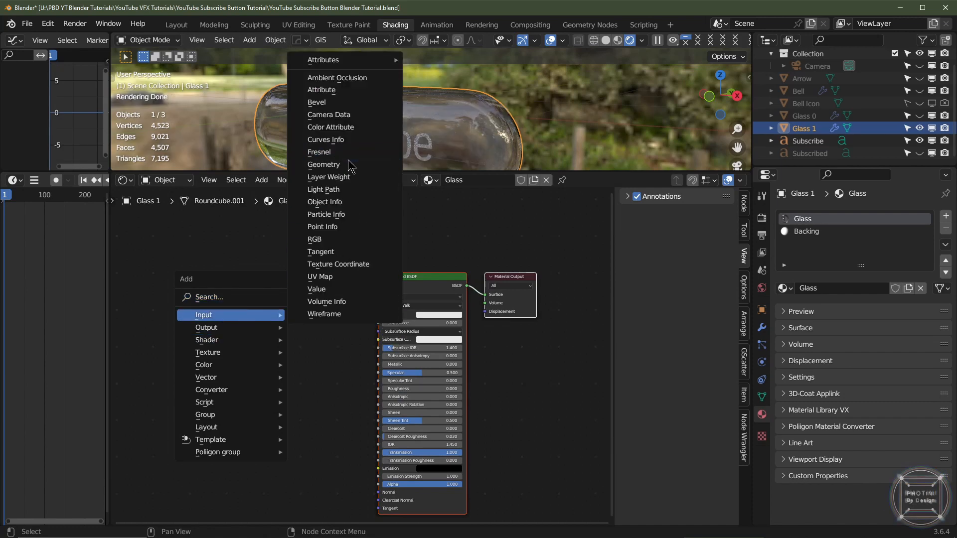
pyautogui.click(335, 192)
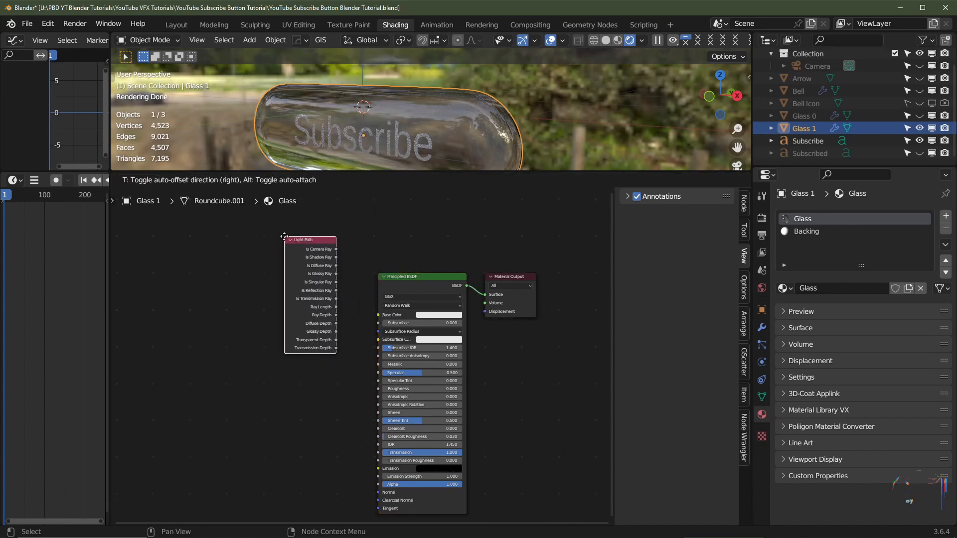
pyautogui.click(293, 243)
# Insert a Mix Shader on the link between the Principled BSDF and the Material Output
pyautogui.hotkey('shift', 'a')
pyautogui.moveTo(257, 319)
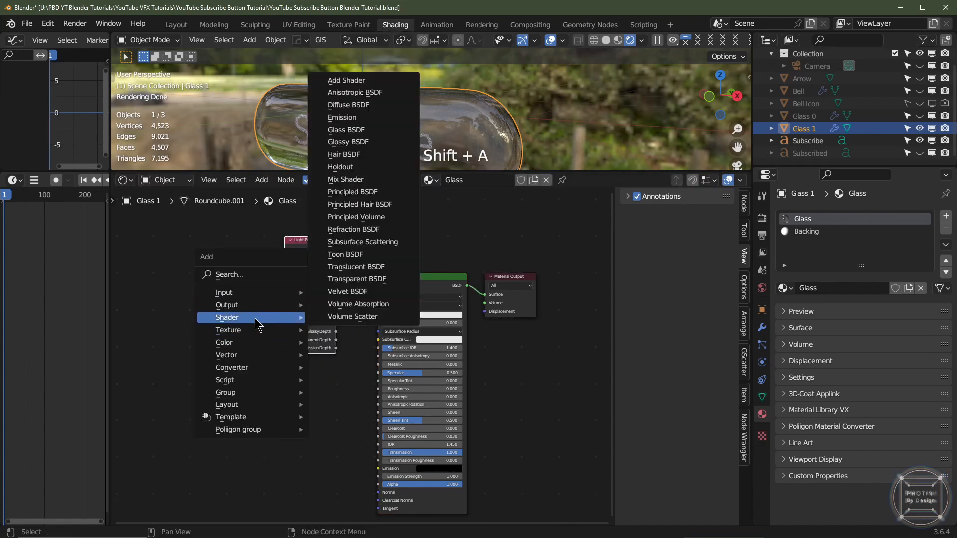
pyautogui.click(355, 180)
pyautogui.click(521, 301)
# Add a Transparent BSDF and connect it to the Mix Shader's first shader input, with the Principled BSDF in the second
pyautogui.hotkey('shift', 'a')
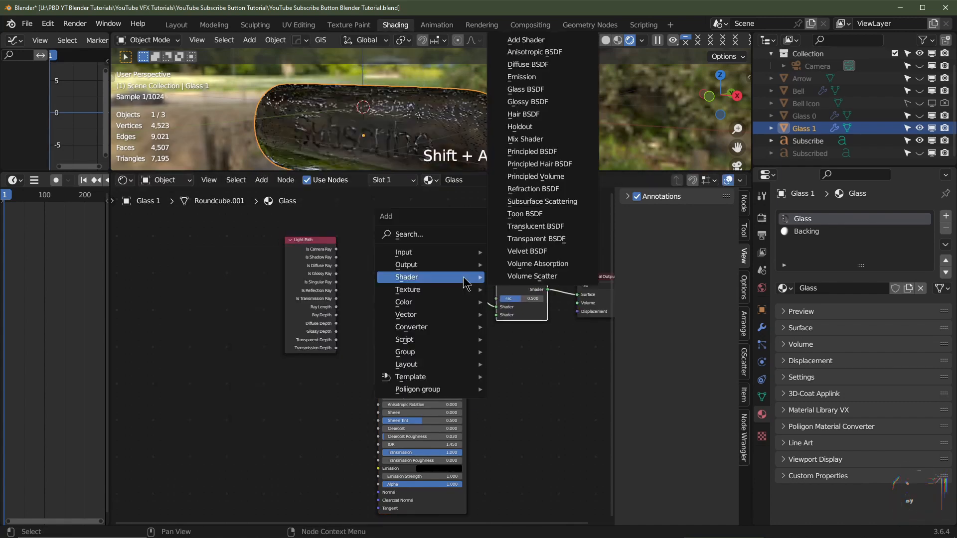
pyautogui.moveTo(428, 277)
pyautogui.click(535, 239)
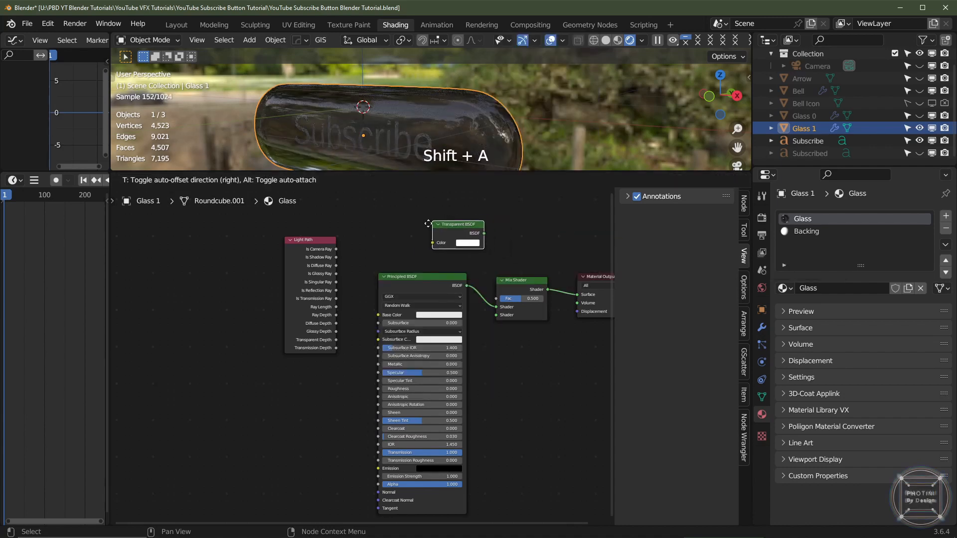
pyautogui.click(441, 246)
pyautogui.moveTo(467, 249); pyautogui.dragTo(507, 307)
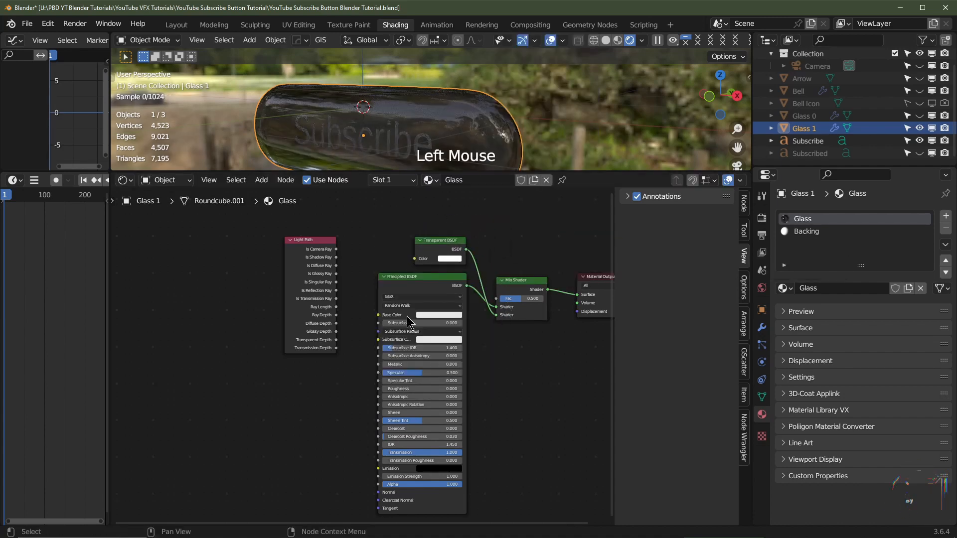
# Connect the Light Path's Is Transmission Ray output to the Mix Shader's Fac input
pyautogui.scroll(2, 333, 294)
pyautogui.moveTo(331, 289); pyautogui.dragTo(519, 288)
pyautogui.moveTo(504, 135); pyautogui.dragTo(476, 142, button='middle')
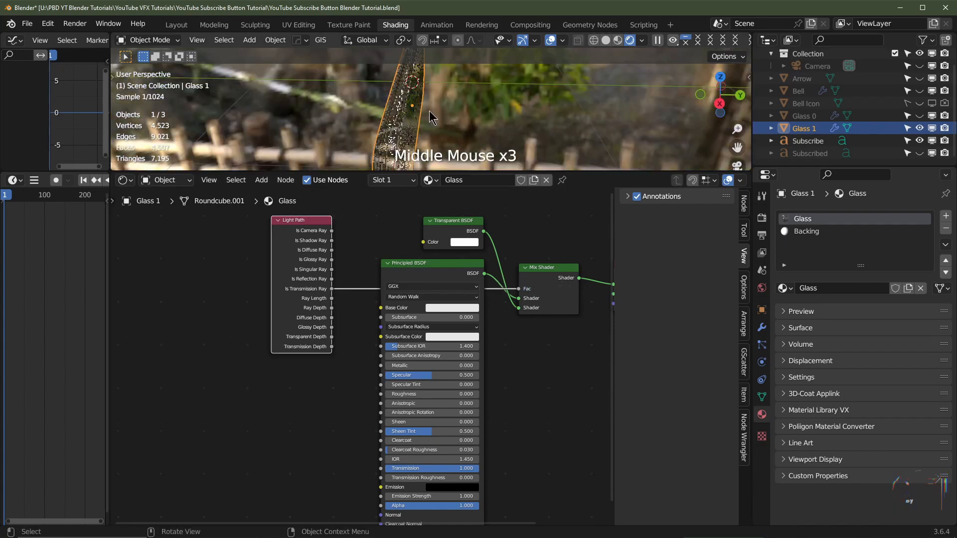
# Return to solid shading and assign the Backing material to Glass 1's selected back and rim faces in Edit Mode
pyautogui.click(605, 40)
pyautogui.moveTo(545, 124); pyautogui.dragTo(496, 117, button='middle')
pyautogui.press('Tab')
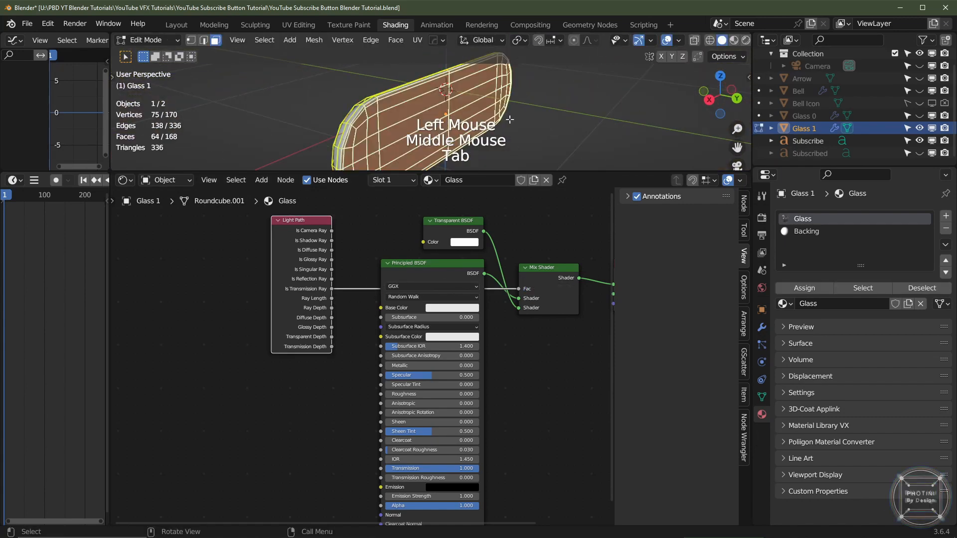
pyautogui.click(806, 232)
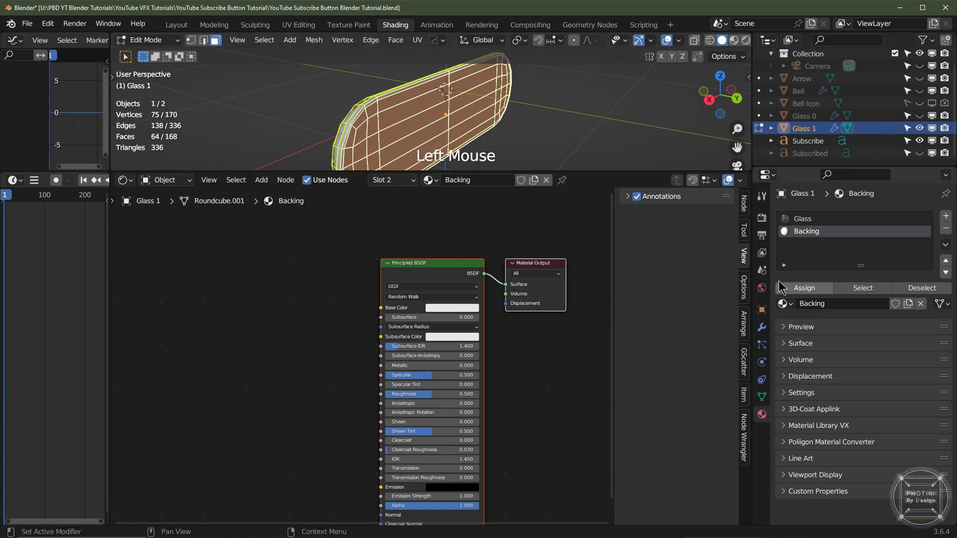
pyautogui.press('Tab')
# Set the Glass material's viewport display color to blue, hue 0.626 and saturation 0.849, and lower its alpha to make it semi-transparent
pyautogui.click(822, 458)
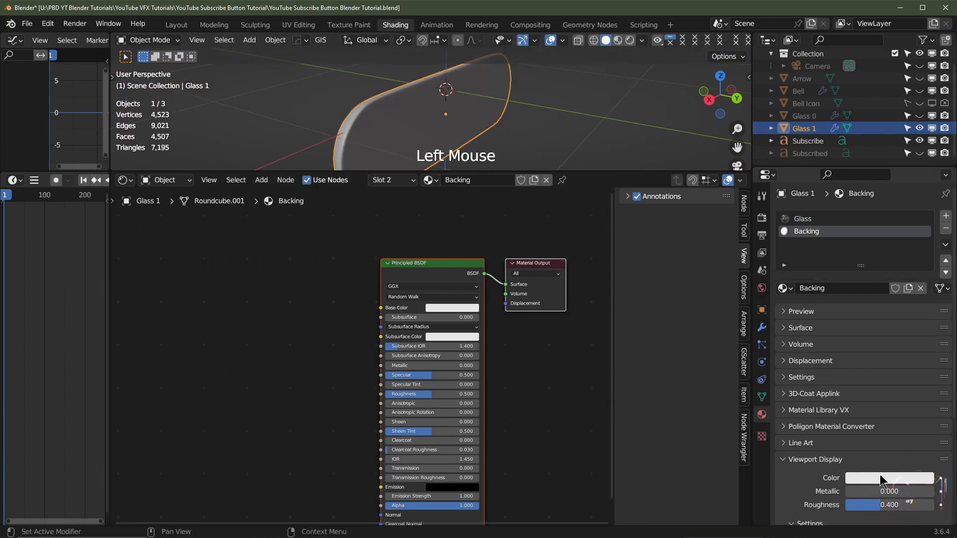
pyautogui.click(807, 219)
pyautogui.click(890, 478)
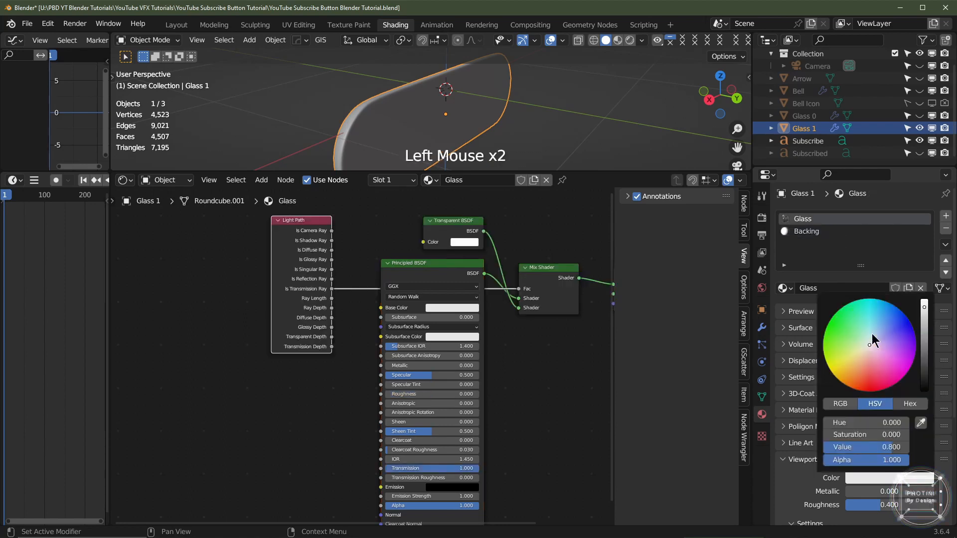
pyautogui.click(881, 333)
pyautogui.click(875, 324)
pyautogui.moveTo(515, 137); pyautogui.dragTo(583, 146, button='middle')
pyautogui.click(884, 476)
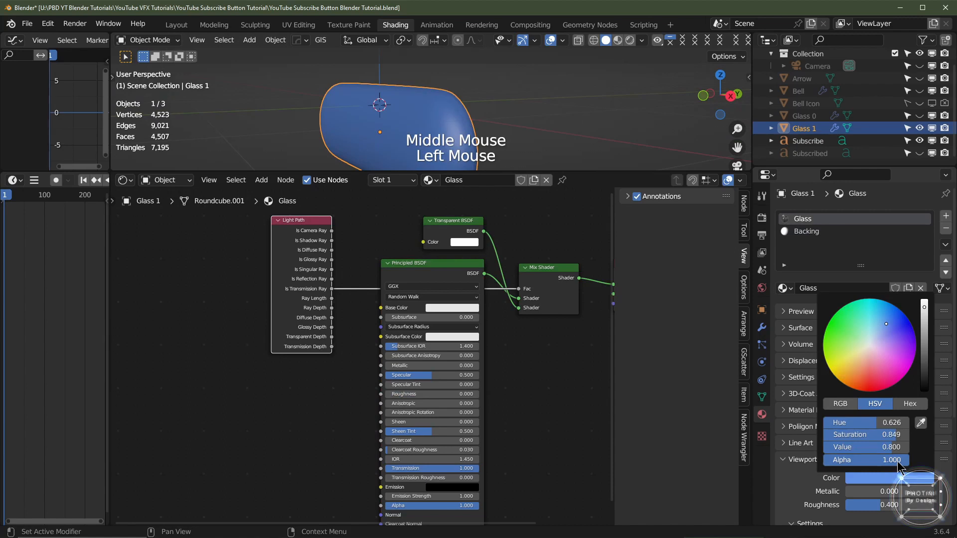
pyautogui.moveTo(898, 462); pyautogui.dragTo(869, 462)
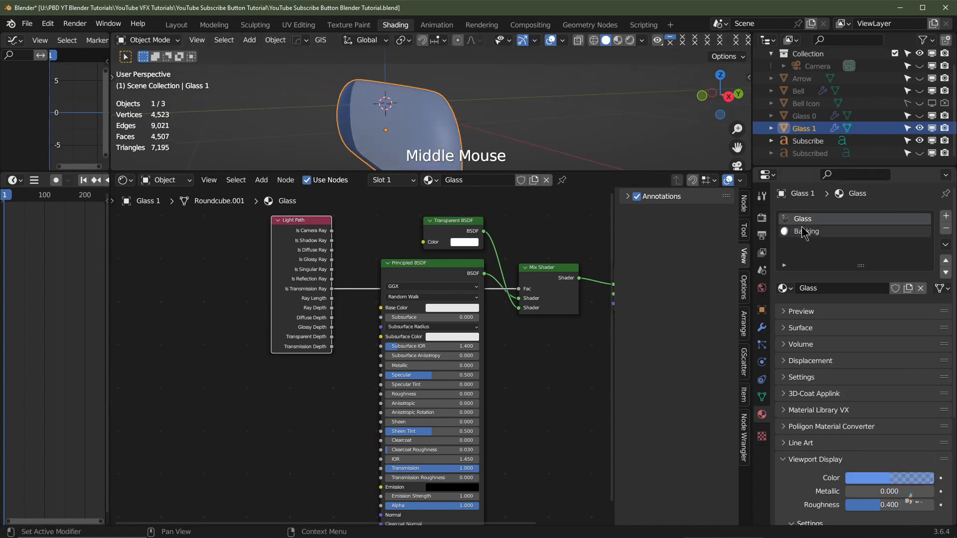
# Set the Backing material's viewport display color to dark grey
pyautogui.click(803, 232)
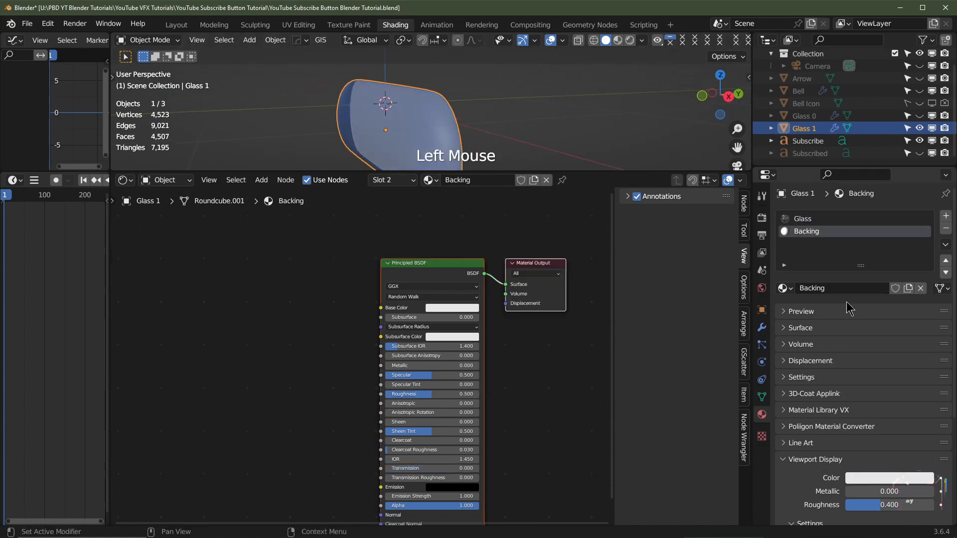
pyautogui.click(897, 477)
pyautogui.moveTo(488, 129); pyautogui.dragTo(585, 134, button='middle')
# Switch to rendered shading and give the Backing material a black Base Color and a Roughness of 0.15
pyautogui.click(629, 40)
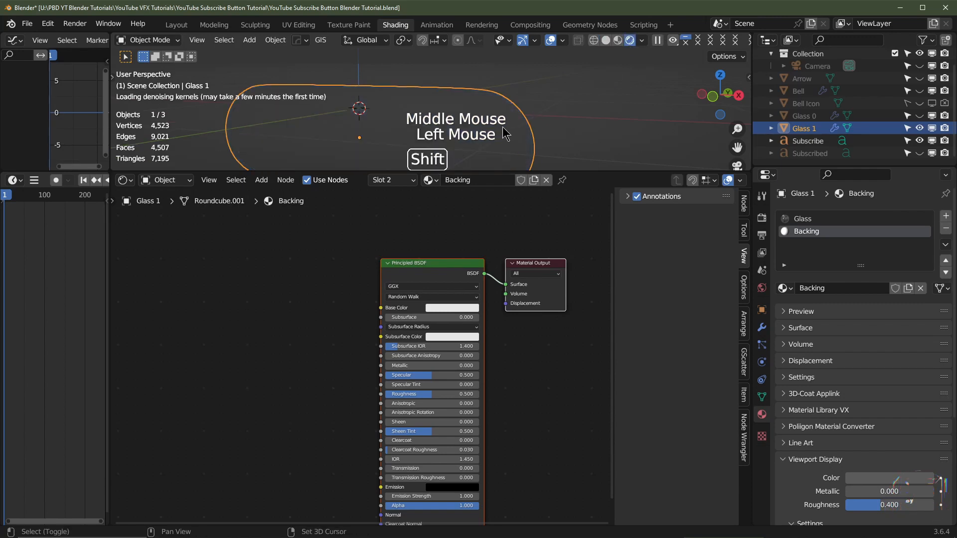
pyautogui.moveTo(501, 129)
pyautogui.keyDown('shift'); pyautogui.mouseDown(button='middle')
pyautogui.moveTo(523, 100)
pyautogui.moveTo(493, 114)
pyautogui.mouseUp(button='middle'); pyautogui.keyUp('shift')
pyautogui.click(458, 309)
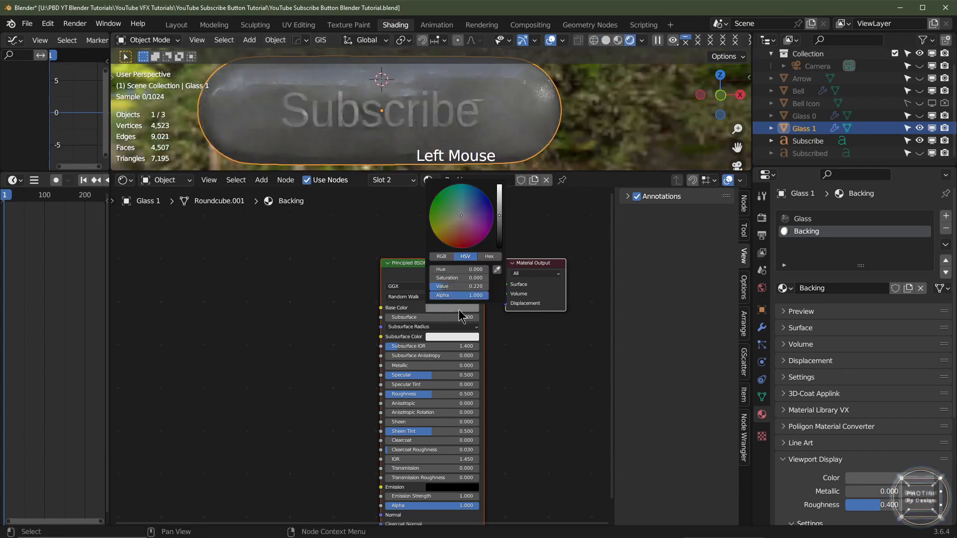
pyautogui.scroll(-9, 458, 310)
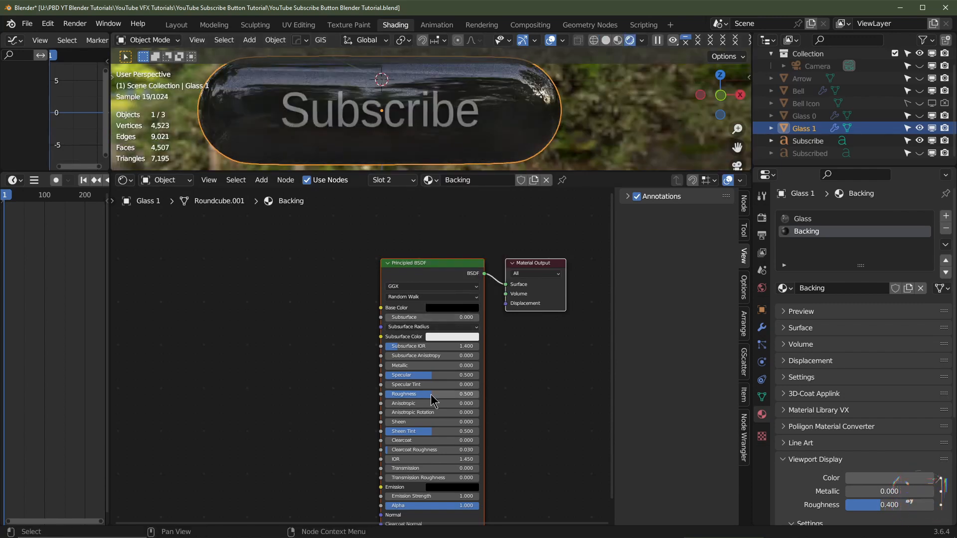
pyautogui.click(419, 394)
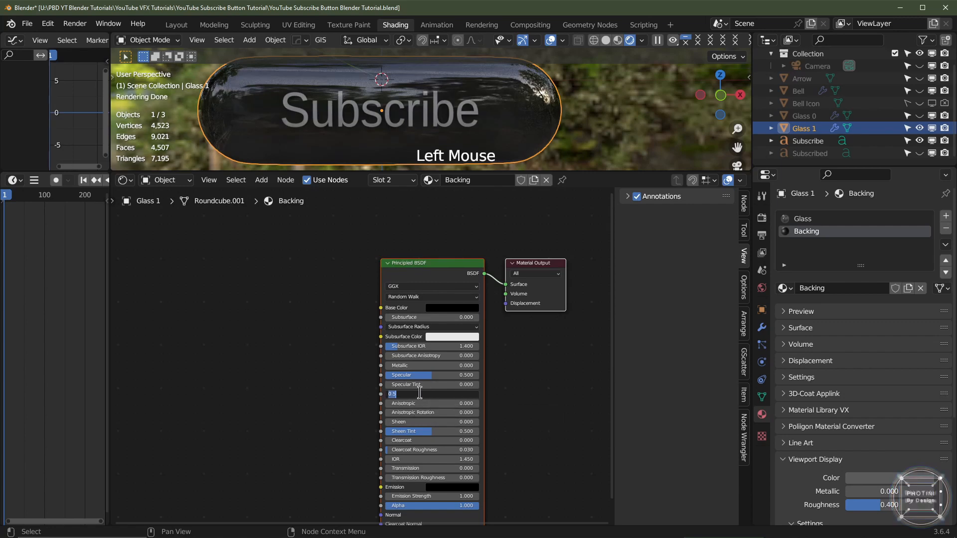
pyautogui.write('.1')
pyautogui.press('Return')
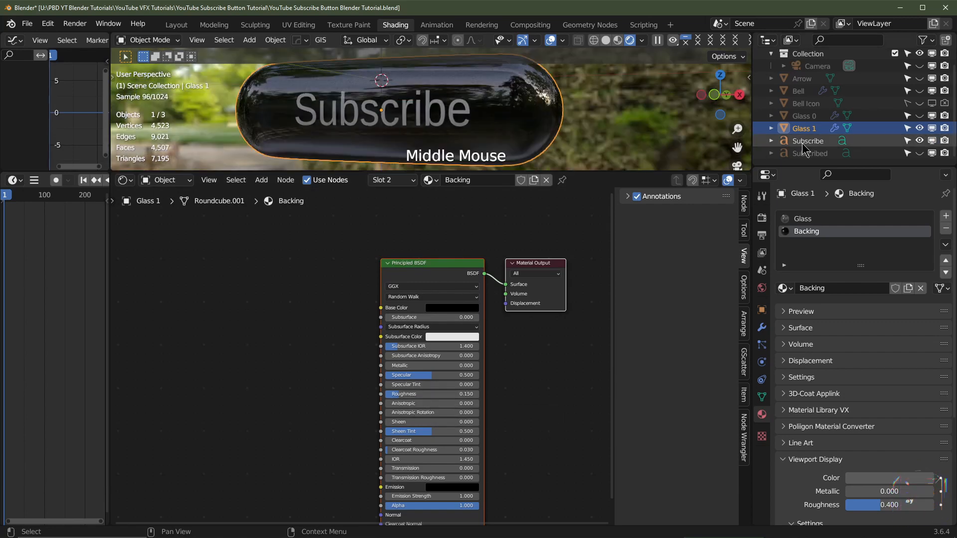
# Create a new material on the Subscribe text and name it Emission
pyautogui.click(802, 143)
pyautogui.moveTo(461, 125); pyautogui.dragTo(498, 127, button='middle')
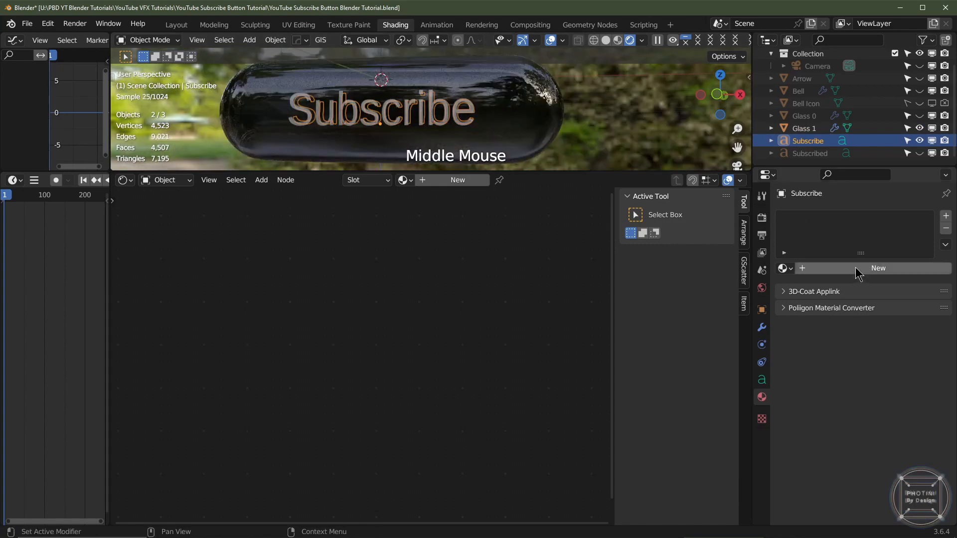
pyautogui.click(860, 268)
pyautogui.doubleClick(847, 268)
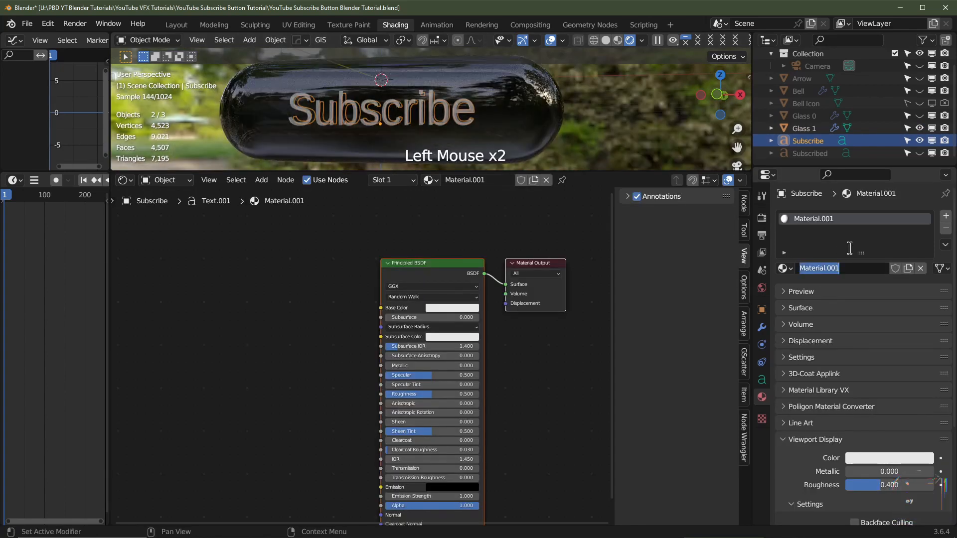
pyautogui.write('Emission')
pyautogui.press('Return')
# Set the Emission material's Emission Strength to 2 and its Emission color to white
pyautogui.moveTo(543, 436); pyautogui.dragTo(515, 389, button='middle')
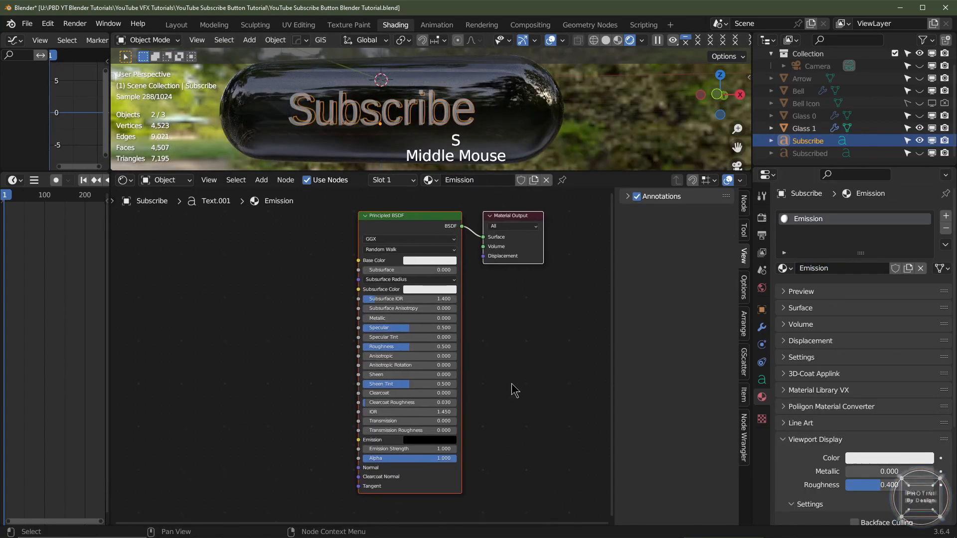
pyautogui.scroll(2, 423, 443)
pyautogui.click(421, 439)
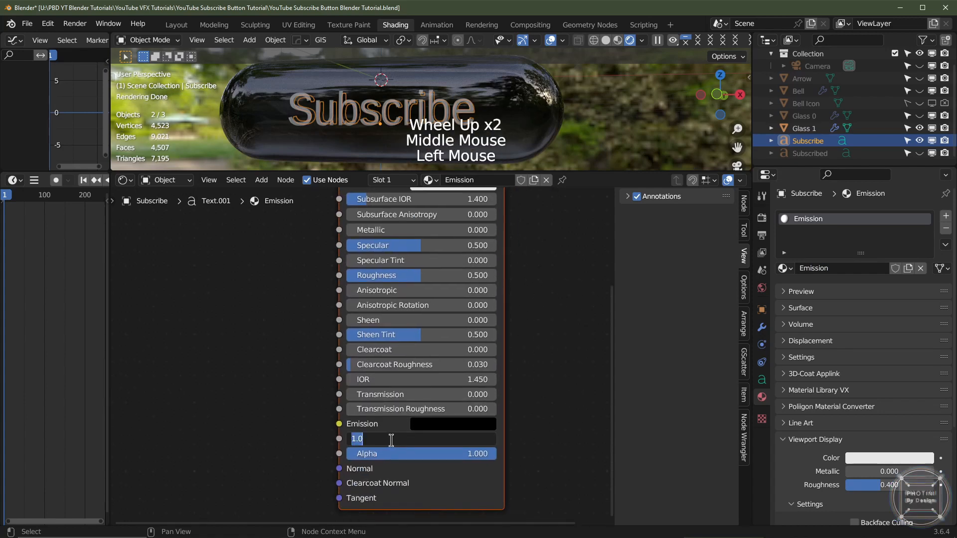
pyautogui.press('Return')
pyautogui.click(450, 423)
pyautogui.scroll(20, 449, 422)
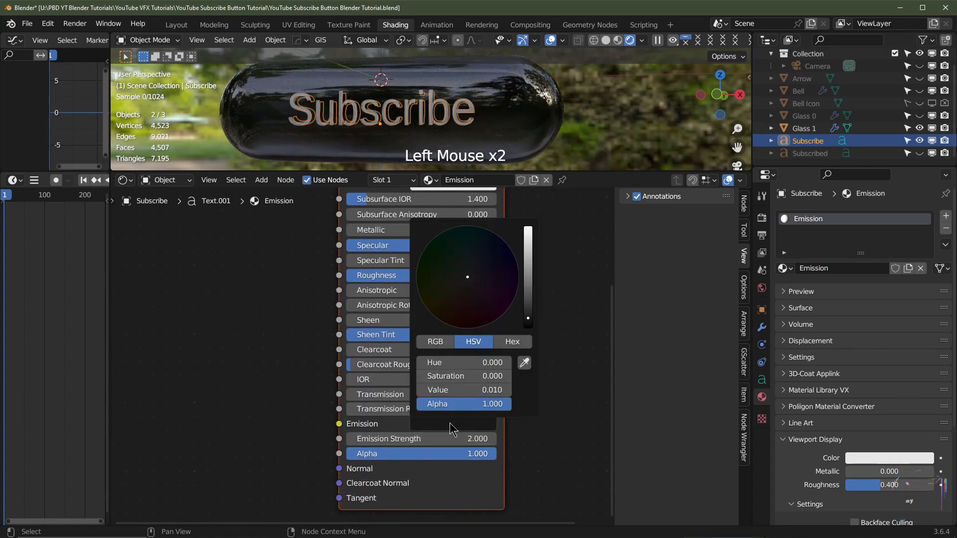
# Hide Glass 1 and show the Subscribe text alone in solid shading from the right orthographic view
pyautogui.moveTo(435, 139); pyautogui.dragTo(435, 139, button='middle')
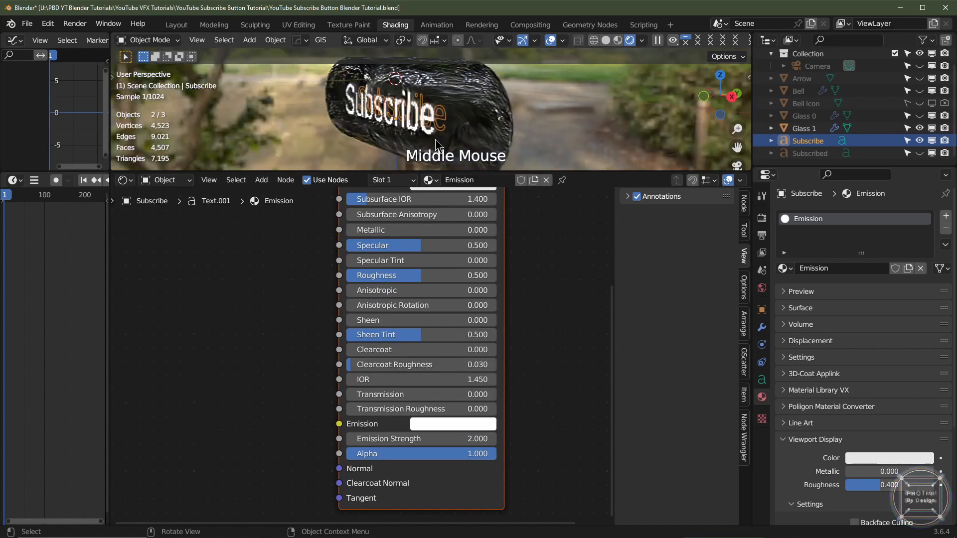
pyautogui.press('KP_3')
pyautogui.click(886, 130)
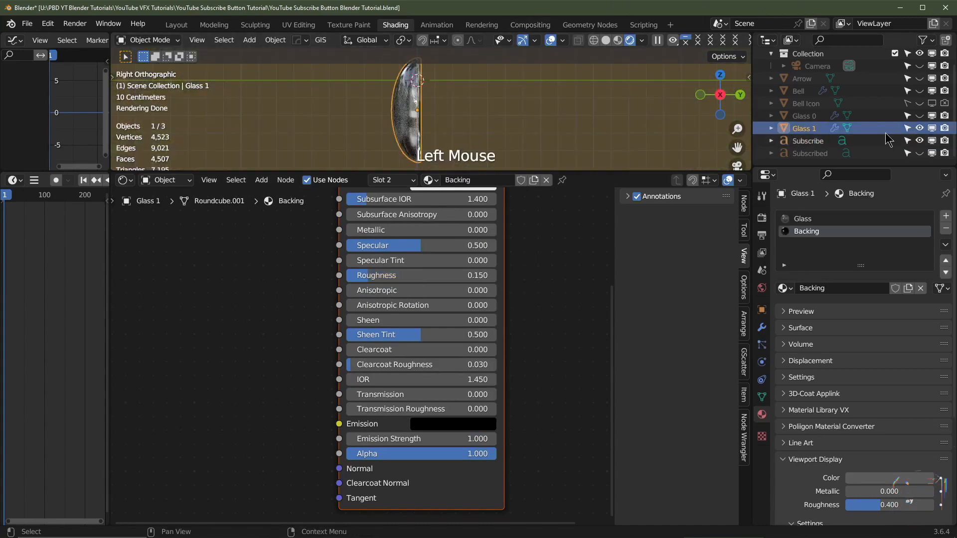
pyautogui.click(920, 128)
pyautogui.click(919, 141)
pyautogui.click(807, 141)
pyautogui.scroll(2, 501, 157)
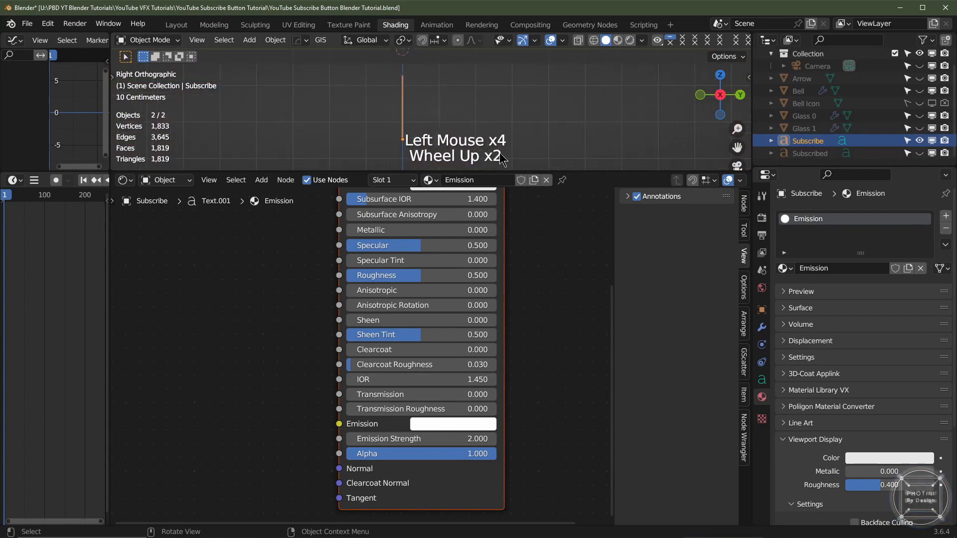
# Extrude the Subscribe text by 0.04 m in its text geometry settings
pyautogui.click(762, 381)
pyautogui.scroll(-4, 877, 399)
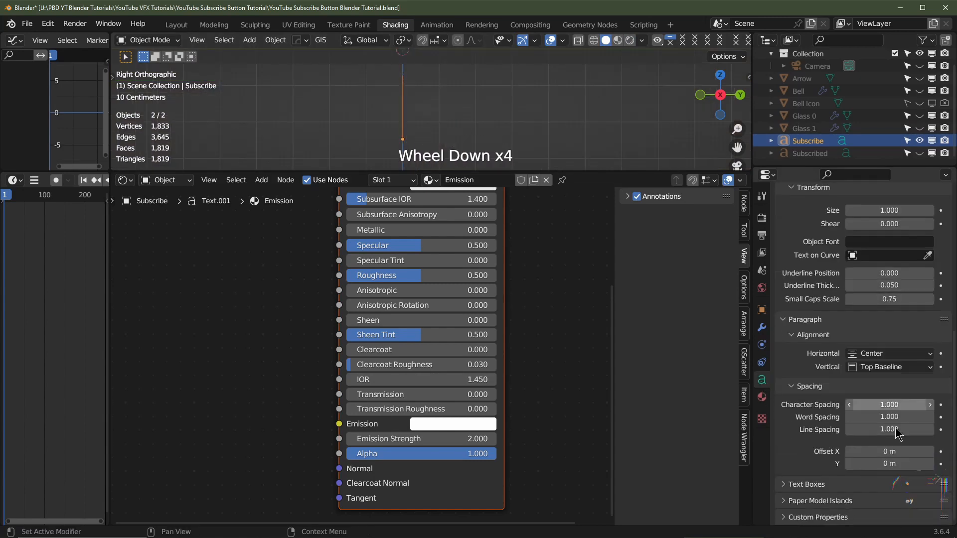
pyautogui.scroll(-1, 838, 480)
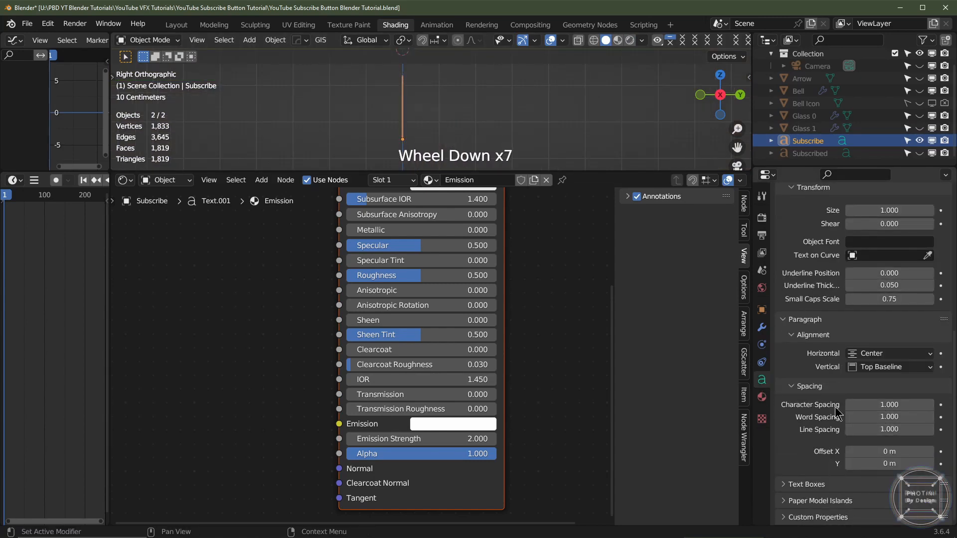
pyautogui.scroll(3, 822, 343)
pyautogui.click(847, 226)
pyautogui.scroll(2, 888, 297)
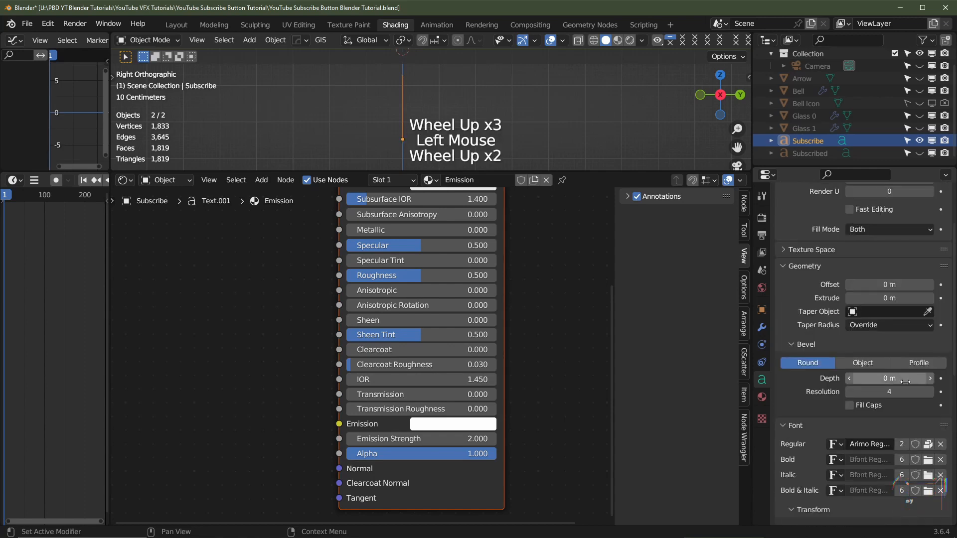
pyautogui.click(930, 297)
pyautogui.click(930, 298)
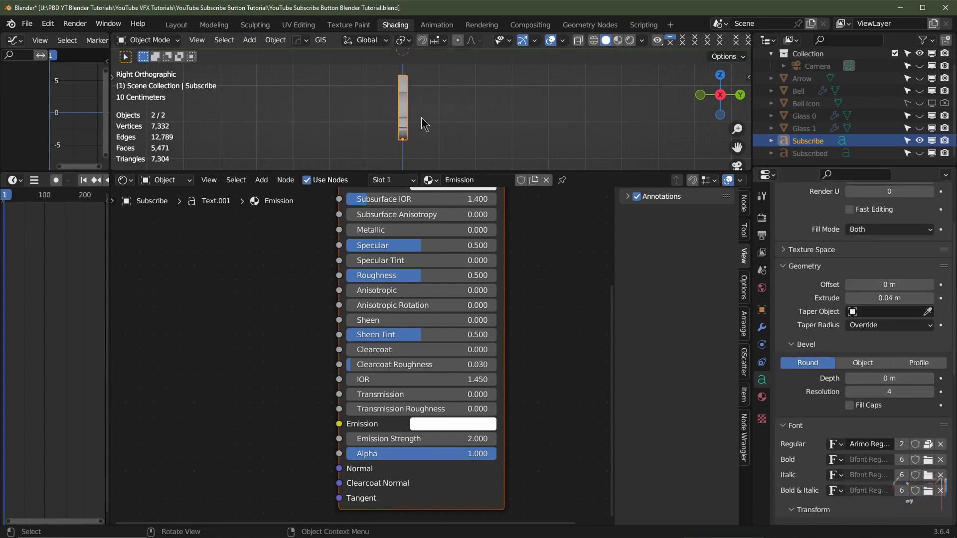
# Enlarge the 3D viewport and move the Subscribe text along negative Y until its back face sits just in front of the world origin
pyautogui.scroll(2, 420, 118)
pyautogui.moveTo(435, 171); pyautogui.dragTo(394, 449)
pyautogui.scroll(-2, 371, 305)
pyautogui.keyDown('shift'); pyautogui.moveTo(371, 305); pyautogui.dragTo(475, 293, button='middle'); pyautogui.keyUp('shift')
pyautogui.scroll(2, 476, 293)
pyautogui.press('g')
pyautogui.press('y')
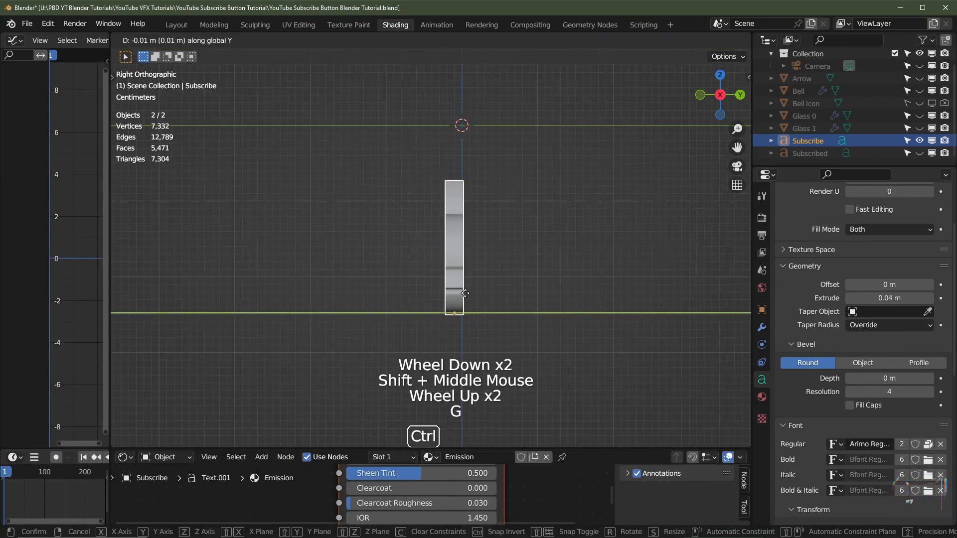
pyautogui.click(462, 293)
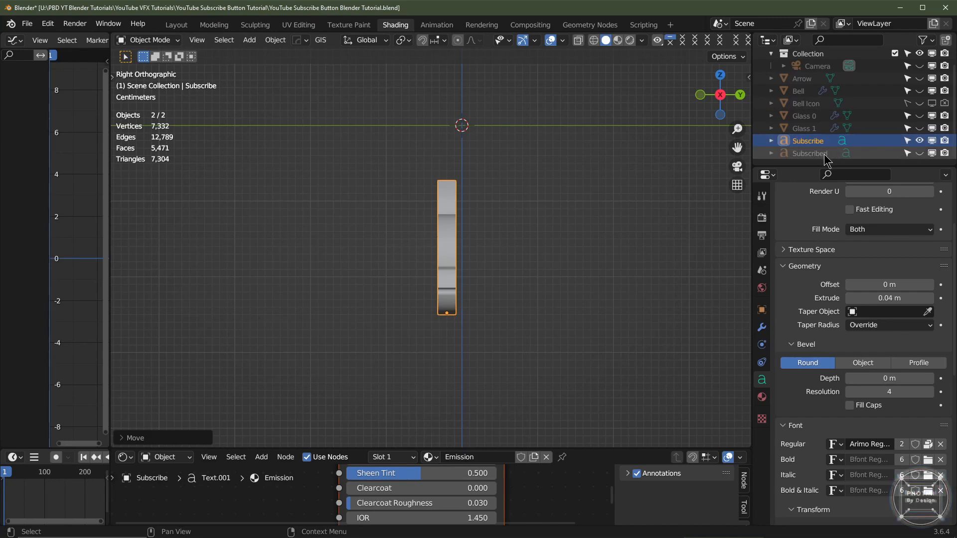
# Unhide the Subscribed text, extrude it by 0.04 m and move it forward toward the Subscribe text
pyautogui.click(810, 153)
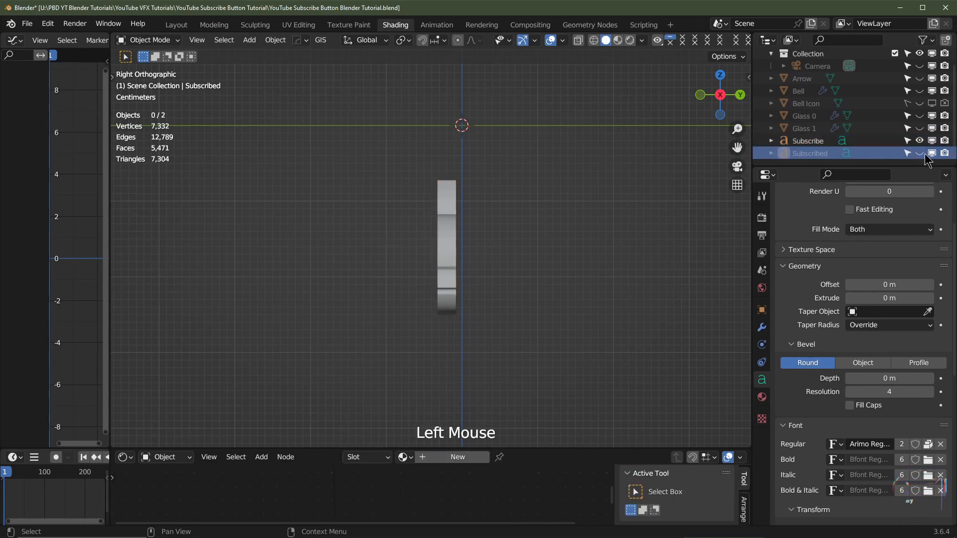
pyautogui.click(920, 153)
pyautogui.moveTo(930, 298); pyautogui.dragTo(942, 298)
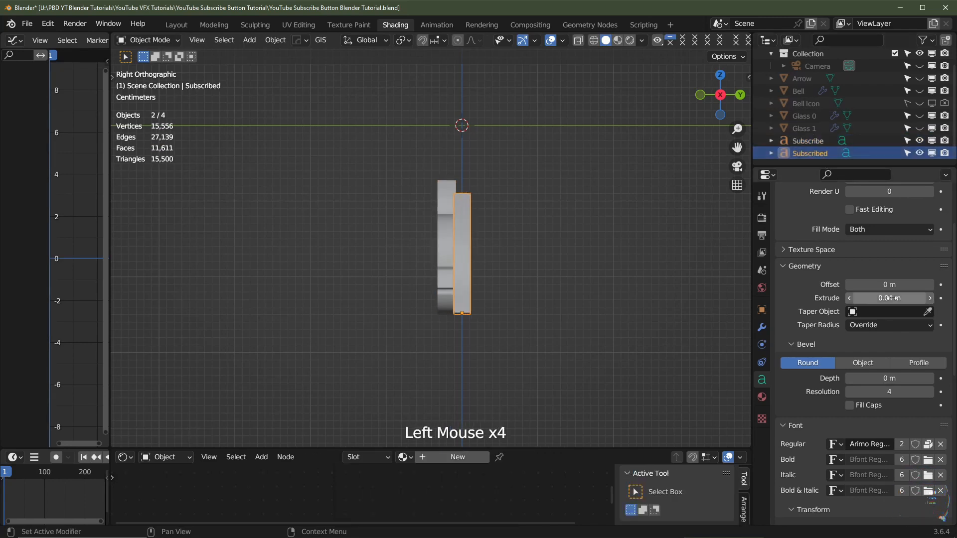
pyautogui.press('g')
pyautogui.click(485, 282)
pyautogui.moveTo(485, 282); pyautogui.dragTo(536, 274, button='middle')
pyautogui.scroll(-2, 536, 274)
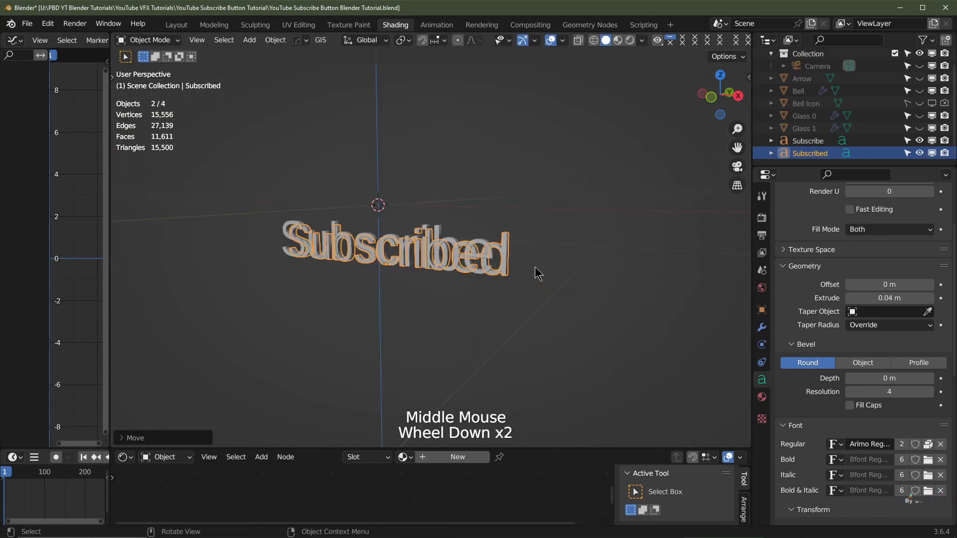
# Hide the Subscribed text, unhide Glass 0 and switch to rendered shading
pyautogui.click(919, 153)
pyautogui.click(920, 115)
pyautogui.click(630, 40)
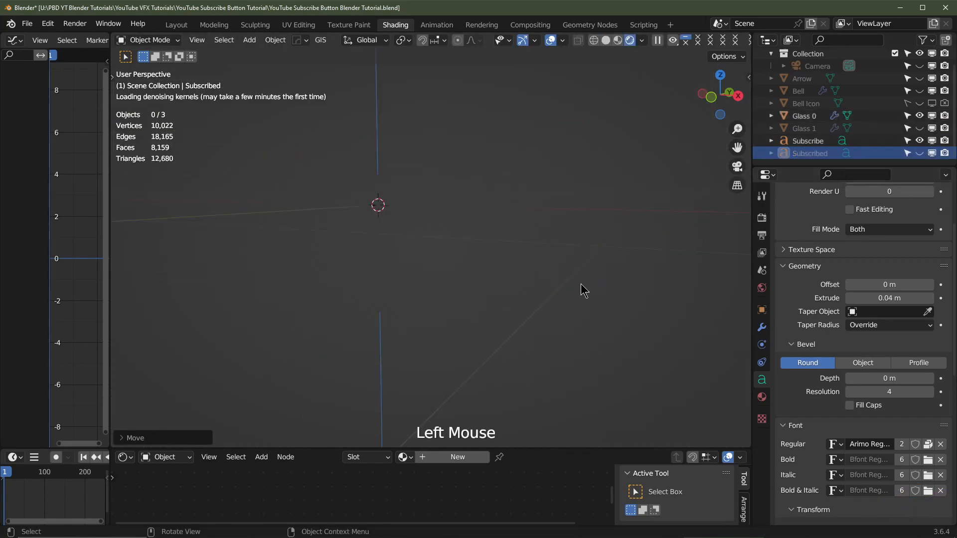
pyautogui.scroll(-4, 548, 269)
pyautogui.scroll(2, 519, 252)
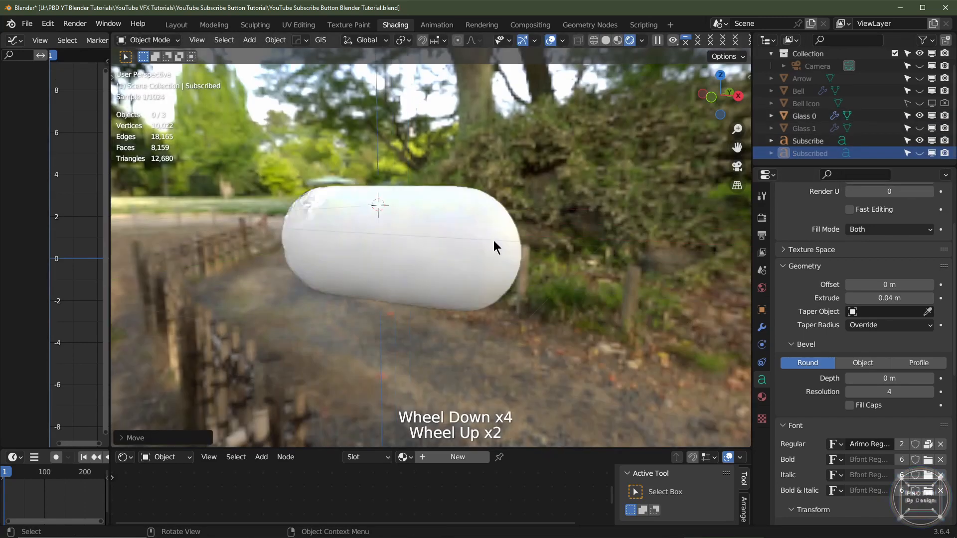
# Give Glass 0 the existing Glass material and add a second material slot holding Backing
pyautogui.click(482, 231)
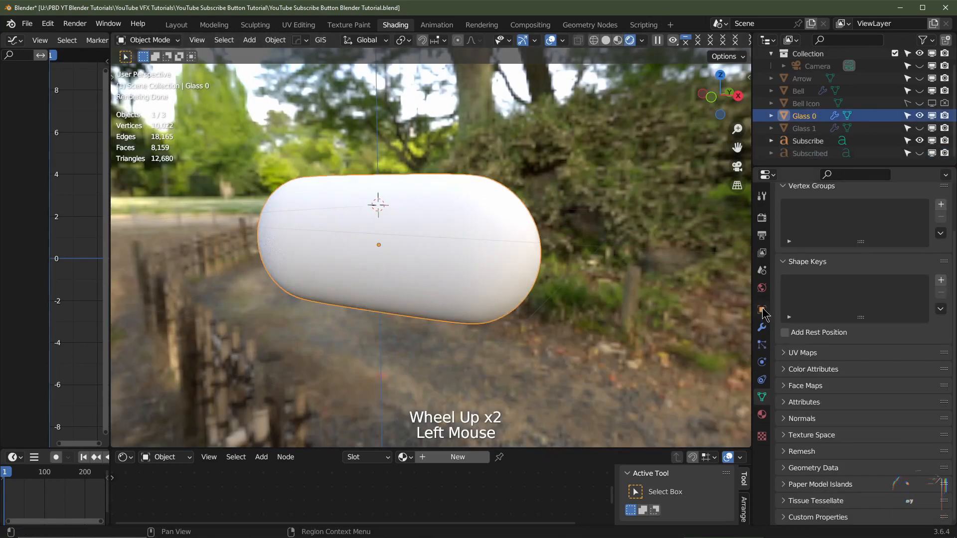
pyautogui.click(761, 414)
pyautogui.click(783, 269)
pyautogui.click(816, 324)
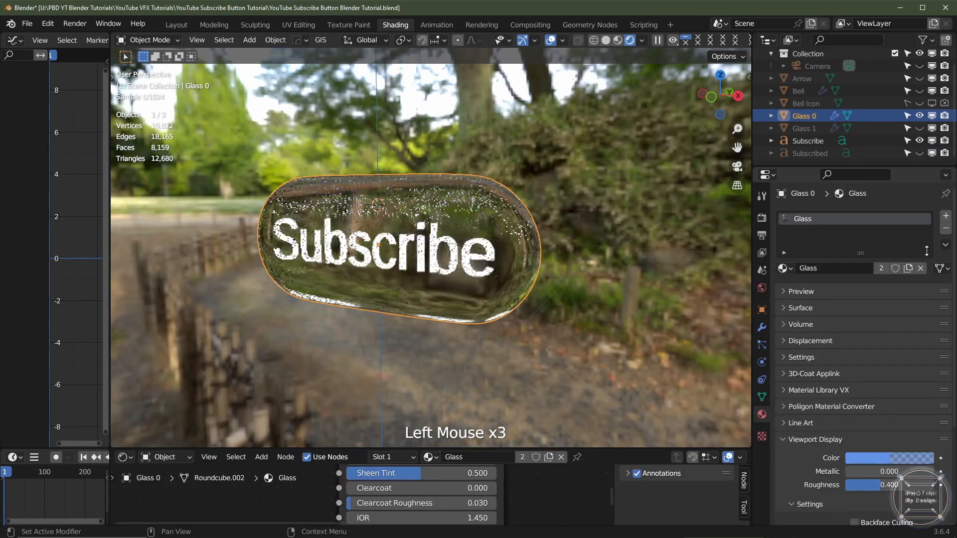
pyautogui.click(945, 216)
pyautogui.click(783, 288)
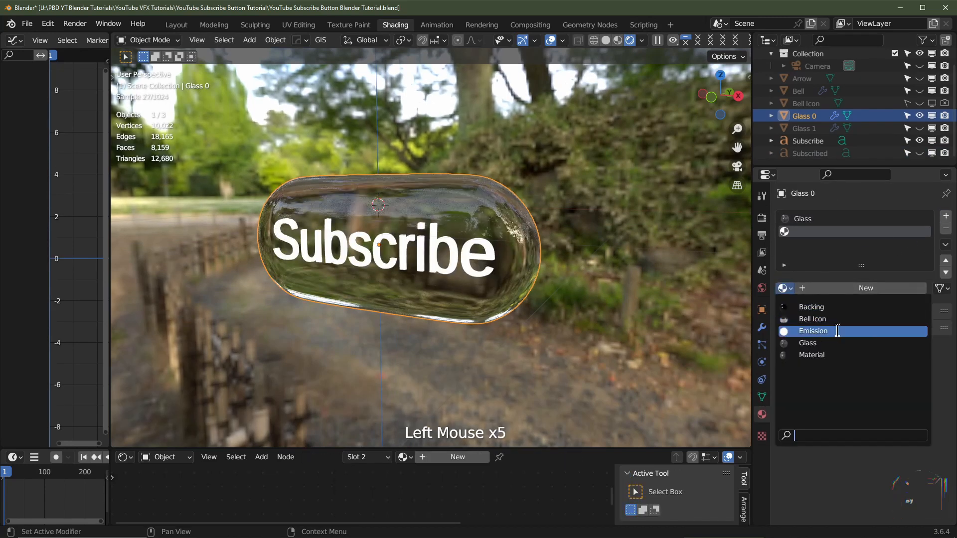
pyautogui.click(829, 307)
# In solid shading, assign the Backing material to Glass 0's selected back and rim faces in Edit Mode
pyautogui.moveTo(619, 299)
pyautogui.mouseDown(button='middle')
pyautogui.moveTo(480, 265)
pyautogui.moveTo(489, 202)
pyautogui.moveTo(548, 150)
pyautogui.mouseUp(button='middle')
pyautogui.click(606, 40)
pyautogui.press('Tab')
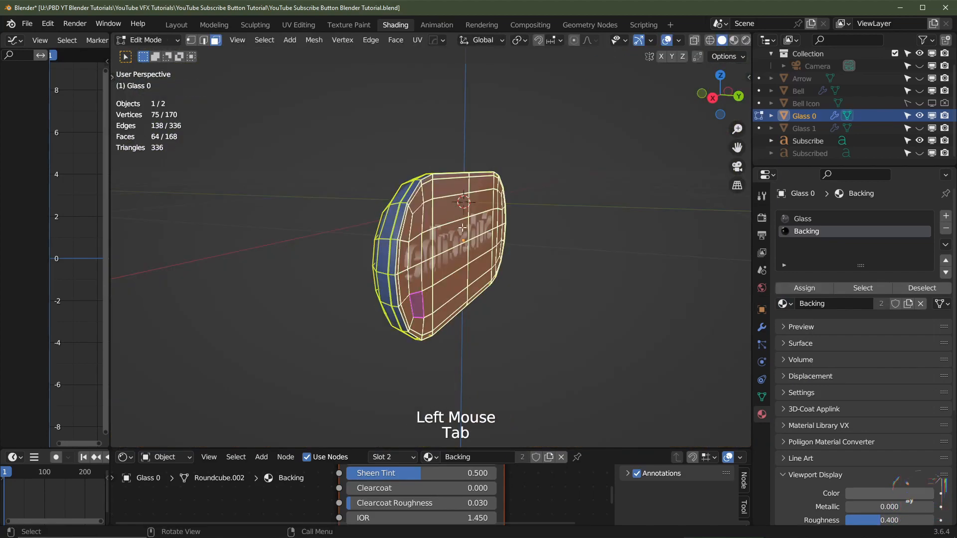
pyautogui.moveTo(426, 224); pyautogui.dragTo(437, 240, button='middle')
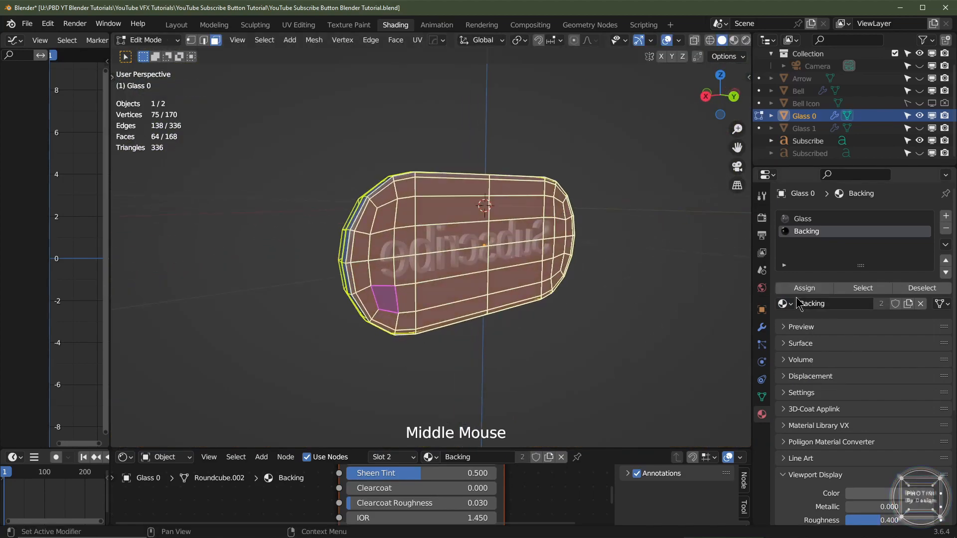
pyautogui.click(791, 234)
pyautogui.click(804, 288)
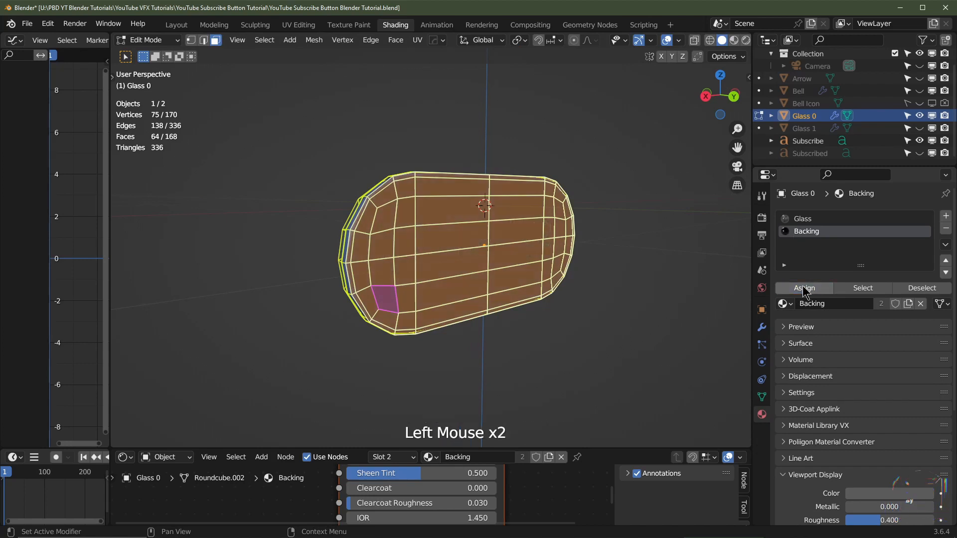
pyautogui.moveTo(494, 299); pyautogui.dragTo(506, 324, button='middle')
pyautogui.press('Tab')
# Give the Subscribed text the existing Emission material and unhide it
pyautogui.click(473, 256)
pyautogui.click(473, 255)
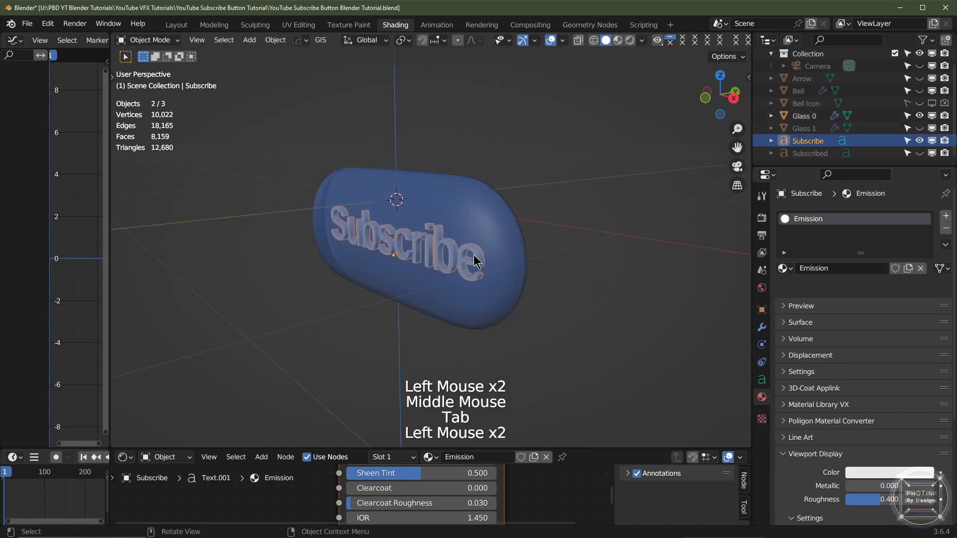
pyautogui.moveTo(583, 448); pyautogui.dragTo(586, 349)
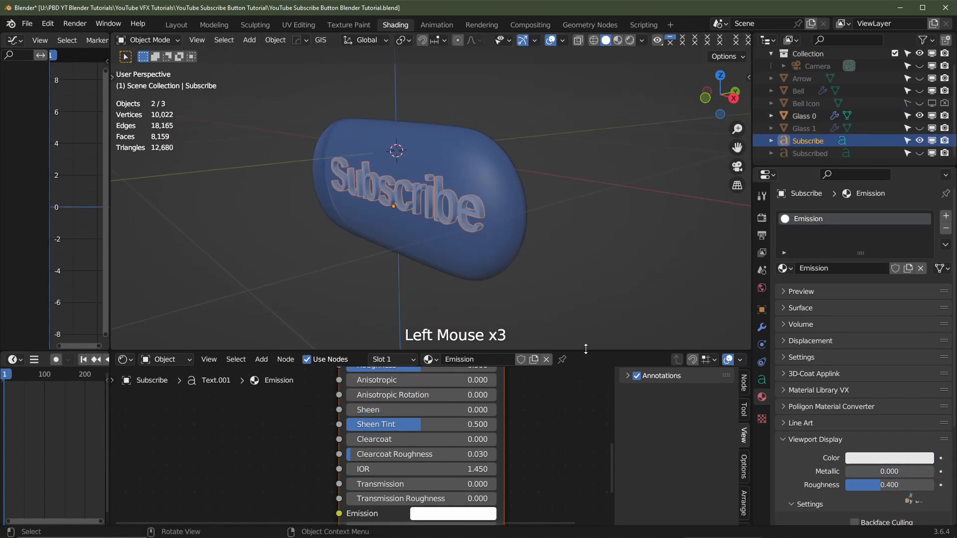
pyautogui.click(817, 154)
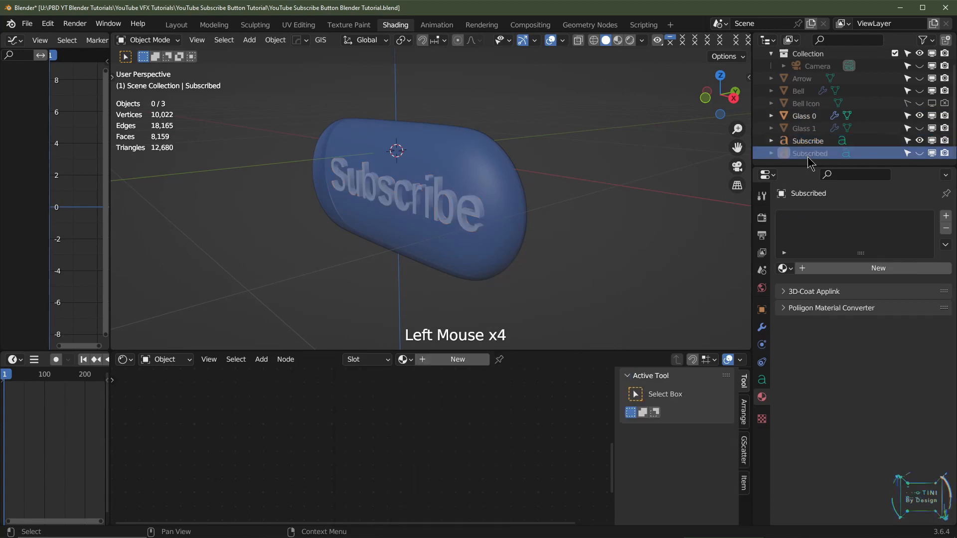
pyautogui.click(402, 360)
pyautogui.click(429, 393)
pyautogui.click(919, 153)
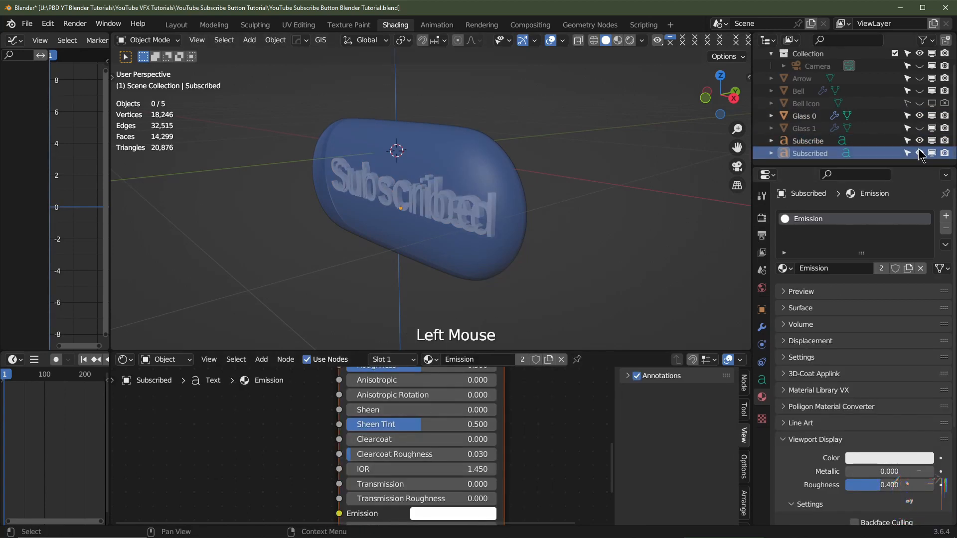
# Show Glass 1 with the Subscribed text in place of Glass 0 and Subscribe, and delete the Bell Icon reference plane
pyautogui.click(919, 153)
pyautogui.click(919, 140)
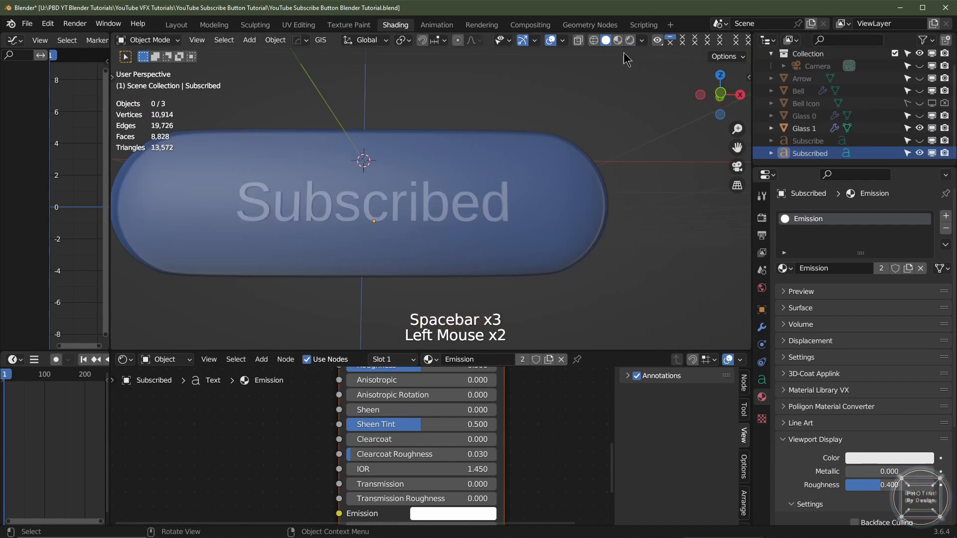
pyautogui.click(806, 104)
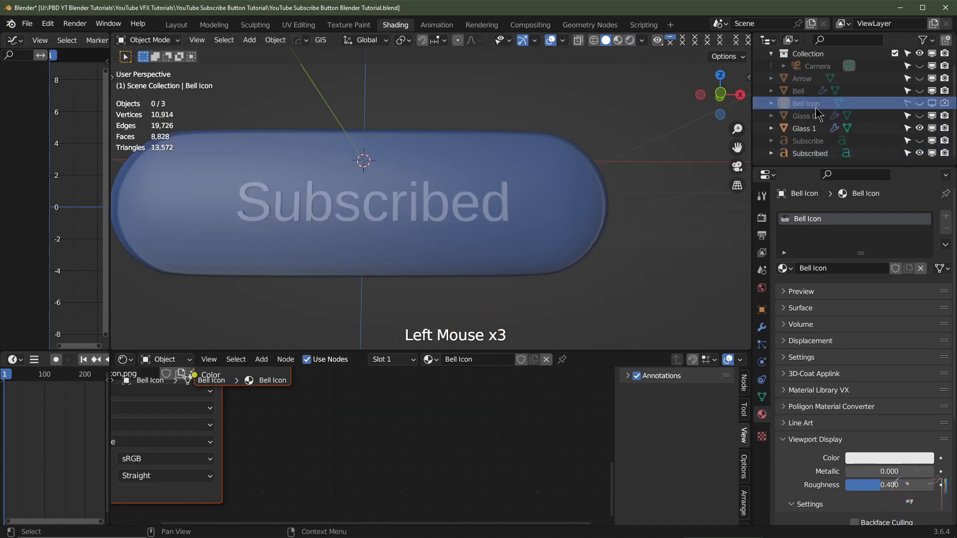
pyautogui.click(919, 103)
pyautogui.click(808, 104)
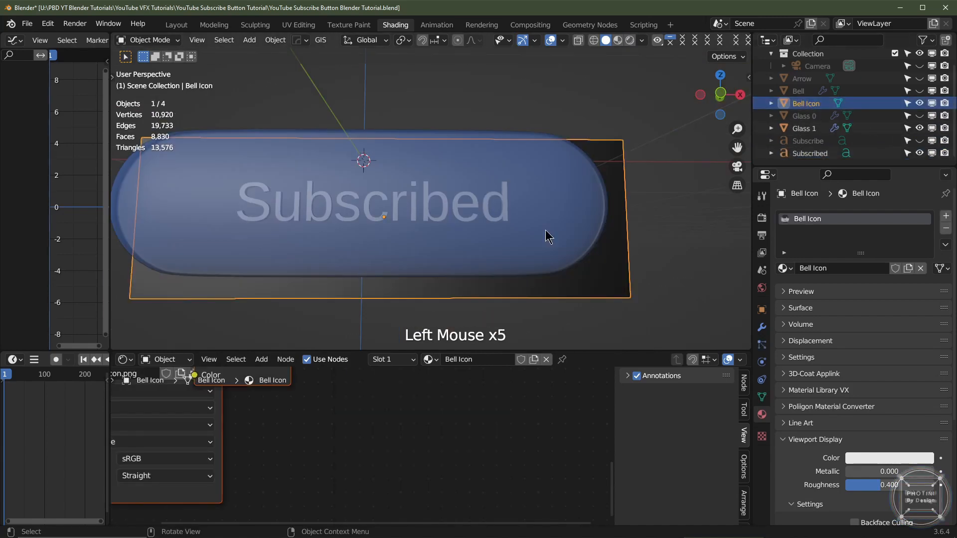
pyautogui.press('Delete')
# Unhide the Arrow and Bell, and add a Solidify modifier with a thickness of 0.03 m to the Bell
pyautogui.click(920, 103)
pyautogui.click(799, 103)
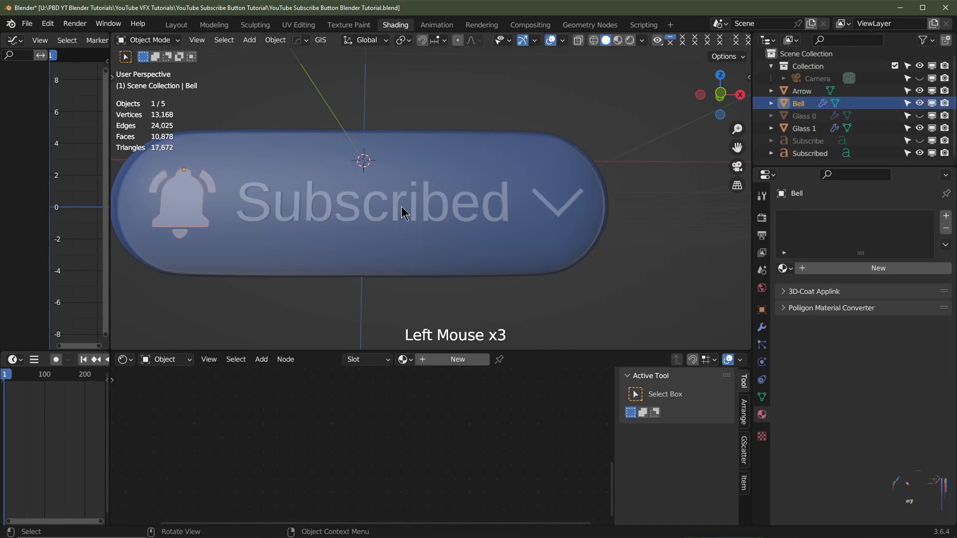
pyautogui.press('KP_3')
pyautogui.press('KP_2')
pyautogui.press('KP_3')
pyautogui.scroll(2, 403, 213)
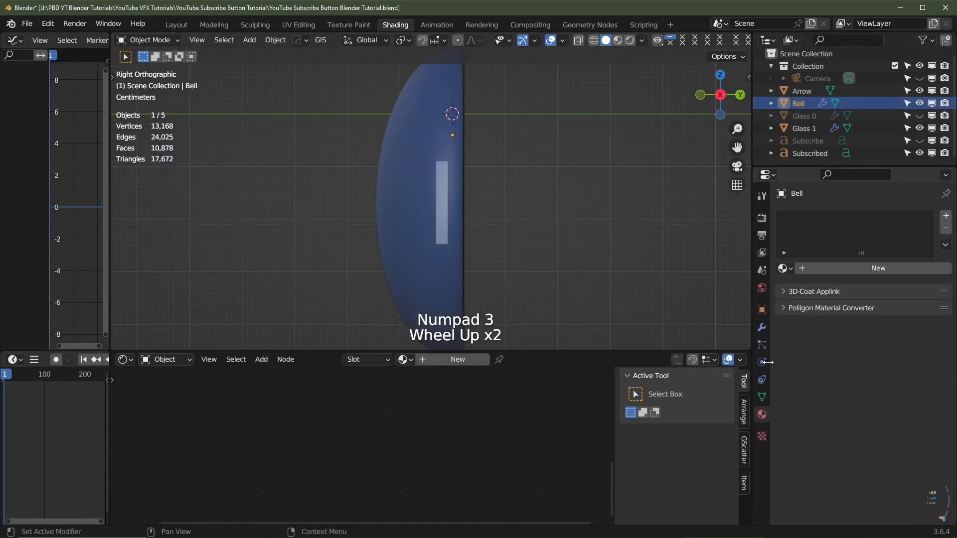
pyautogui.click(761, 329)
pyautogui.click(803, 244)
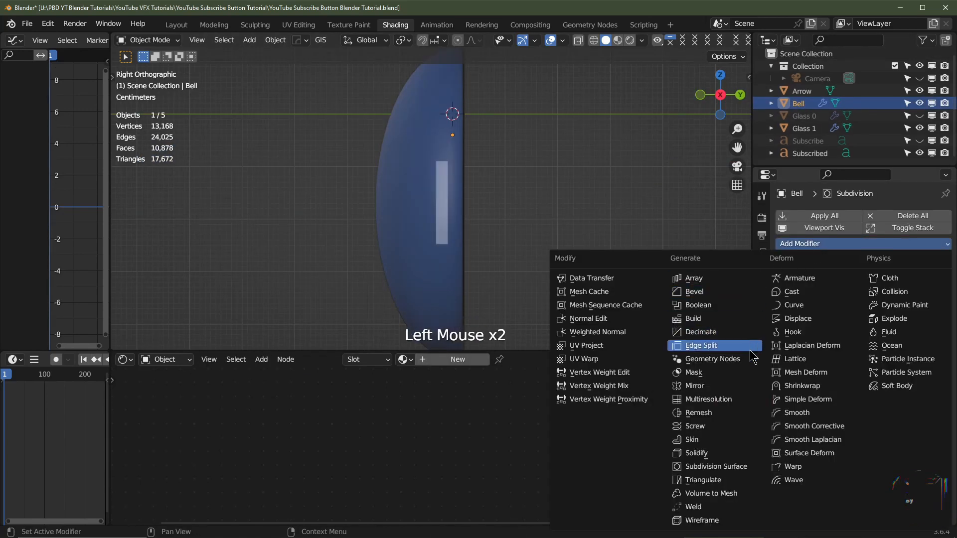
pyautogui.click(708, 453)
pyautogui.scroll(-4, 927, 344)
pyautogui.click(930, 339)
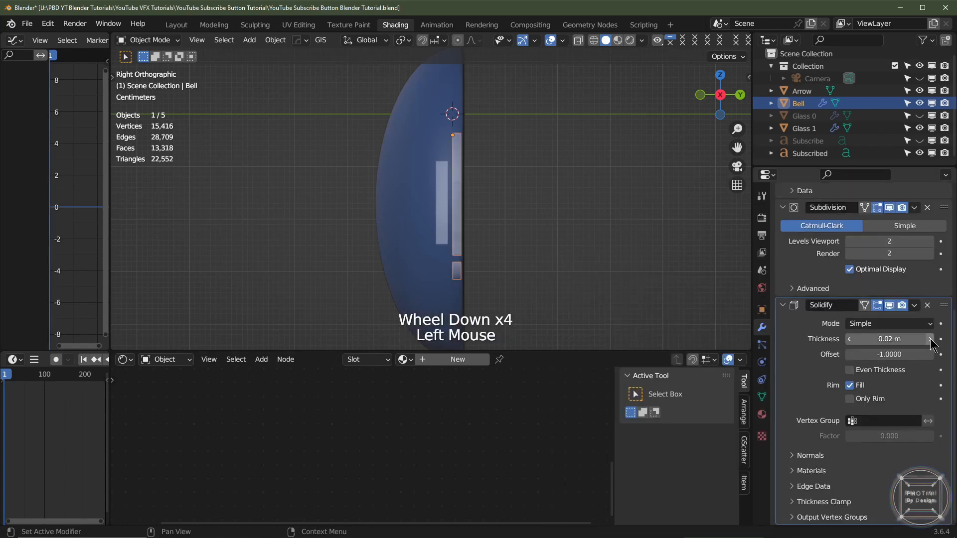
pyautogui.click(931, 340)
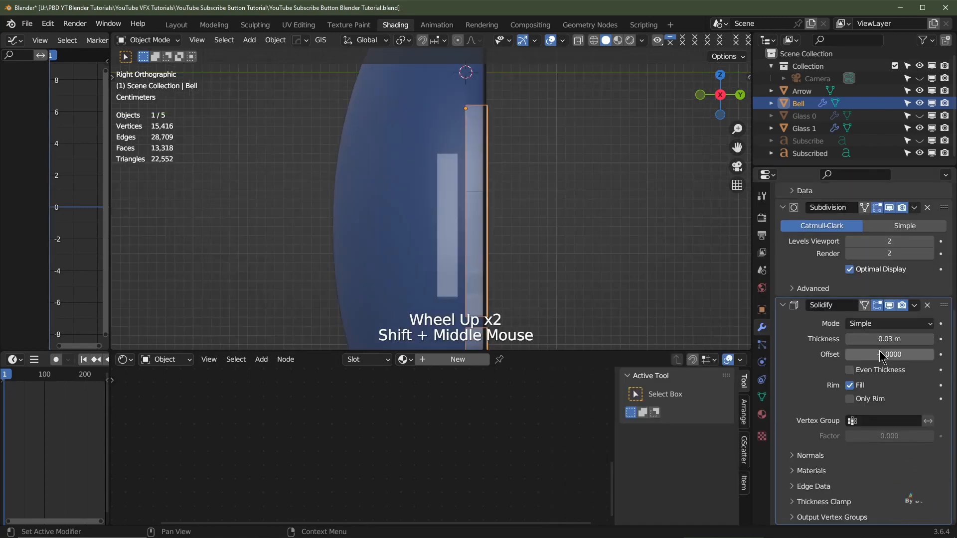
# Set the Bell's Solidify offset to 0 and move the Bell along Y into line with the Subscribed text's depth
pyautogui.click(882, 354)
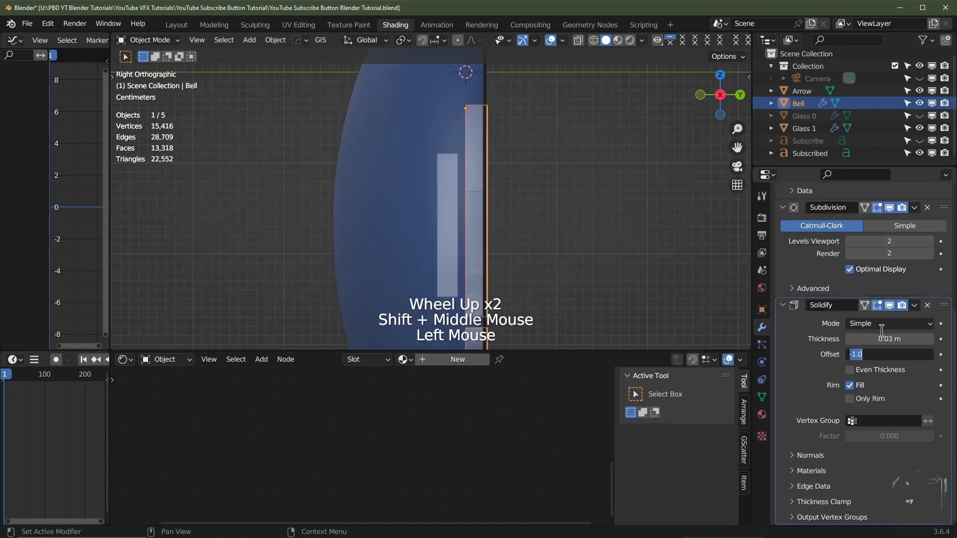
pyautogui.write('0')
pyautogui.press('Return')
pyautogui.press('g')
pyautogui.press('y')
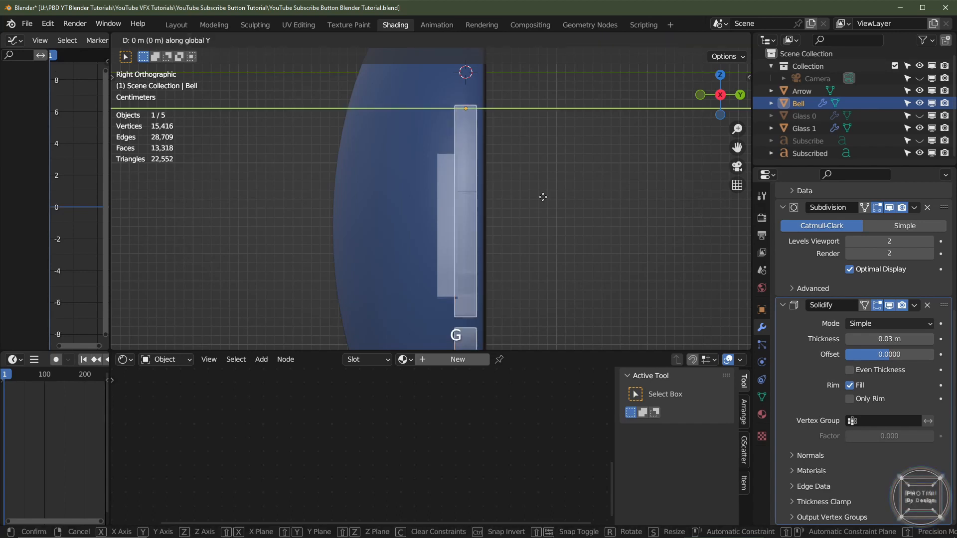
pyautogui.press('ctrl')
pyautogui.click(524, 201)
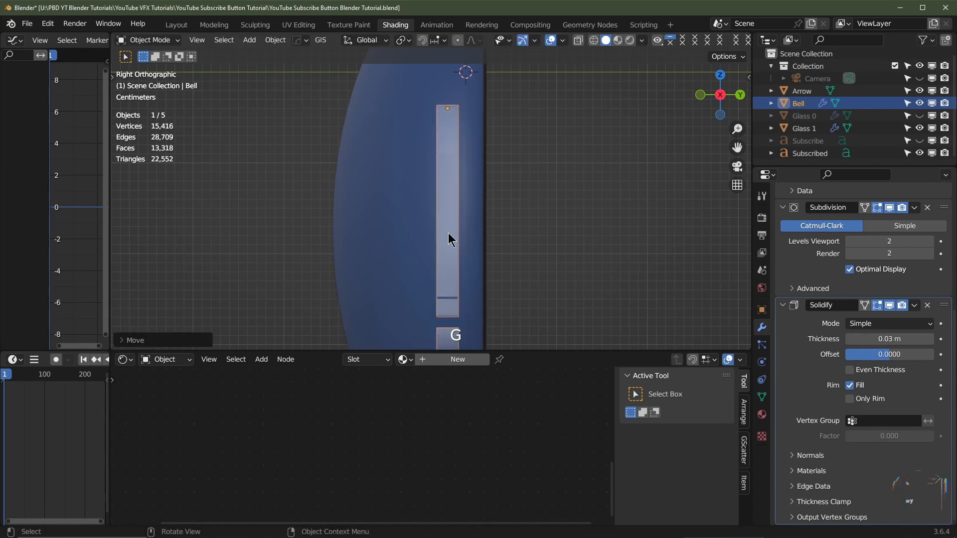
pyautogui.scroll(-2, 461, 252)
pyautogui.moveTo(458, 240); pyautogui.dragTo(443, 223, button='middle')
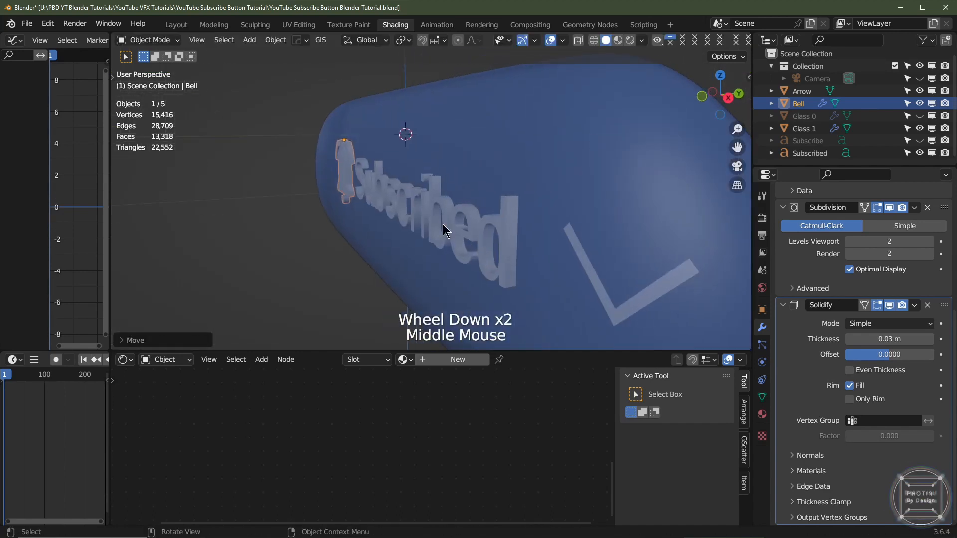
# Add a Solidify modifier to the Arrow with offset 0 and a thickness of 0.02 m
pyautogui.click(577, 255)
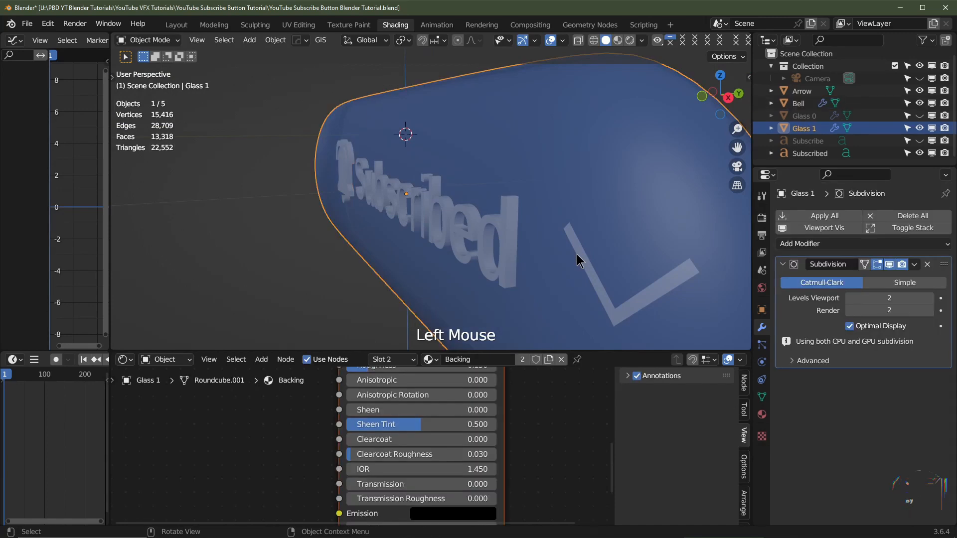
pyautogui.doubleClick(576, 254)
pyautogui.press('KP_3')
pyautogui.click(822, 216)
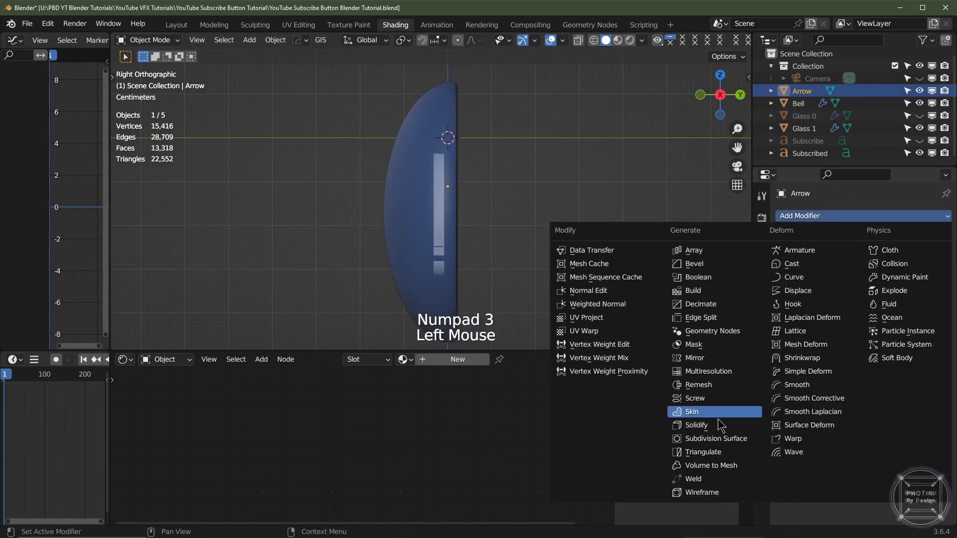
pyautogui.click(671, 427)
pyautogui.scroll(2, 605, 322)
pyautogui.click(884, 312)
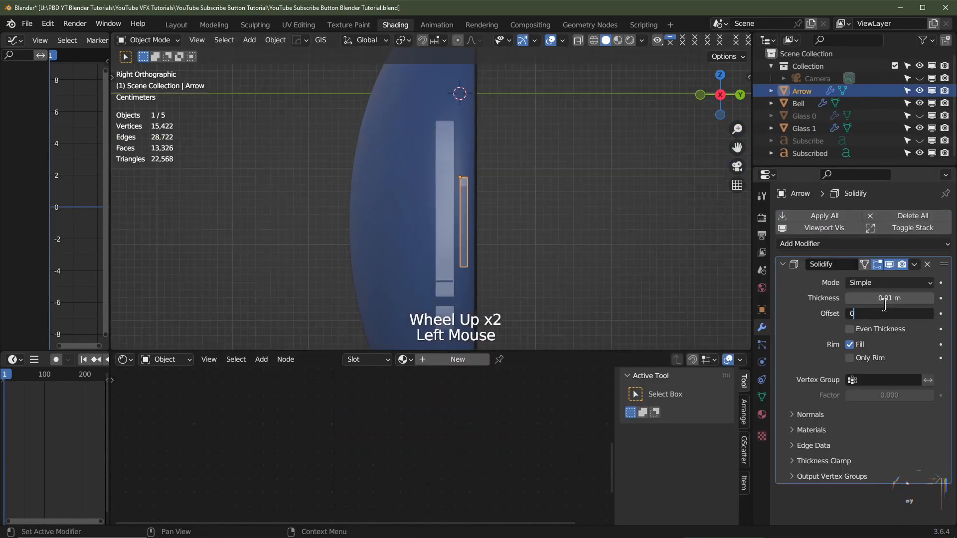
pyautogui.write('0')
pyautogui.press('Return')
pyautogui.click(931, 298)
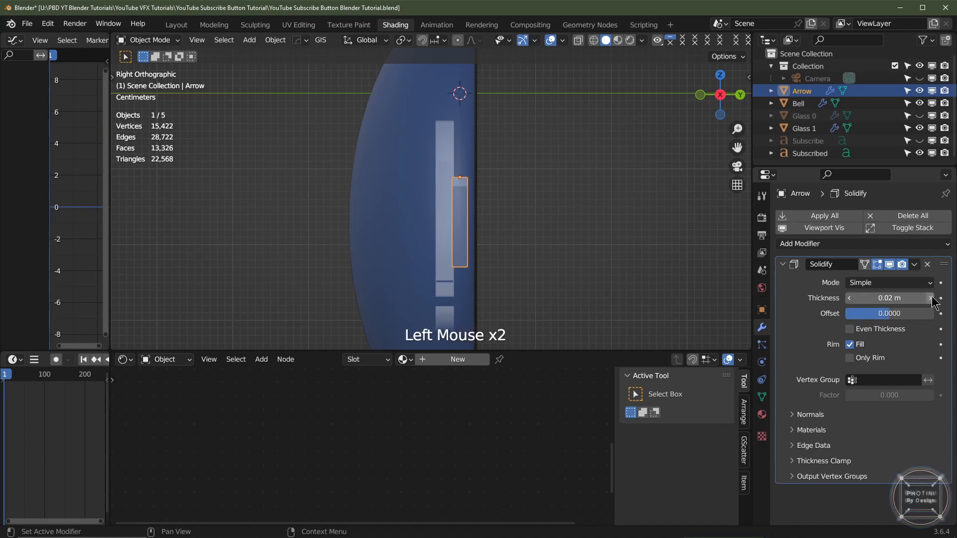
# Move the Arrow in the side view so its depth lines up with the Bell and the Subscribed text
pyautogui.scroll(1, 494, 207)
pyautogui.press('g')
pyautogui.click(728, 278)
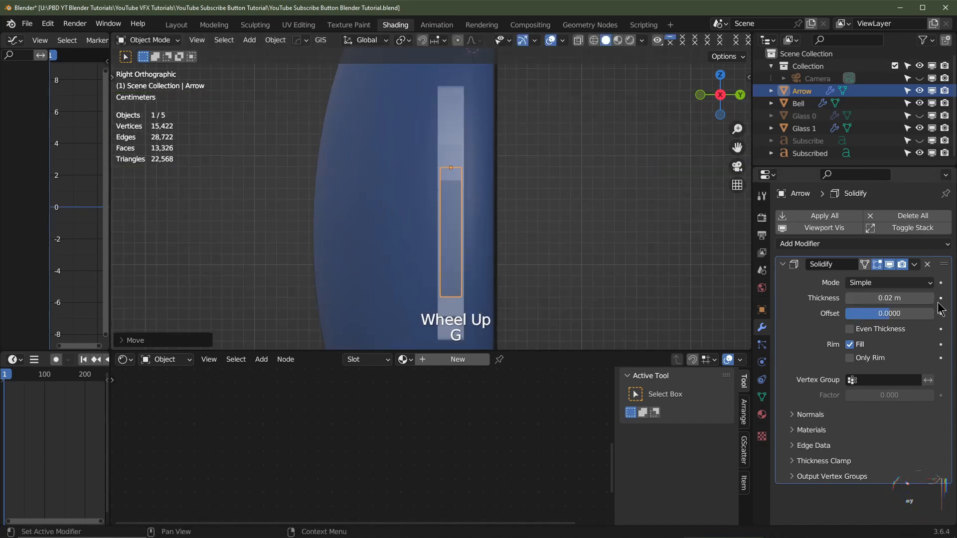
pyautogui.scroll(-2, 545, 274)
pyautogui.moveTo(545, 274); pyautogui.dragTo(532, 198, button='middle')
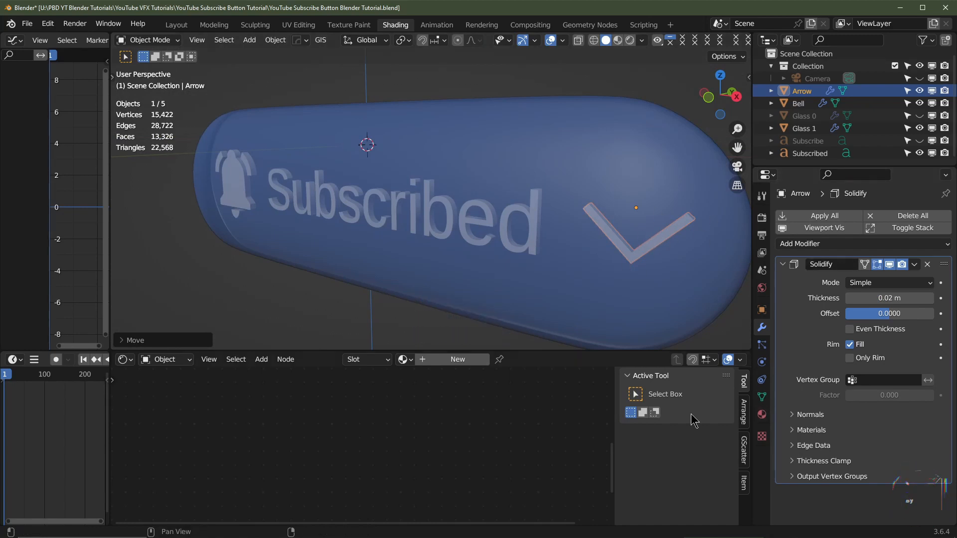
# Assign the existing Emission material to the Arrow and the Bell
pyautogui.click(761, 415)
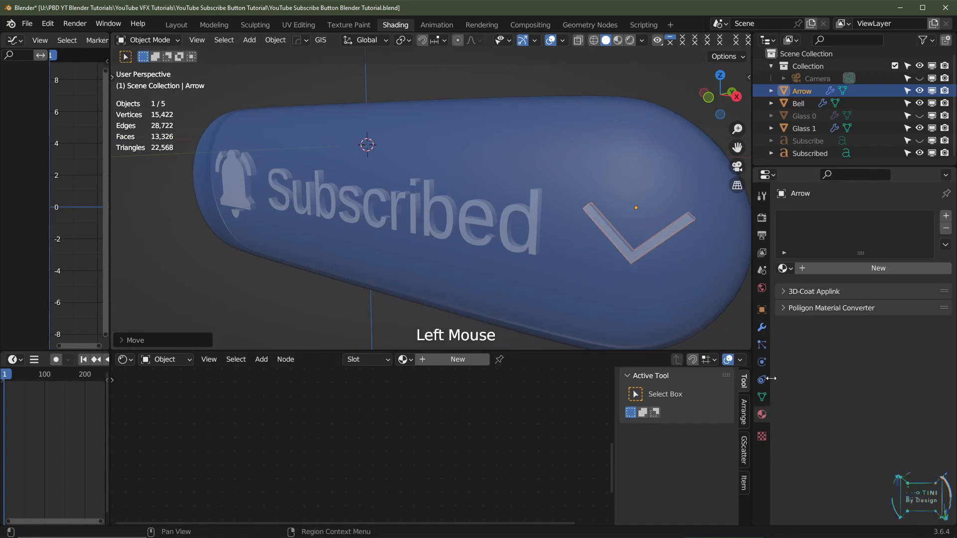
pyautogui.click(781, 268)
pyautogui.click(810, 306)
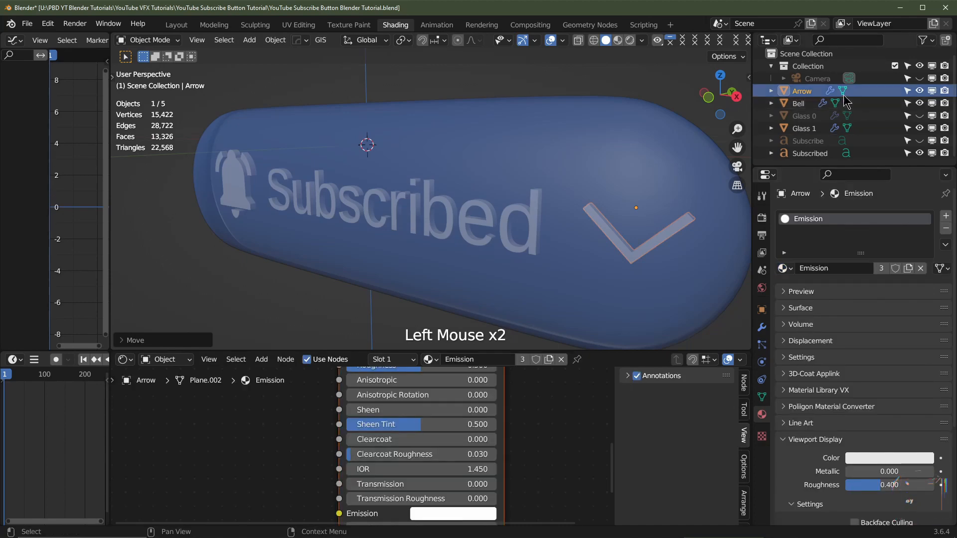
pyautogui.click(799, 103)
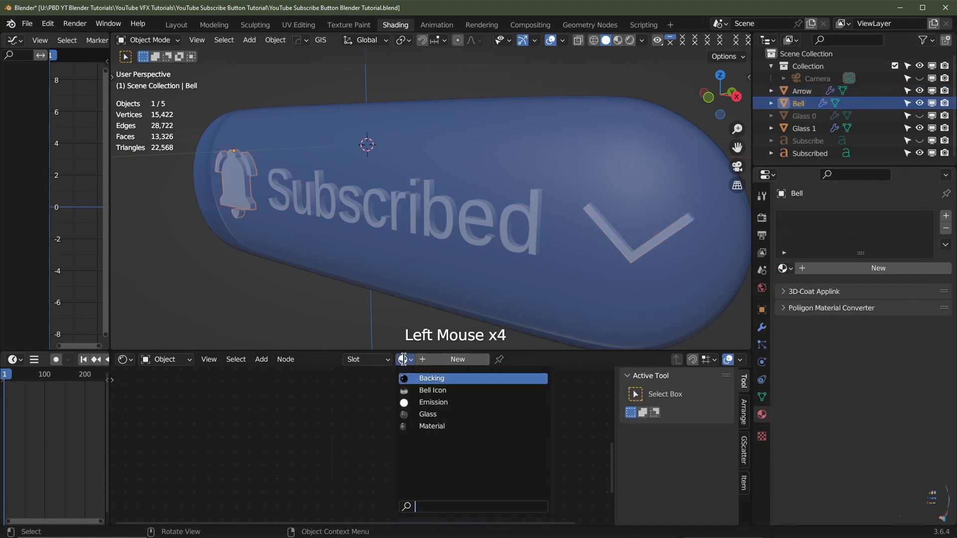
pyautogui.click(433, 402)
# In rendered shading from the front, set the Metallic value of Glass 1's Backing material to 0.25
pyautogui.scroll(-2, 445, 237)
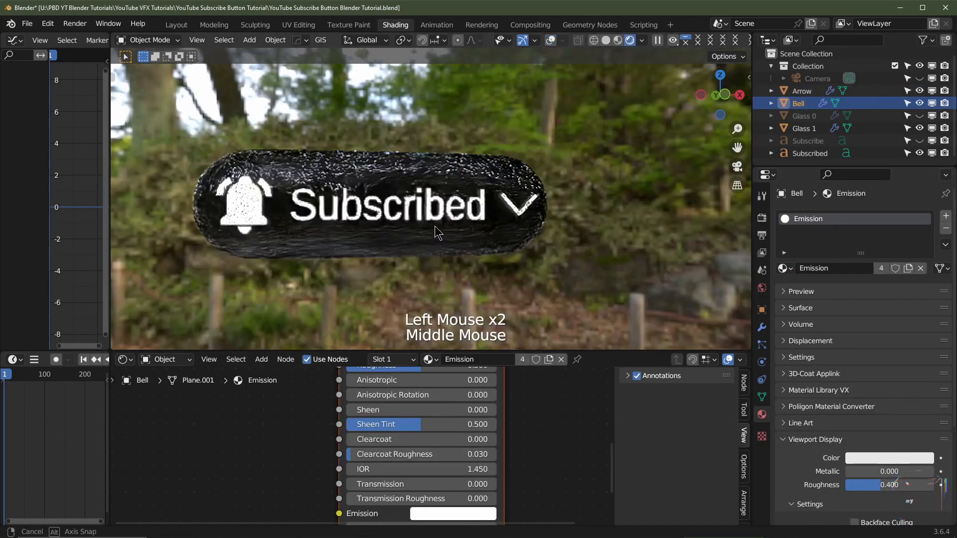
pyautogui.moveTo(449, 234); pyautogui.dragTo(455, 228, button='middle')
pyautogui.press('KP_1')
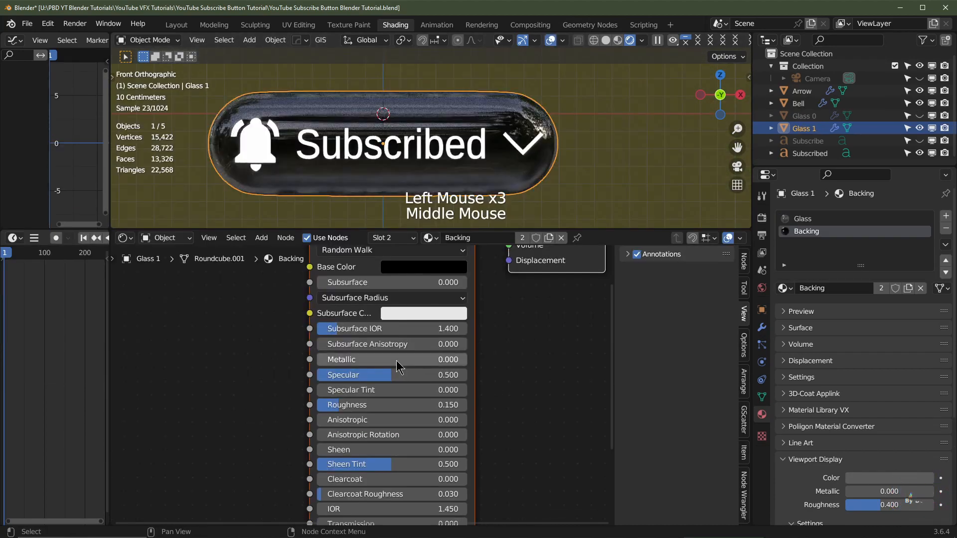
pyautogui.click(400, 359)
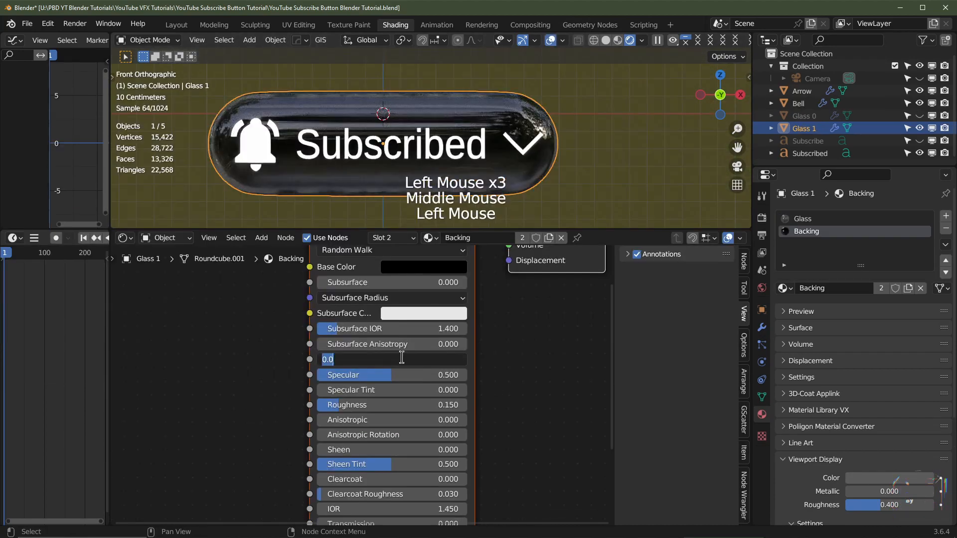
pyautogui.write('.25')
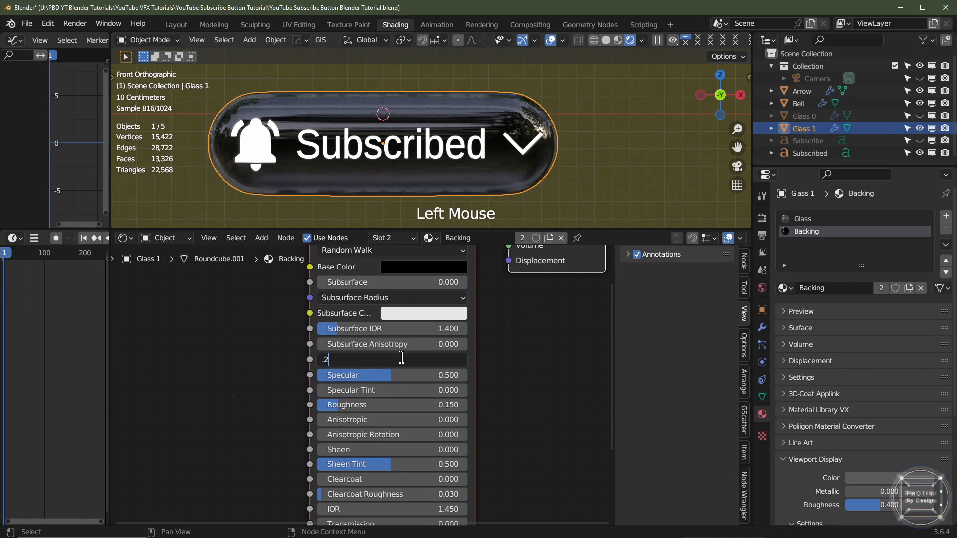
pyautogui.press('Return')
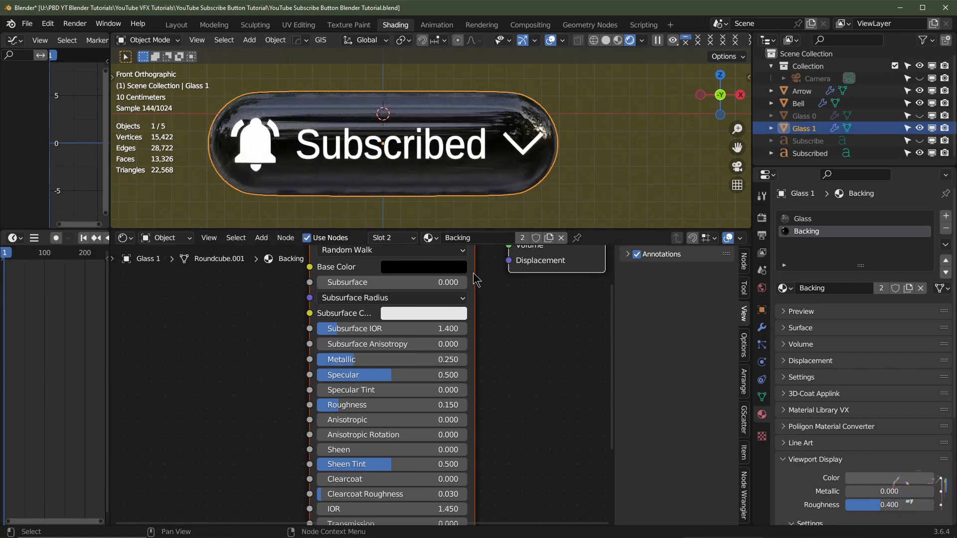
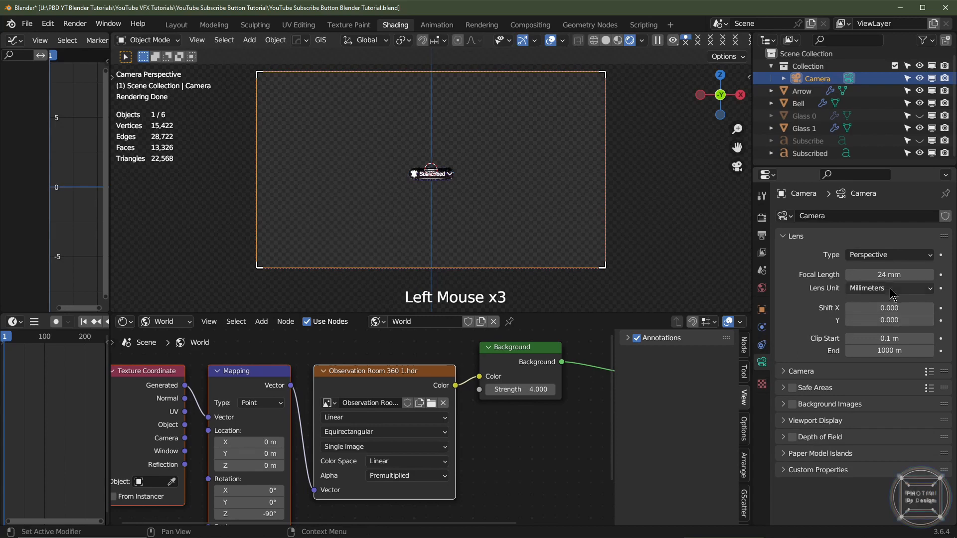
# Set the camera's location to -5 m on Y and 1 m on Z
pyautogui.click(763, 310)
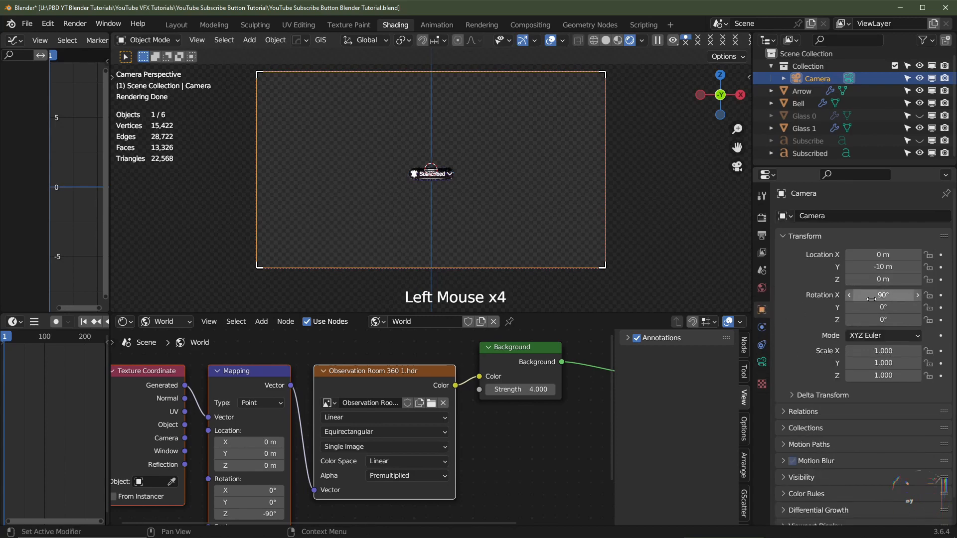
pyautogui.moveTo(881, 267)
pyautogui.mouseDown()
pyautogui.moveTo(917, 268)
pyautogui.moveTo(883, 279)
pyautogui.moveTo(892, 279)
pyautogui.mouseUp()
pyautogui.scroll(3, 455, 249)
pyautogui.scroll(-2, 455, 250)
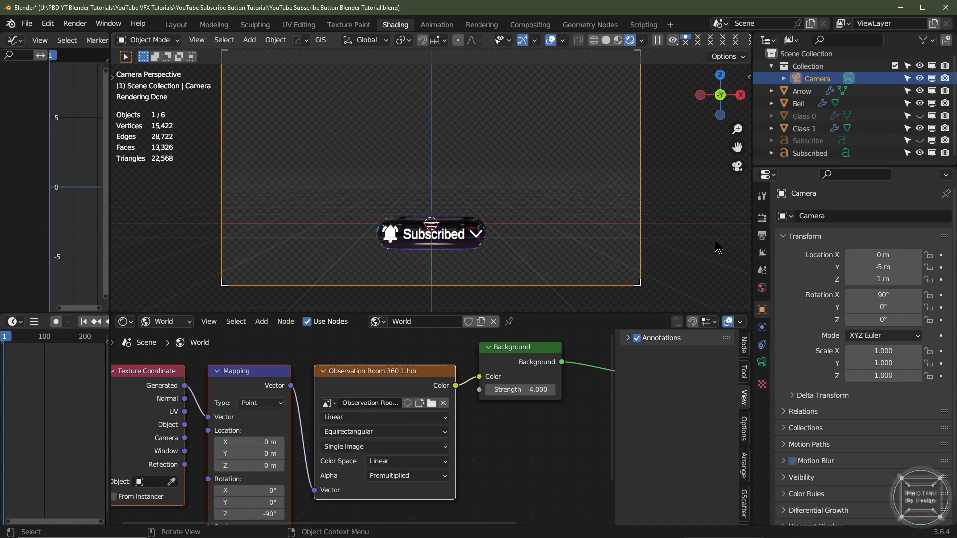
# Preview the Subscribe version by showing Glass 0 and the Subscribe text while hiding Glass 1, Subscribed, Bell and Arrow
pyautogui.click(919, 154)
pyautogui.click(919, 141)
pyautogui.click(920, 129)
pyautogui.click(919, 116)
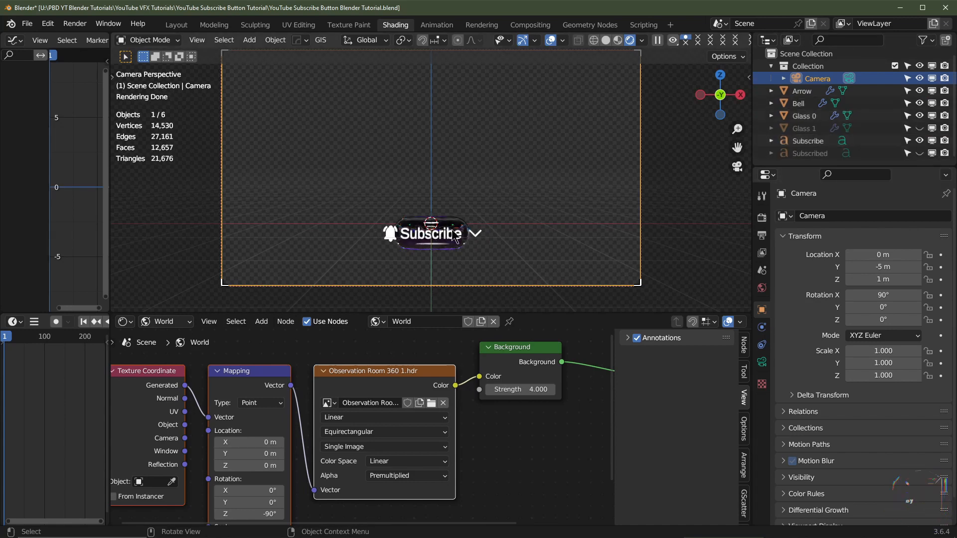
pyautogui.click(919, 104)
pyautogui.click(919, 93)
# Show Arrow, Bell, Glass 1 and Subscribed, hide Subscribe and Glass 0, and switch the viewport to solid shading
pyautogui.click(919, 91)
pyautogui.click(919, 104)
pyautogui.click(919, 129)
pyautogui.click(920, 153)
pyautogui.click(606, 39)
pyautogui.click(919, 141)
pyautogui.click(920, 116)
# Enlarge the 3D viewport over the node editor and fit the camera frame to it
pyautogui.moveTo(471, 312); pyautogui.dragTo(466, 452)
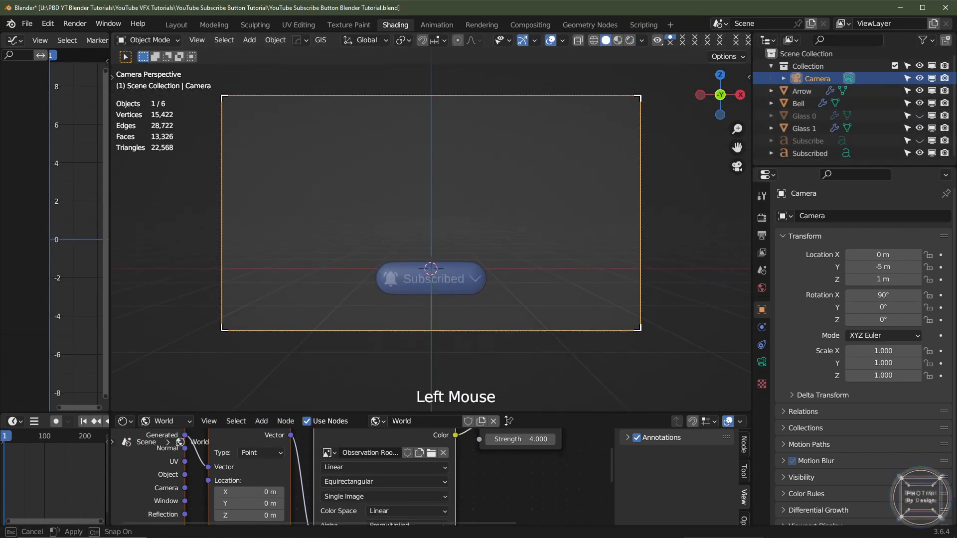
pyautogui.scroll(2, 463, 364)
pyautogui.keyDown('shift'); pyautogui.moveTo(463, 364); pyautogui.dragTo(471, 315, button='middle'); pyautogui.keyUp('shift')
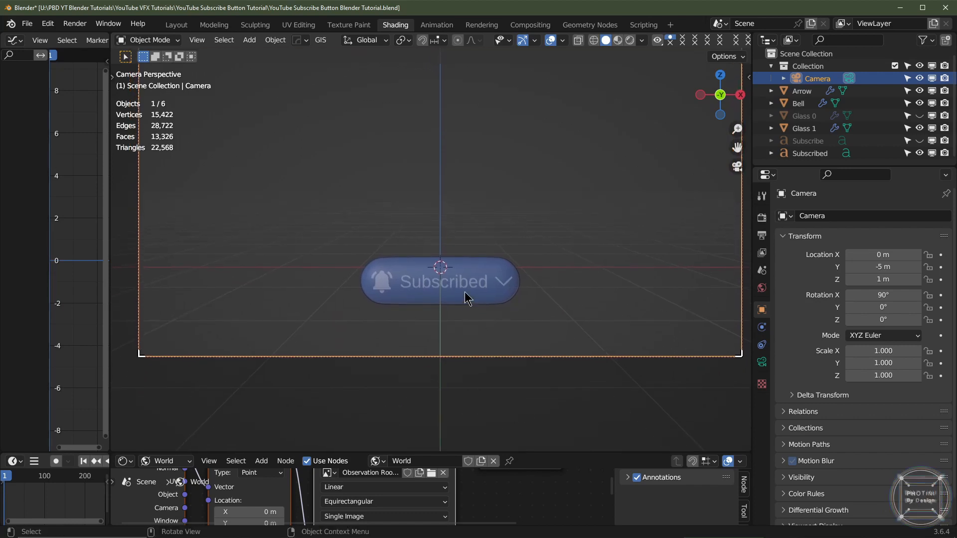
pyautogui.press('Home')
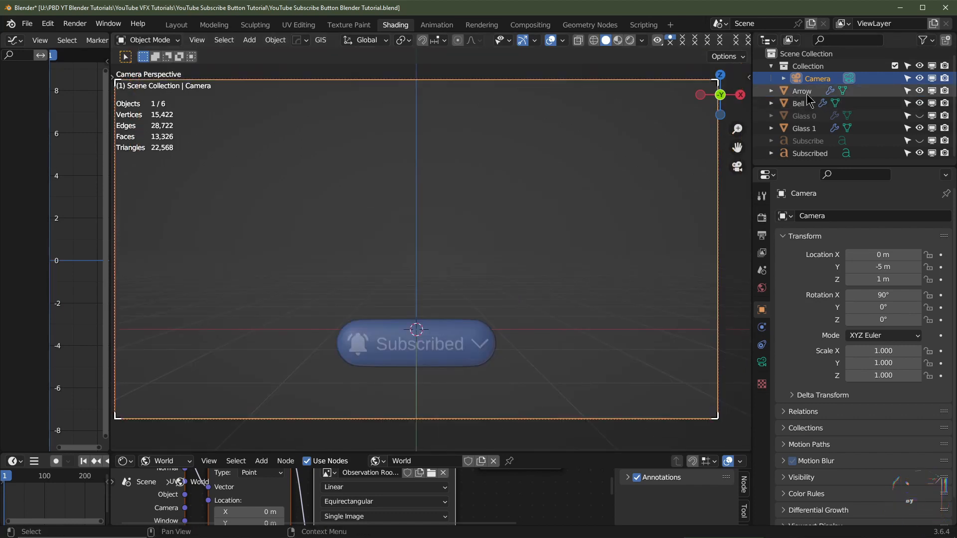
# Move Arrow, Bell, Subscribed and Glass 1 into a new collection named Subscribed
pyautogui.click(803, 91)
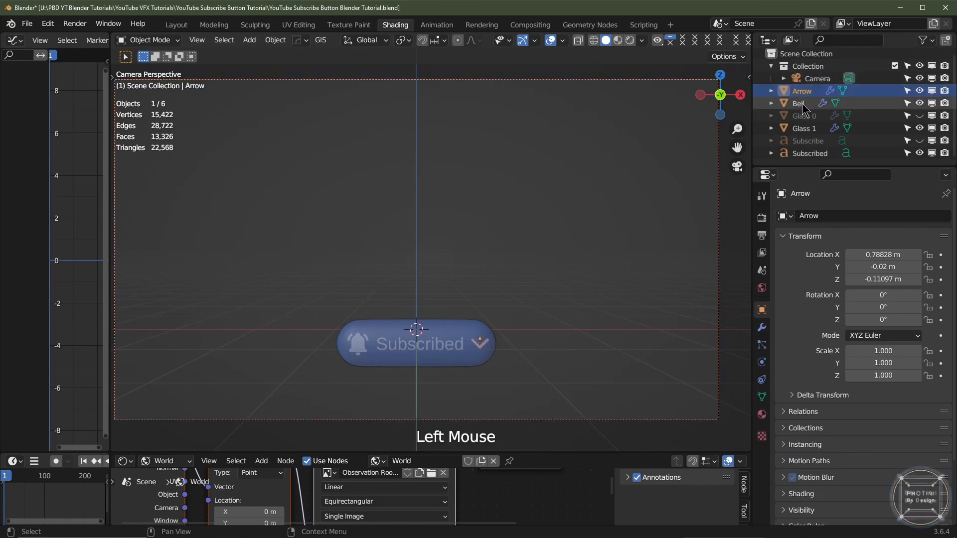
pyautogui.keyDown('ctrl'); pyautogui.click(800, 104); pyautogui.keyUp('ctrl')
pyautogui.keyDown('ctrl'); pyautogui.click(810, 153); pyautogui.keyUp('ctrl')
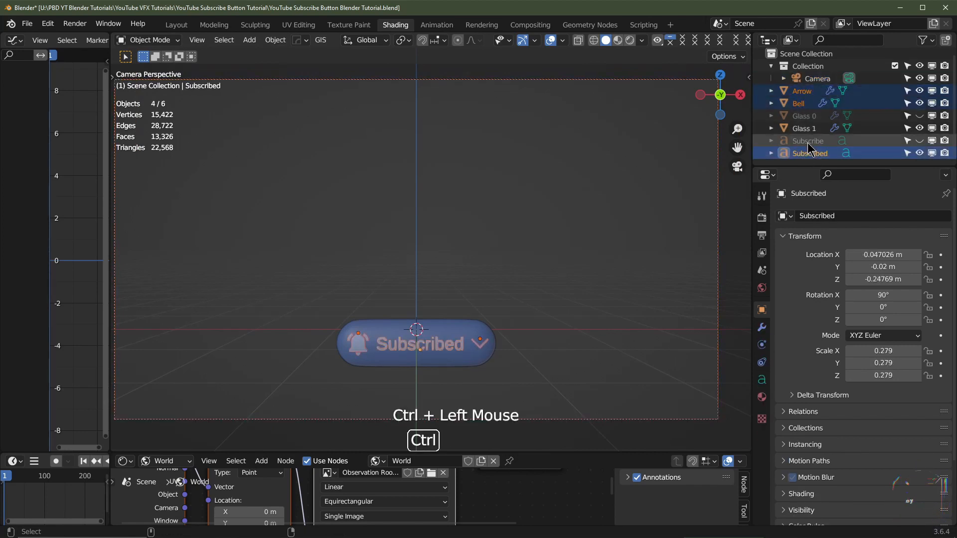
pyautogui.keyDown('ctrl'); pyautogui.click(803, 129); pyautogui.keyUp('ctrl')
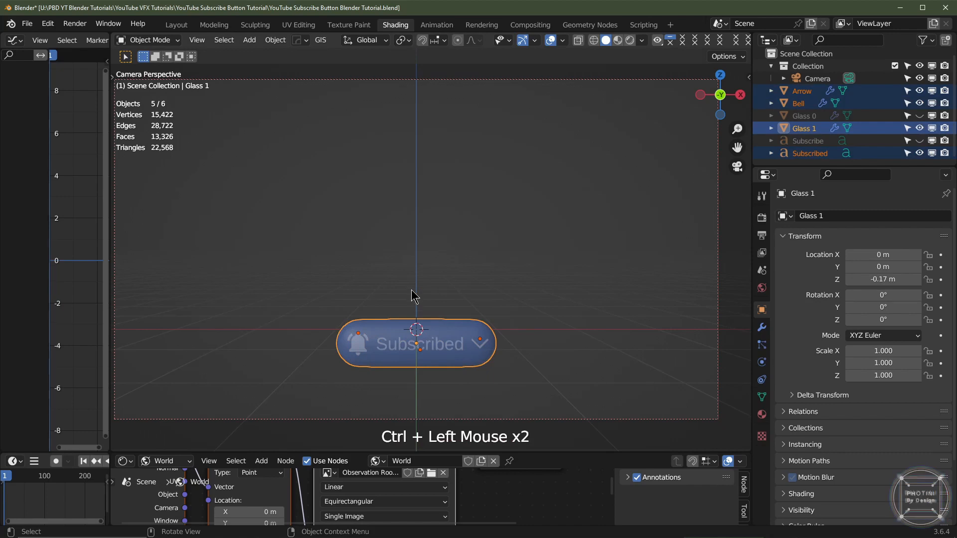
pyautogui.press('m')
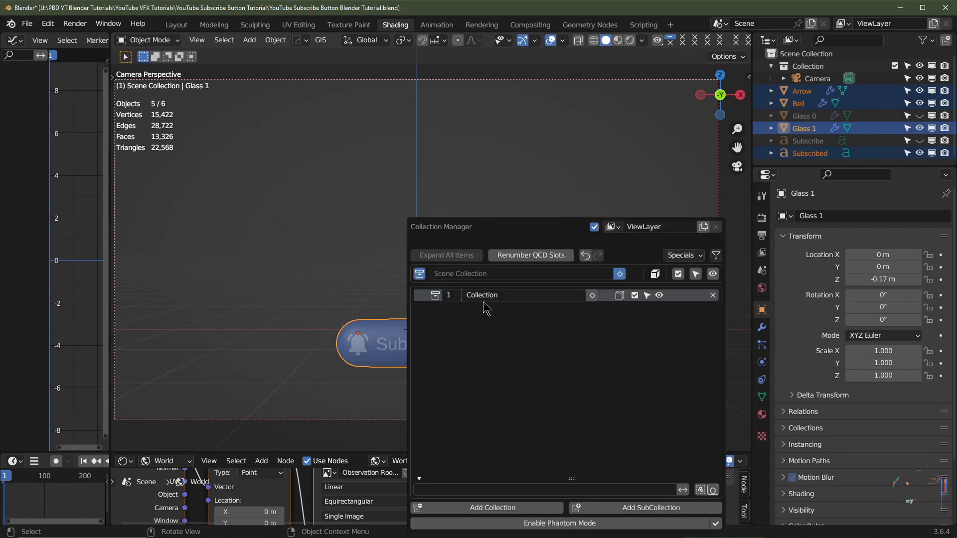
pyautogui.click(501, 508)
pyautogui.doubleClick(516, 307)
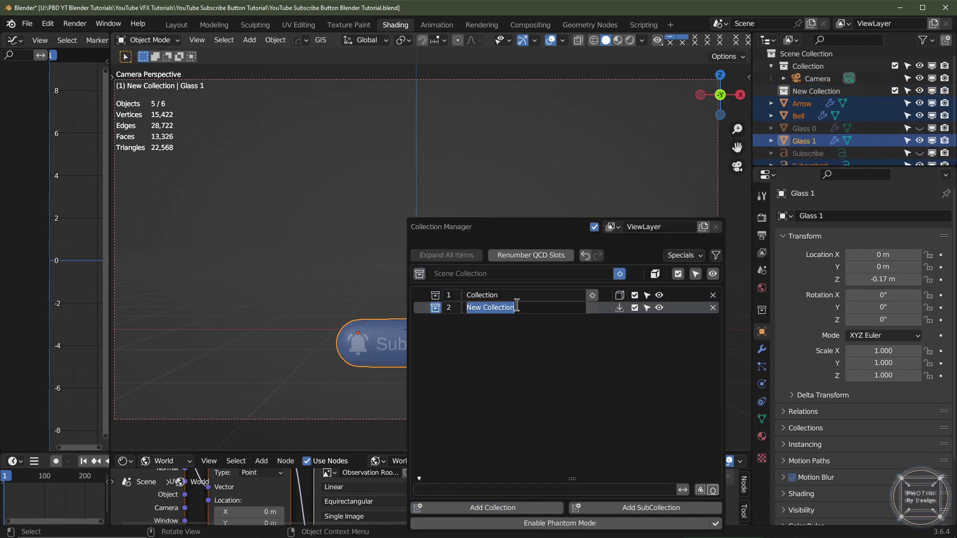
pyautogui.write('Subscribed')
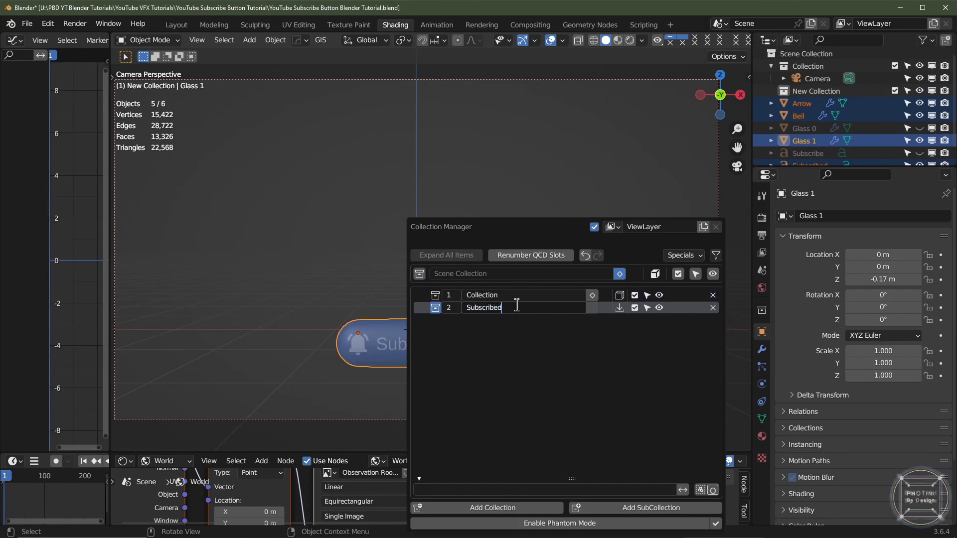
pyautogui.press('Return')
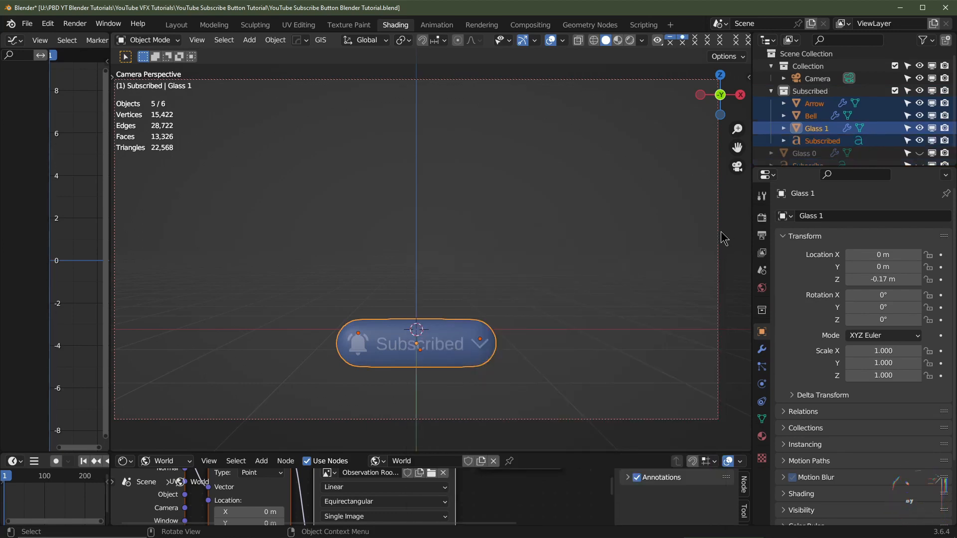
# Exclude the Subscribed collection from the view layer and unhide Glass 0 and the Subscribe text
pyautogui.click(771, 92)
pyautogui.click(895, 92)
pyautogui.click(919, 105)
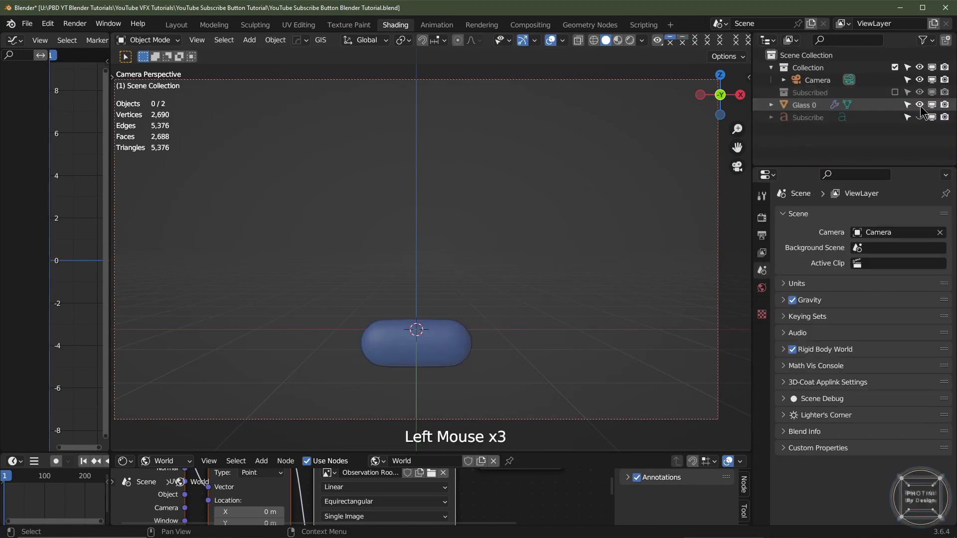
pyautogui.click(920, 117)
# Move Glass 0 and the Subscribe text into a new collection named Subscribe
pyautogui.click(809, 118)
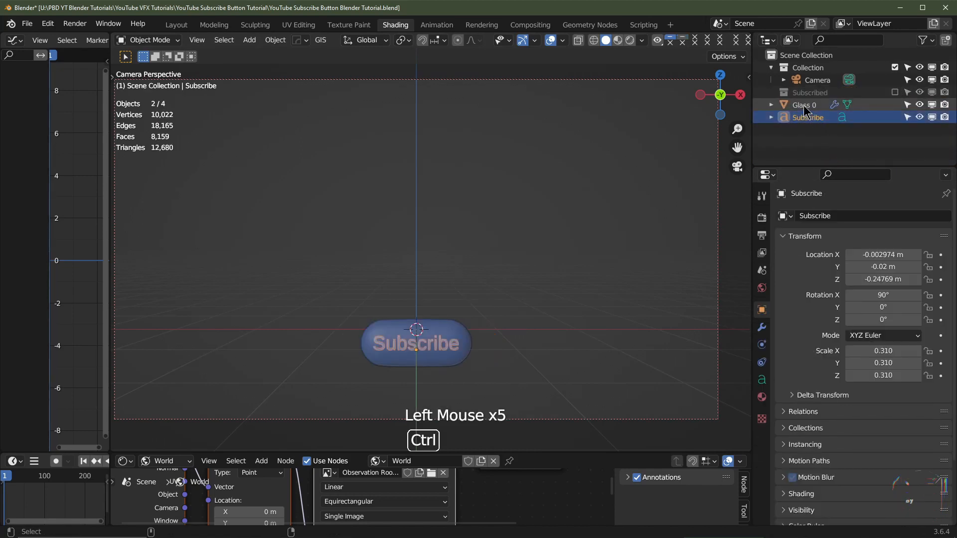
pyautogui.keyDown('ctrl'); pyautogui.click(804, 105); pyautogui.keyUp('ctrl')
pyautogui.click(806, 106)
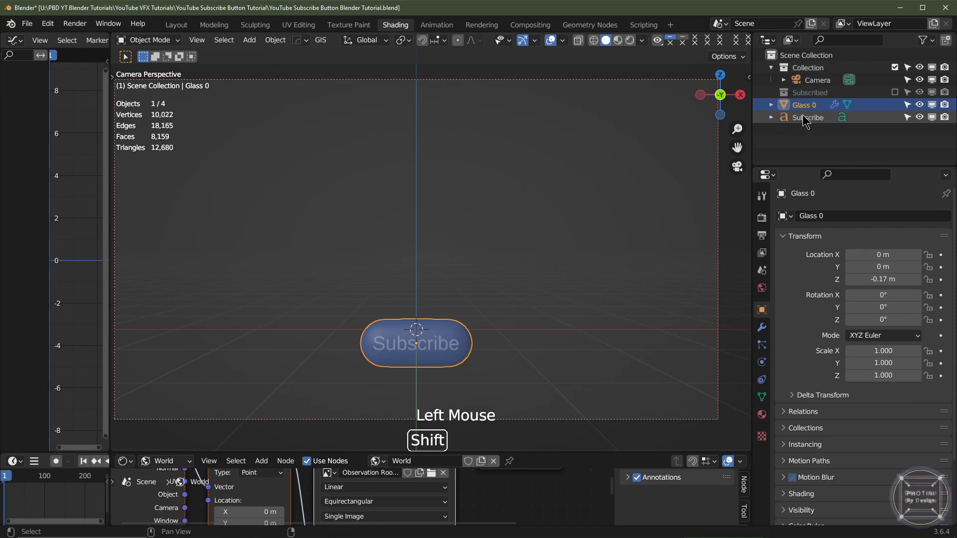
pyautogui.keyDown('shift'); pyautogui.click(806, 118); pyautogui.keyUp('shift')
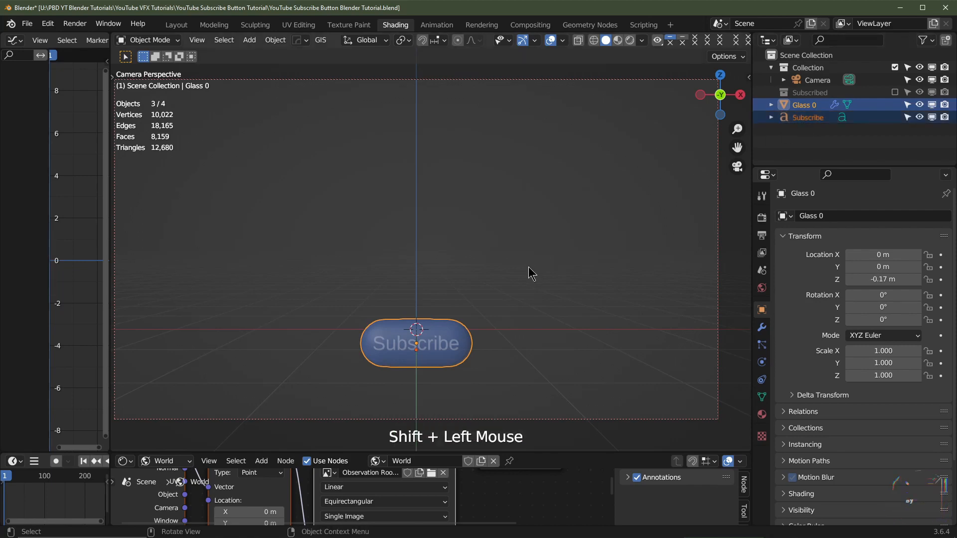
pyautogui.press('m')
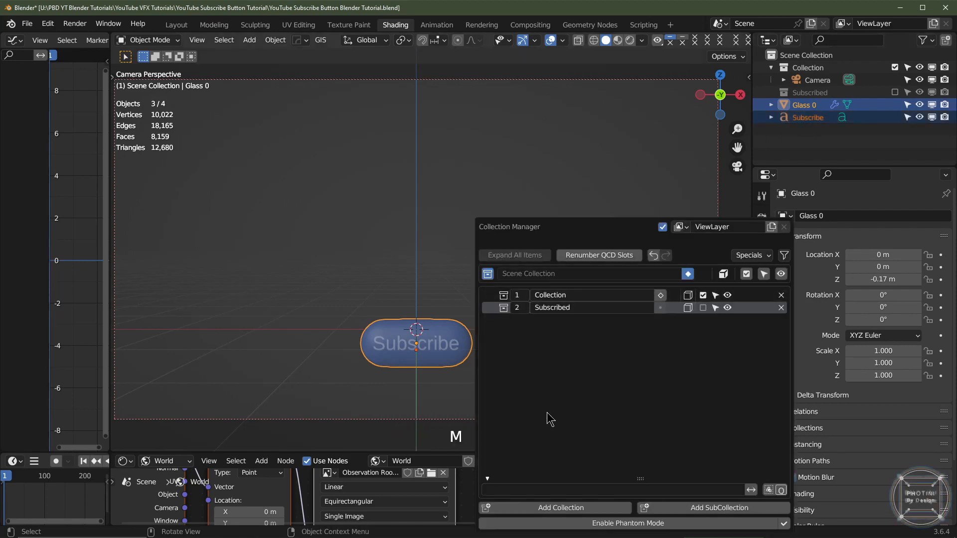
pyautogui.click(547, 506)
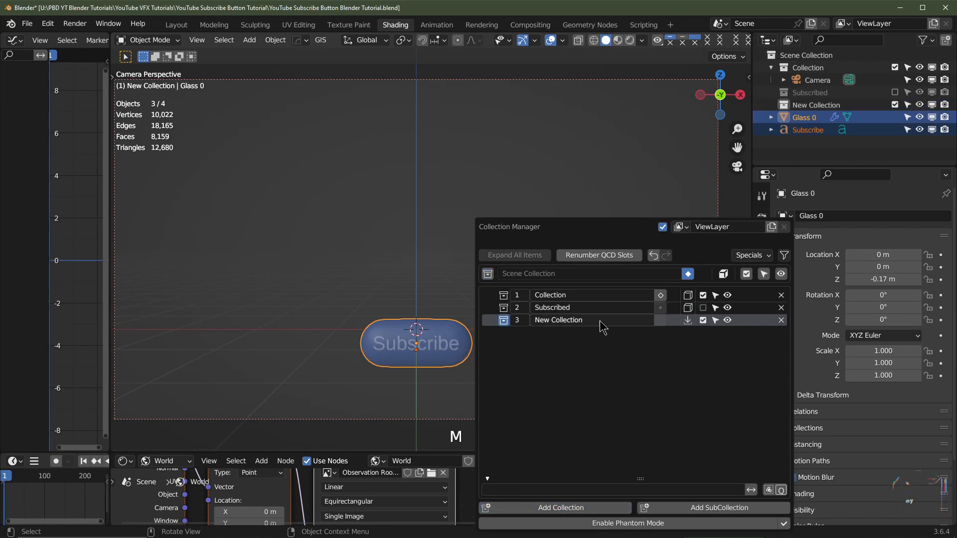
pyautogui.doubleClick(596, 319)
pyautogui.write('Sub')
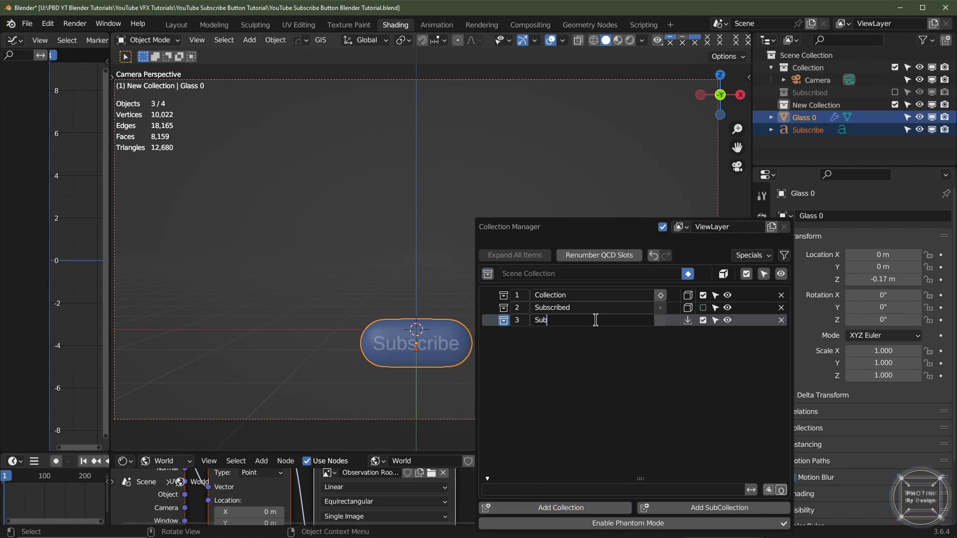
pyautogui.write('scribe')
pyautogui.press('Return')
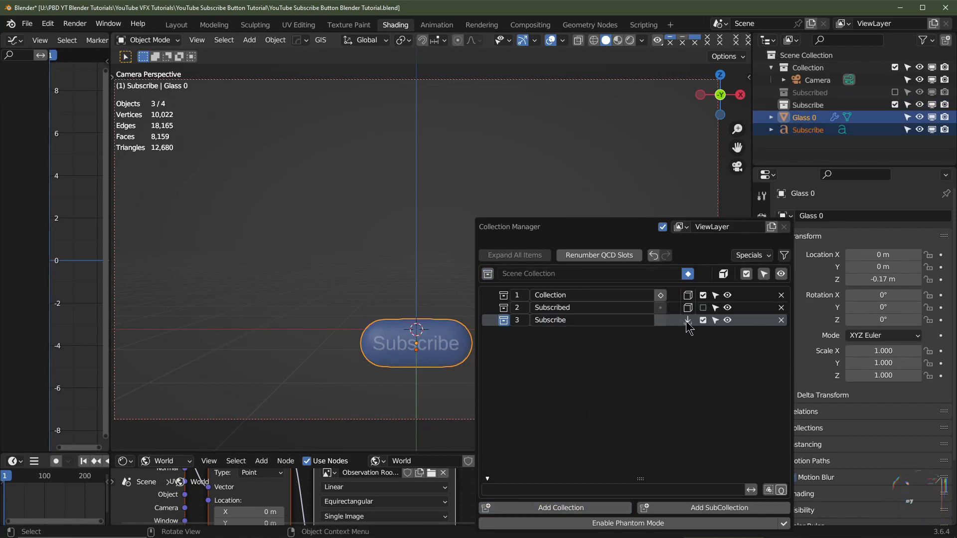
# Exclude the Subscribe collection, then re-enable and expand the Subscribed collection
pyautogui.click(895, 105)
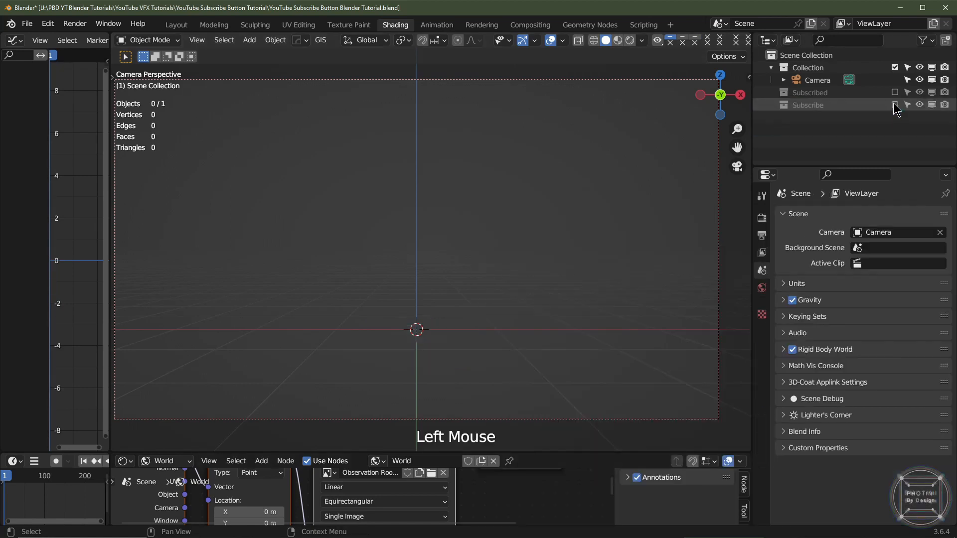
pyautogui.click(895, 92)
pyautogui.click(771, 92)
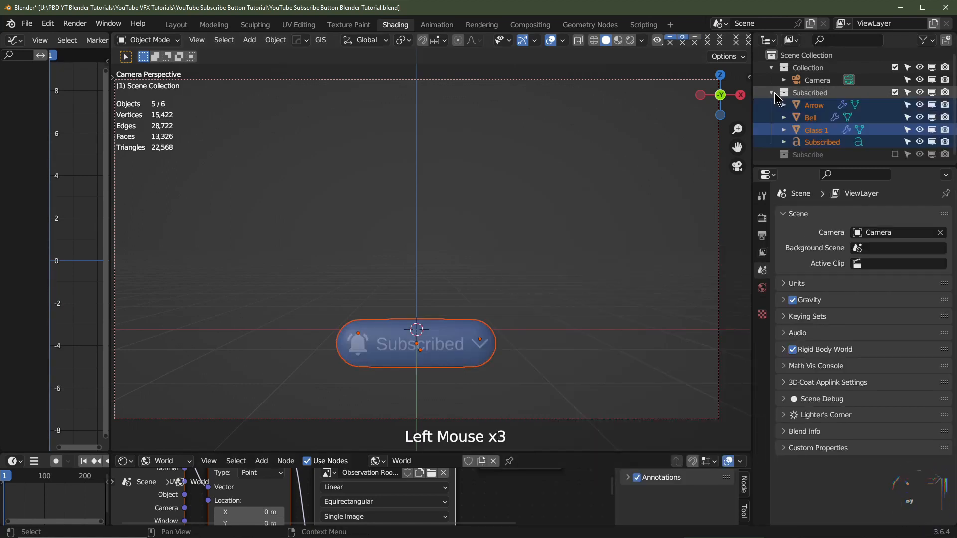
# Parent Arrow, Bell and the Subscribed text to Glass 1 using the Object option
pyautogui.click(814, 105)
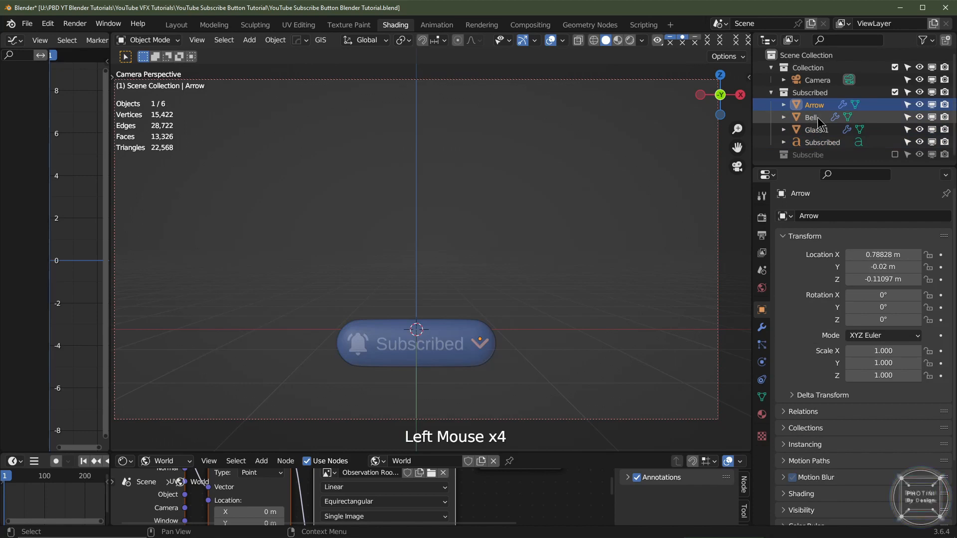
pyautogui.keyDown('ctrl'); pyautogui.click(818, 118); pyautogui.keyUp('ctrl')
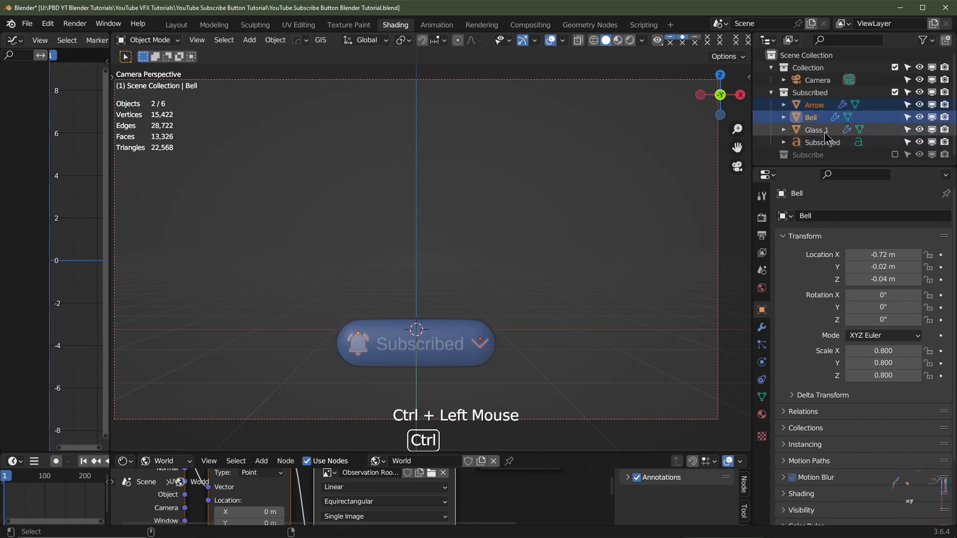
pyautogui.keyDown('ctrl'); pyautogui.click(822, 142); pyautogui.keyUp('ctrl')
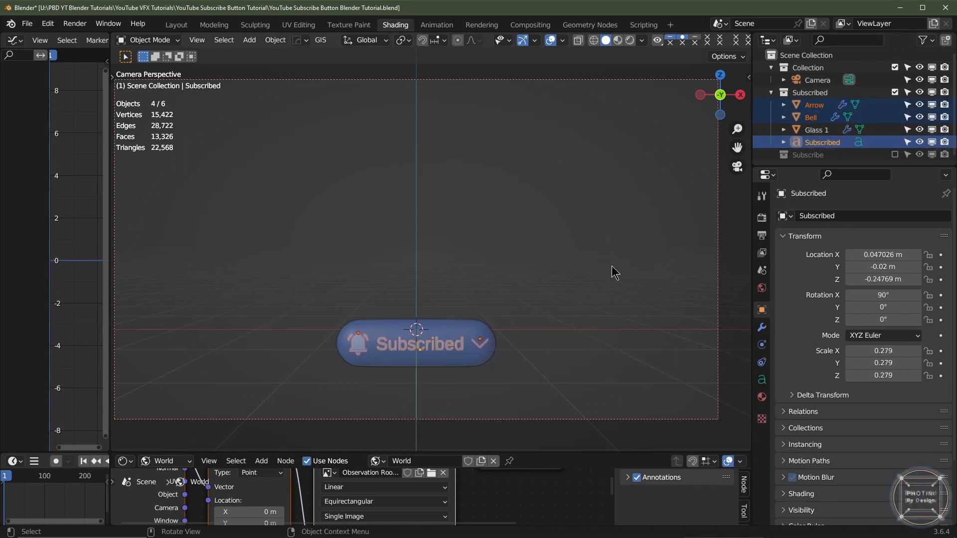
pyautogui.keyDown('shift'); pyautogui.click(455, 329); pyautogui.keyUp('shift')
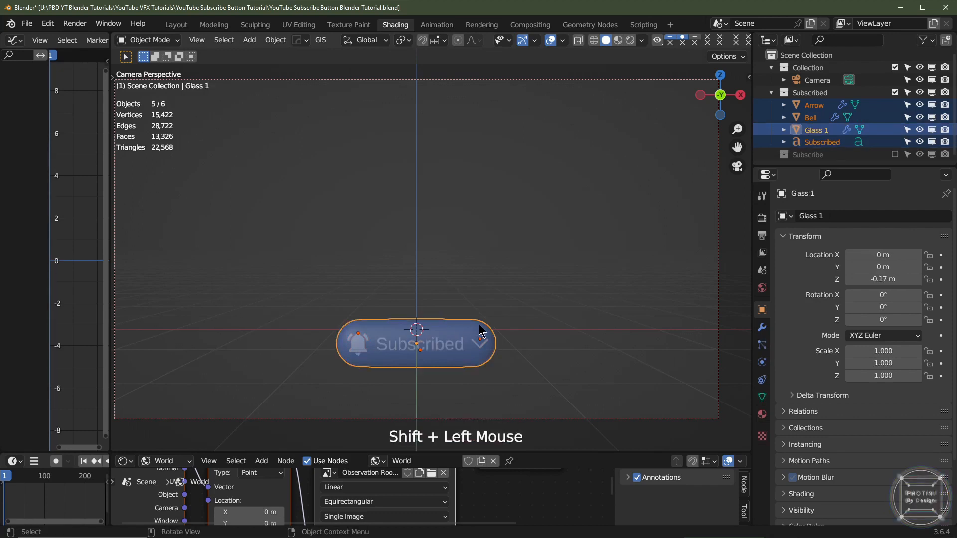
pyautogui.hotkey('ctrl', 'p')
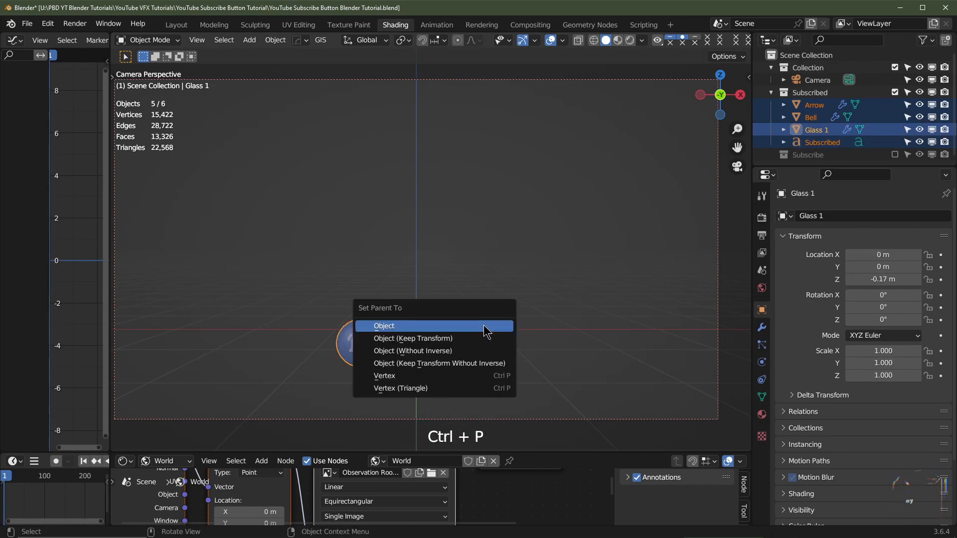
pyautogui.click(485, 332)
pyautogui.click(461, 325)
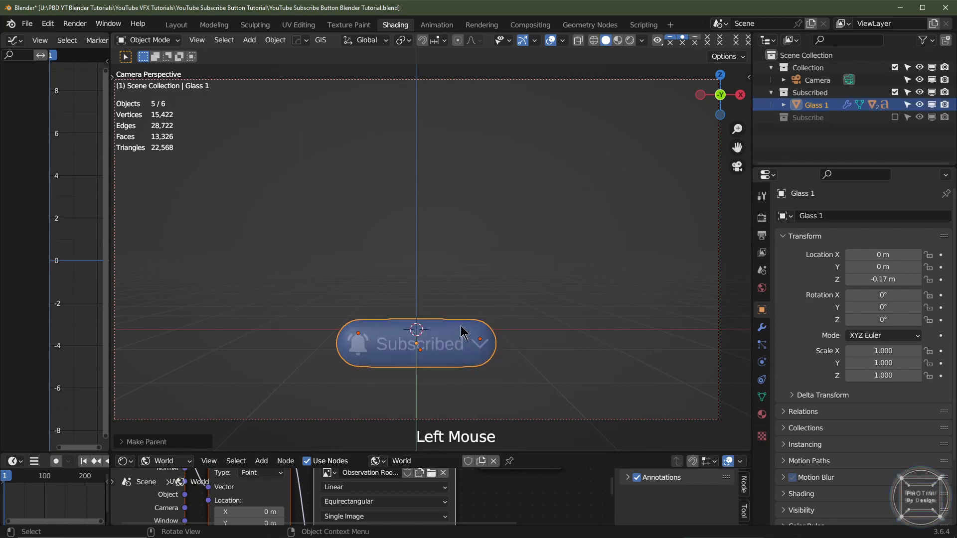
# Try moving Glass 1 alone to test whether its parented parts follow
pyautogui.click(530, 340)
pyautogui.click(468, 330)
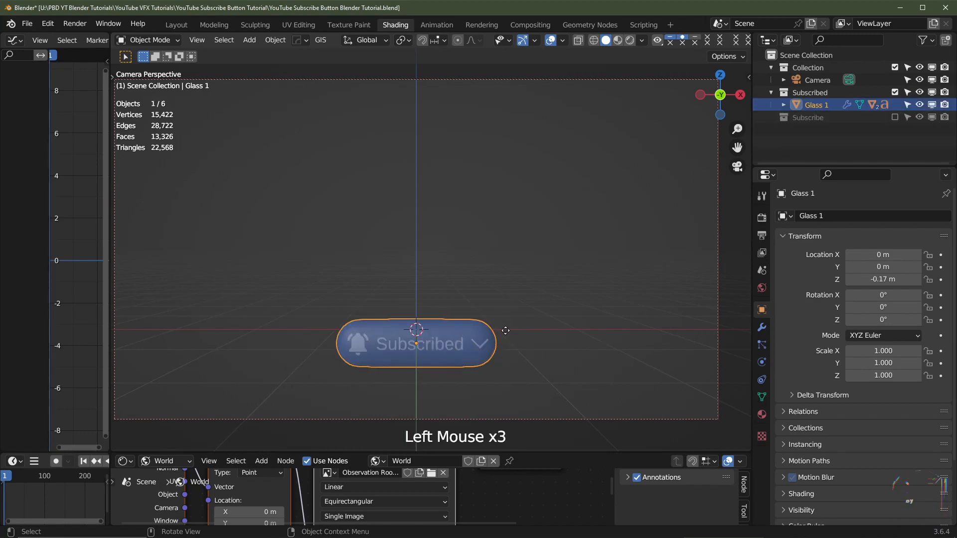
pyautogui.press('g')
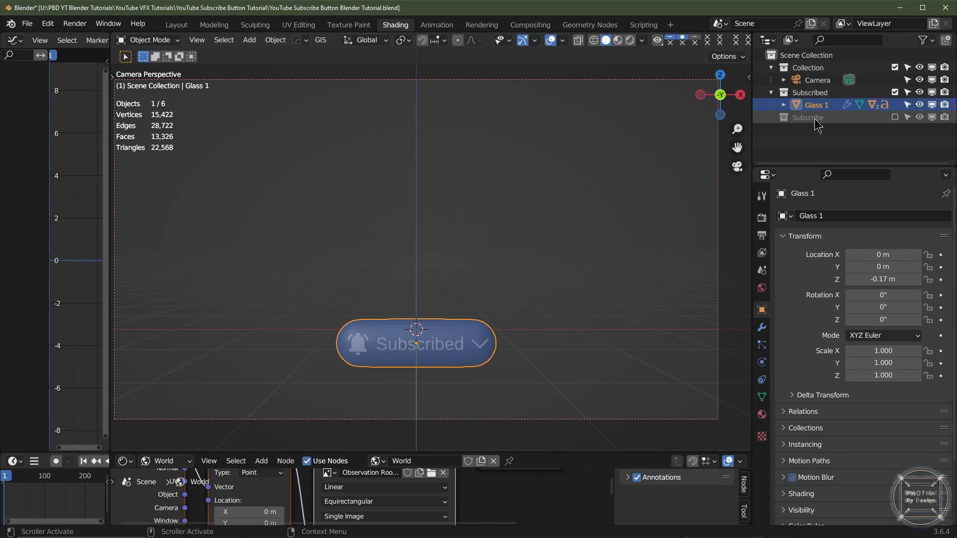
# Exclude the Subscribed collection and re-enable the Subscribe collection so only the Subscribe button is shown
pyautogui.click(894, 94)
pyautogui.click(896, 105)
pyautogui.click(421, 348)
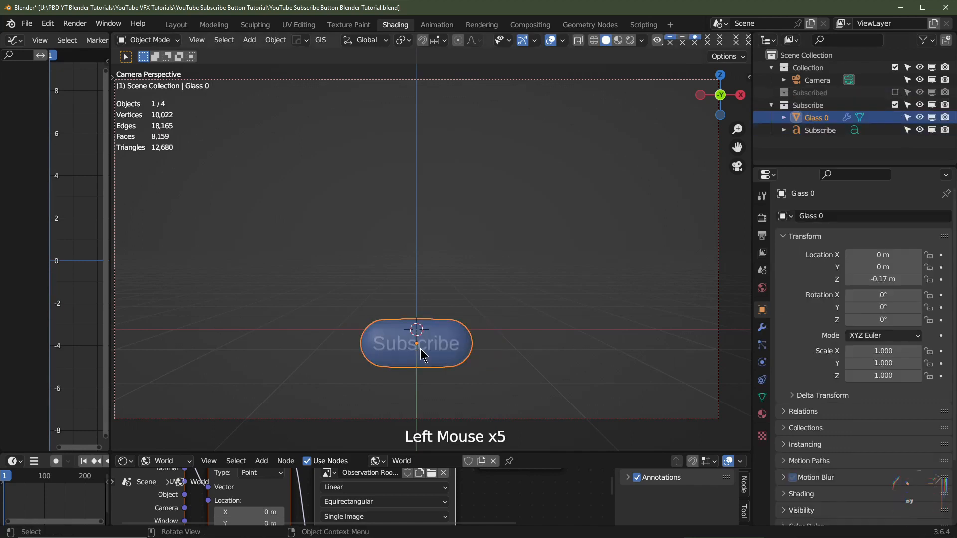
# Parent the Subscribe text to Glass 0 using the Object (Keep Transform) option
pyautogui.click(818, 131)
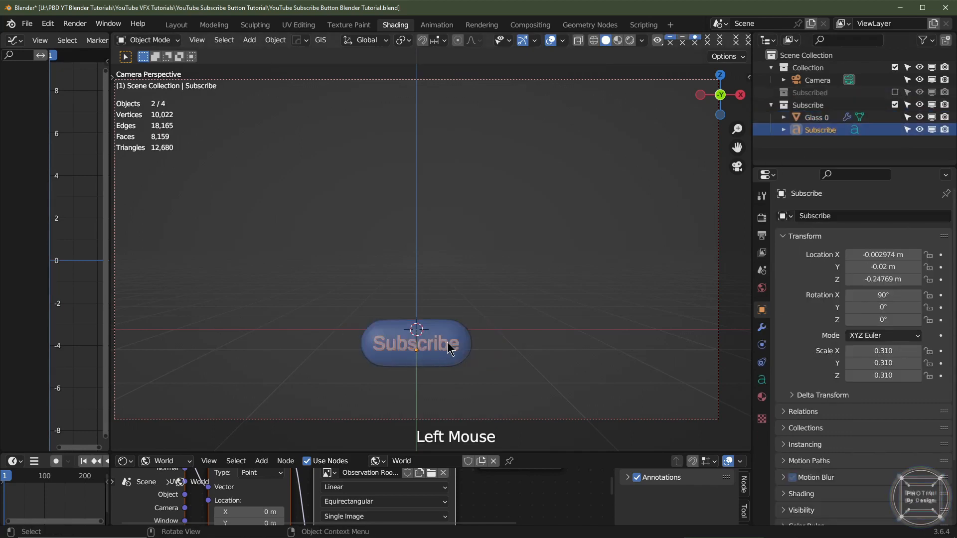
pyautogui.press('shift')
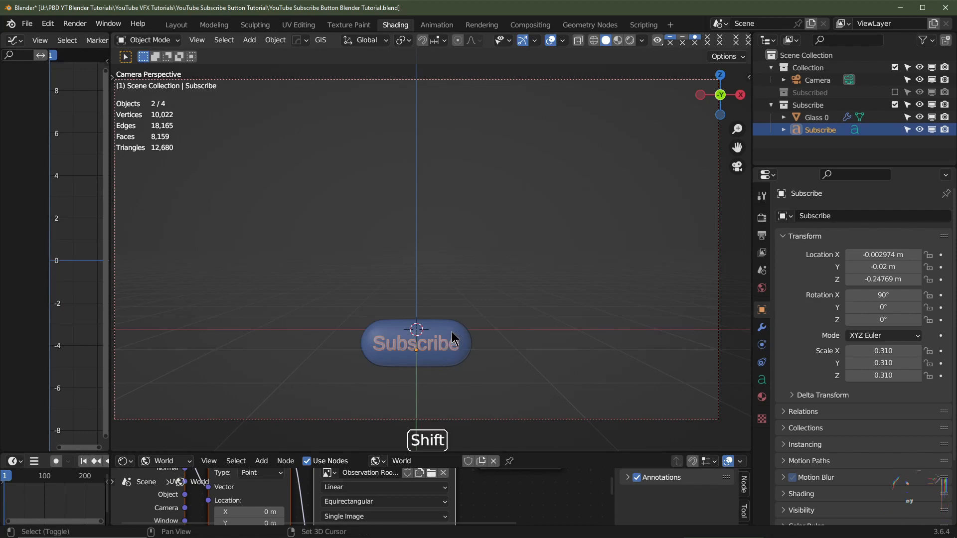
pyautogui.keyDown('shift'); pyautogui.click(451, 331); pyautogui.keyUp('shift')
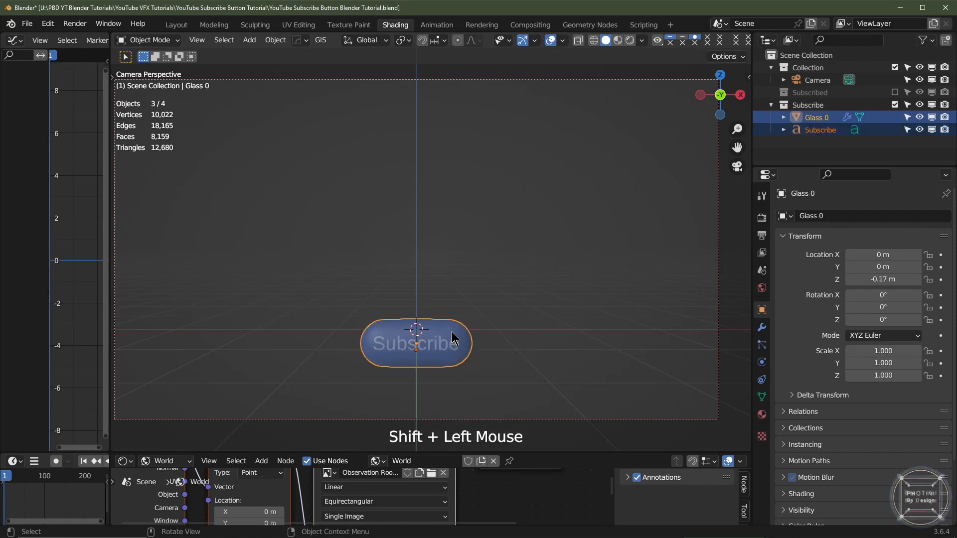
pyautogui.hotkey('ctrl', 'p')
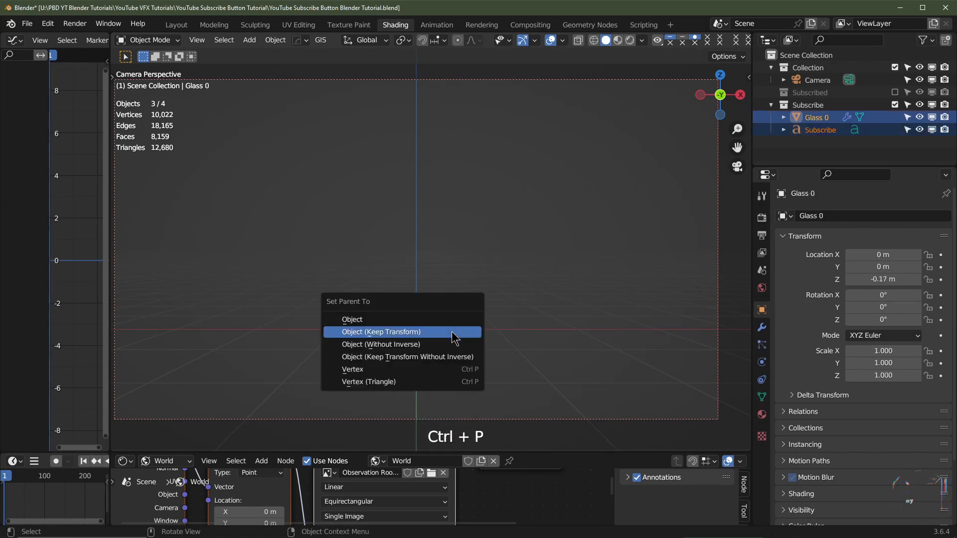
pyautogui.click(454, 332)
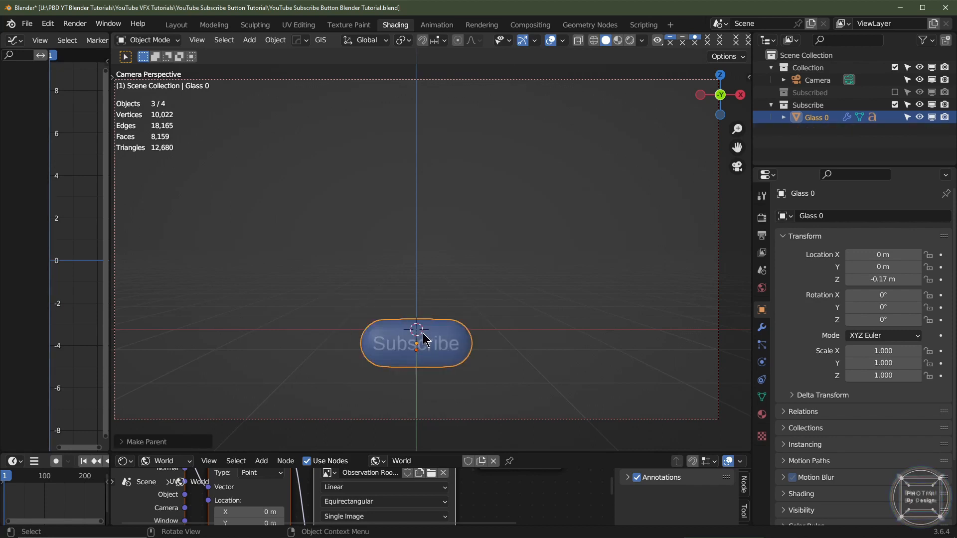
# Try moving Glass 0 alone to test whether the parented Subscribe text follows
pyautogui.doubleClick(442, 339)
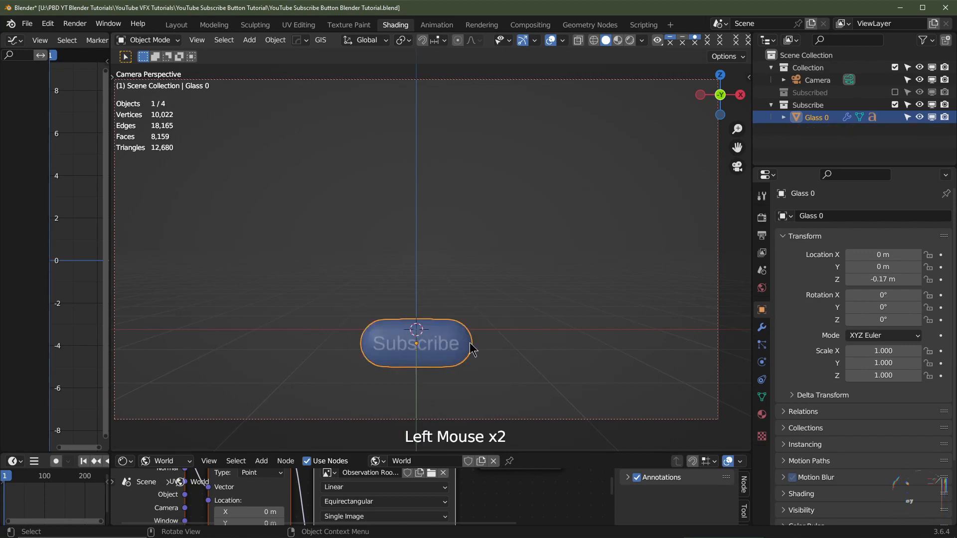
pyautogui.press('g')
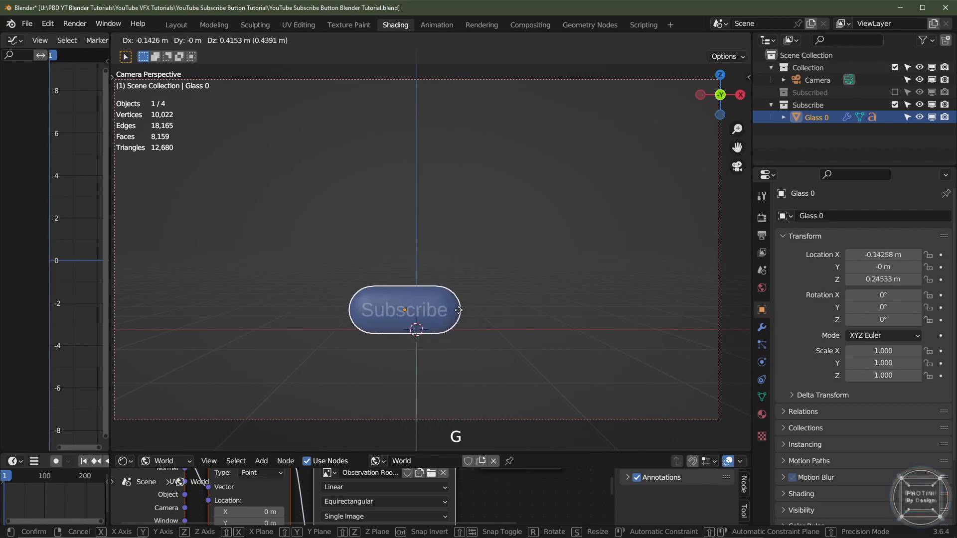
pyautogui.rightClick(461, 311)
# Set the scene's output frame rate to 30 fps
pyautogui.click(761, 235)
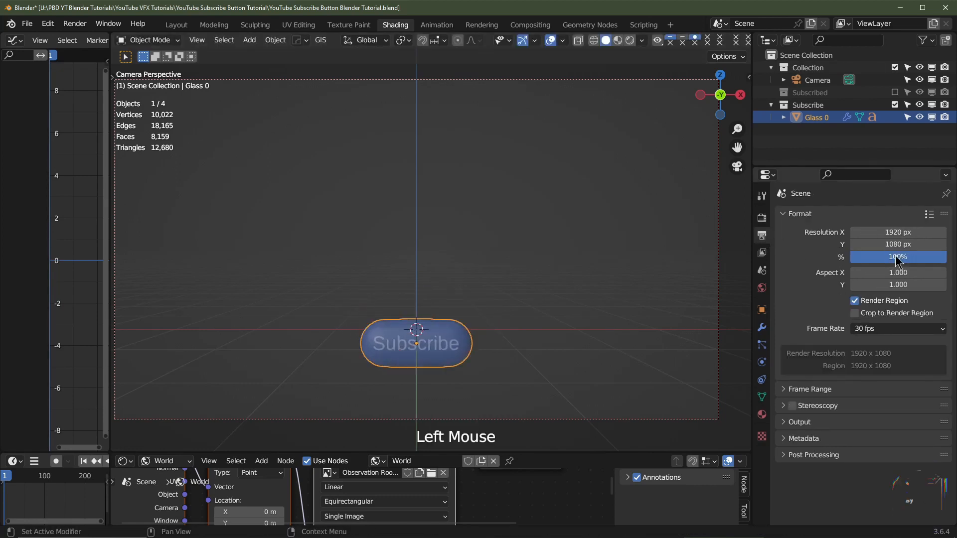
pyautogui.click(892, 329)
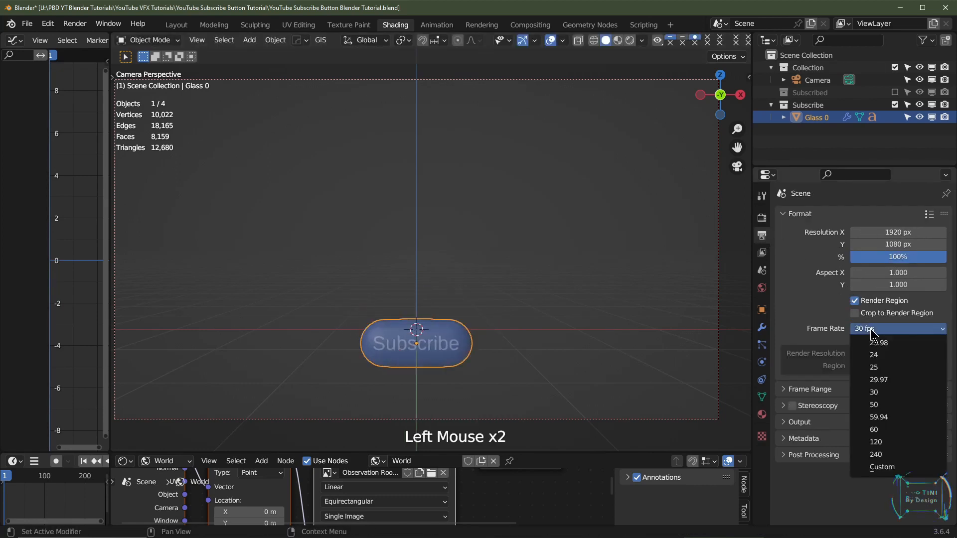
pyautogui.click(885, 393)
# Set the maximum samples for the final Cycles render to 512
pyautogui.click(761, 218)
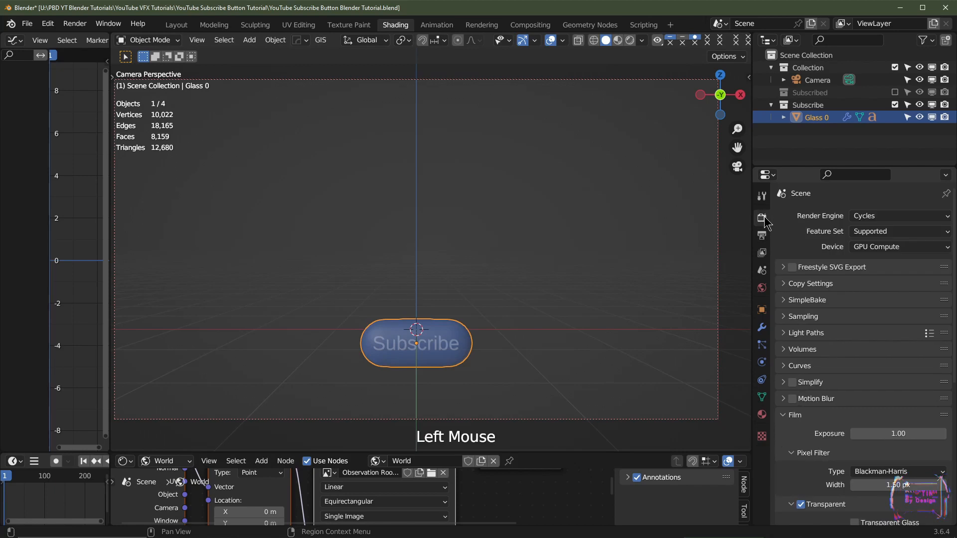
pyautogui.click(816, 321)
pyautogui.scroll(-3, 847, 324)
pyautogui.click(889, 332)
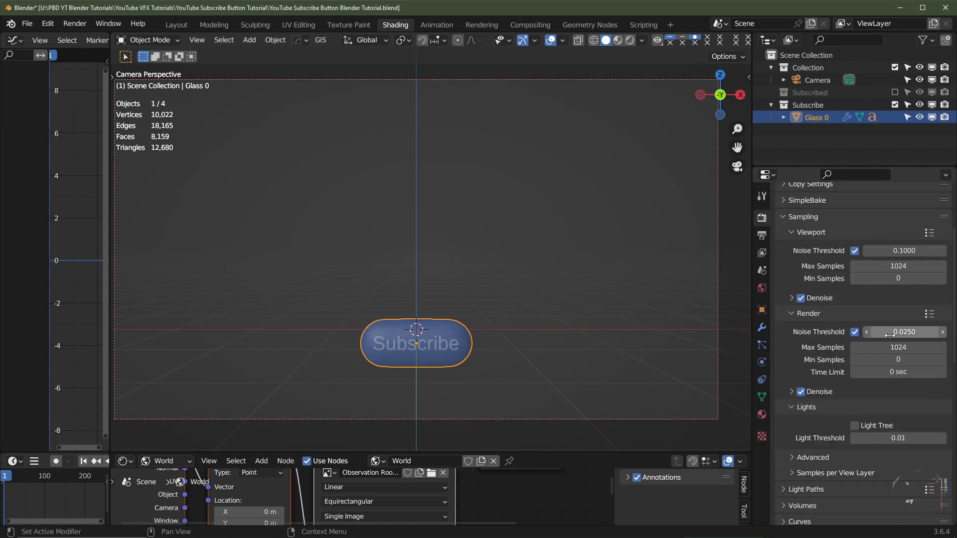
pyautogui.click(890, 348)
pyautogui.write('512')
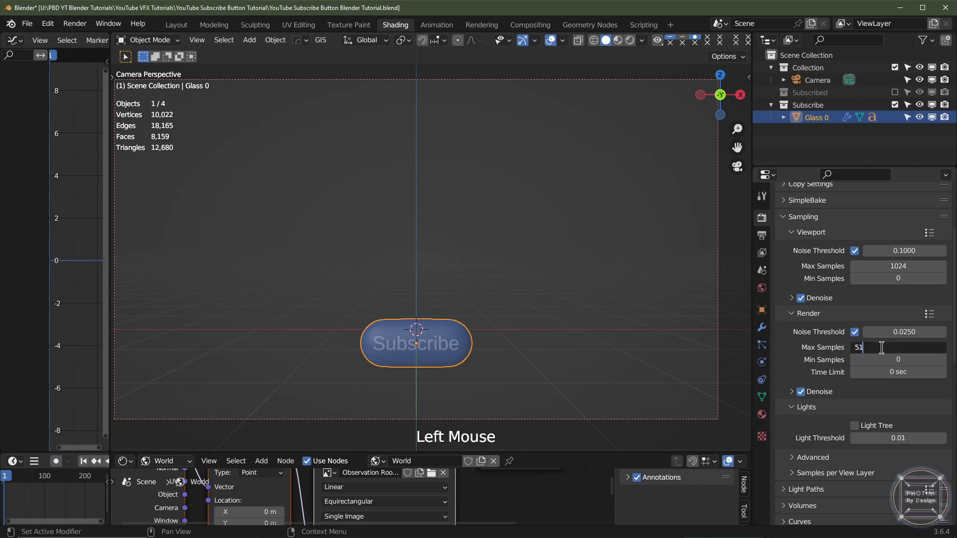
pyautogui.press('Return')
pyautogui.scroll(-2, 882, 347)
pyautogui.scroll(2, 882, 348)
# Enable motion blur for the Cycles render and set its shutter to 0.6
pyautogui.click(763, 236)
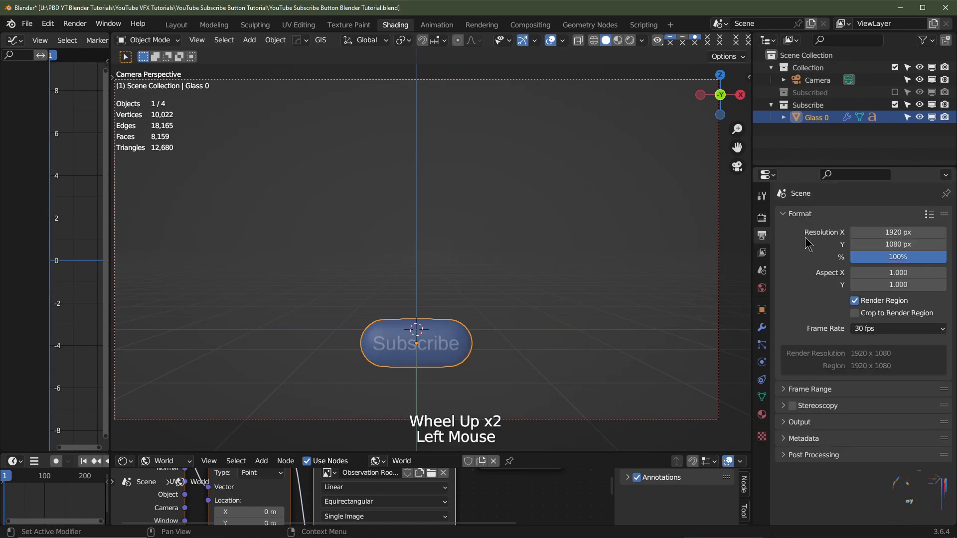
pyautogui.click(761, 218)
pyautogui.scroll(-6, 842, 381)
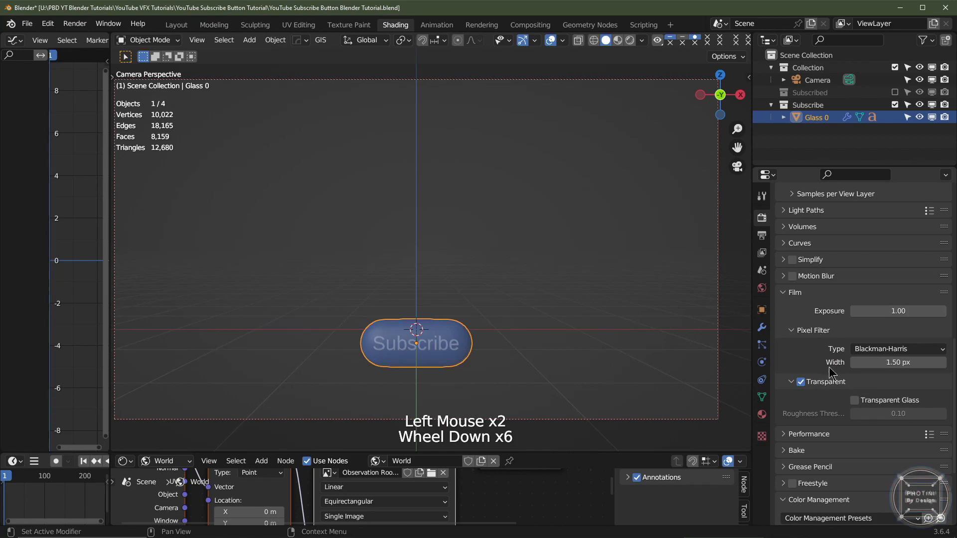
pyautogui.scroll(-2, 830, 371)
pyautogui.scroll(2, 818, 349)
pyautogui.click(784, 296)
pyautogui.click(792, 296)
pyautogui.click(783, 296)
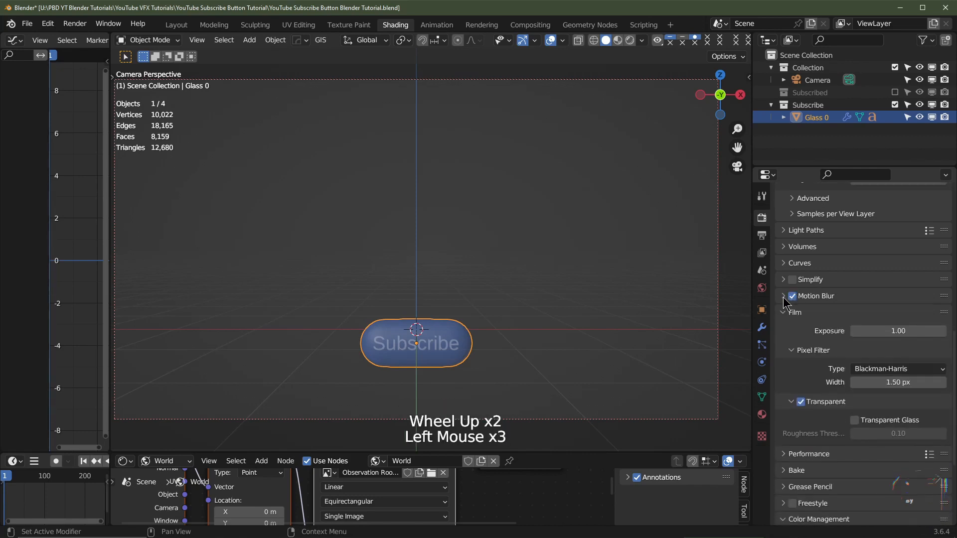
pyautogui.click(783, 296)
pyautogui.click(900, 328)
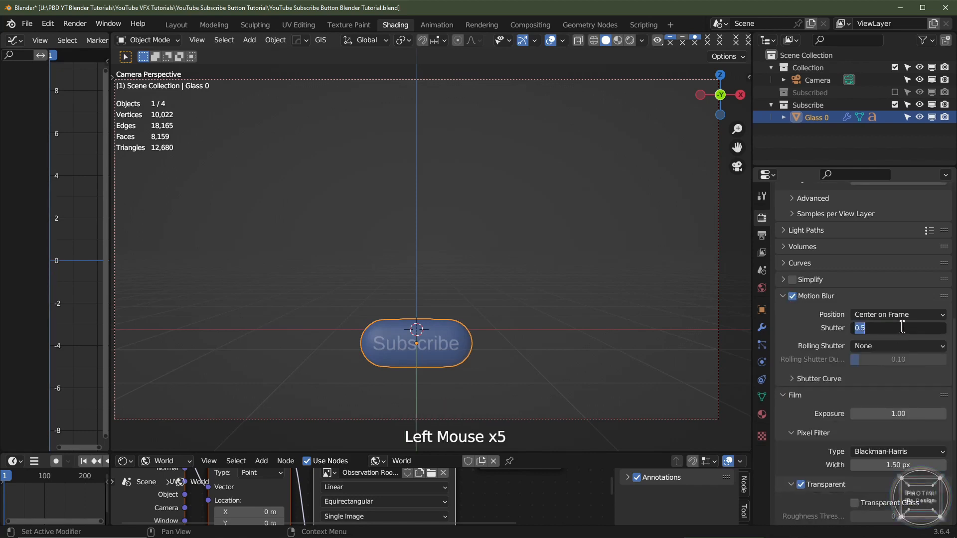
pyautogui.write('0.6')
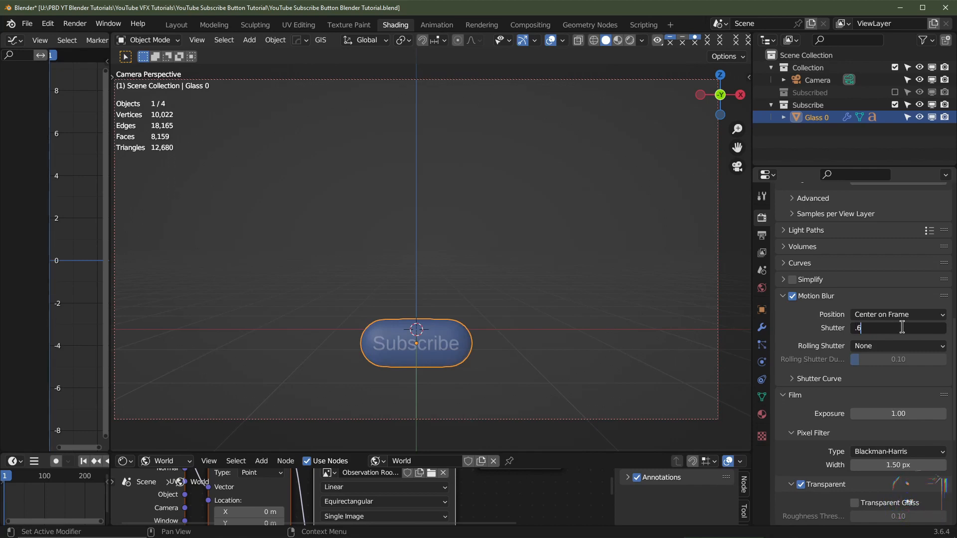
pyautogui.press('Return')
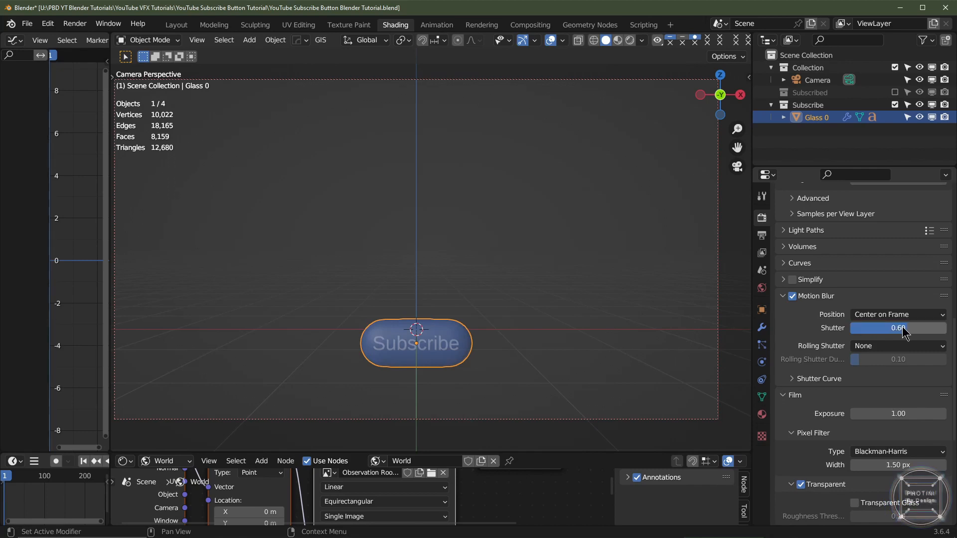
# Switch the viewport to the front view and set the timeline's end frame to 120
pyautogui.scroll(10, 903, 333)
pyautogui.press('KP_1')
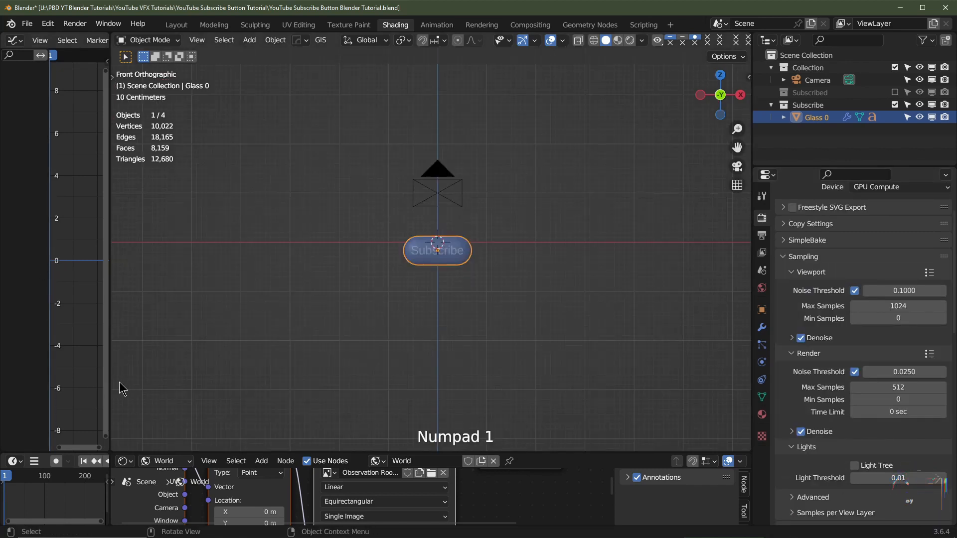
pyautogui.click(217, 461)
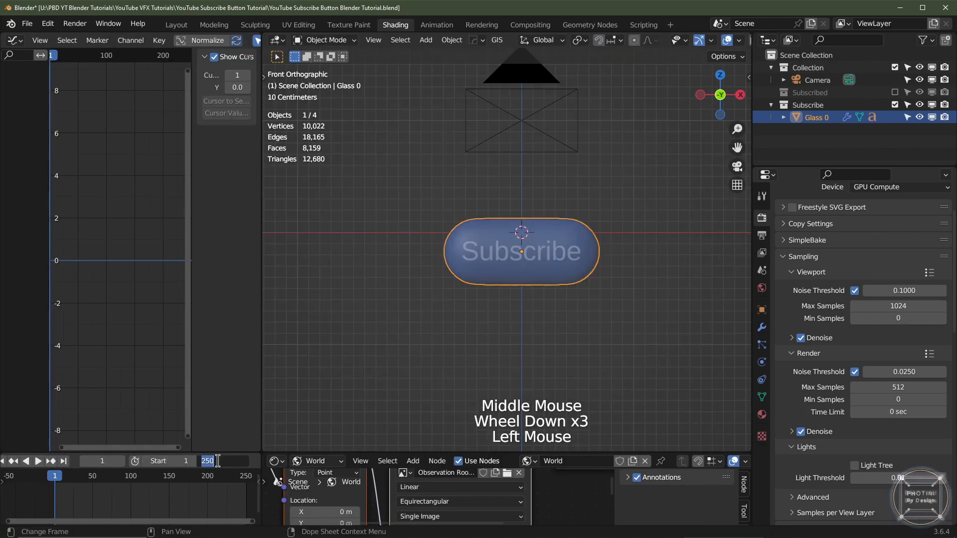
pyautogui.write('1220')
pyautogui.press('KP_Enter')
pyautogui.click(217, 461)
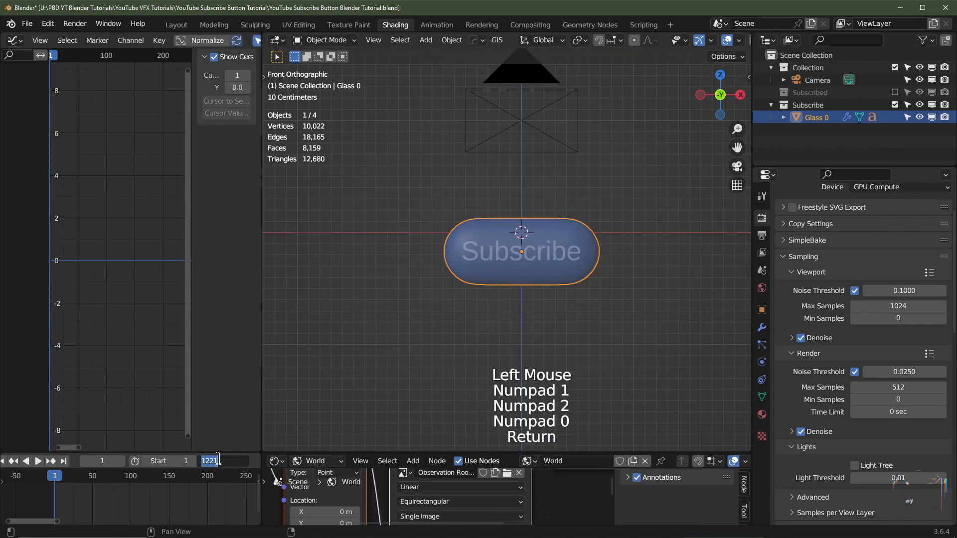
pyautogui.press('BackSpace')
pyautogui.write('120')
pyautogui.press('Return')
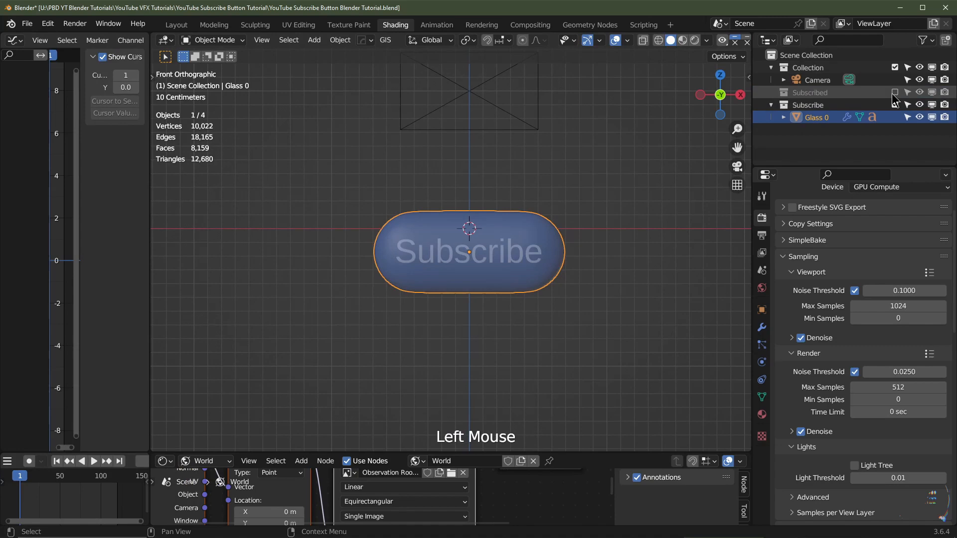
# Re-enable the Subscribed collection and move Glass 0 and Glass 1 together 0.2 m up along the Z axis
pyautogui.click(895, 93)
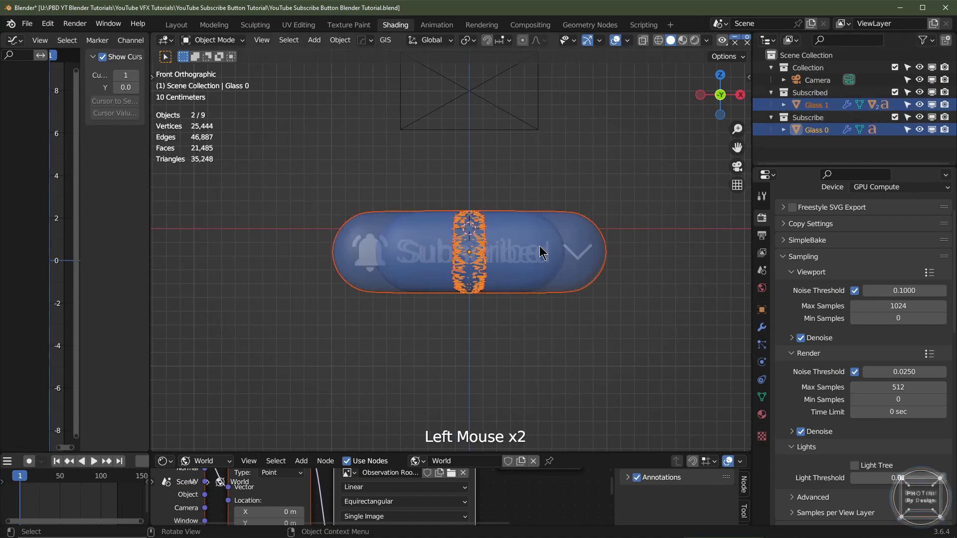
pyautogui.click(525, 252)
pyautogui.keyDown('shift'); pyautogui.click(578, 248); pyautogui.keyUp('shift')
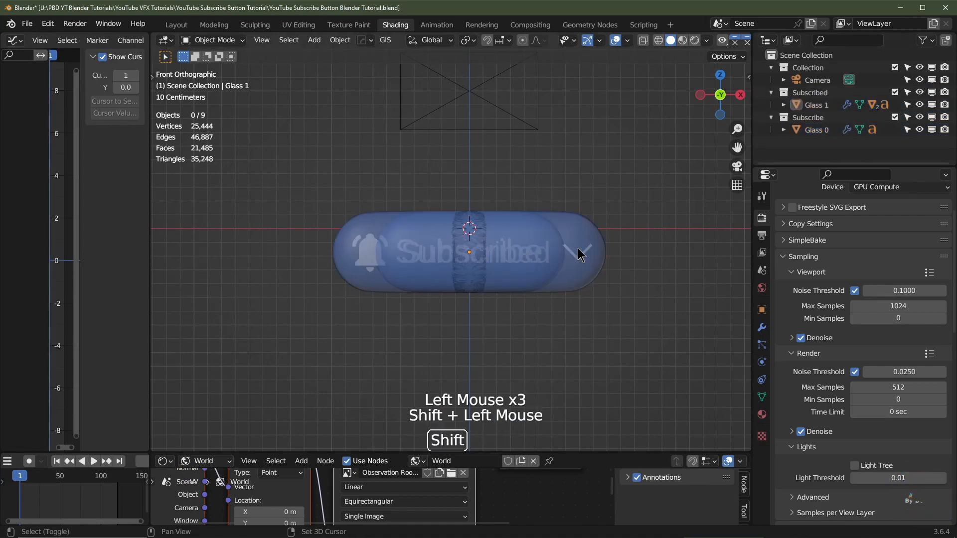
pyautogui.click(558, 232)
pyautogui.keyDown('shift'); pyautogui.click(539, 226); pyautogui.keyUp('shift')
pyautogui.doubleClick(538, 225)
pyautogui.scroll(3, 541, 234)
pyautogui.keyDown('shift'); pyautogui.moveTo(519, 279); pyautogui.dragTo(560, 300, button='middle'); pyautogui.keyUp('shift')
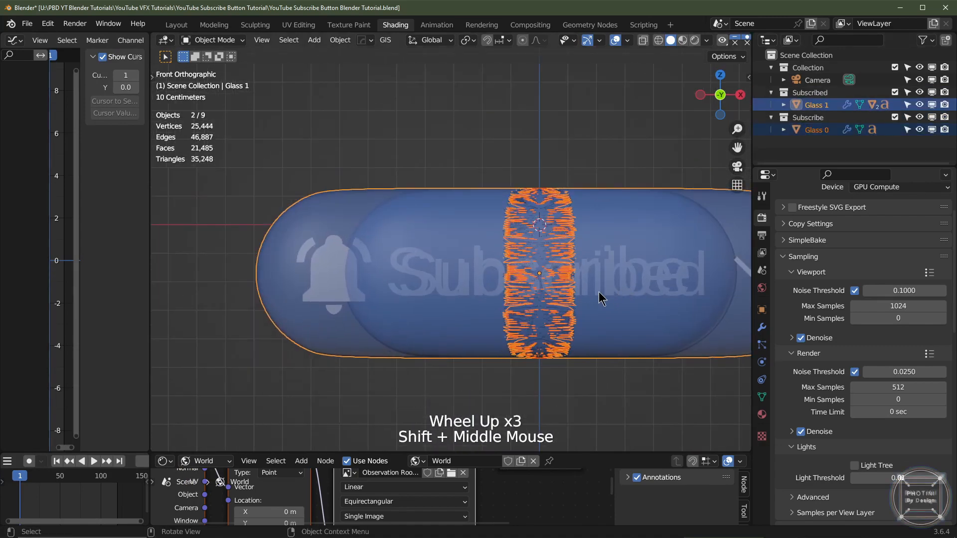
pyautogui.scroll(-2, 518, 334)
pyautogui.press('g')
pyautogui.press('ctrl')
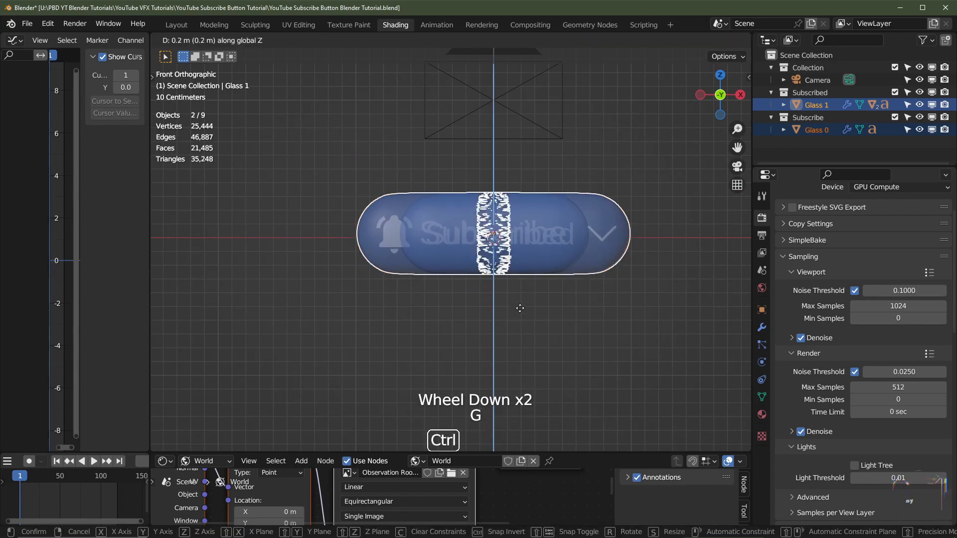
pyautogui.click(520, 307)
# Set the Z location of both Glass 1 and Glass 0 to 0 m, and exclude the Subscribed collection
pyautogui.scroll(2, 576, 242)
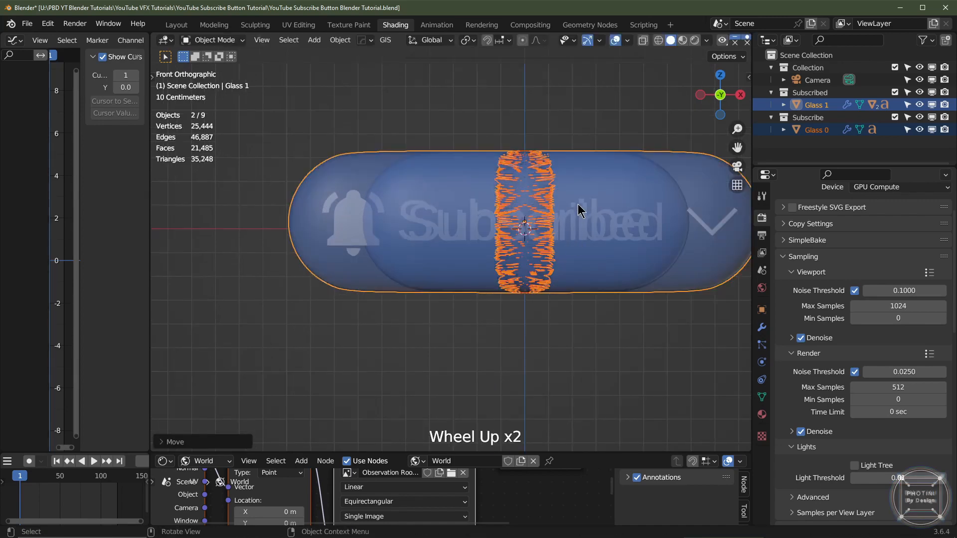
pyautogui.click(694, 175)
pyautogui.click(761, 309)
pyautogui.scroll(3, 878, 279)
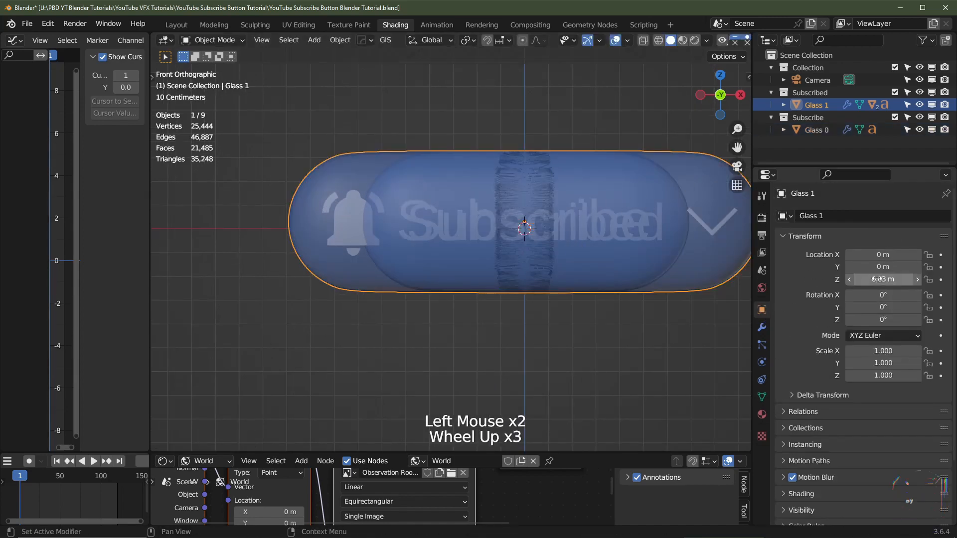
pyautogui.click(876, 279)
pyautogui.write('0')
pyautogui.press('Return')
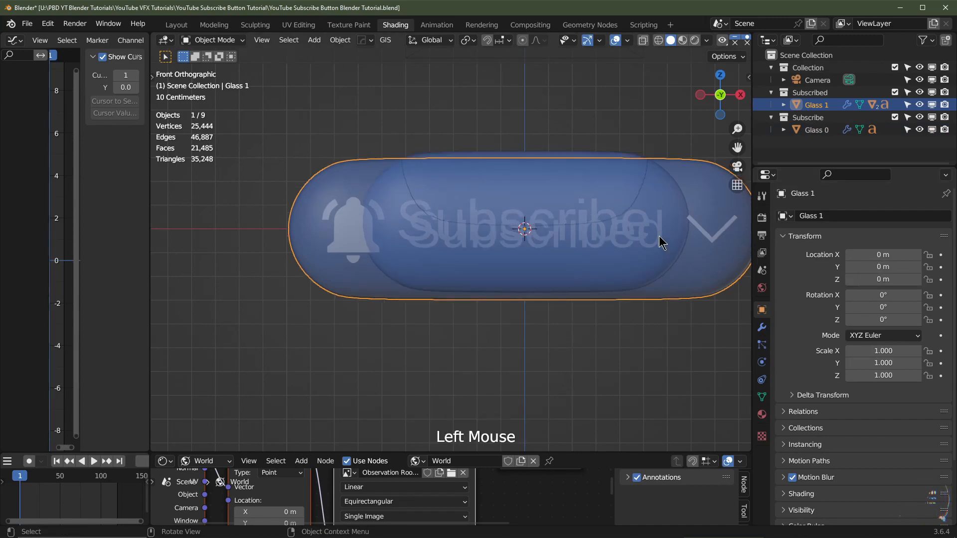
pyautogui.click(611, 151)
pyautogui.click(892, 280)
pyautogui.write('0')
pyautogui.press('Return')
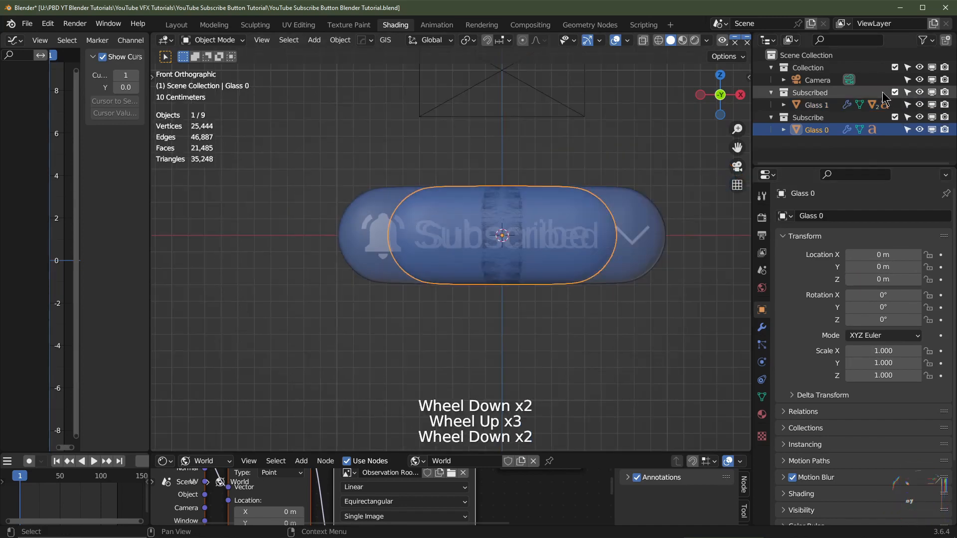
pyautogui.click(894, 92)
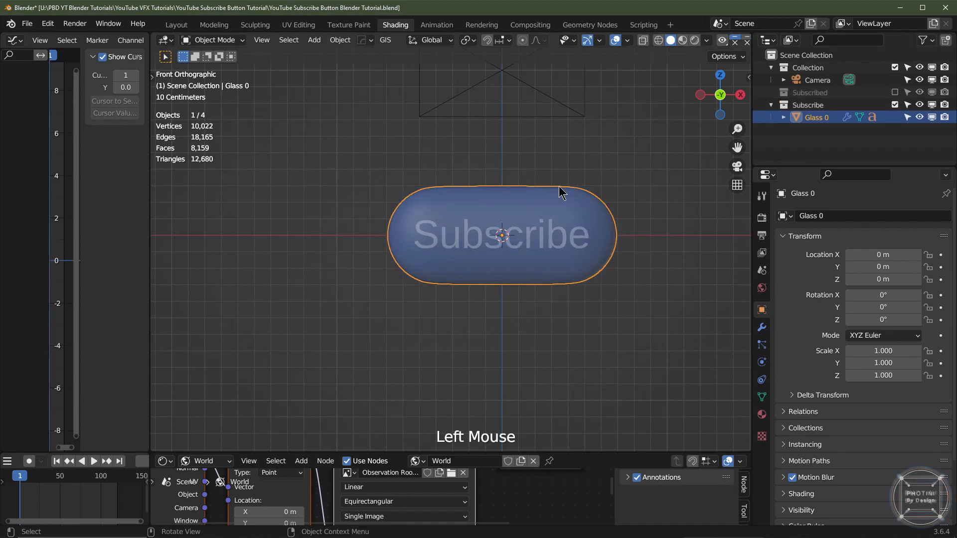
pyautogui.hotkey('ctrl', 'z')
pyautogui.hotkey('ctrl', 'z')
pyautogui.hotkey('ctrl', 'z')
pyautogui.hotkey('ctrl', 'z')
pyautogui.hotkey('ctrl', 'z')
pyautogui.hotkey('ctrl', 'z')
pyautogui.hotkey('ctrl', 'z')
pyautogui.hotkey('ctrl', 'z')
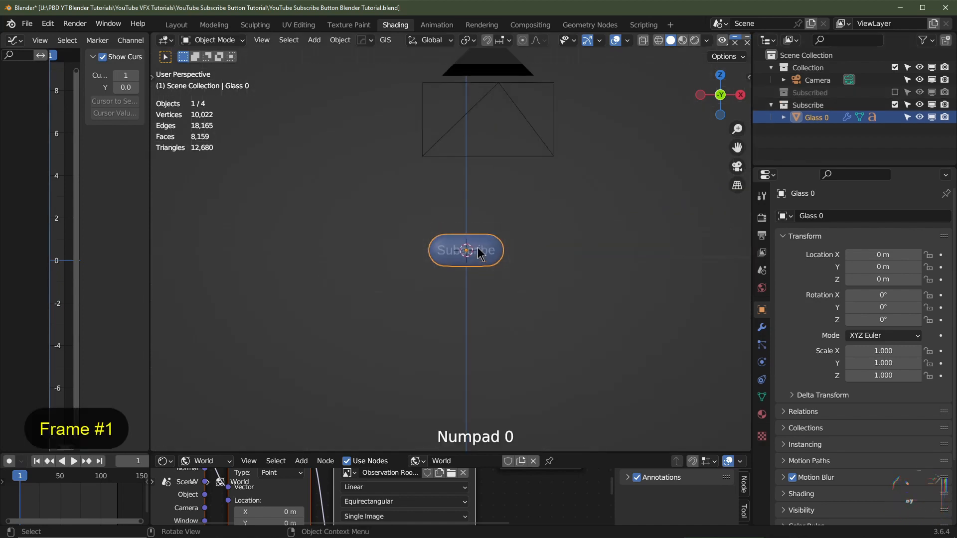
# In the camera view, move Glass 0 to -2 m on the Z axis and keyframe its location at frame 1
pyautogui.press('KP_0')
pyautogui.scroll(-1, 485, 291)
pyautogui.keyDown('shift'); pyautogui.moveTo(485, 292); pyautogui.dragTo(524, 254, button='middle'); pyautogui.keyUp('shift')
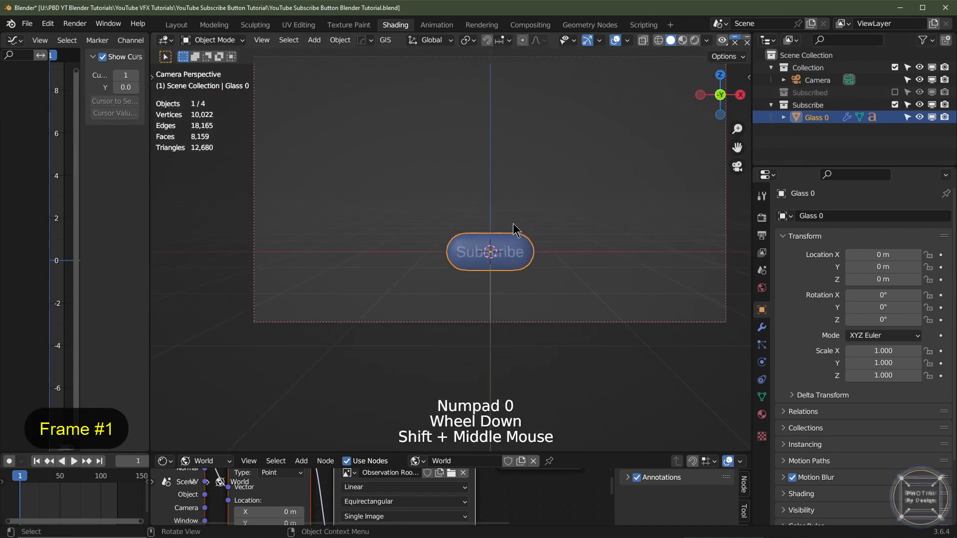
pyautogui.press('g')
pyautogui.press('z')
pyautogui.press('ctrl')
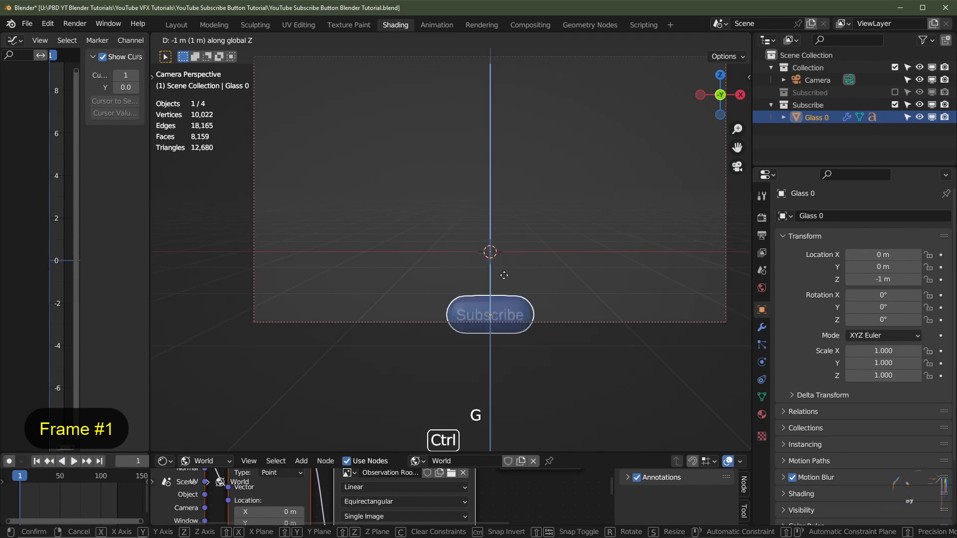
pyautogui.click(498, 329)
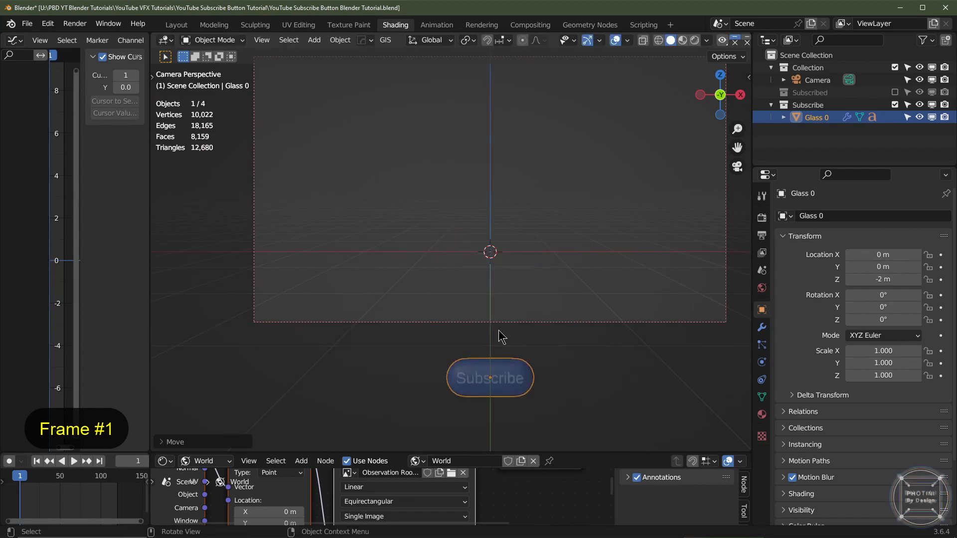
pyautogui.press('i')
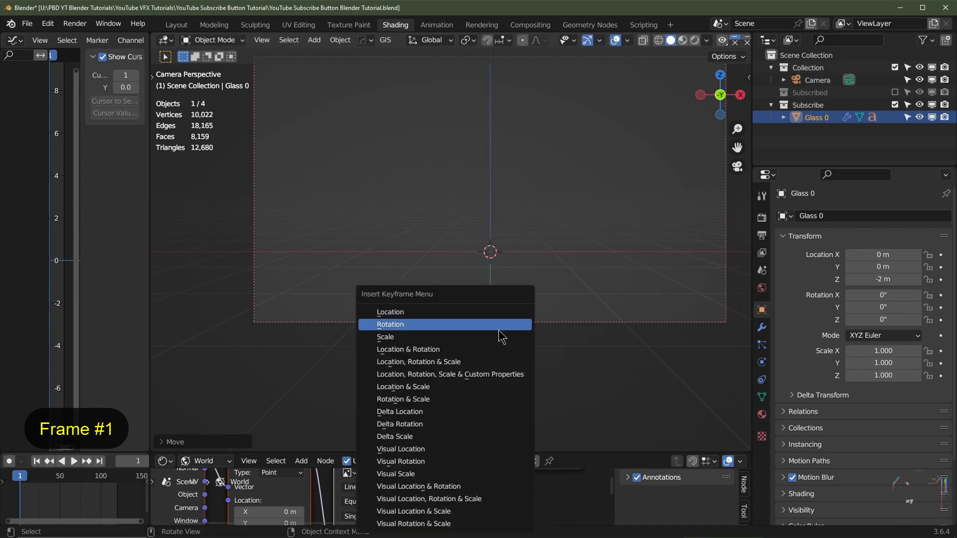
pyautogui.click(494, 312)
# At frame 10, move Glass 0 to 0 m on Z, keyframe its location, and play back the entrance
pyautogui.click(132, 461)
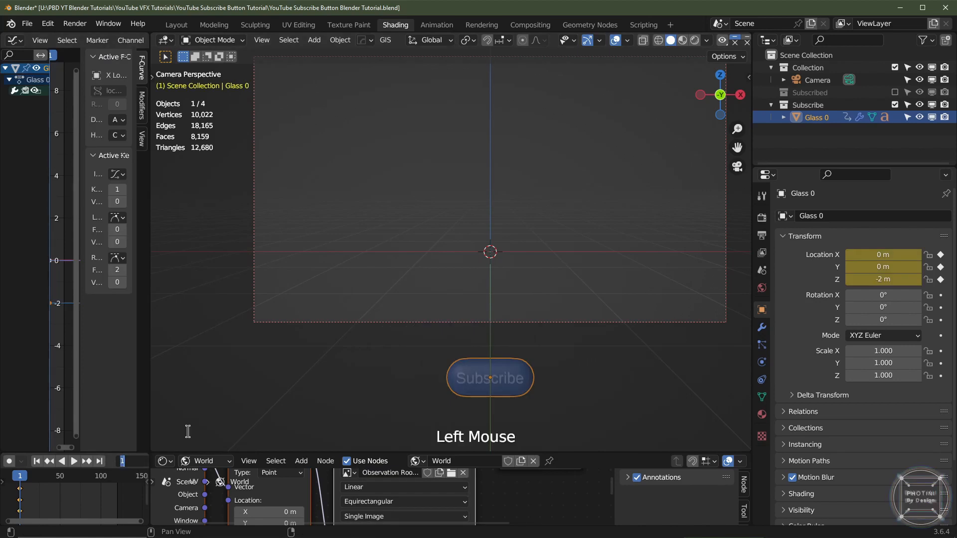
pyautogui.write('10')
pyautogui.press('Return')
pyautogui.press('g')
pyautogui.press('z')
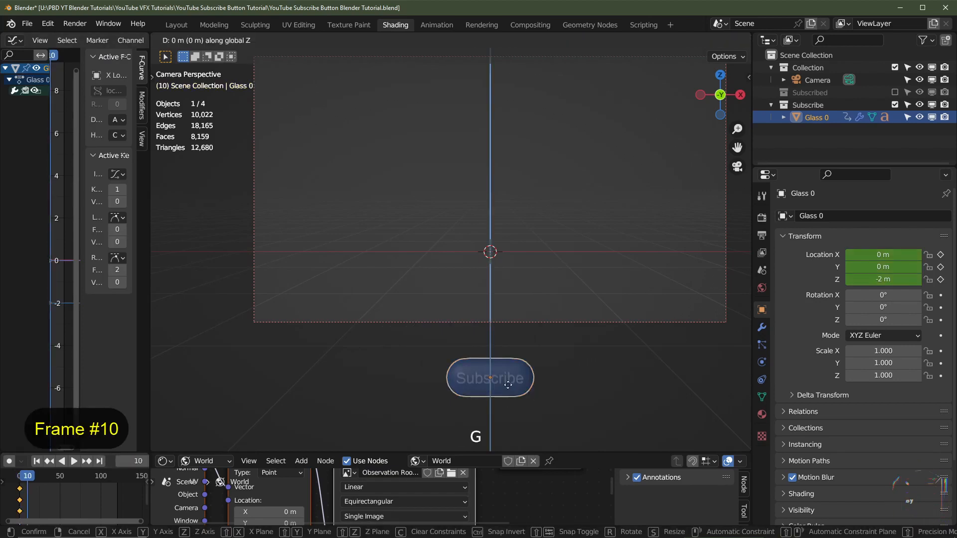
pyautogui.press('ctrl')
pyautogui.click(511, 278)
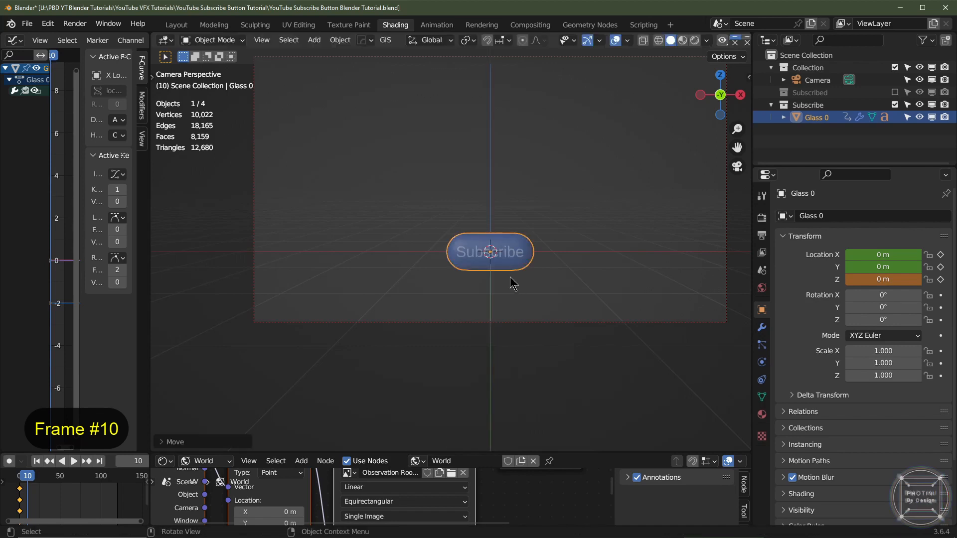
pyautogui.press('i')
pyautogui.click(512, 277)
pyautogui.hotkey('shift', 'Left')
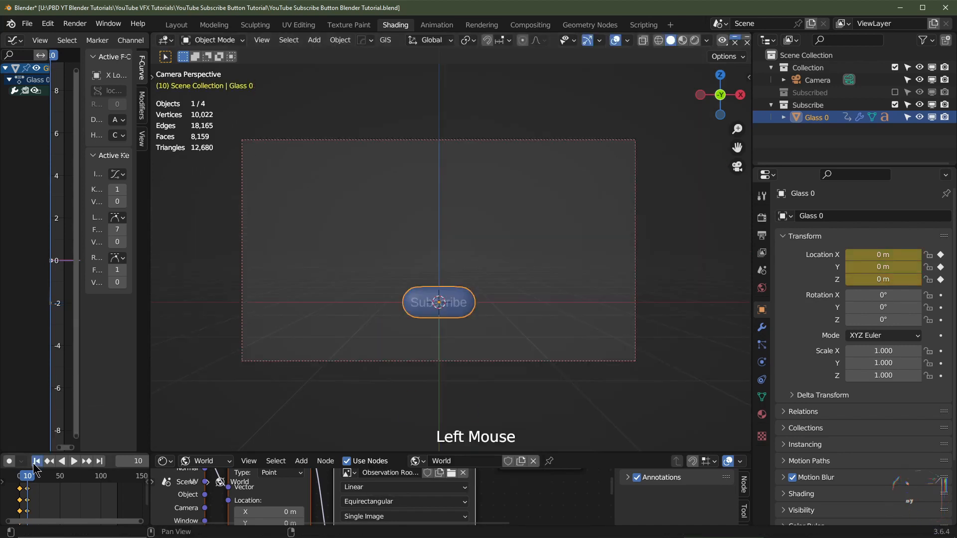
pyautogui.press('space')
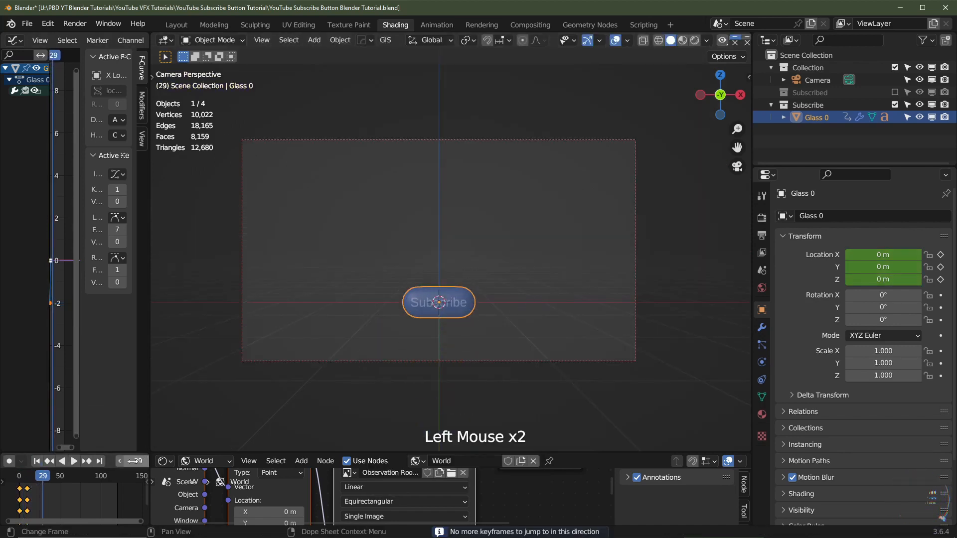
# Go to frame 30 and apply the Quick Explode effect to Glass 0
pyautogui.scroll(-1, 125, 462)
pyautogui.click(130, 464)
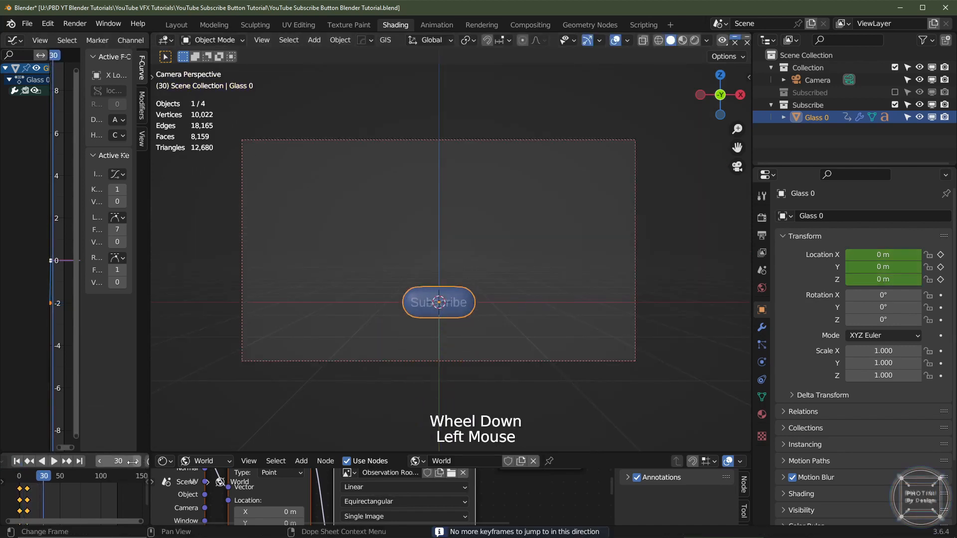
pyautogui.click(442, 301)
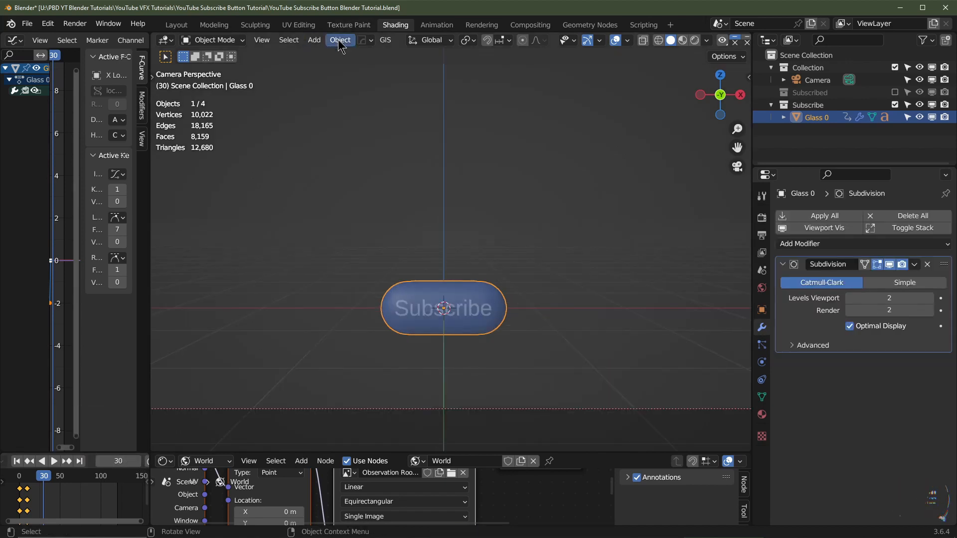
pyautogui.click(341, 40)
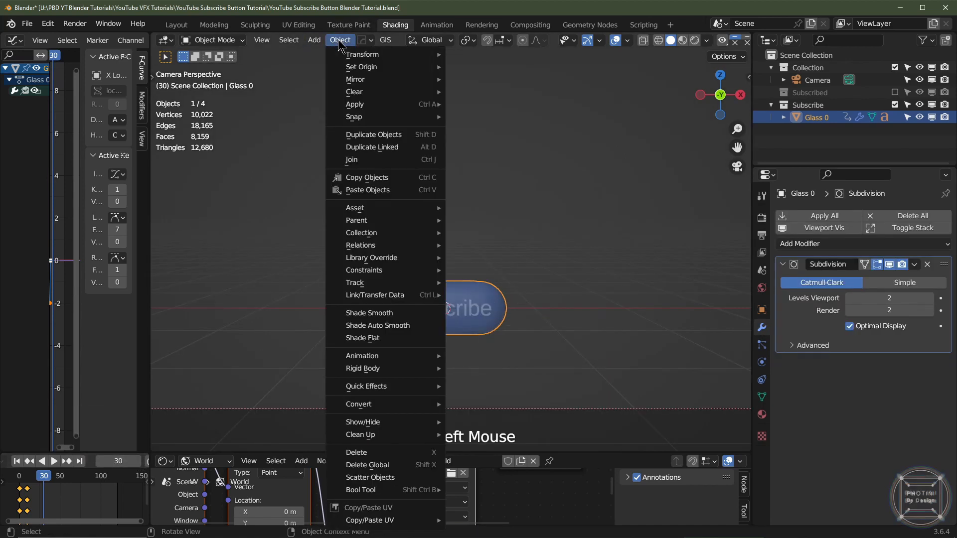
pyautogui.moveTo(437, 388)
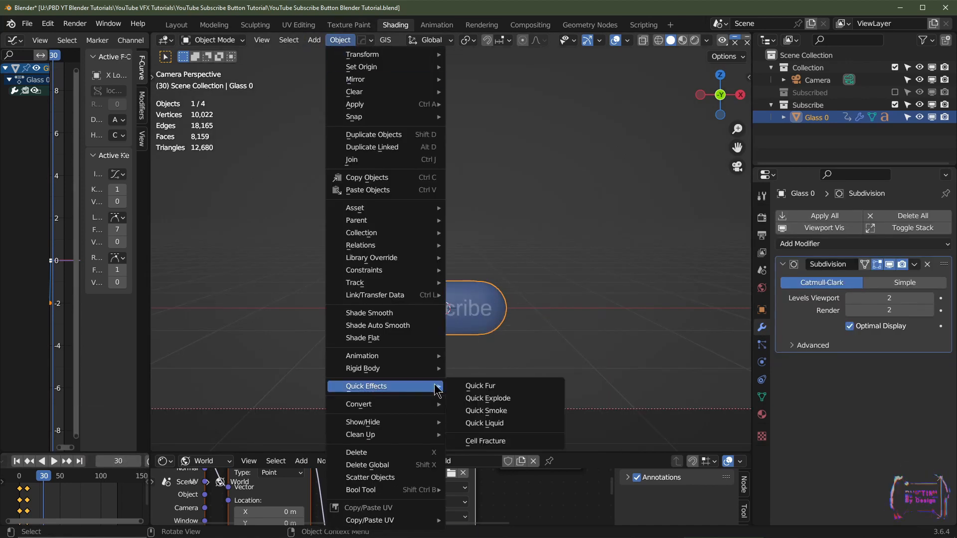
pyautogui.click(507, 398)
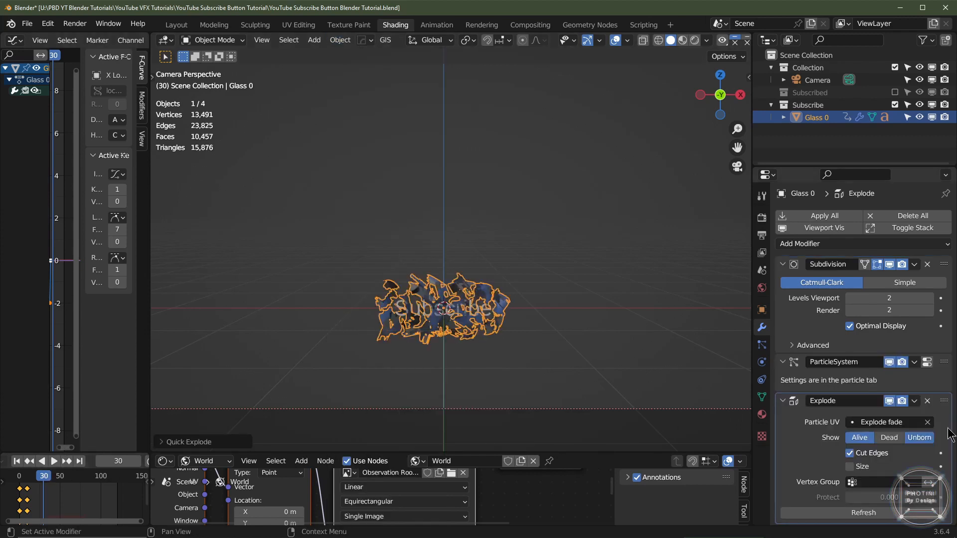
# Set Glass 0's particle emission to start at frame 30 and end at frame 32, with a lifetime of 60
pyautogui.click(926, 362)
pyautogui.click(762, 362)
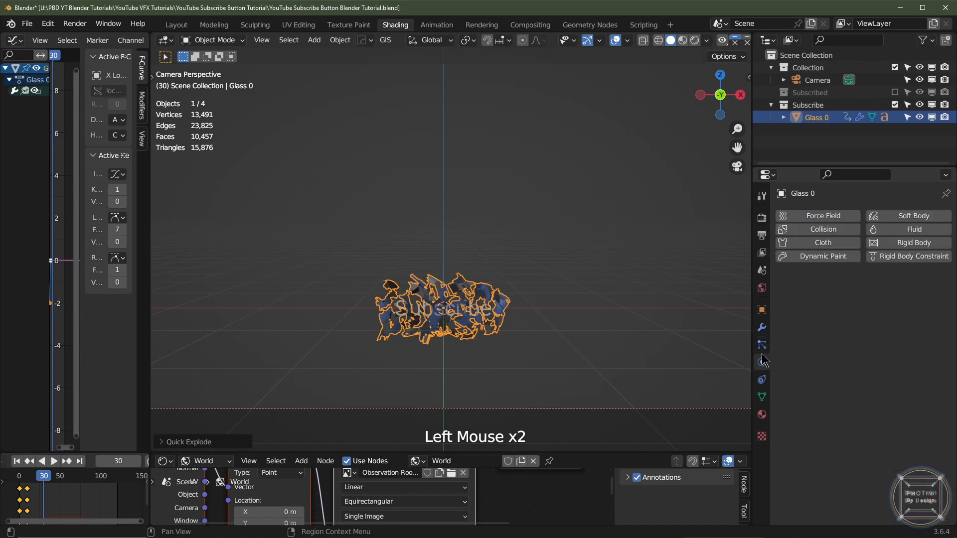
pyautogui.click(762, 347)
pyautogui.scroll(-1, 554, 342)
pyautogui.scroll(1, 562, 342)
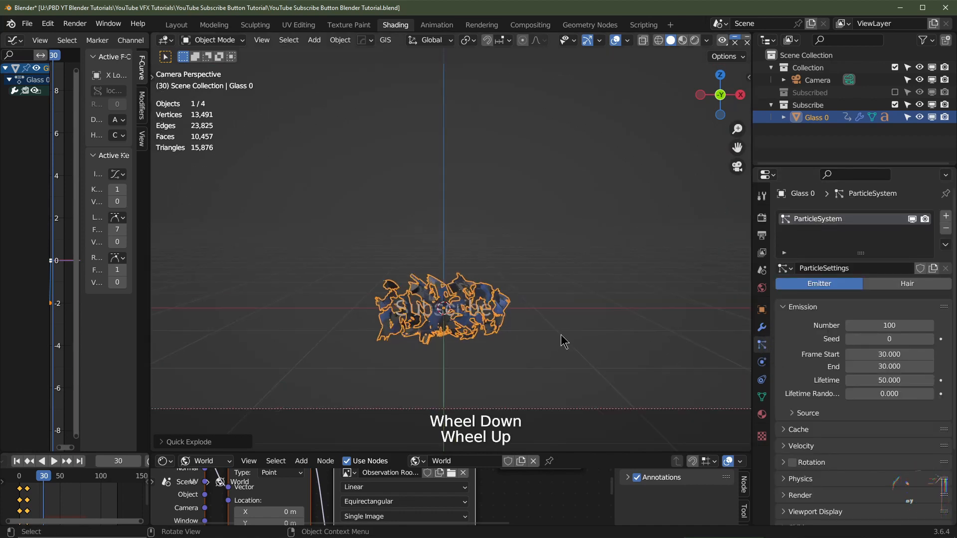
pyautogui.click(892, 354)
pyautogui.write('30')
pyautogui.press('Tab')
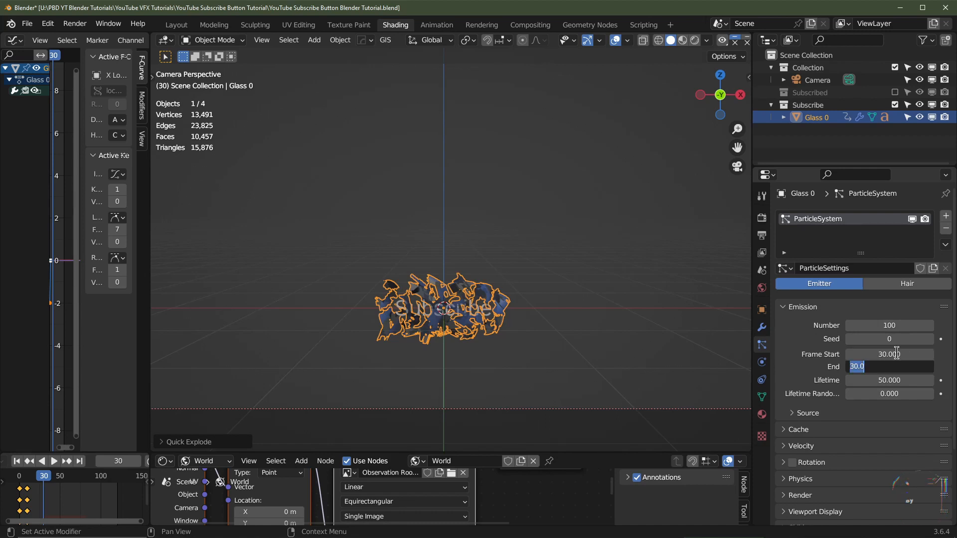
pyautogui.press('Tab')
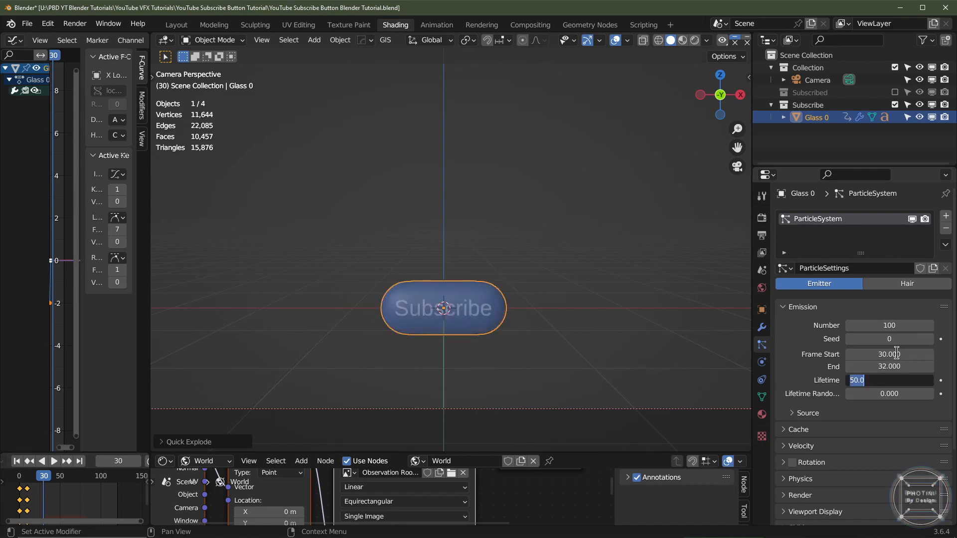
pyautogui.press('Return')
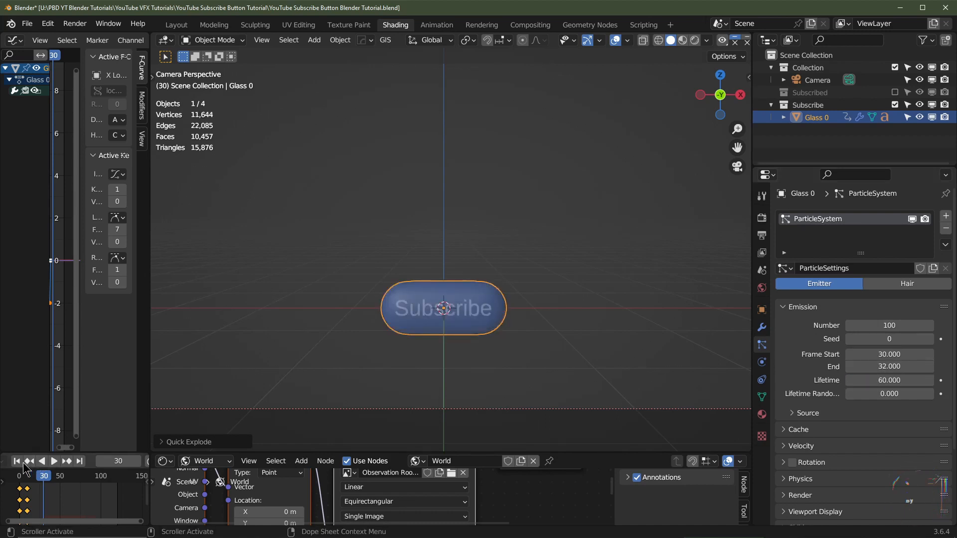
# Play the animation from the first frame to check the explosion's timing
pyautogui.click(17, 461)
pyautogui.press('space')
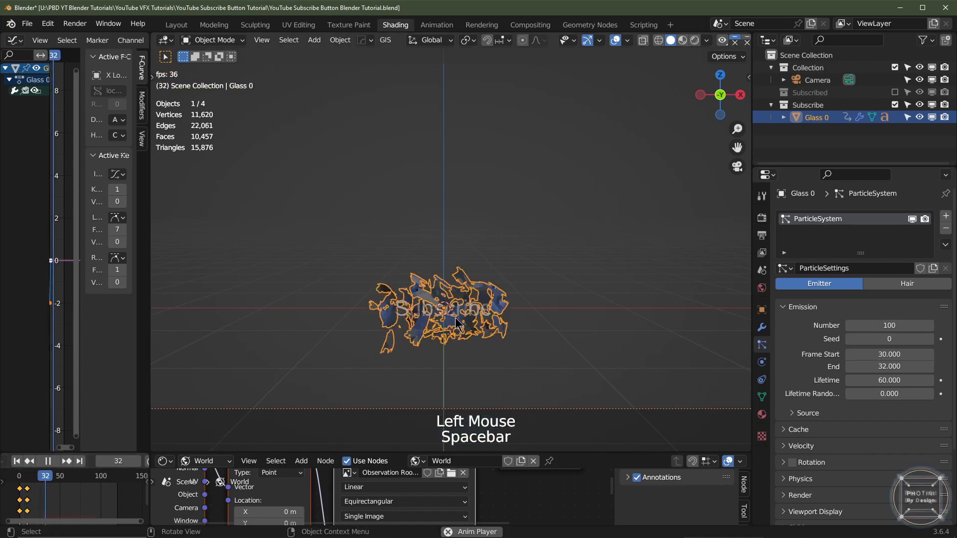
pyautogui.press('space')
# Set the particle velocity along the normal to 4 m/s and its Randomize value to 4
pyautogui.scroll(-2, 850, 403)
pyautogui.scroll(-1, 850, 402)
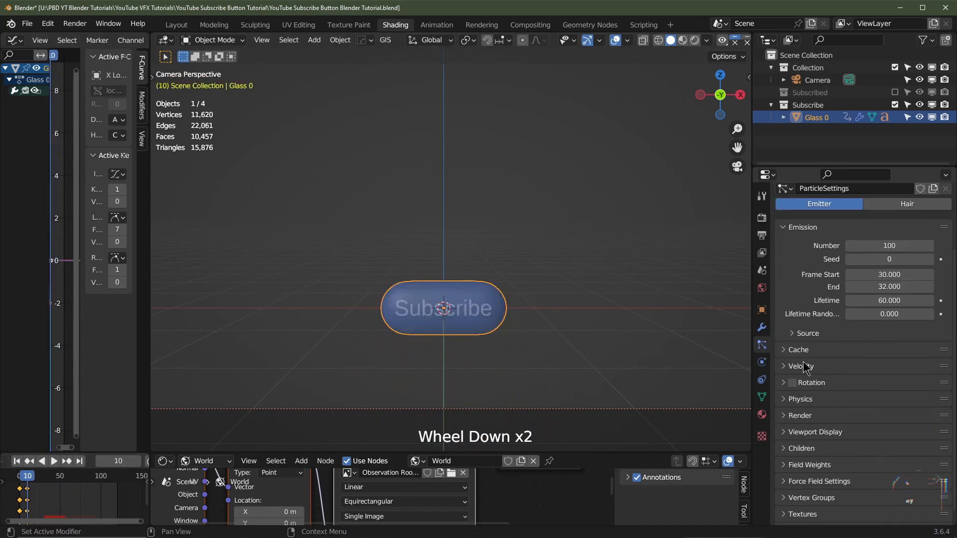
pyautogui.click(803, 361)
pyautogui.scroll(-2, 802, 362)
pyautogui.click(889, 325)
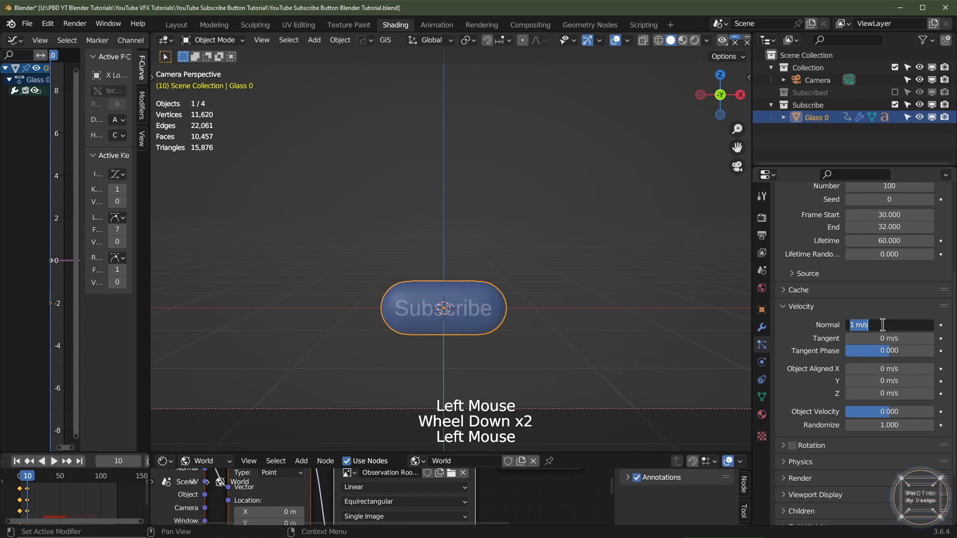
pyautogui.write('4')
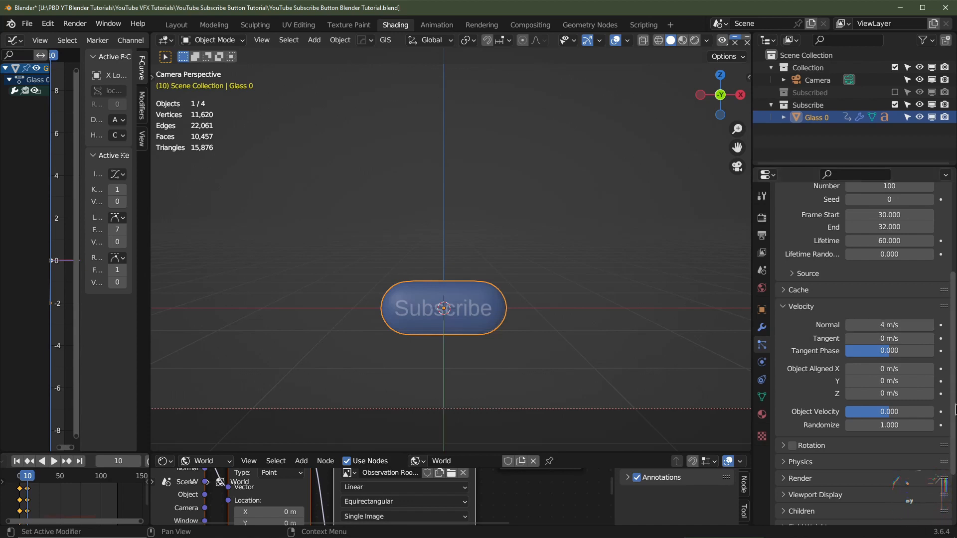
pyautogui.click(885, 421)
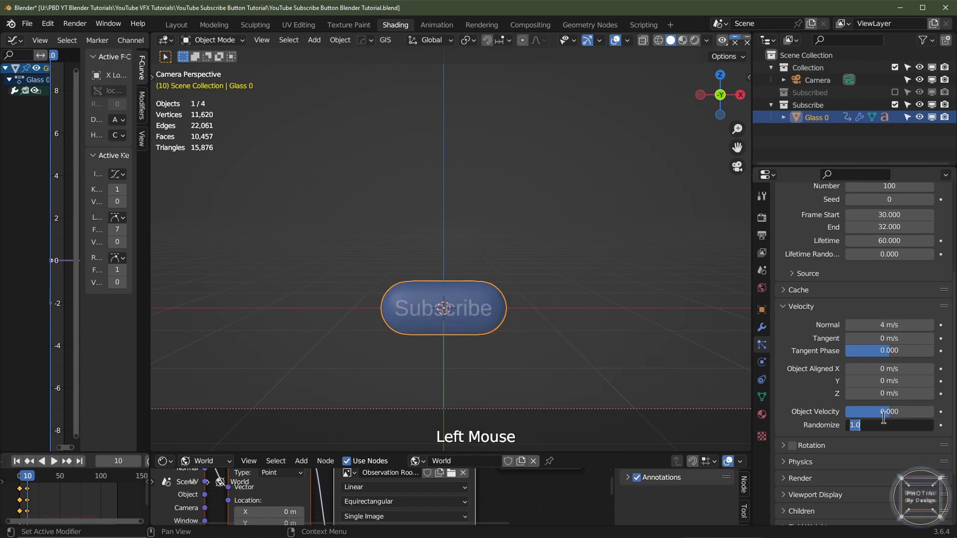
pyautogui.write('4')
pyautogui.press('Return')
# Enable particle rotation with Randomize 1, Phase 1 and the Dynamic option on
pyautogui.scroll(-3, 784, 375)
pyautogui.click(783, 369)
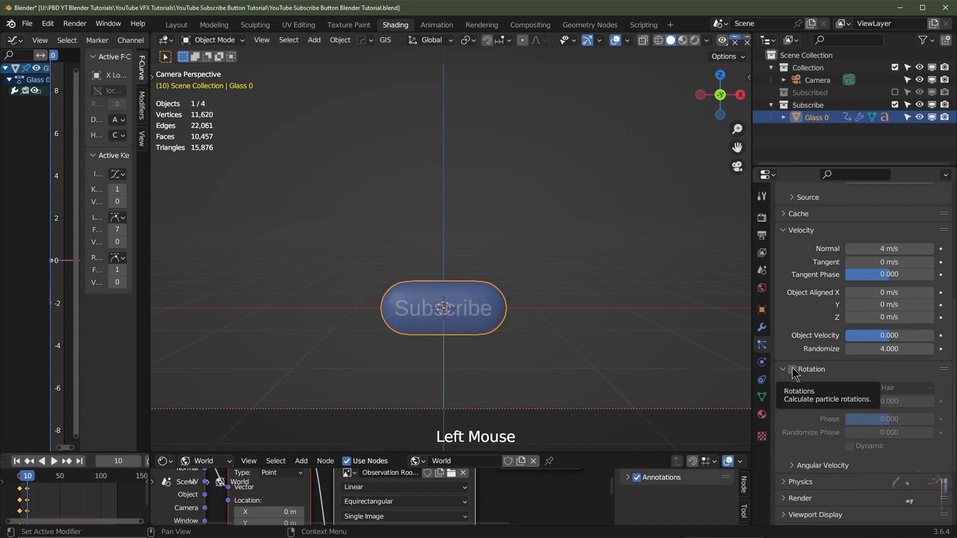
pyautogui.click(792, 370)
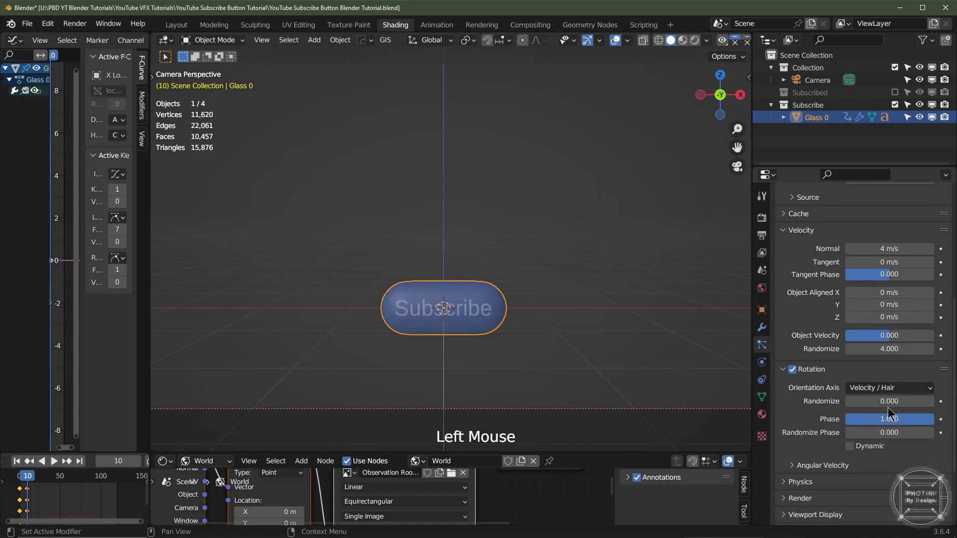
pyautogui.doubleClick(888, 401)
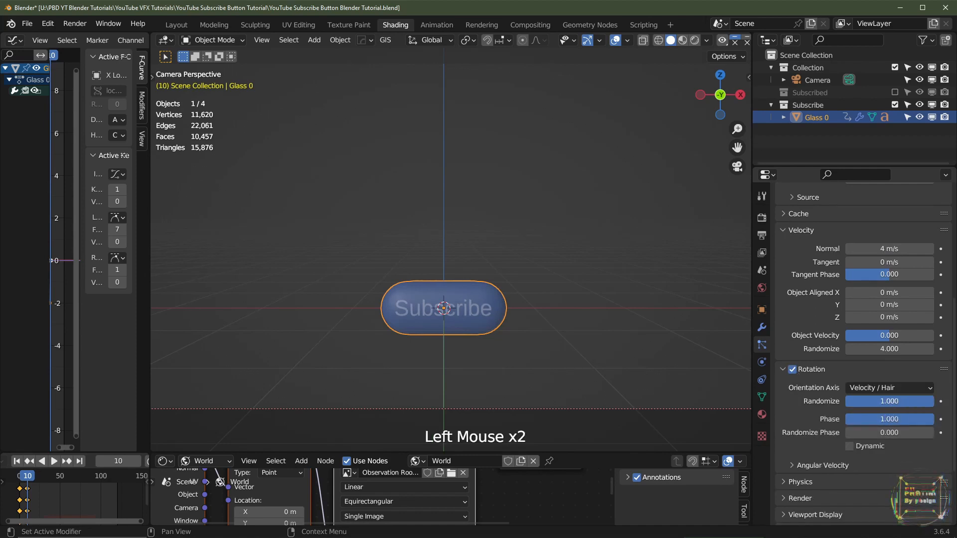
pyautogui.click(849, 447)
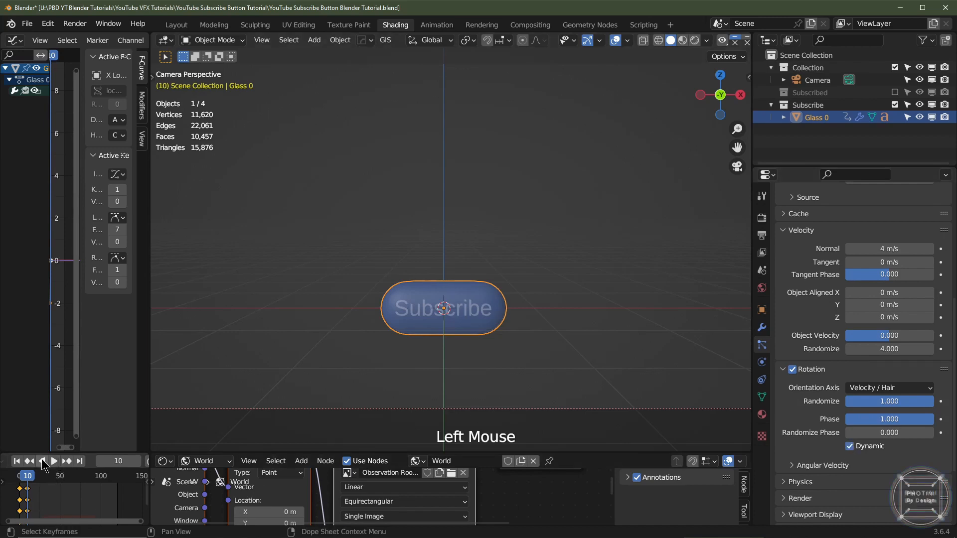
# Play back the explosion with the rotating shards, then return to the first frame
pyautogui.click(16, 461)
pyautogui.press('space')
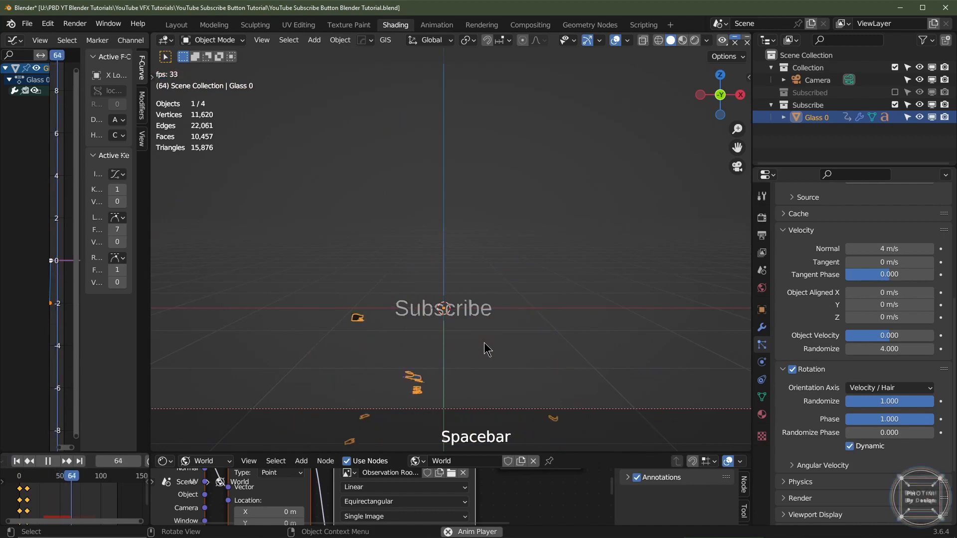
pyautogui.press('space')
pyautogui.click(17, 461)
# Set the number of emitted particles to 500 and play back the finer shattering
pyautogui.scroll(4, 857, 320)
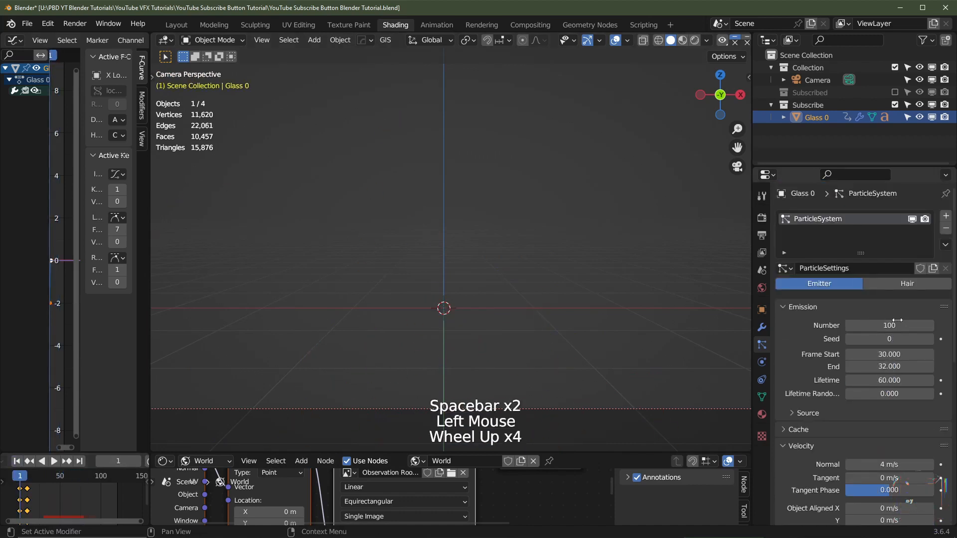
pyautogui.click(897, 325)
pyautogui.write('500')
pyautogui.press('Return')
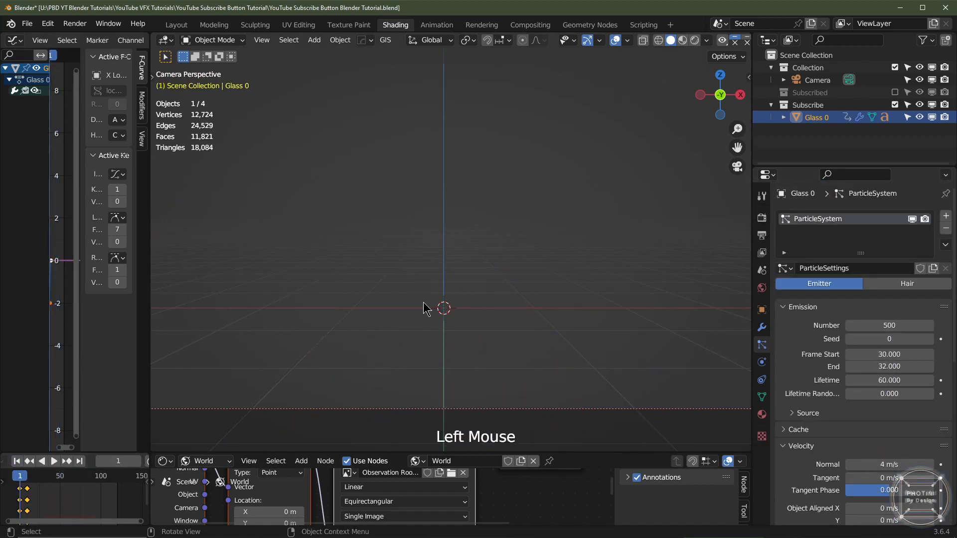
pyautogui.press('space')
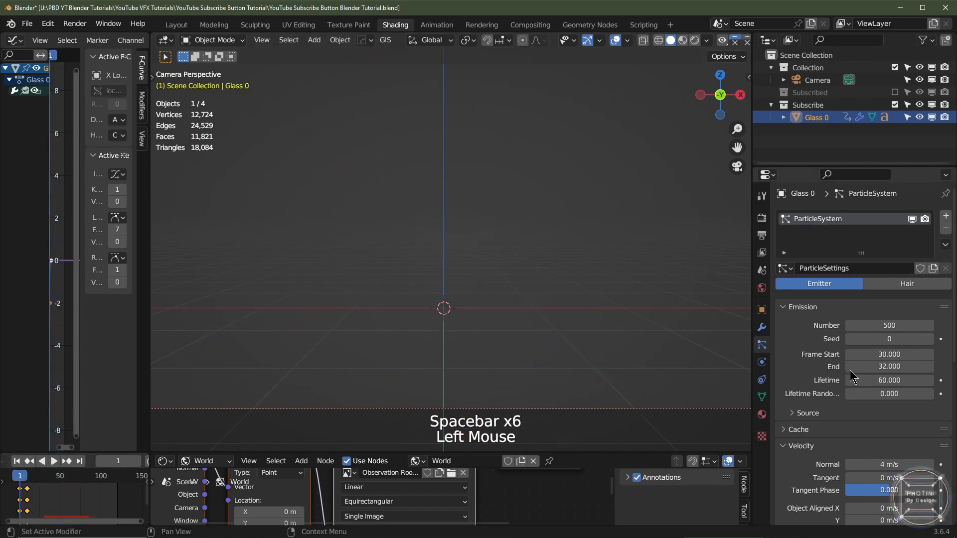
# Set the particle velocity along the normal to 2 m/s and play back the explosion
pyautogui.click(900, 464)
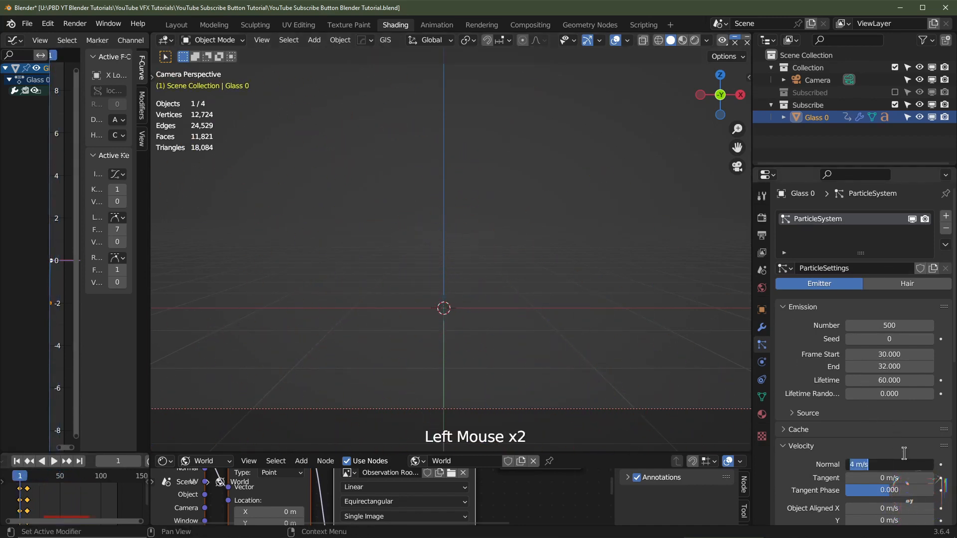
pyautogui.write('2')
pyautogui.press('Return')
pyautogui.scroll(-2, 892, 448)
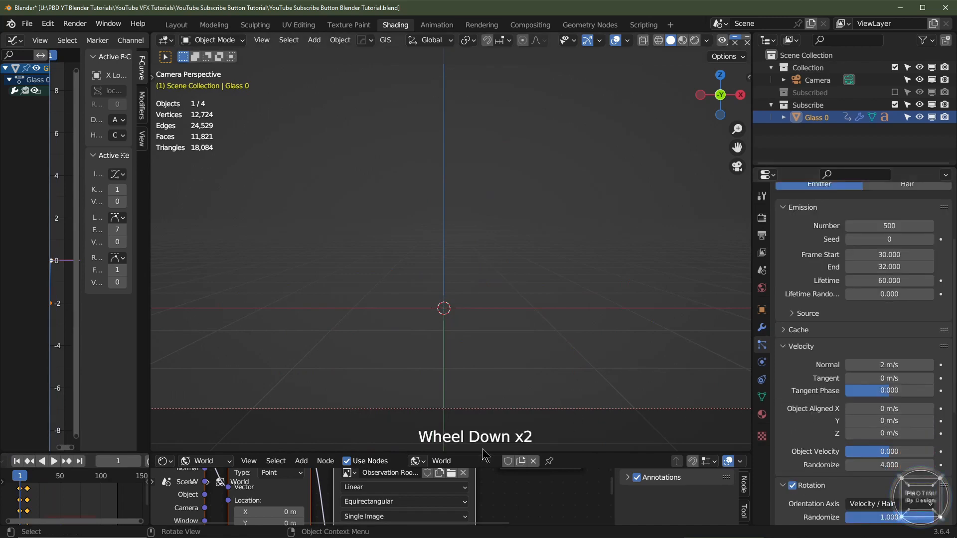
pyautogui.click(404, 319)
pyautogui.press('space')
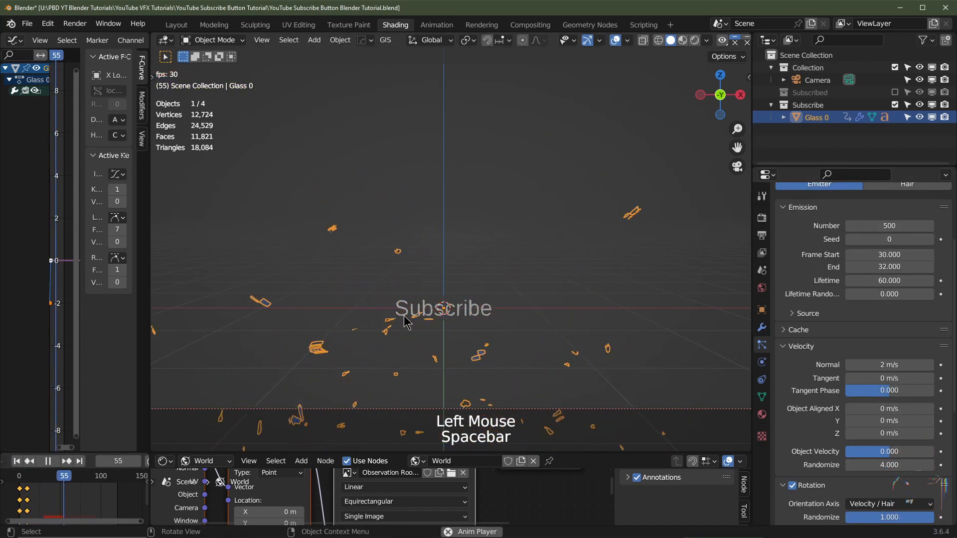
# Set the particle velocity's Randomize value to 2 and play back the explosion
pyautogui.press('space')
pyautogui.scroll(-4, 892, 379)
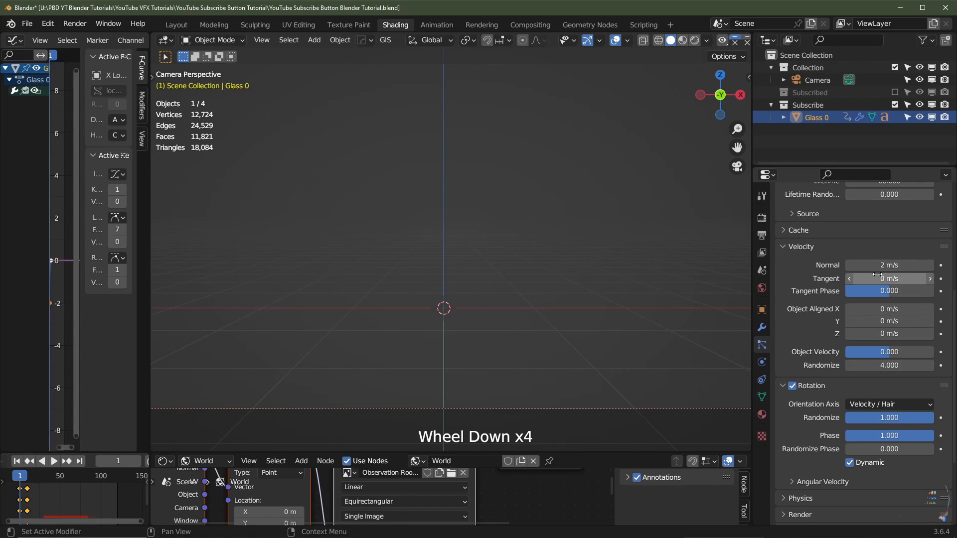
pyautogui.click(892, 364)
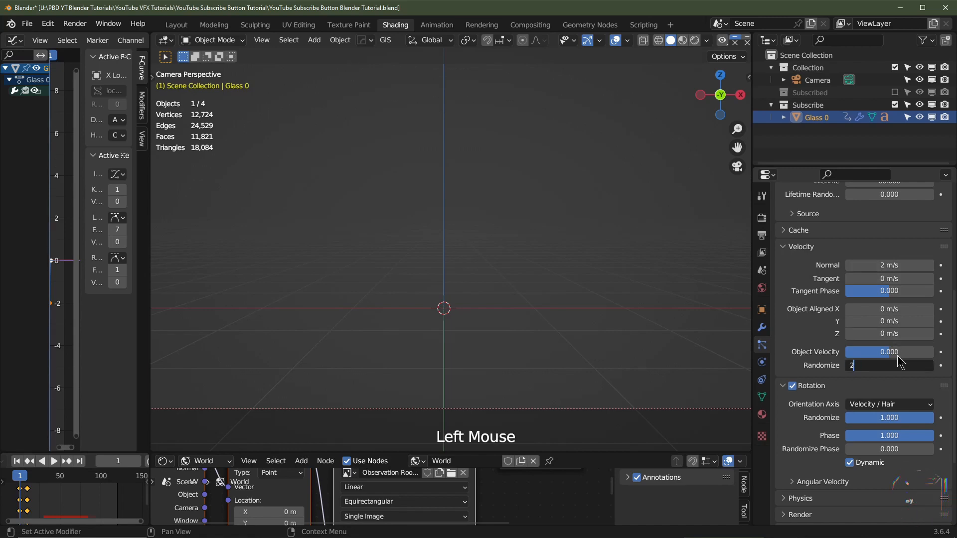
pyautogui.write('2')
pyautogui.press('Return')
pyautogui.press('space')
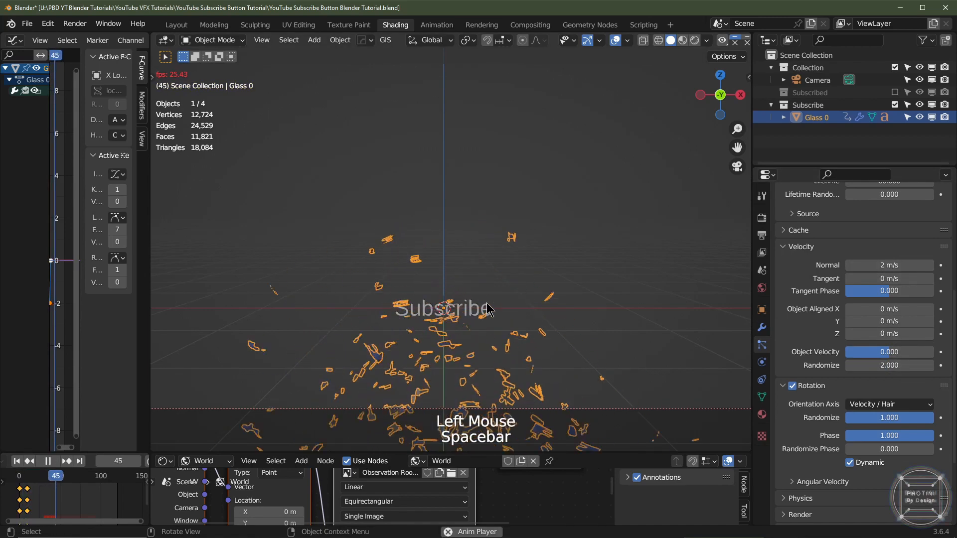
pyautogui.press('space')
# Step frame by frame between frames 30 and 34 to examine how the shards break away from the button
pyautogui.press('Left')
pyautogui.press('Left')
pyautogui.press('Left')
pyautogui.press('Left')
pyautogui.press('Left')
pyautogui.press('Left')
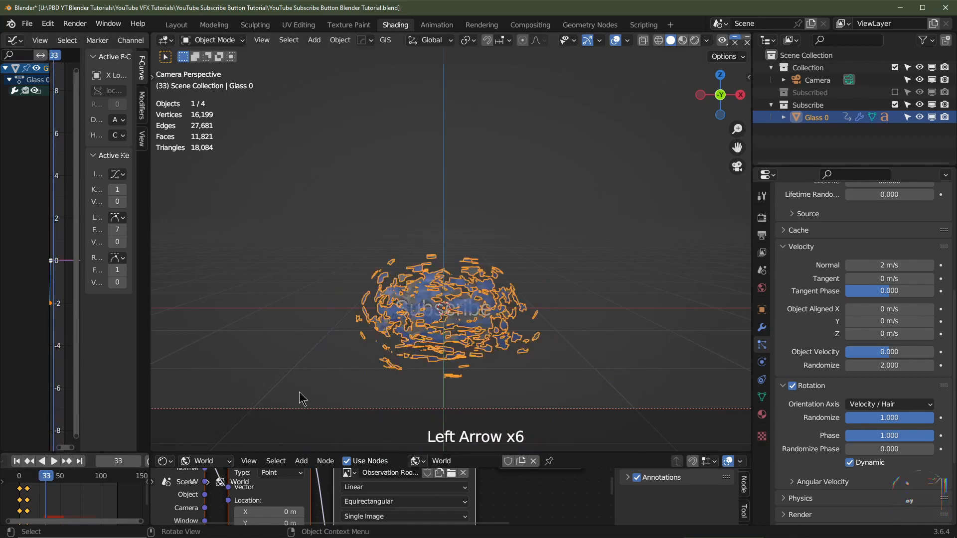
pyautogui.press('Left')
pyautogui.press('Left')
pyautogui.press('Left')
pyautogui.press('Right')
pyautogui.press('Right')
pyautogui.press('Right')
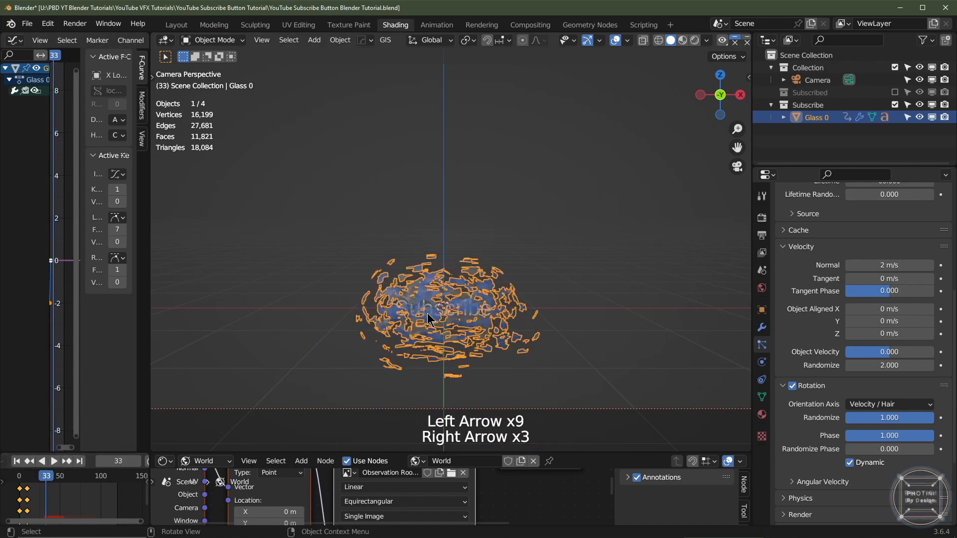
pyautogui.press('Right')
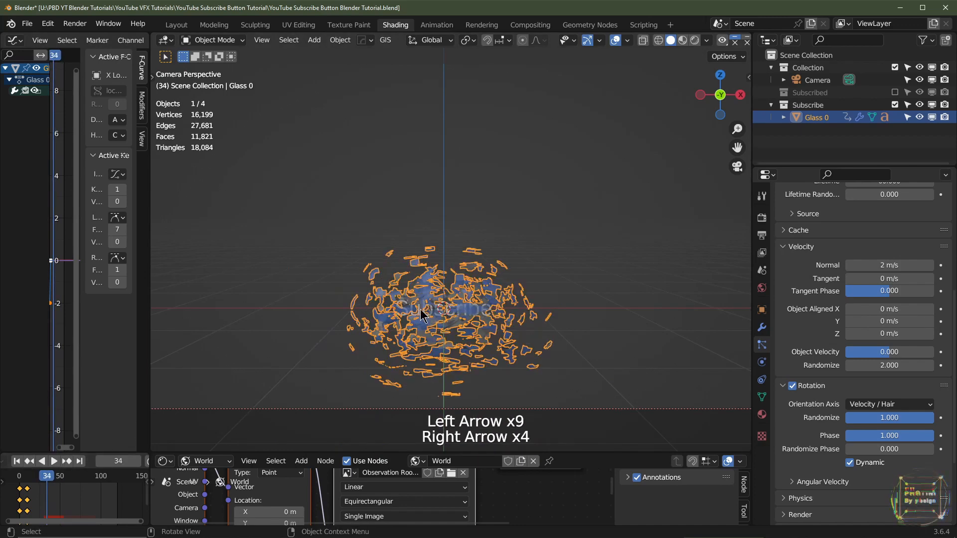
# Briefly show the Subscribed collection for comparison, examine the first shattering frames around frame 30, and return to the first frame
pyautogui.click(895, 93)
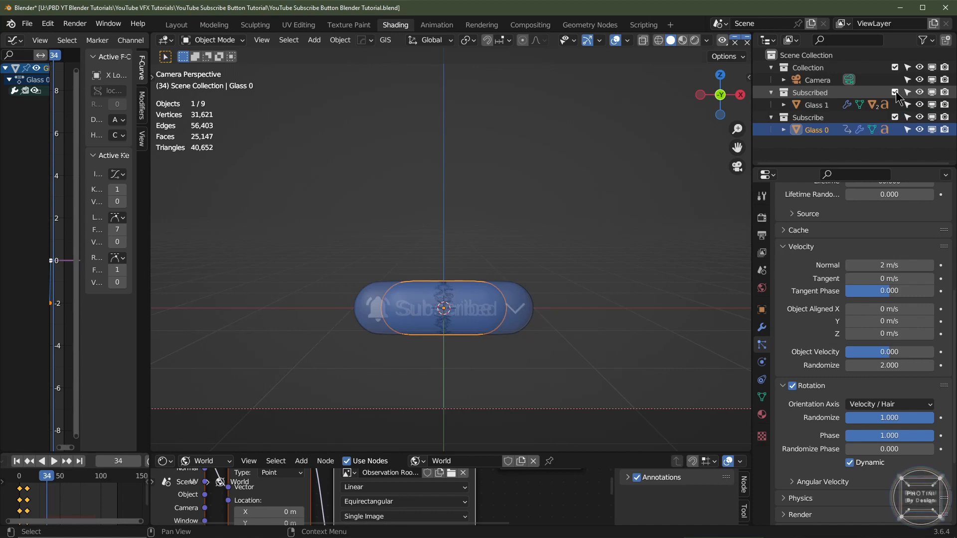
pyautogui.click(896, 93)
pyautogui.press('Left')
pyautogui.press('Left')
pyautogui.press('Left')
pyautogui.press('Left')
pyautogui.press('Left')
pyautogui.press('Right')
pyautogui.press('Right')
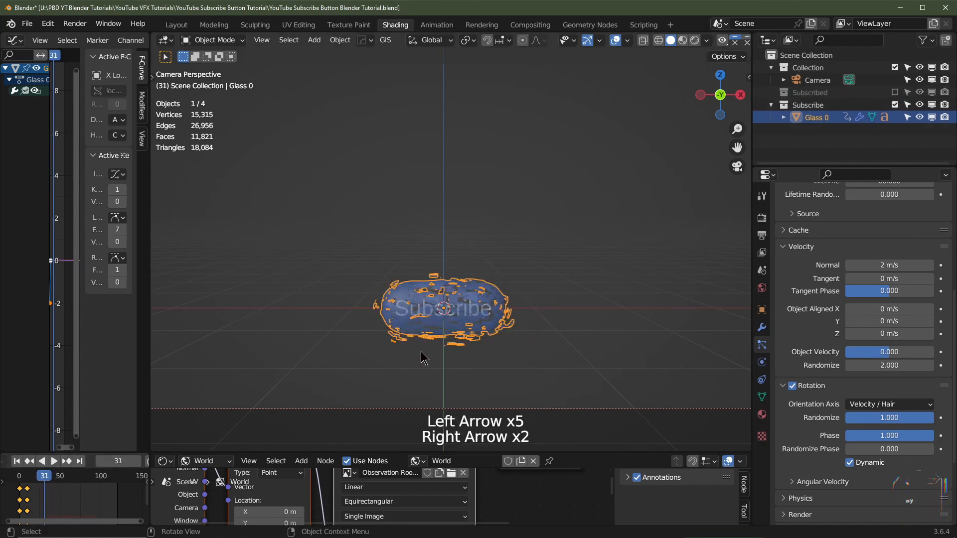
pyautogui.press('Left')
pyautogui.press('Left')
pyautogui.hotkey('shift', 'Left')
# Set the particles' Lifetime Randomness to 0.5 and play back a few frames of the explosion
pyautogui.scroll(2, 866, 300)
pyautogui.scroll(2, 866, 300)
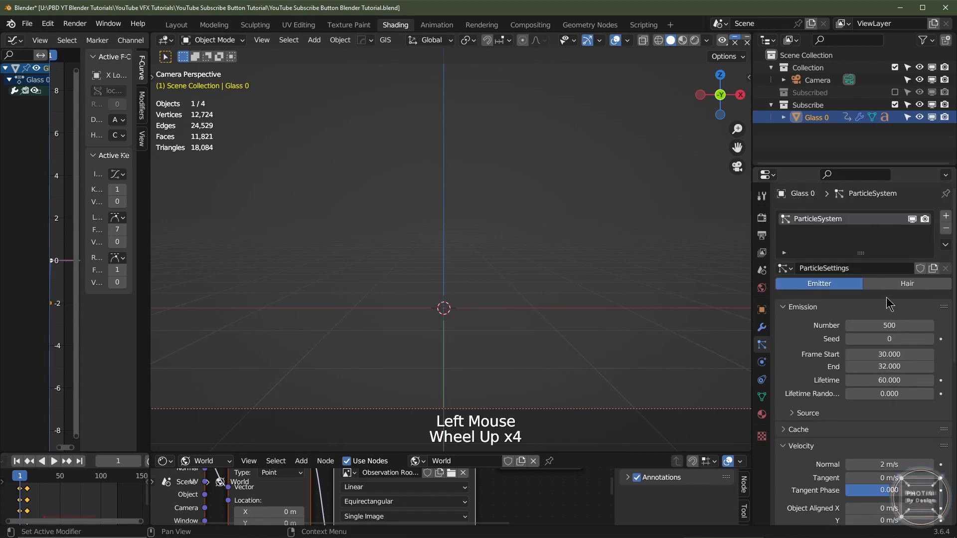
pyautogui.click(888, 394)
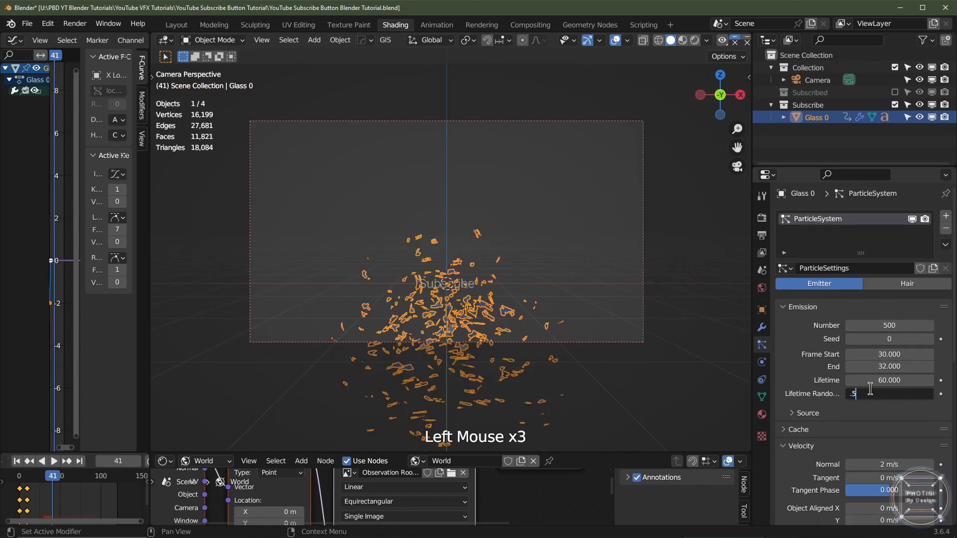
pyautogui.write('.5')
pyautogui.press('Return')
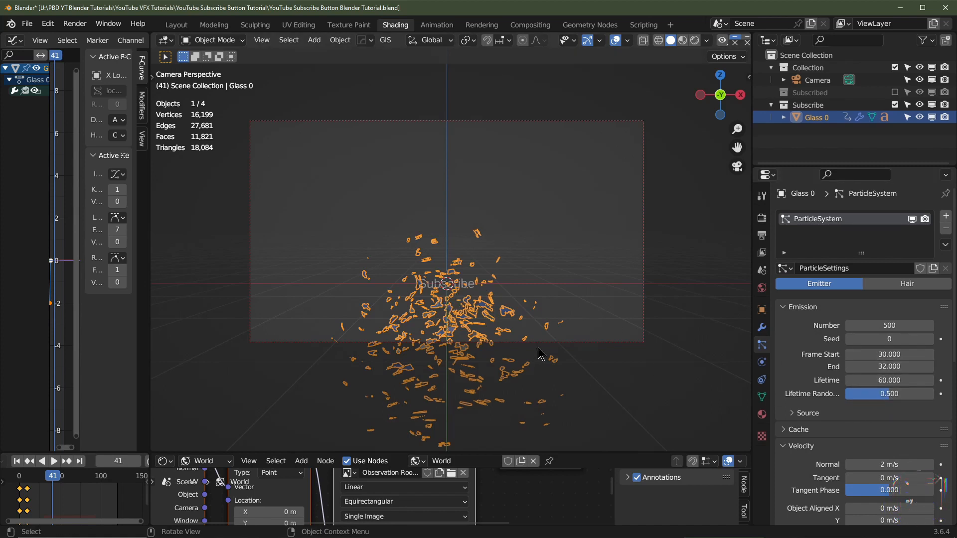
pyautogui.press('space')
pyautogui.press('space')
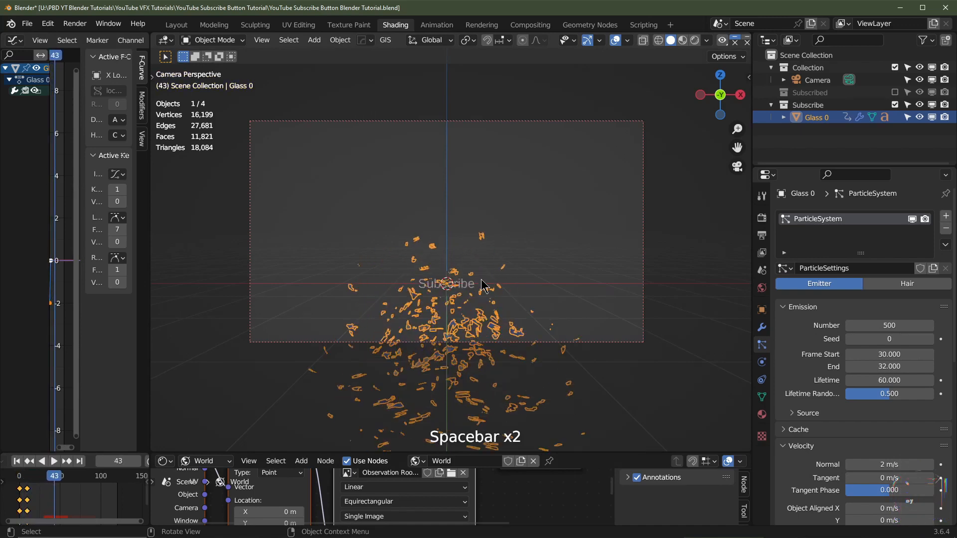
# Select the Subscribe text and step through the start of the shattering, stopping at frame 35
pyautogui.click(473, 291)
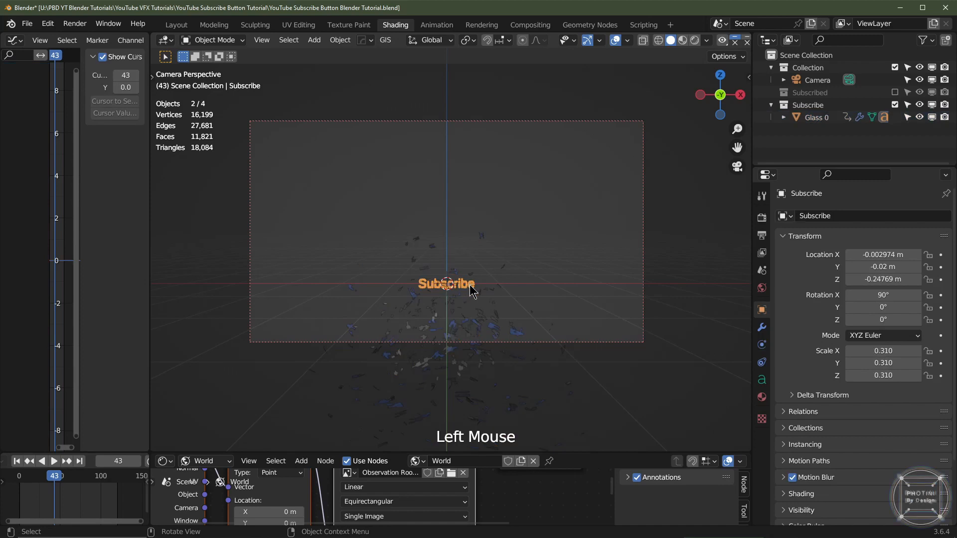
pyautogui.press('Left')
pyautogui.press('Left')
pyautogui.press('Left')
pyautogui.press('Left')
pyautogui.press('Left')
pyautogui.press('Left')
pyautogui.press('Left')
pyautogui.press('Left')
pyautogui.press('Left')
pyautogui.press('Left')
pyautogui.press('Left')
pyautogui.press('Left')
pyautogui.press('Left')
pyautogui.press('Right')
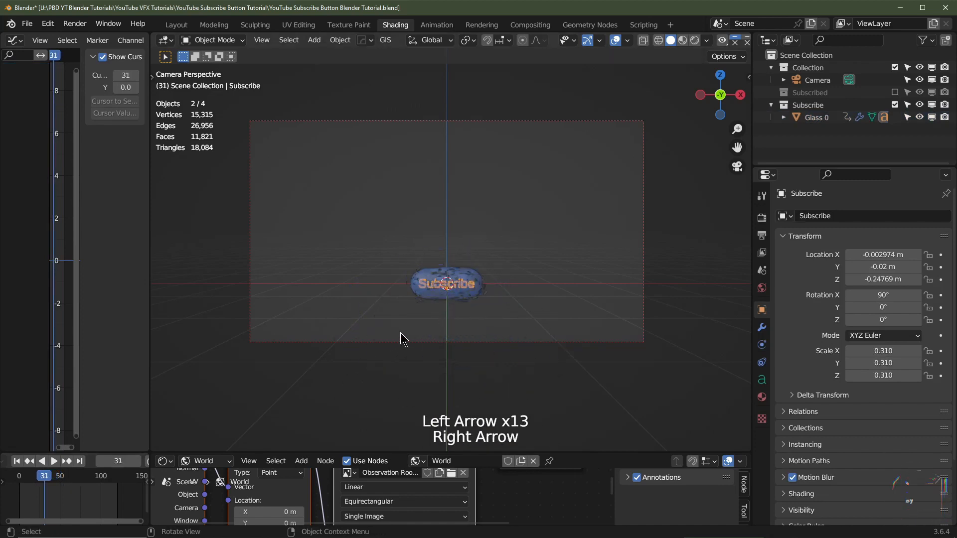
pyautogui.press('Right')
pyautogui.press('Right')
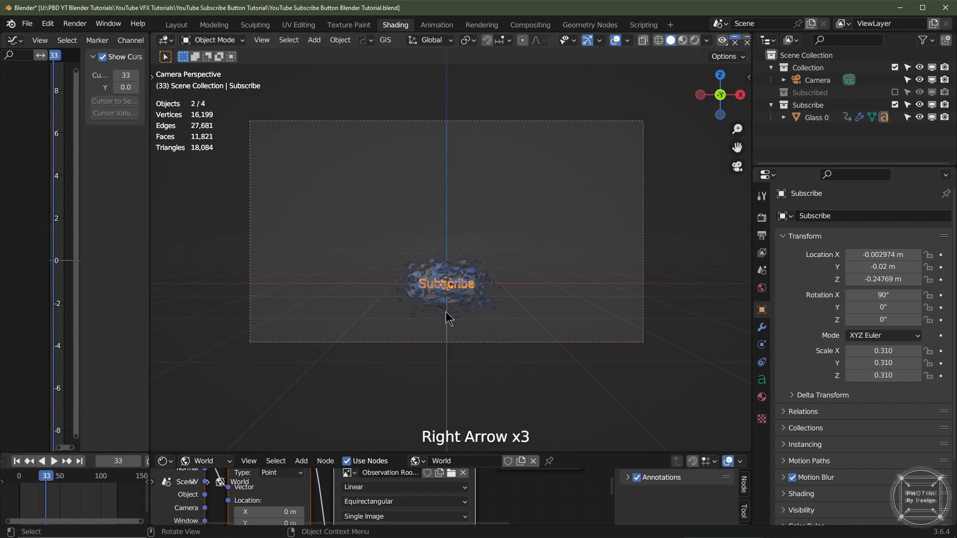
pyautogui.press('Right')
pyautogui.press('Right')
pyautogui.scroll(1, 463, 309)
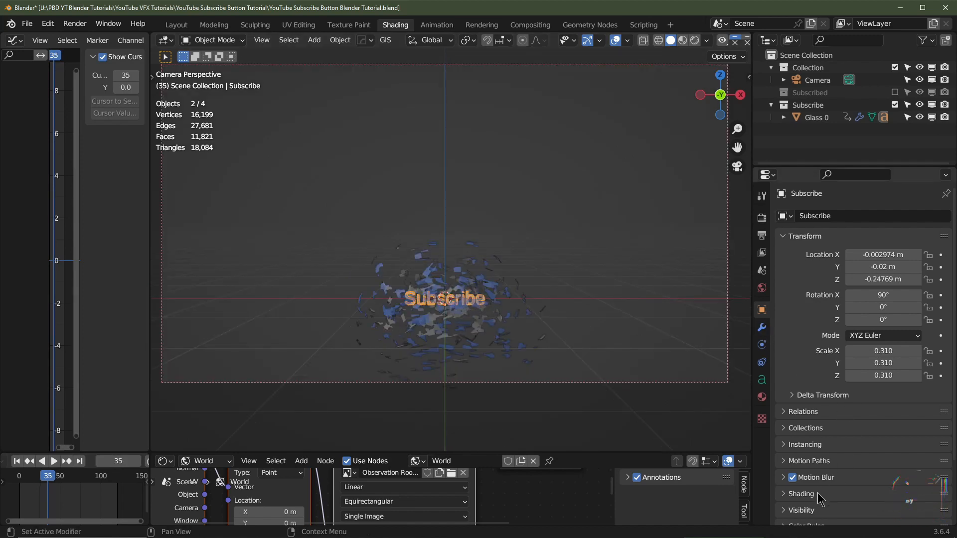
# Keyframe the Subscribe text's Viewports and Renders visibility as enabled at frame 35
pyautogui.click(809, 513)
pyautogui.scroll(-6, 842, 438)
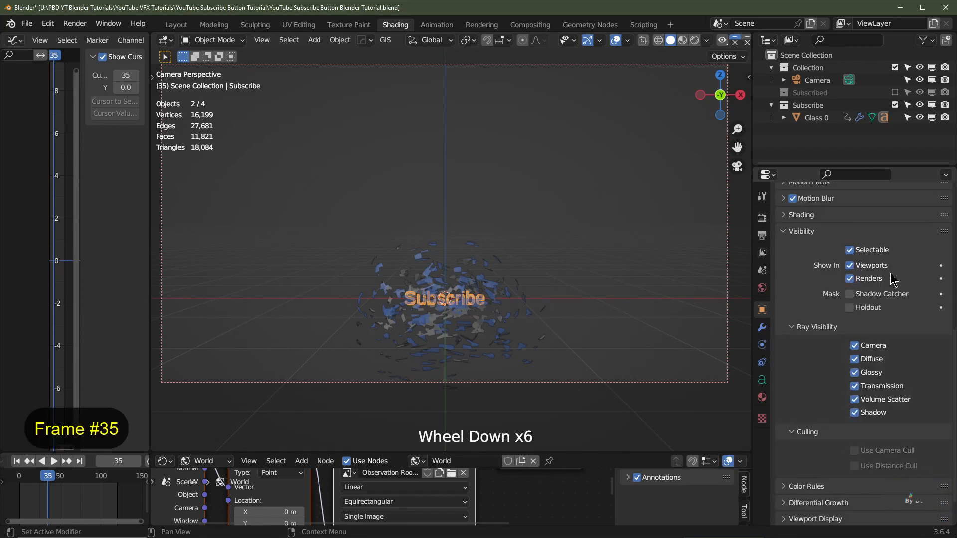
pyautogui.click(940, 265)
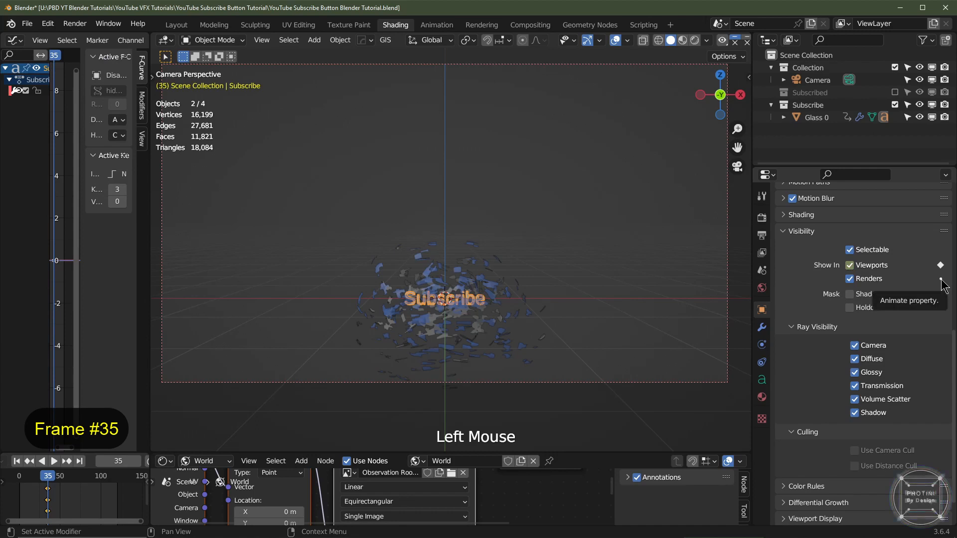
pyautogui.click(940, 279)
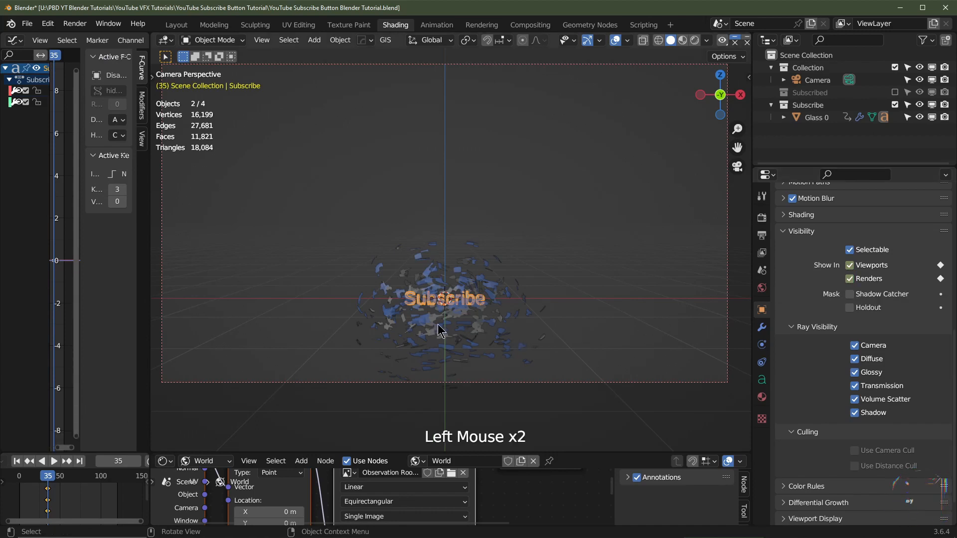
# Disable the Subscribe text's Viewports and Renders visibility at frame 36 and keyframe both
pyautogui.press('Right')
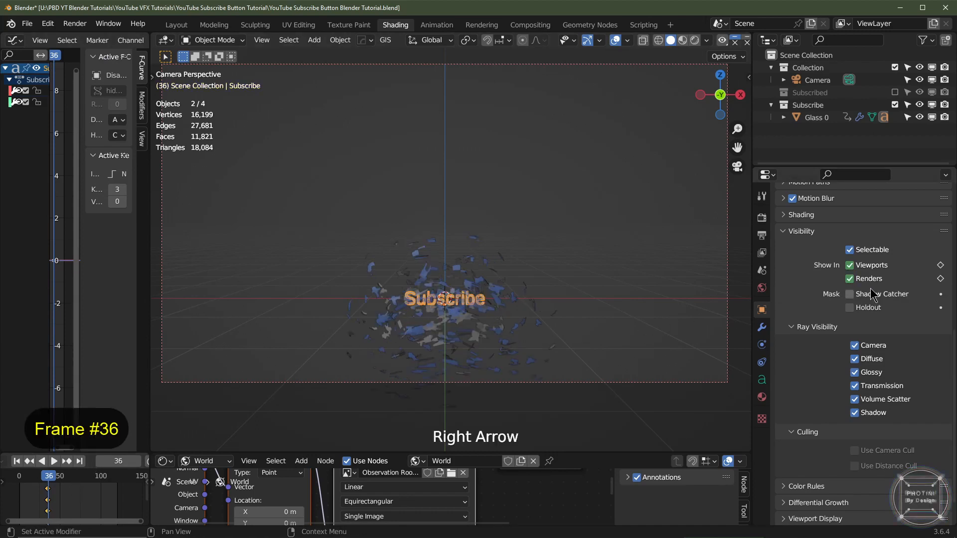
pyautogui.click(850, 279)
pyautogui.click(850, 265)
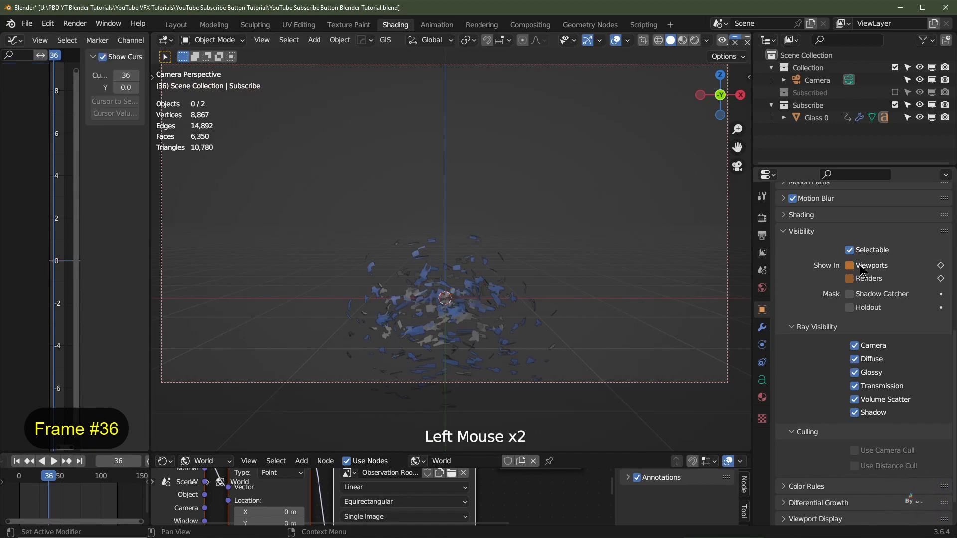
pyautogui.click(940, 265)
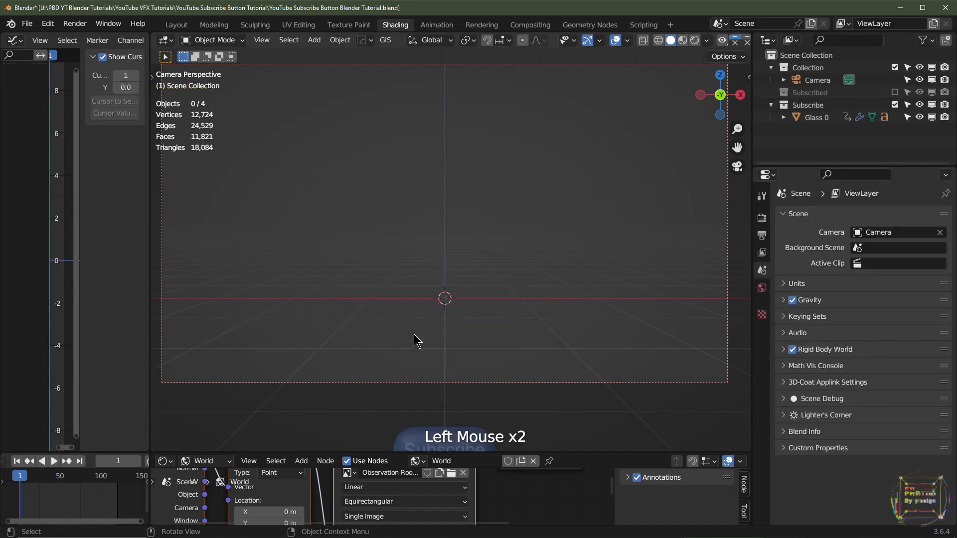
# Play back the animation and compare frames 35 and 36 to check the Subscribe text's visibility change
pyautogui.press('space')
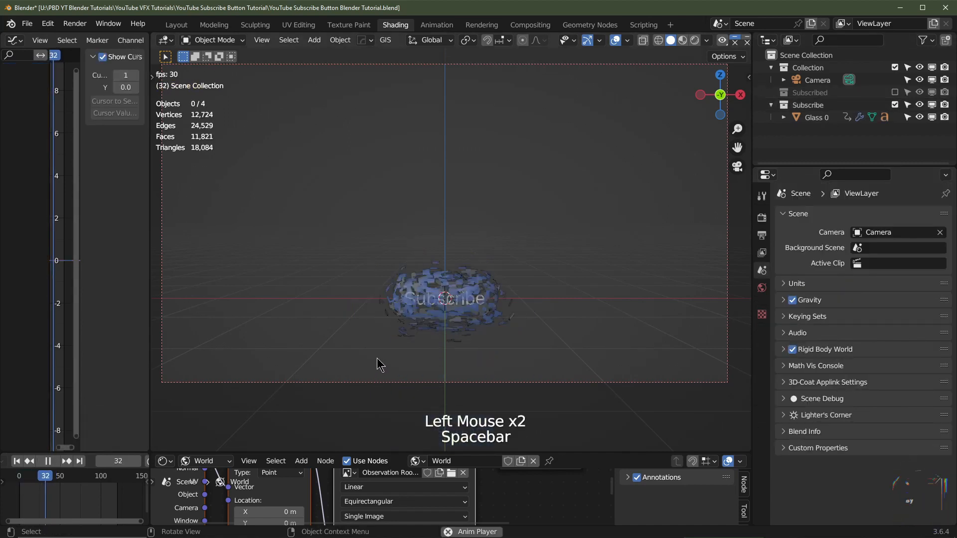
pyautogui.press('space')
pyautogui.moveTo(69, 486)
pyautogui.mouseDown()
pyautogui.moveTo(42, 484)
pyautogui.moveTo(49, 483)
pyautogui.mouseUp()
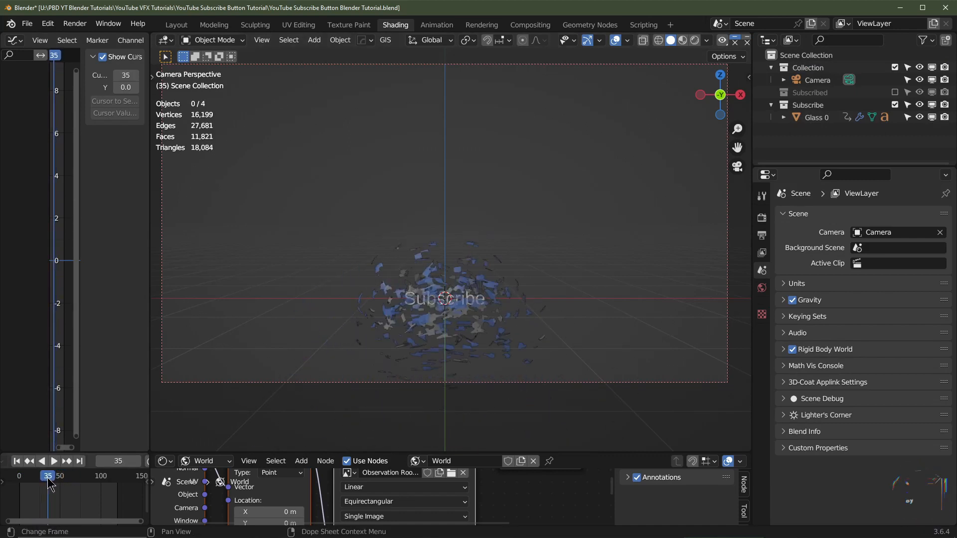
pyautogui.press('Right')
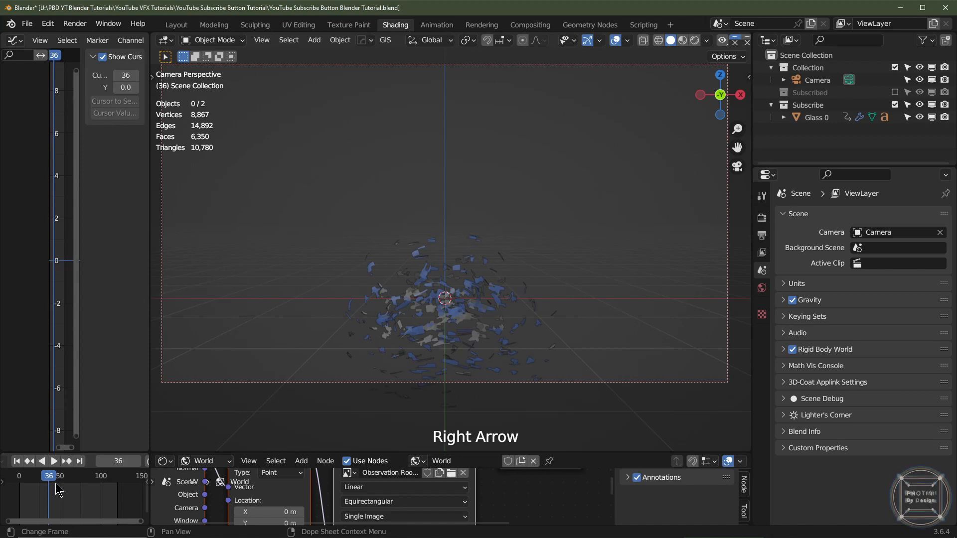
pyautogui.press('Left')
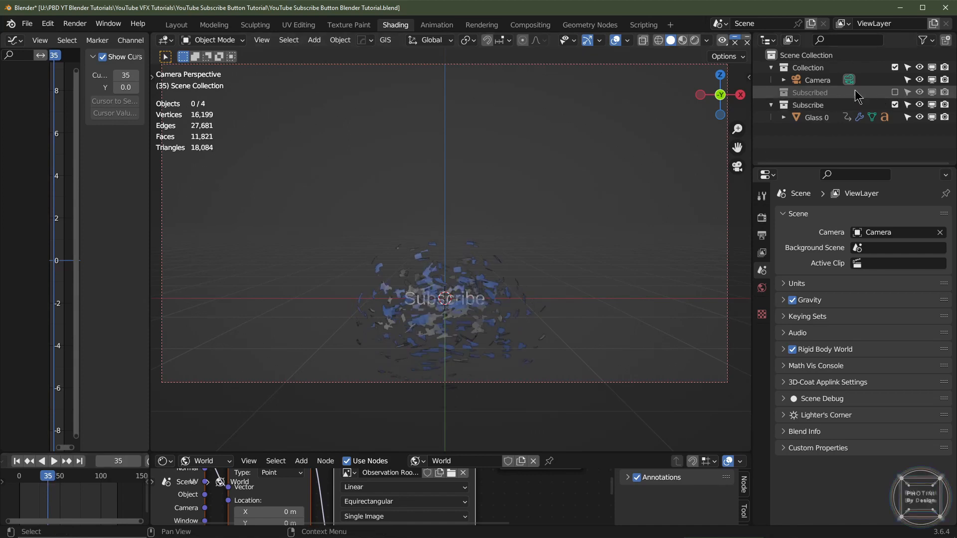
# Enable the Subscribed collection and select its Glass 1 object
pyautogui.click(894, 93)
pyautogui.click(842, 105)
pyautogui.scroll(-1, 585, 256)
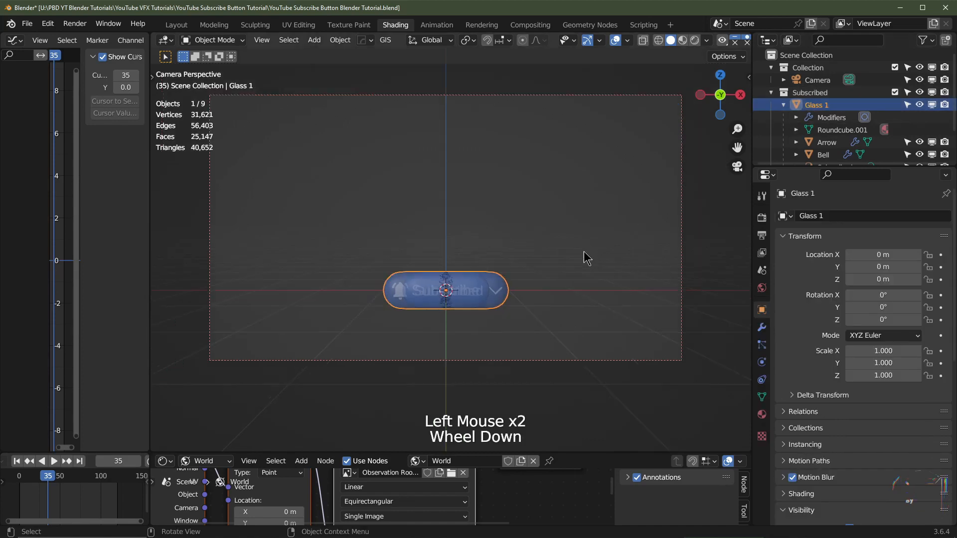
pyautogui.scroll(-1, 586, 257)
pyautogui.scroll(1, 585, 257)
# Disable Glass 1's Viewports and Renders visibility at frame 35 and keyframe both
pyautogui.click(761, 309)
pyautogui.scroll(-3, 828, 397)
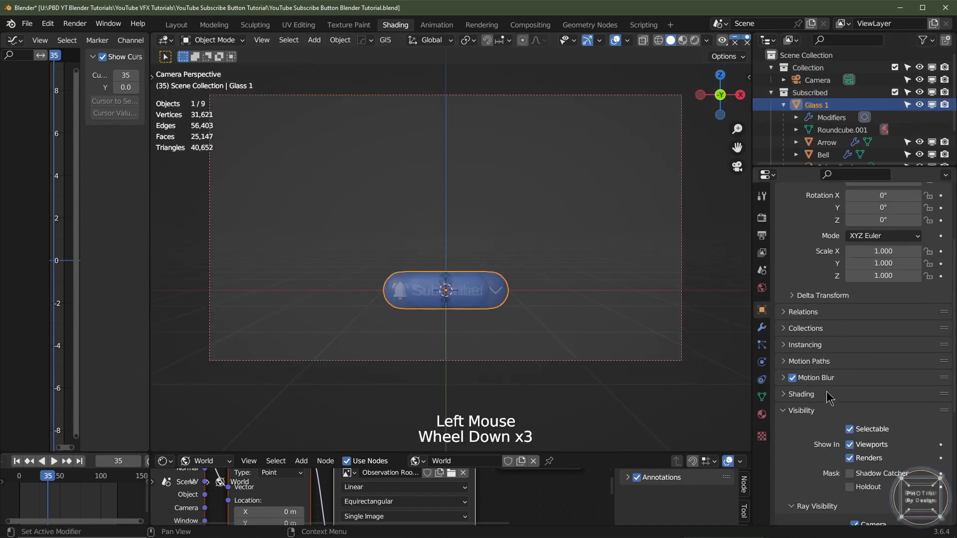
pyautogui.scroll(-2, 828, 397)
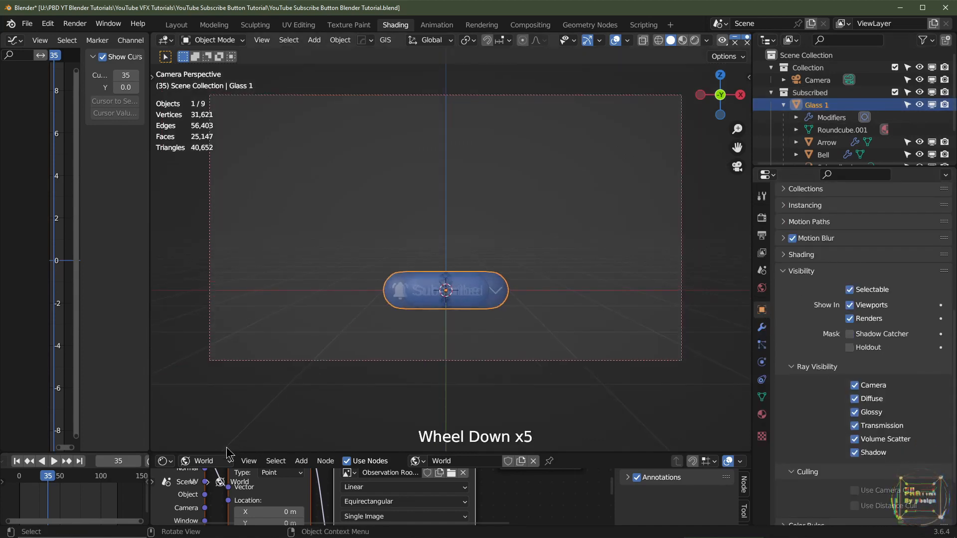
pyautogui.click(850, 305)
pyautogui.click(850, 319)
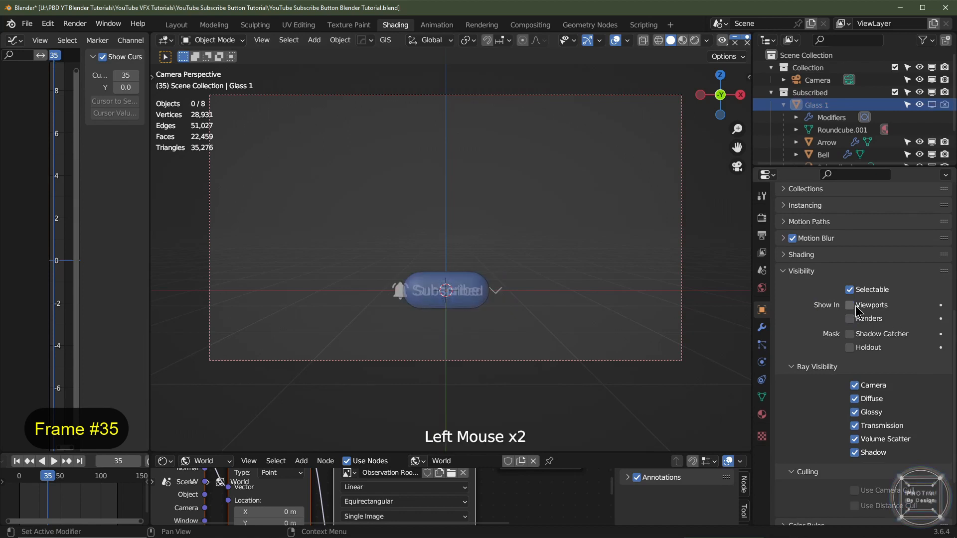
pyautogui.click(940, 319)
pyautogui.click(940, 305)
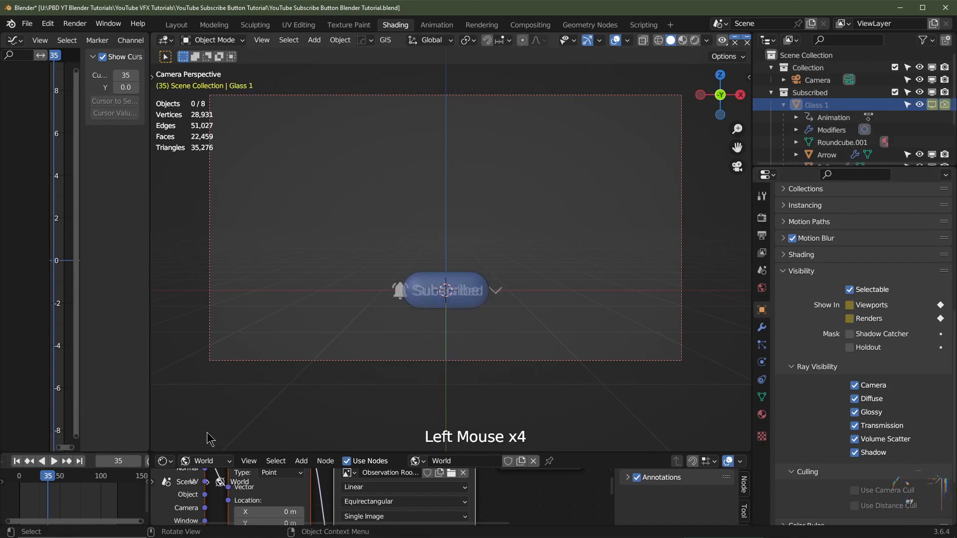
# Enable Glass 1's Viewports and Renders visibility at frame 36, keyframe both, and go back to frame 35
pyautogui.press('Right')
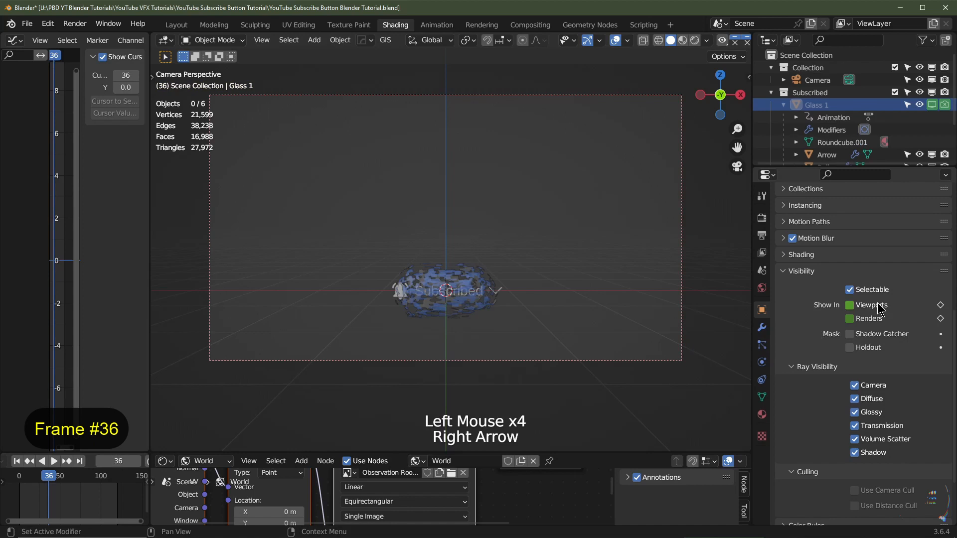
pyautogui.click(850, 305)
pyautogui.click(850, 319)
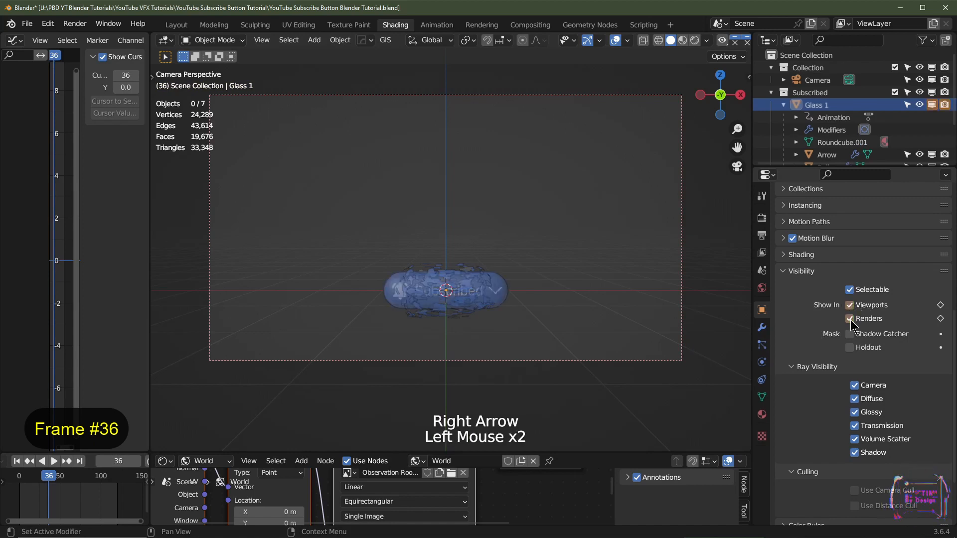
pyautogui.click(940, 305)
pyautogui.click(940, 318)
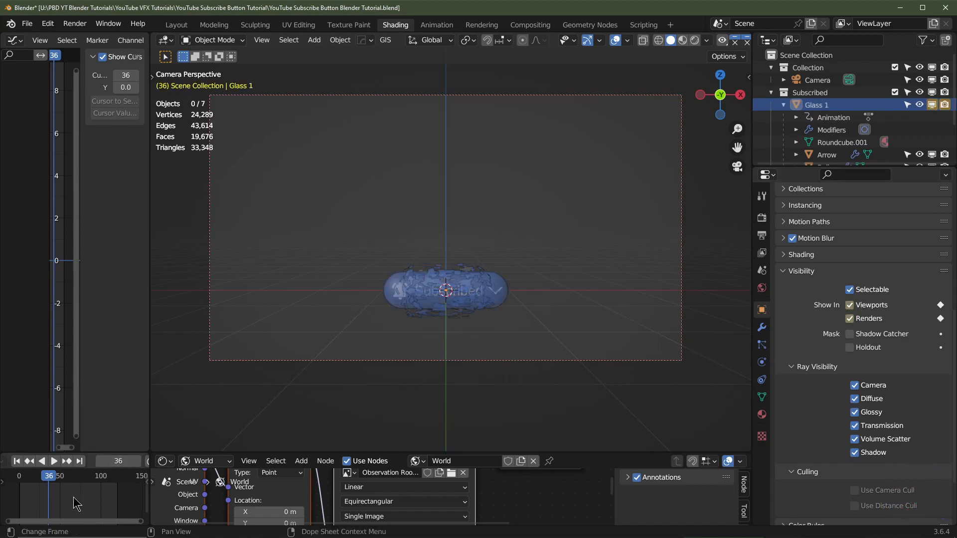
pyautogui.press('Left')
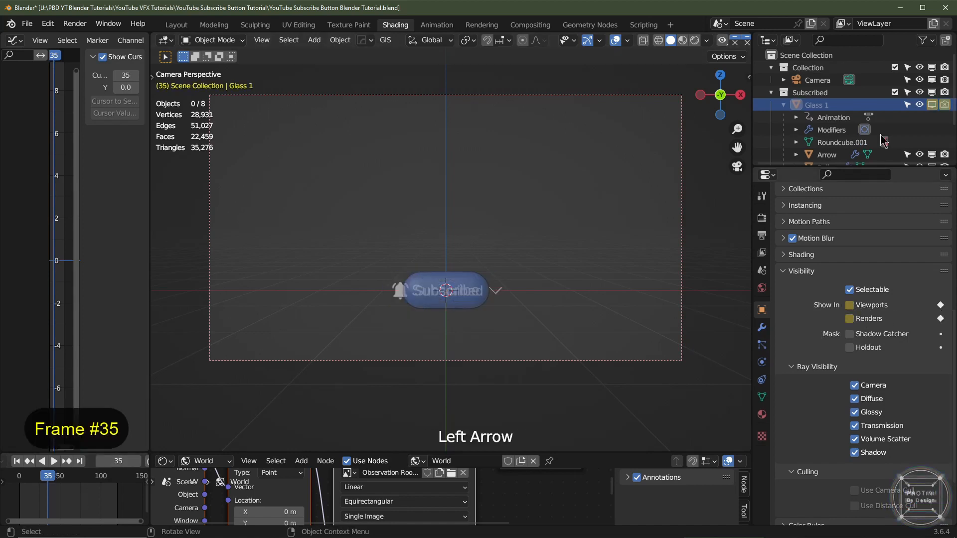
# Disable Viewports and Renders visibility for the Arrow and Bell objects at frame 35 and keyframe both settings
pyautogui.scroll(-3, 835, 110)
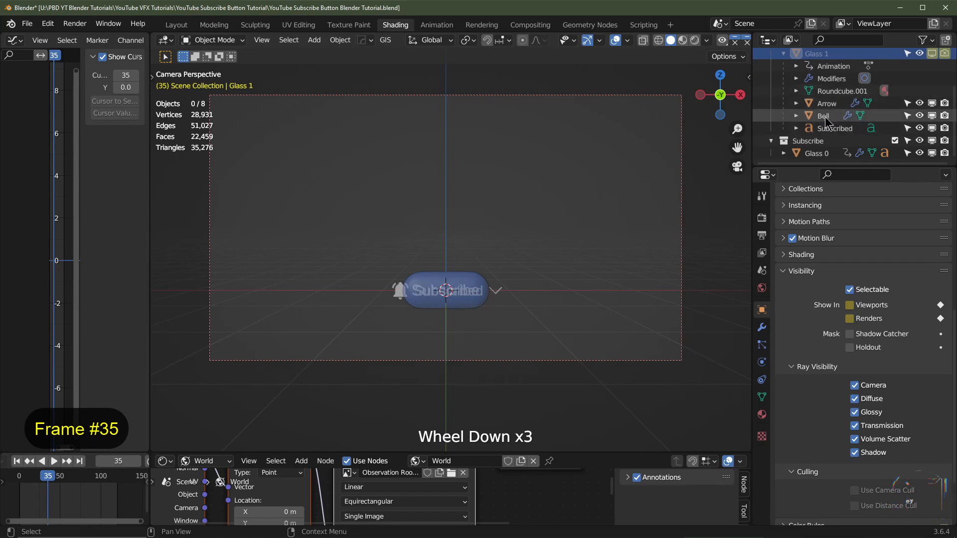
pyautogui.click(827, 104)
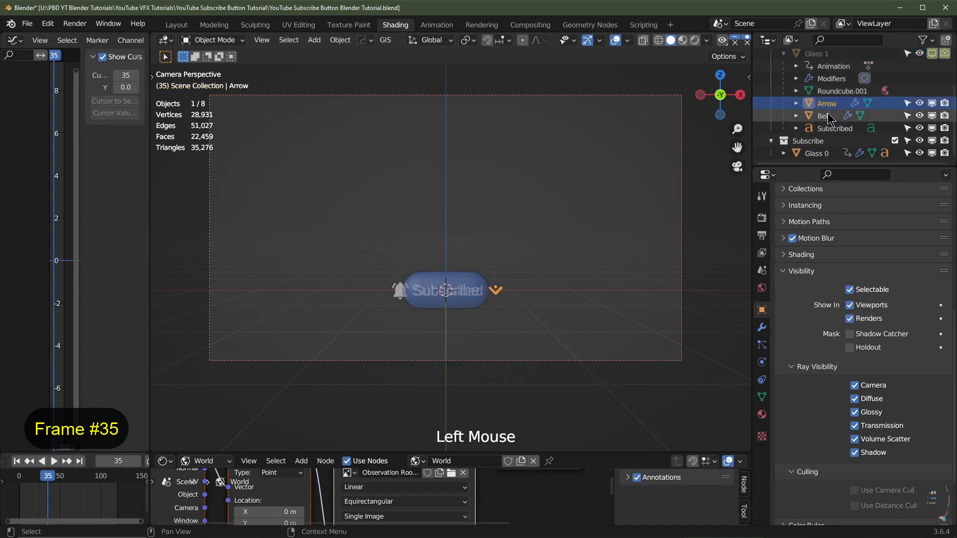
pyautogui.click(850, 305)
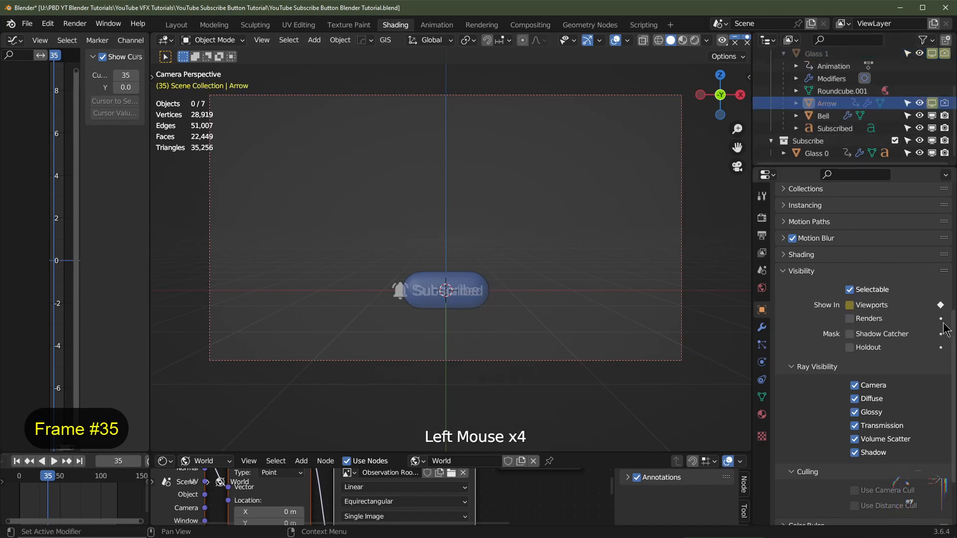
pyautogui.click(824, 117)
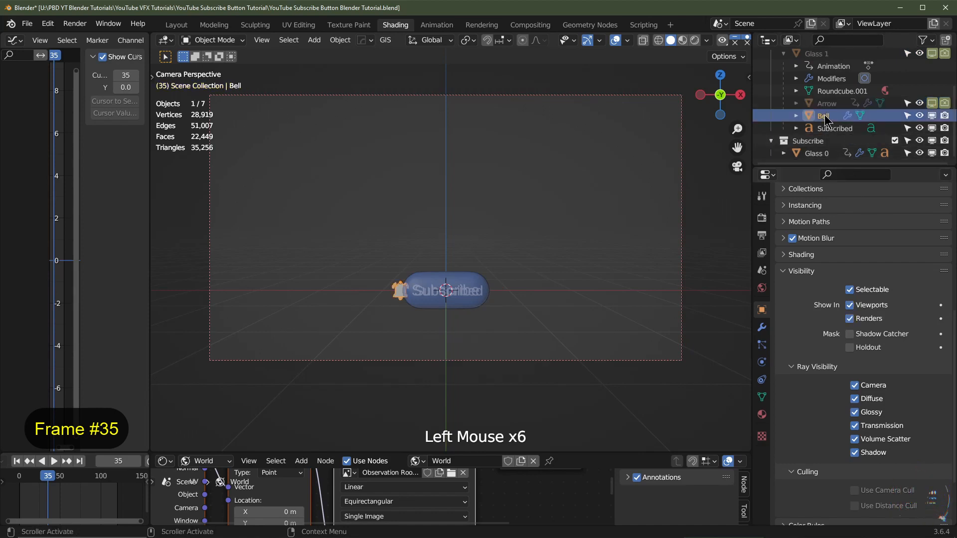
pyautogui.click(851, 305)
pyautogui.click(941, 305)
pyautogui.click(940, 318)
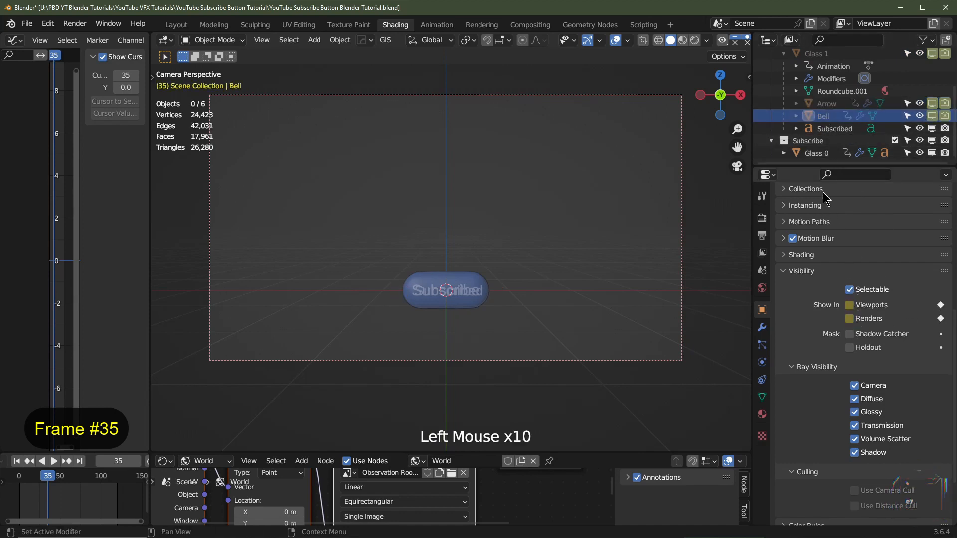
# Disable the Subscribed text's Viewports and Renders visibility at frame 35 and keyframe both
pyautogui.click(835, 128)
pyautogui.click(850, 305)
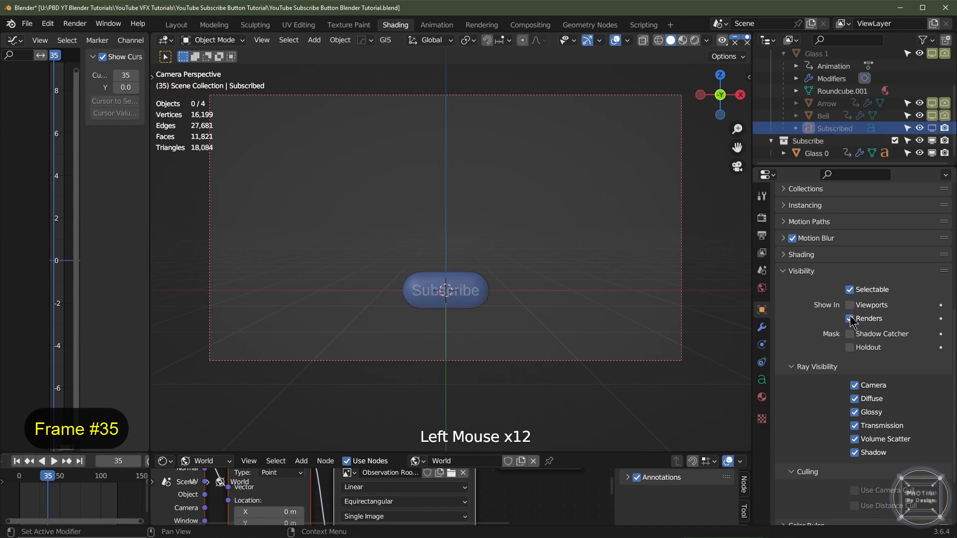
pyautogui.click(941, 305)
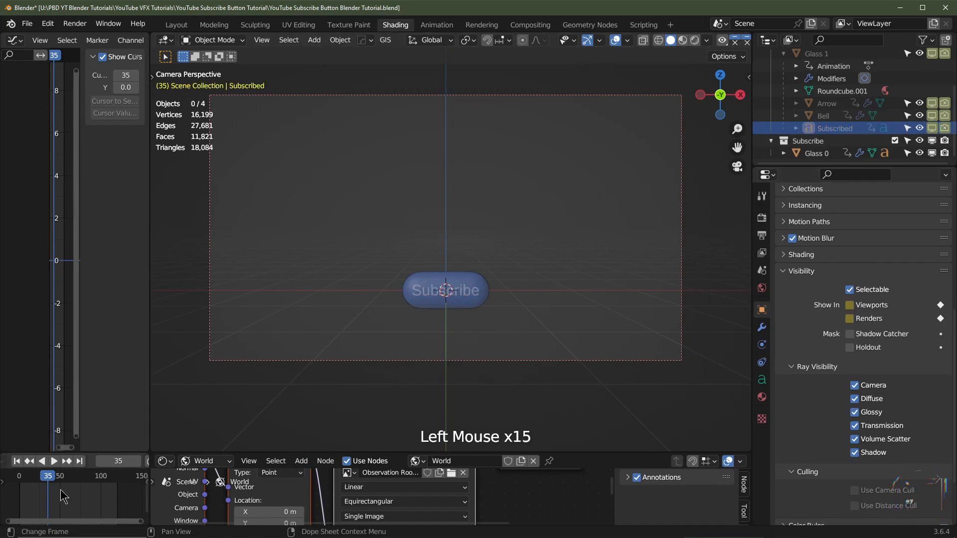
# Enable the Subscribed text's Viewports and Renders visibility at frame 36 and keyframe both
pyautogui.press('Right')
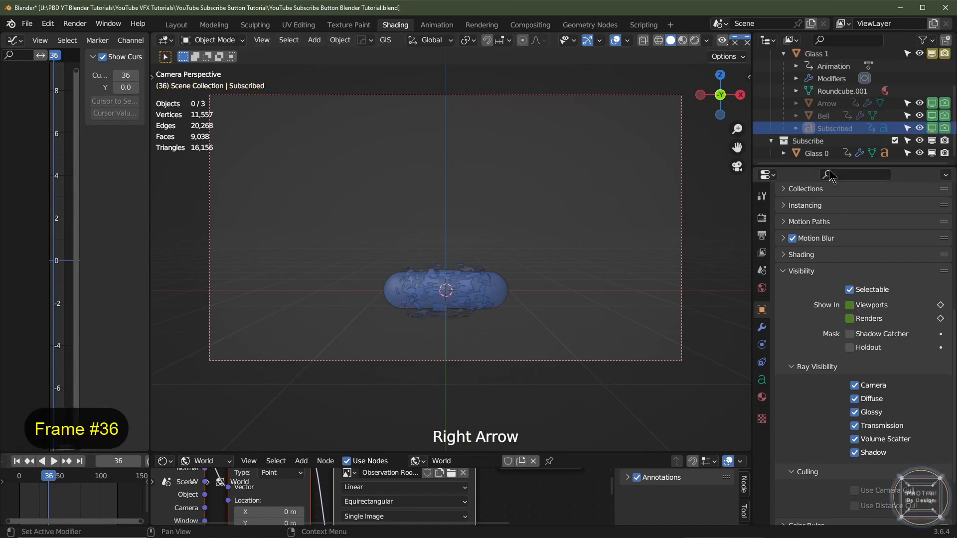
pyautogui.click(844, 129)
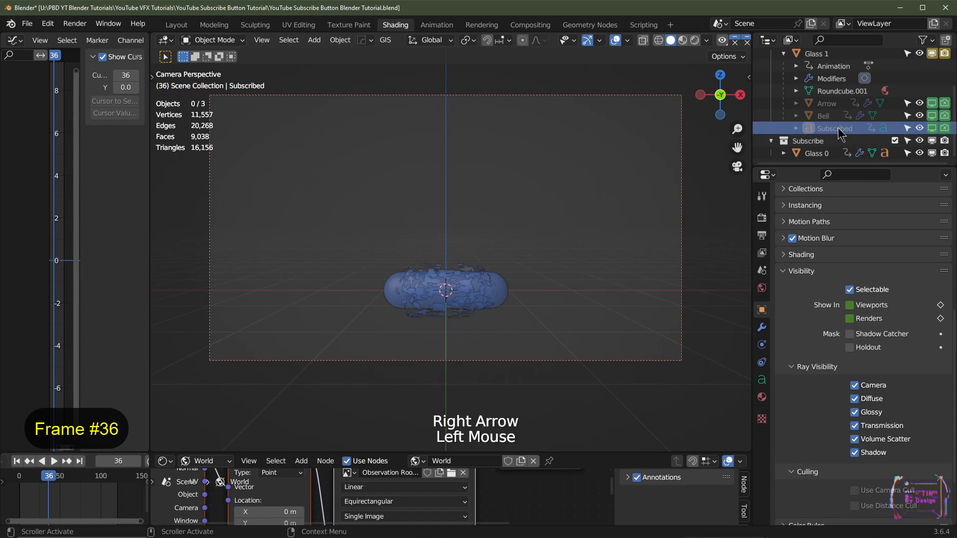
pyautogui.click(849, 305)
pyautogui.click(941, 319)
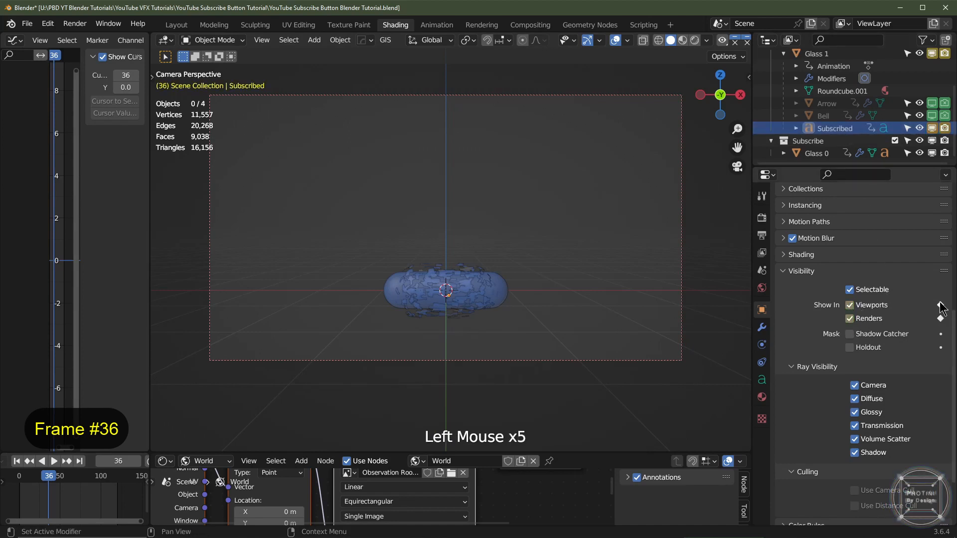
# Enable Viewports and Renders visibility for the Bell and Arrow at frame 36 and keyframe both settings
pyautogui.click(823, 115)
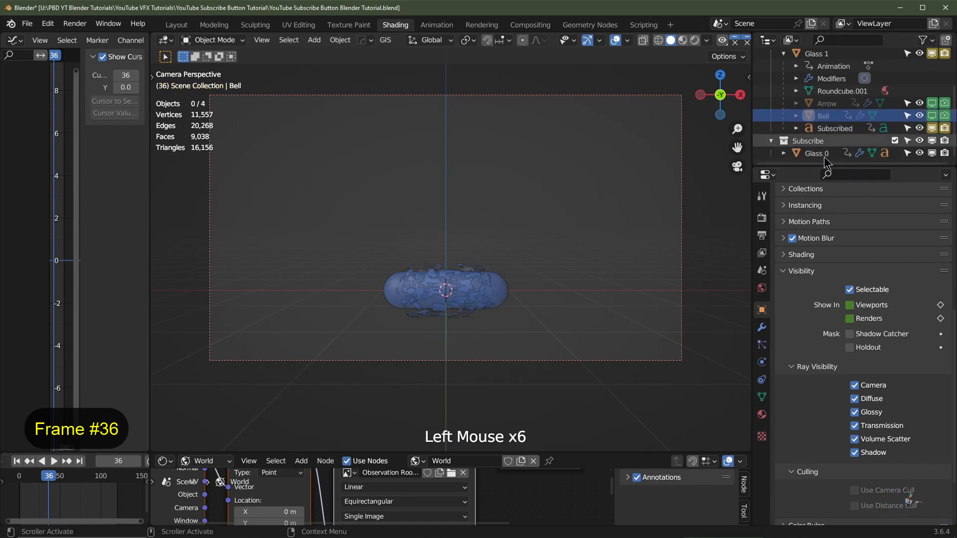
pyautogui.click(849, 305)
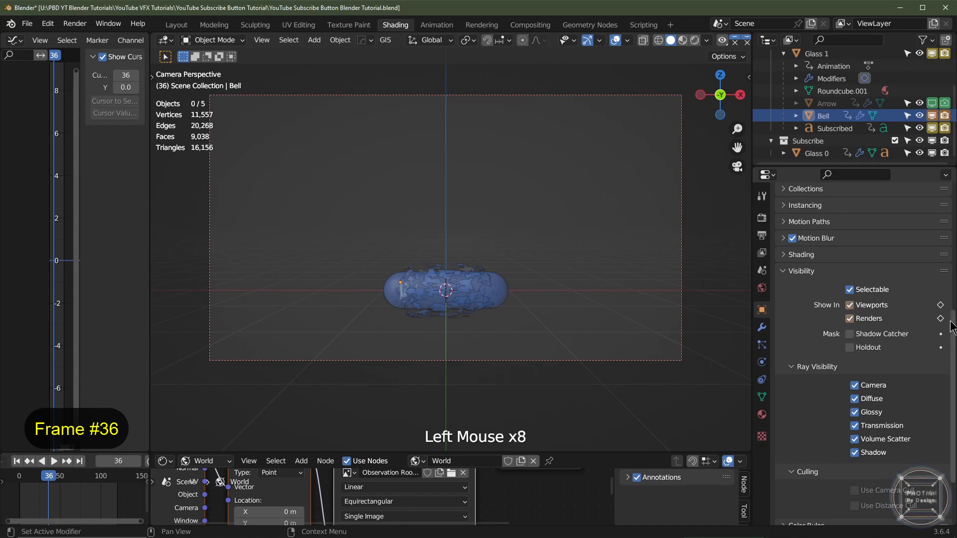
pyautogui.click(941, 304)
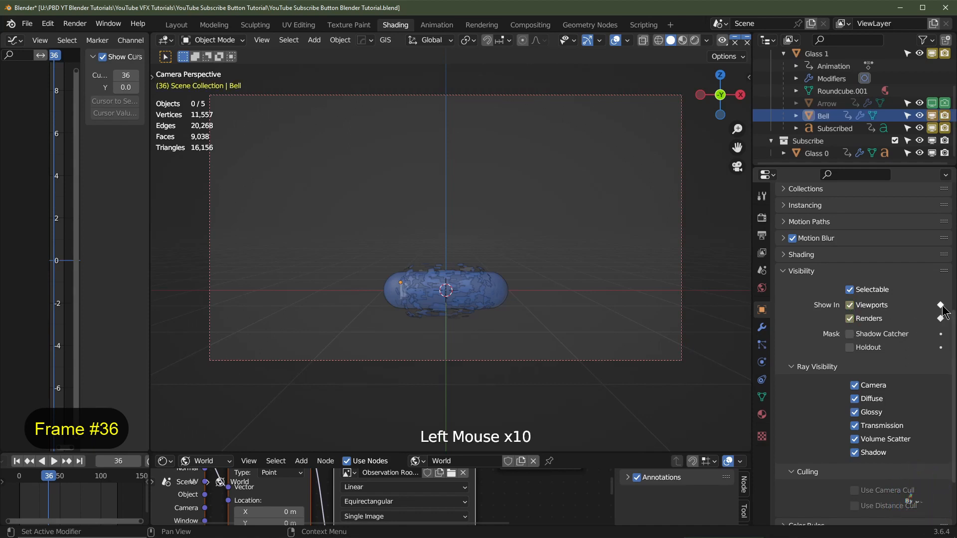
pyautogui.click(809, 102)
pyautogui.click(850, 305)
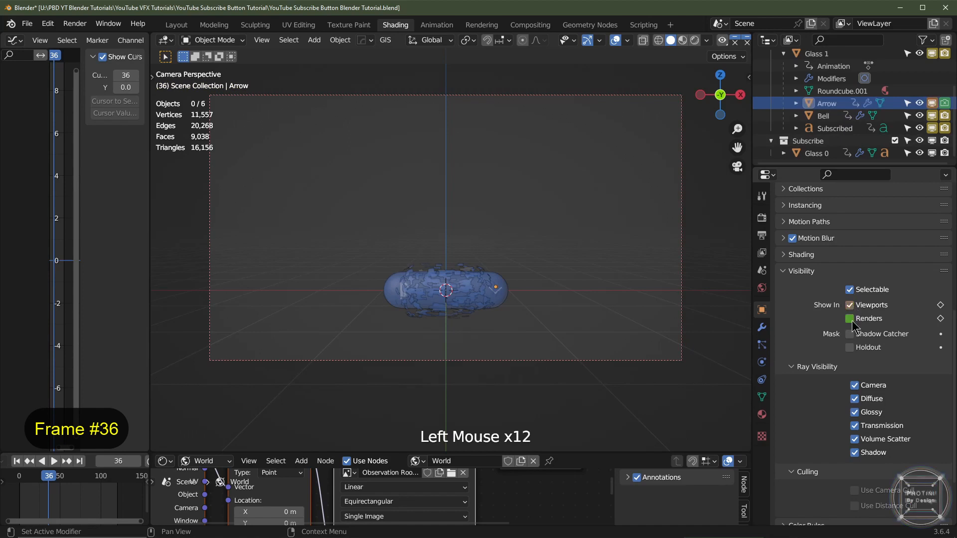
pyautogui.click(941, 319)
# Go through the frames before and after frame 36 up to frame 47 to check the swap between the buttons
pyautogui.press('Left')
pyautogui.press('Left')
pyautogui.press('Left')
pyautogui.press('Left')
pyautogui.press('Right')
pyautogui.press('Right')
pyautogui.press('Right')
pyautogui.press('Right')
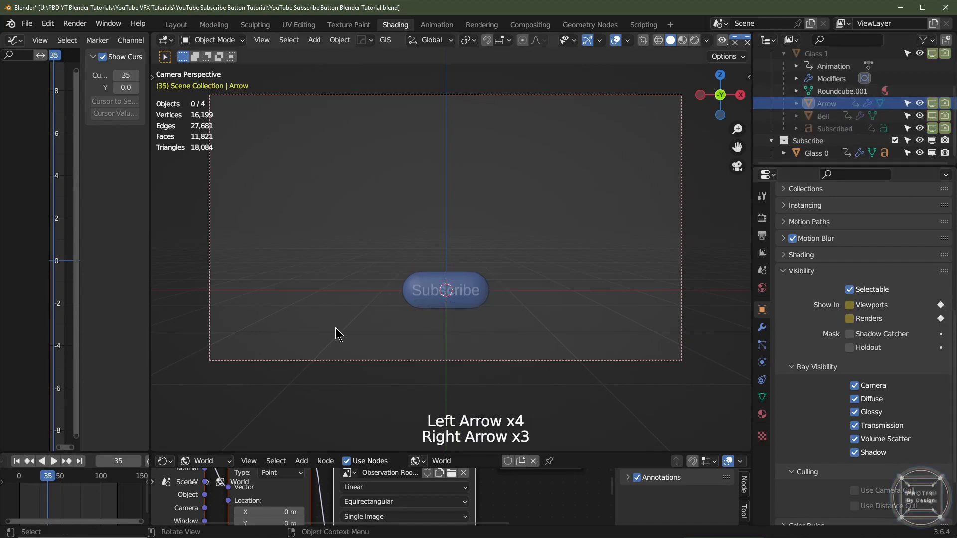
pyautogui.press('Right')
pyautogui.press('Right')
pyautogui.press('Right')
pyautogui.press('Right')
pyautogui.press('Right')
pyautogui.press('Right')
pyautogui.press('Right')
pyautogui.press('Right')
pyautogui.press('Right')
pyautogui.press('Right')
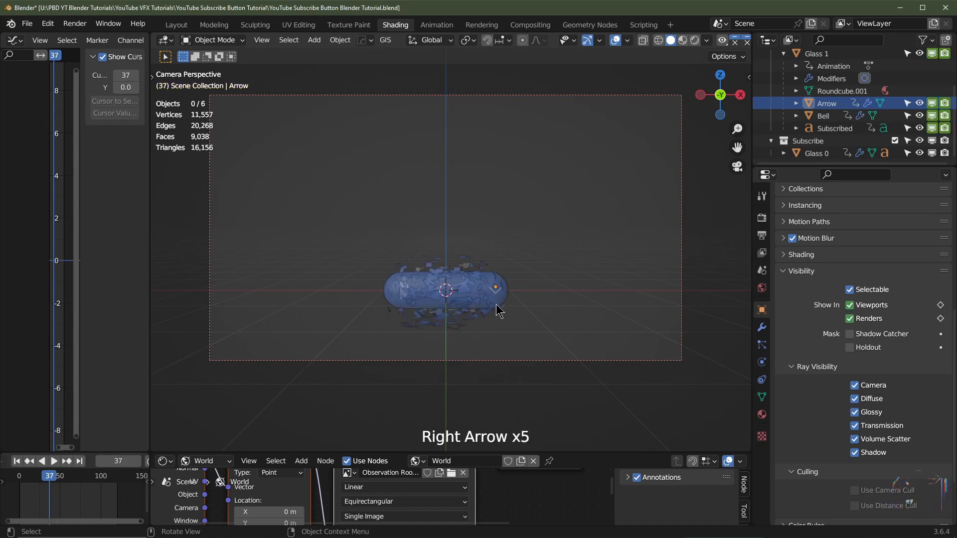
pyautogui.press('Right')
# Hide and show Glass 1 again to inspect the text and icons inside the Subscribed button
pyautogui.scroll(3, 453, 310)
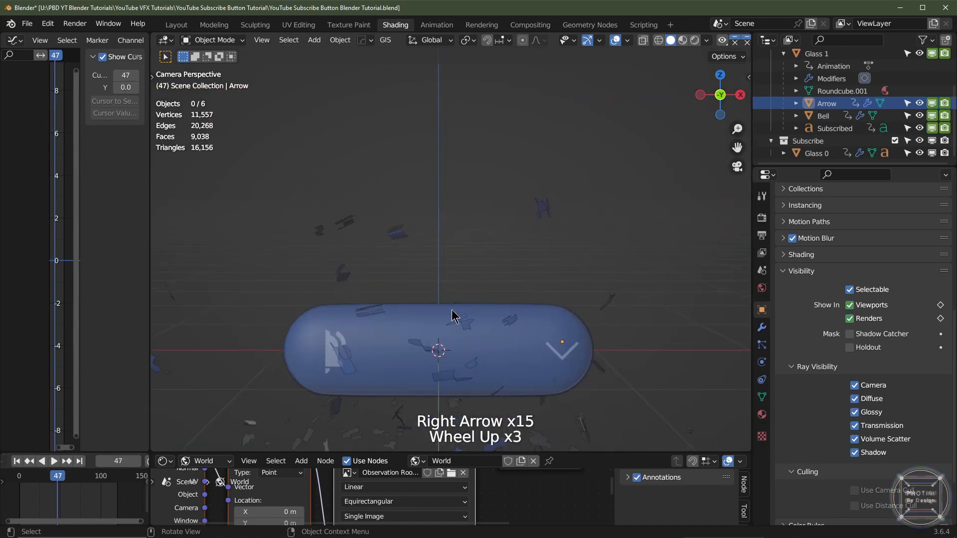
pyautogui.moveTo(364, 362); pyautogui.dragTo(454, 315, button='middle')
pyautogui.click(919, 54)
pyautogui.click(919, 53)
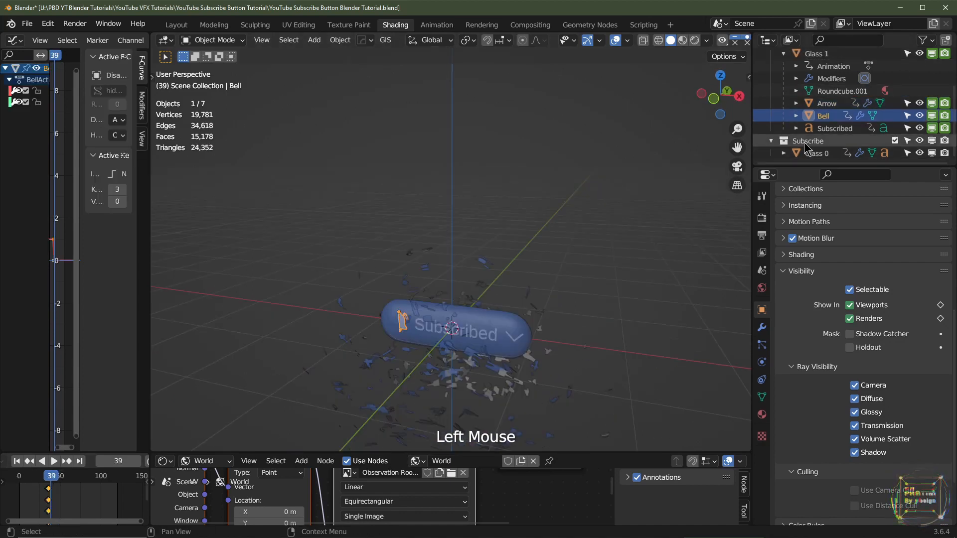
# Enter and leave Edit Mode on the Subscribed text, the Bell and the Arrow to refresh their viewport display
pyautogui.click(835, 128)
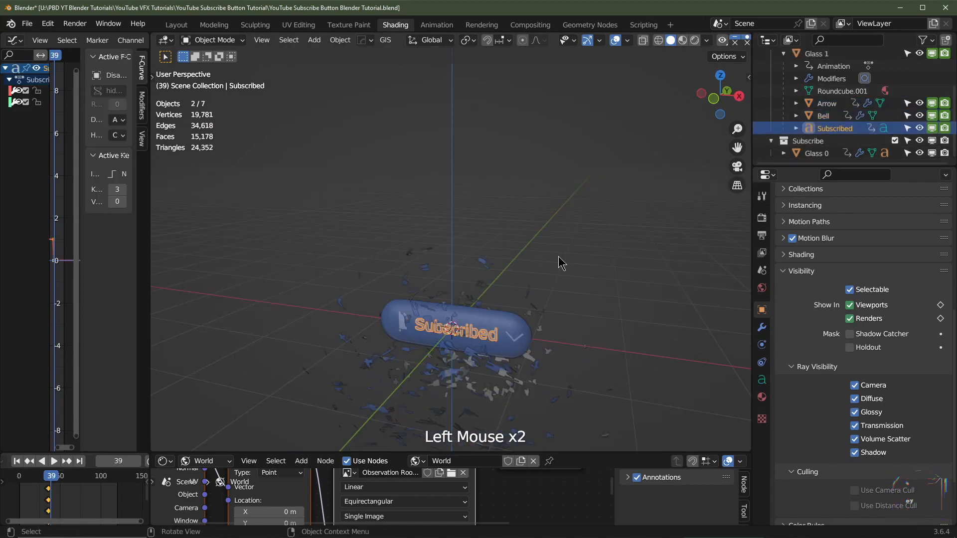
pyautogui.press('Tab')
pyautogui.press('Tab')
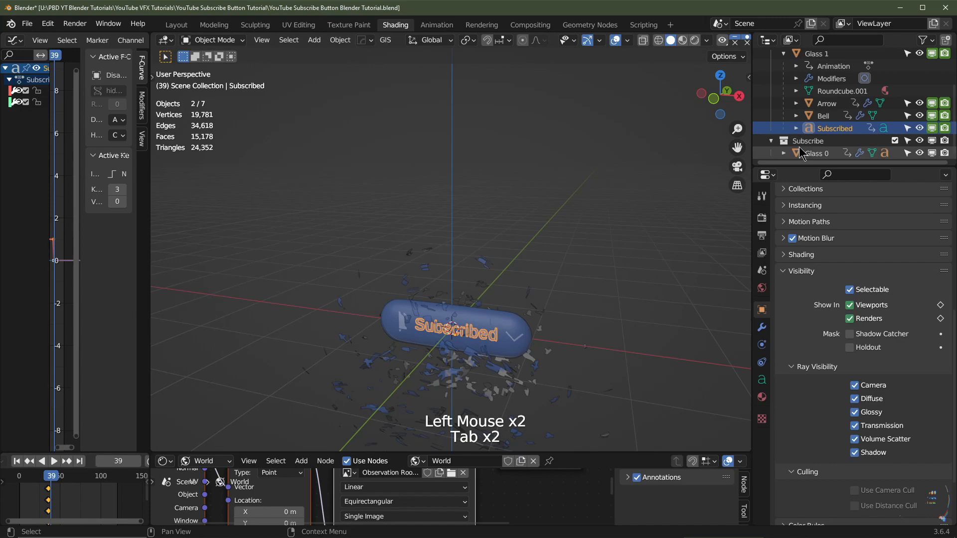
pyautogui.click(824, 116)
pyautogui.press('Tab')
pyautogui.press('Tab')
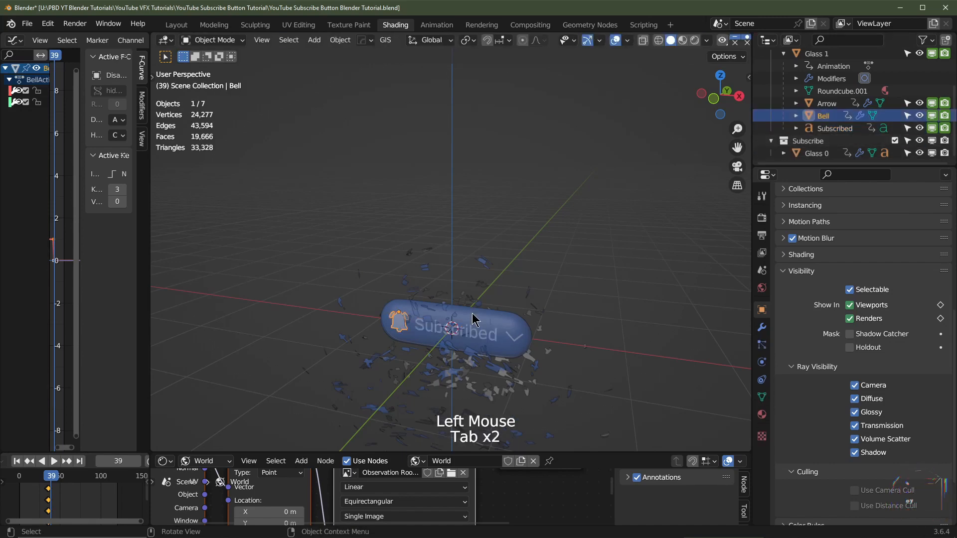
pyautogui.click(829, 104)
pyautogui.press('Tab')
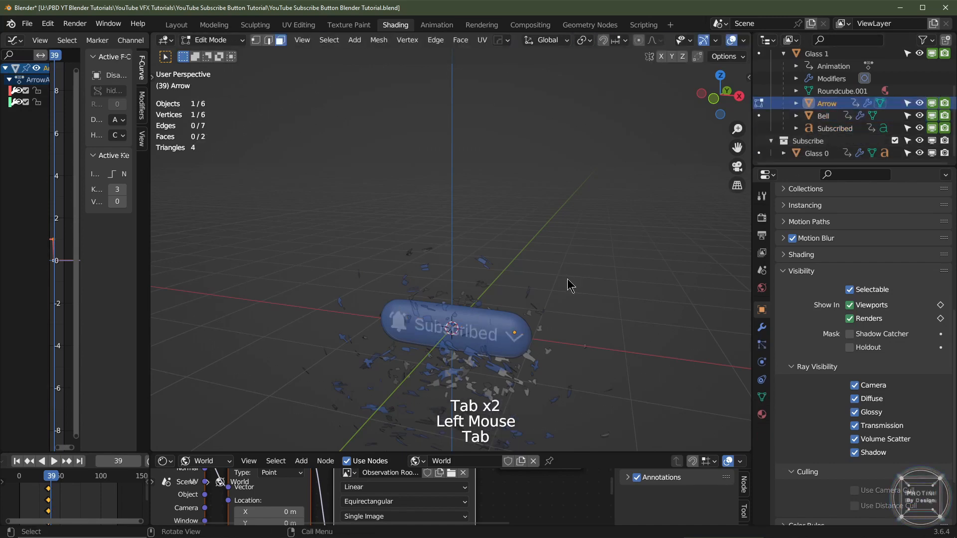
pyautogui.press('Tab')
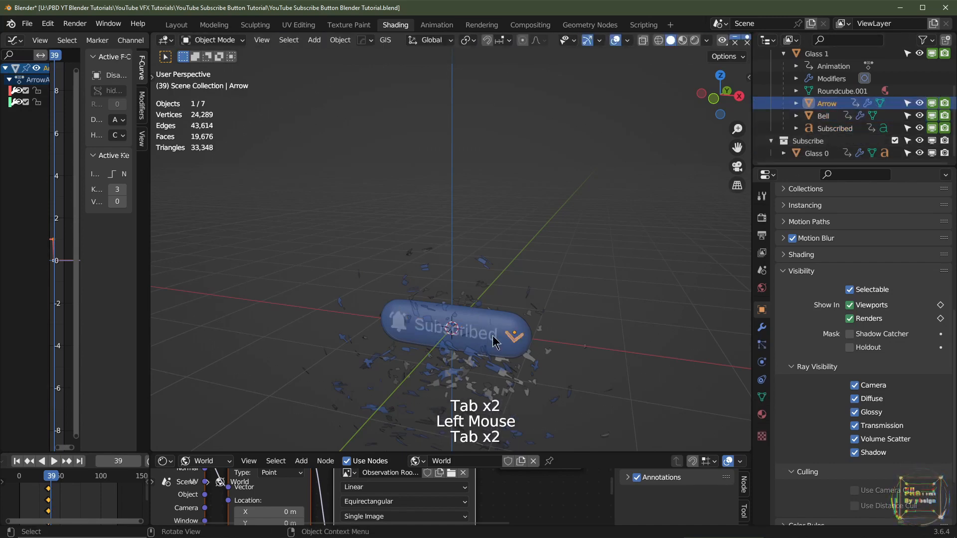
# Play the animation from the first frame to check the shatter and the button swap, and stop it
pyautogui.click(18, 462)
pyautogui.press('space')
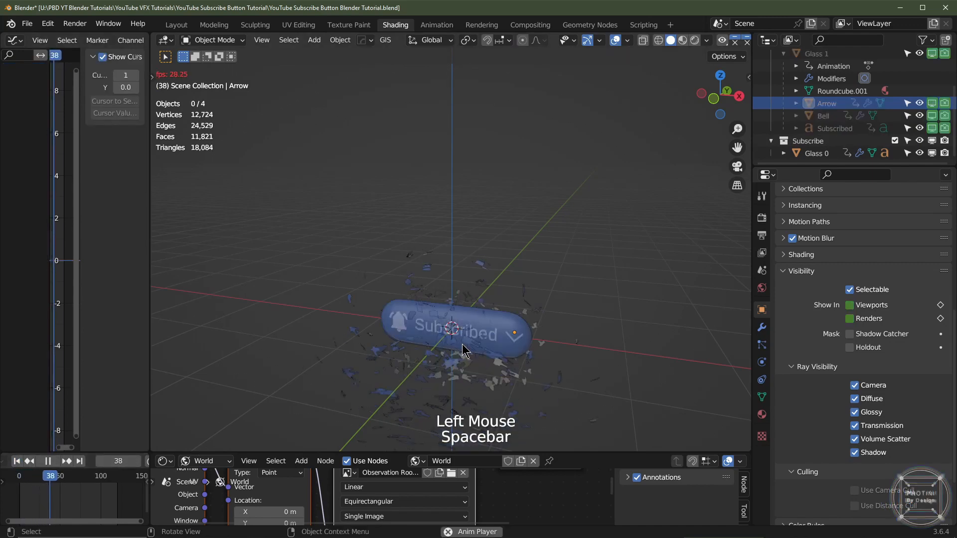
pyautogui.press('space')
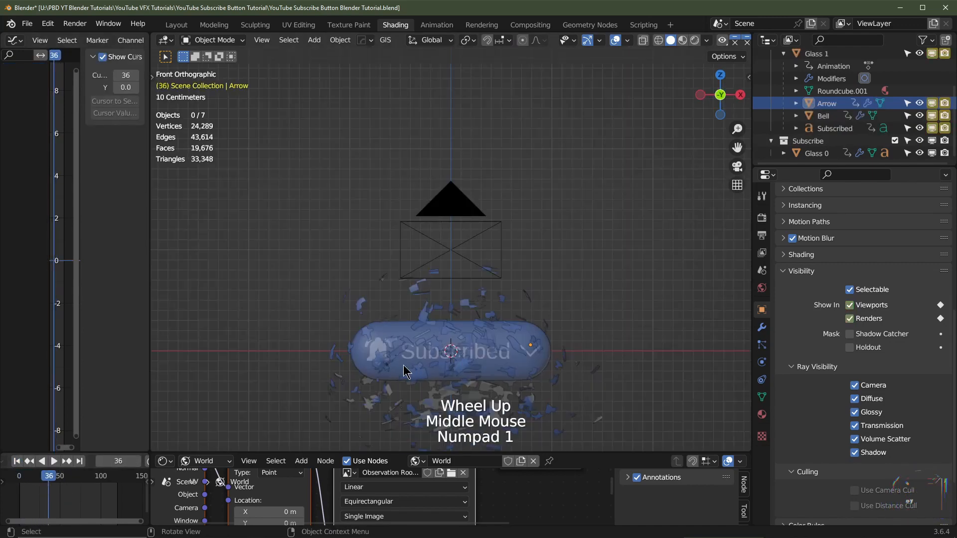
# Compare the frames around 35 and 36 in front view to examine the shattering, select Glass 1 and return to frame 35
pyautogui.scroll(2, 404, 371)
pyautogui.scroll(1, 438, 375)
pyautogui.scroll(-2, 472, 378)
pyautogui.press('Left')
pyautogui.press('Left')
pyautogui.press('Left')
pyautogui.press('Left')
pyautogui.press('Left')
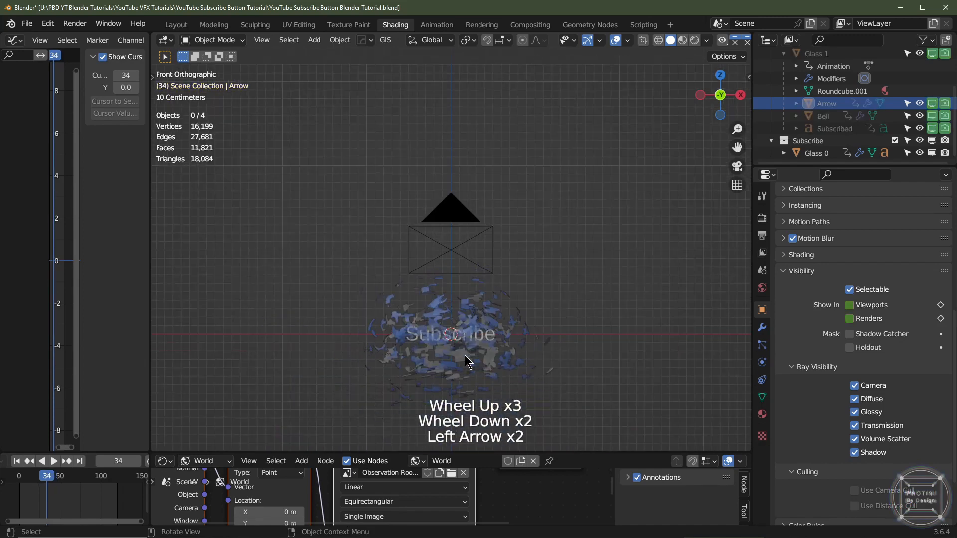
pyautogui.press('Right')
pyautogui.press('Right')
pyautogui.press('Right')
pyautogui.press('Right')
pyautogui.press('Right')
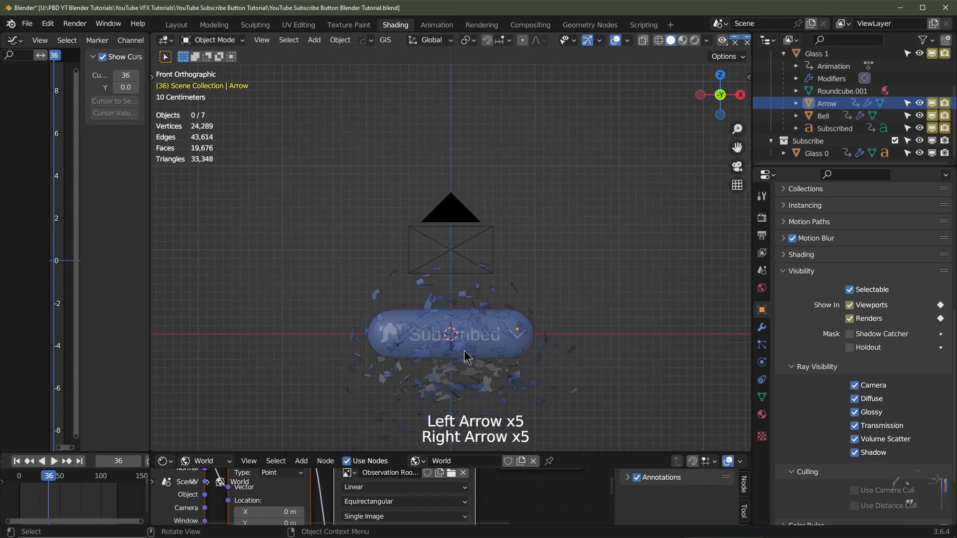
pyautogui.press('Left')
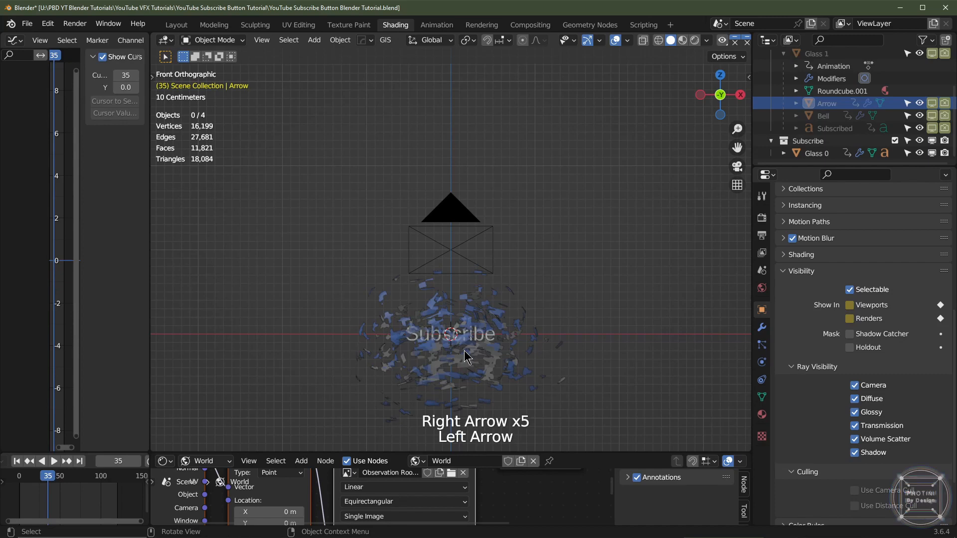
pyautogui.press('Right')
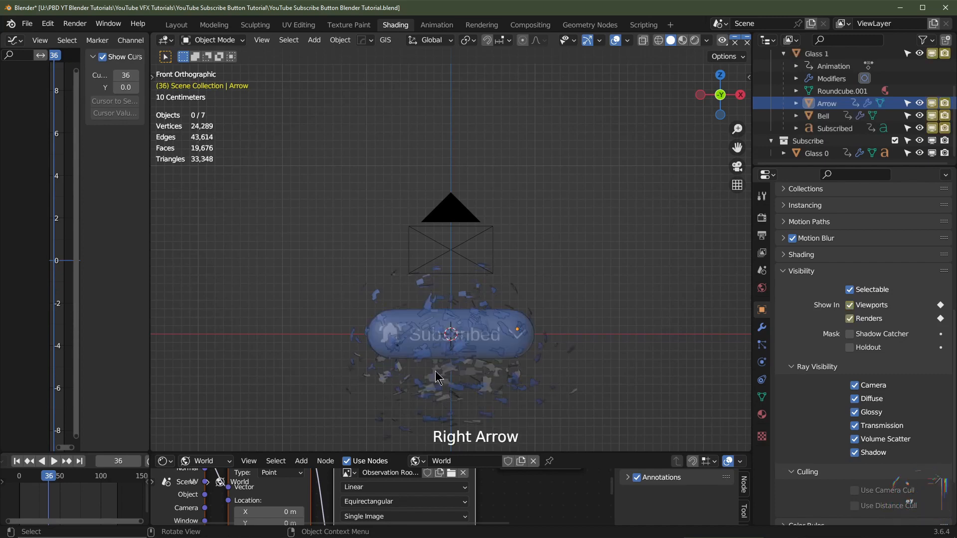
pyautogui.click(403, 328)
pyautogui.click(394, 325)
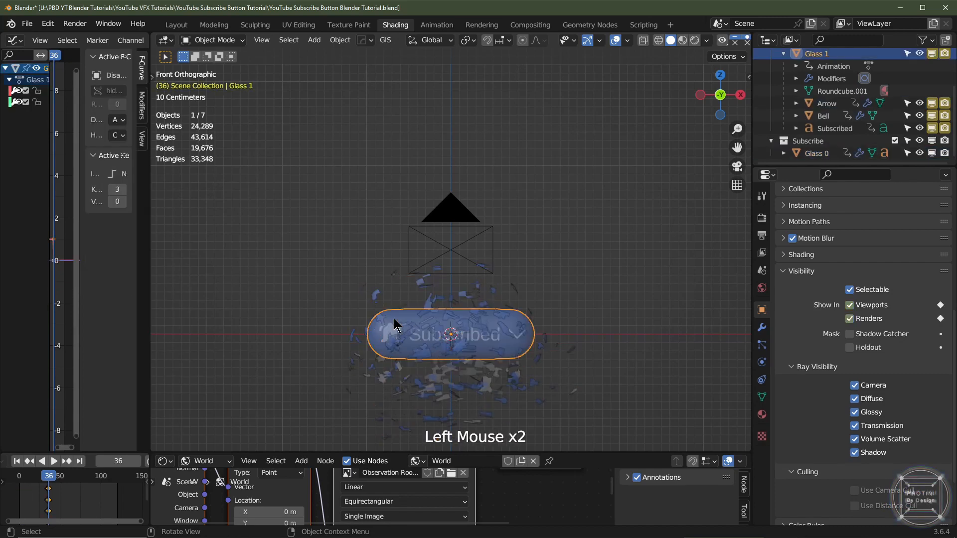
pyautogui.press('Left')
# Add a force field of type Force at the world origin and show the scene in front view
pyautogui.moveTo(498, 324); pyautogui.dragTo(433, 357, button='middle')
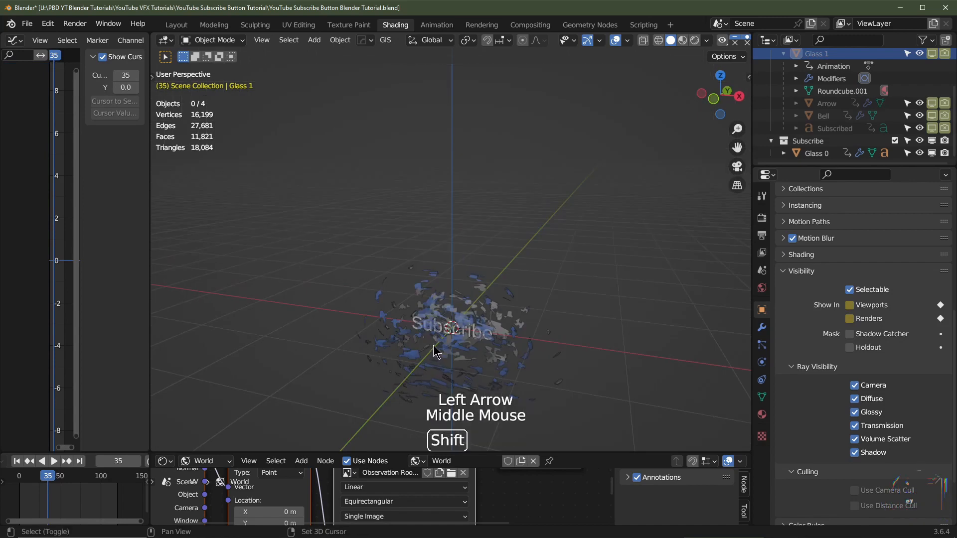
pyautogui.hotkey('shift', 'a')
pyautogui.moveTo(407, 498)
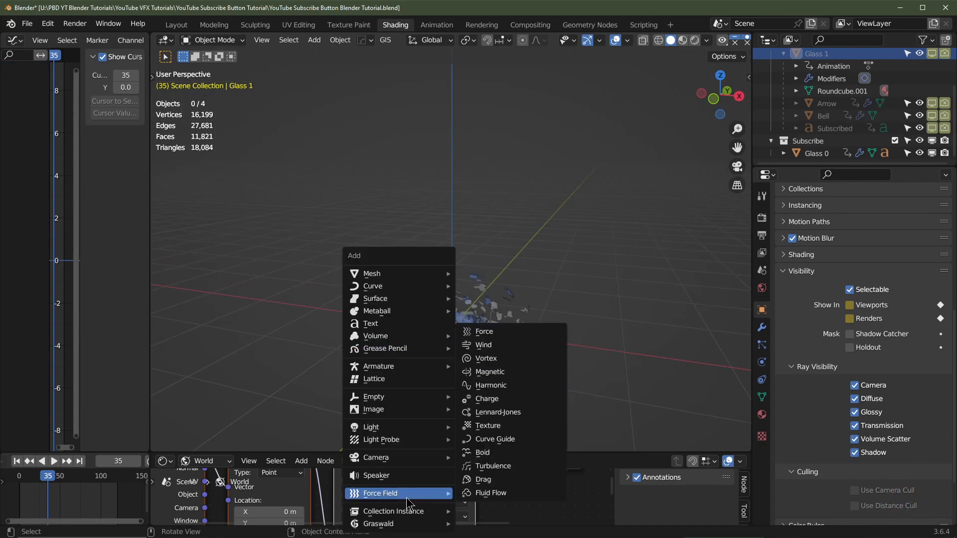
pyautogui.click(510, 336)
pyautogui.press('KP_1')
# Set the force field's strength to 0 at frame 32 and keyframe it
pyautogui.click(100, 461)
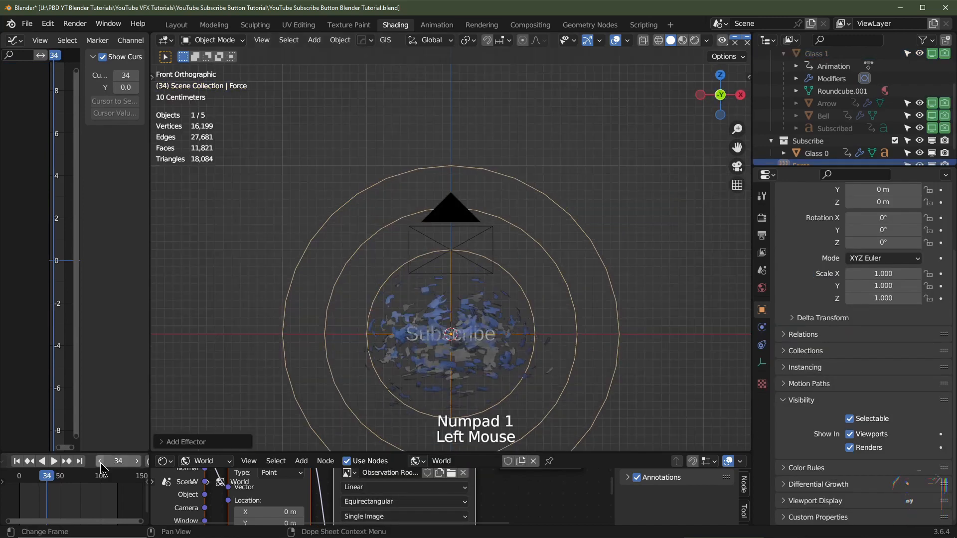
pyautogui.click(100, 461)
pyautogui.click(100, 461)
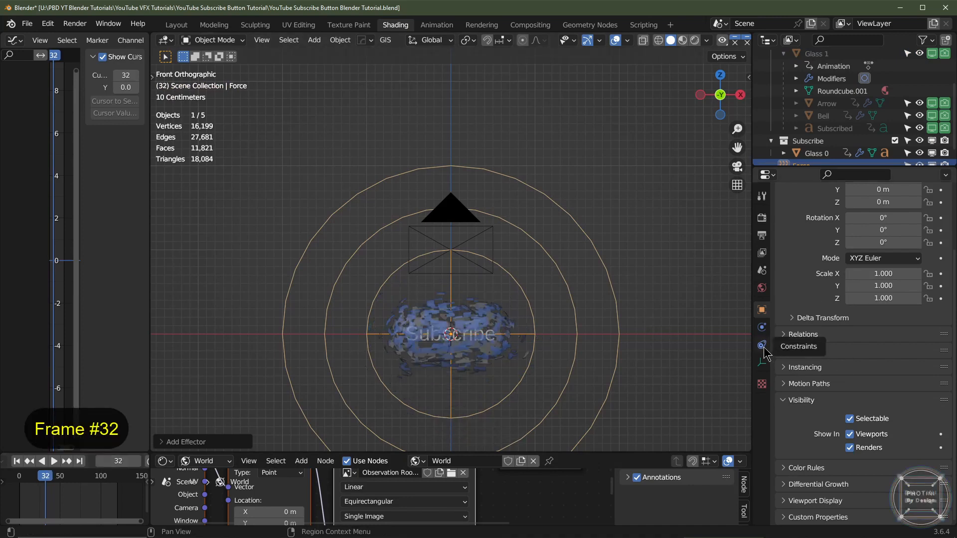
pyautogui.click(764, 331)
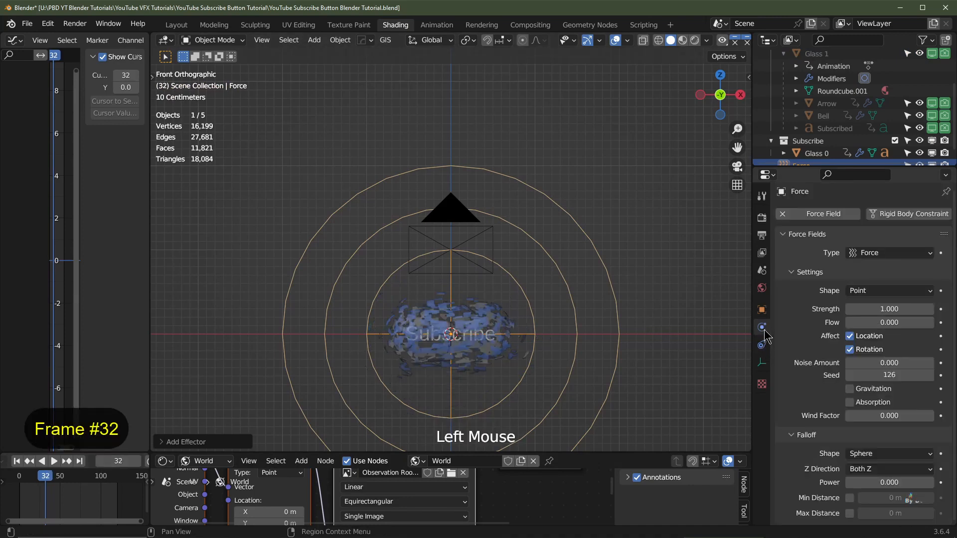
pyautogui.doubleClick(890, 310)
pyautogui.press('Return')
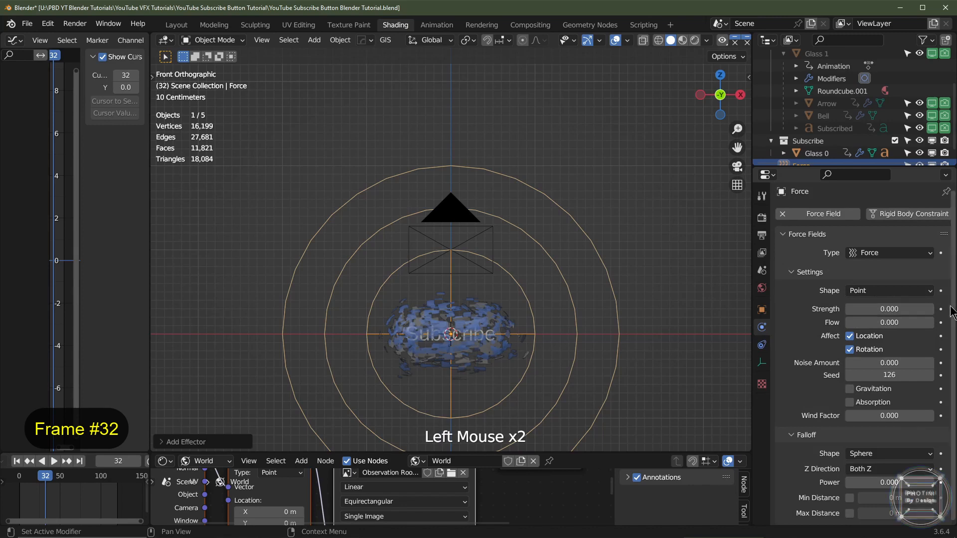
pyautogui.click(940, 309)
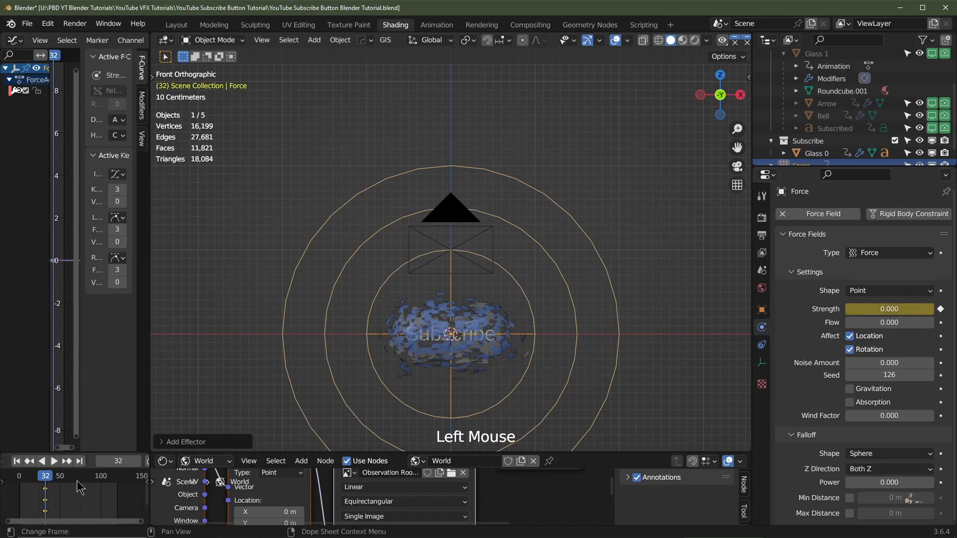
# Set the force field's strength to 100 at frame 36 and keyframe it
pyautogui.click(137, 460)
pyautogui.click(138, 461)
pyautogui.click(138, 461)
pyautogui.click(138, 461)
pyautogui.click(138, 461)
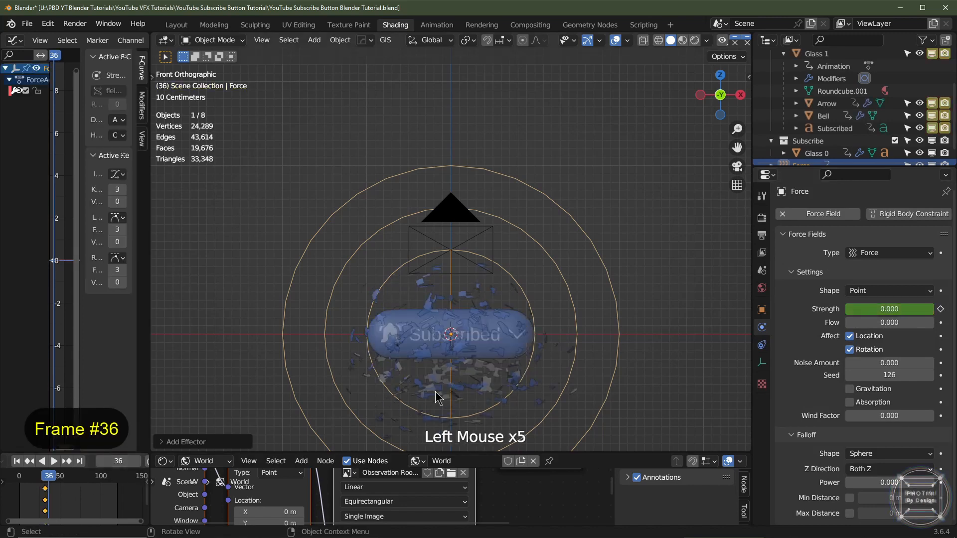
pyautogui.click(897, 309)
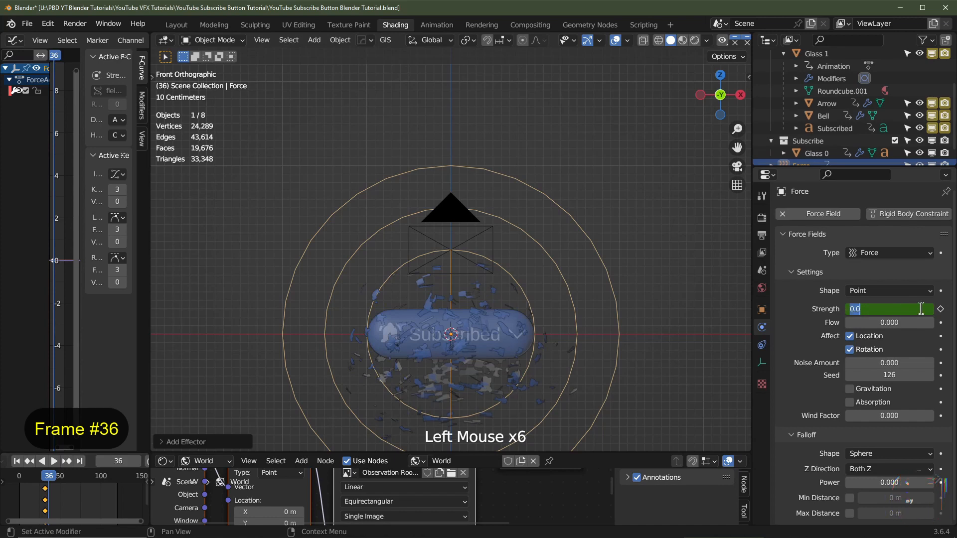
pyautogui.write('100')
pyautogui.press('Return')
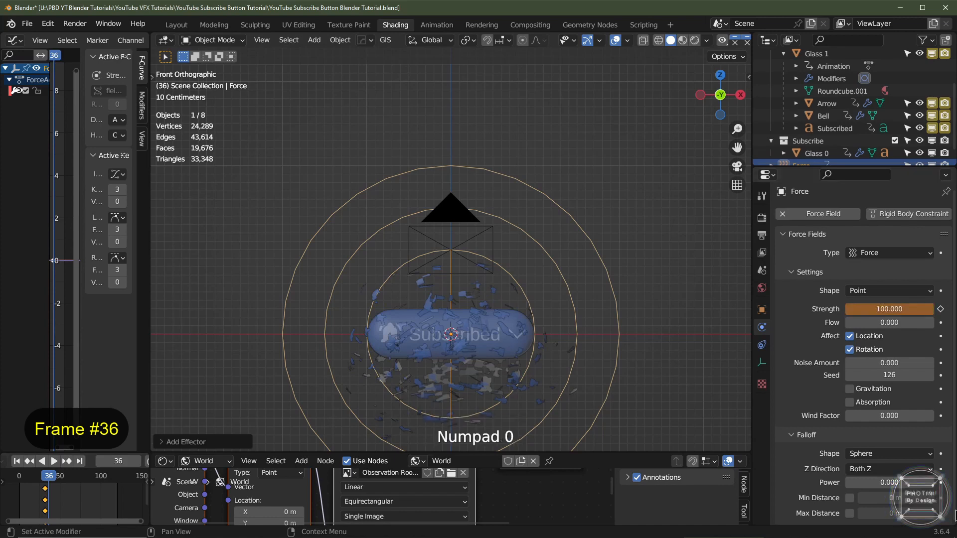
pyautogui.click(941, 309)
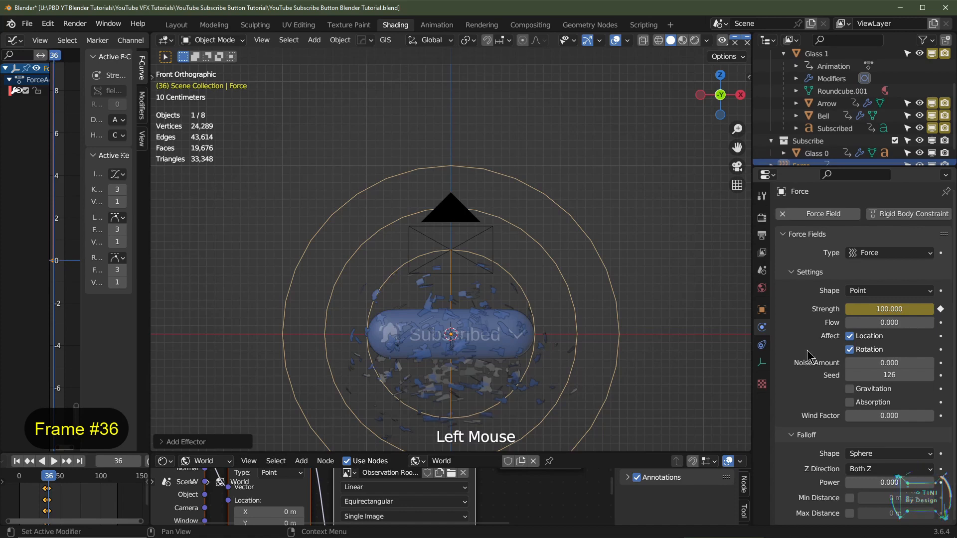
# Play the animation from the first frame to check the force's effect on the shatter, and select Glass 0
pyautogui.click(17, 462)
pyautogui.press('space')
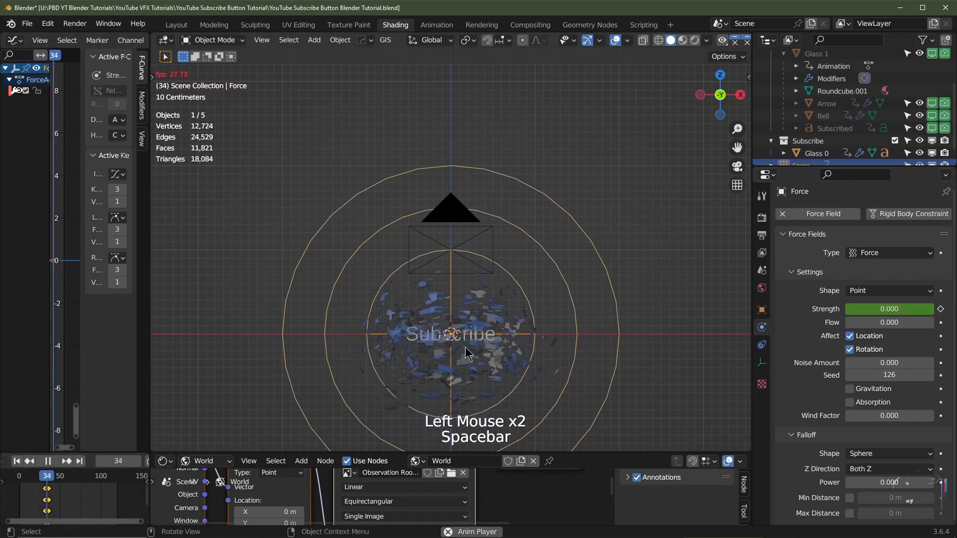
pyautogui.click(428, 288)
# Collapse the Explode and Subdivision modifiers of Glass 0 and show its particle system settings
pyautogui.click(763, 329)
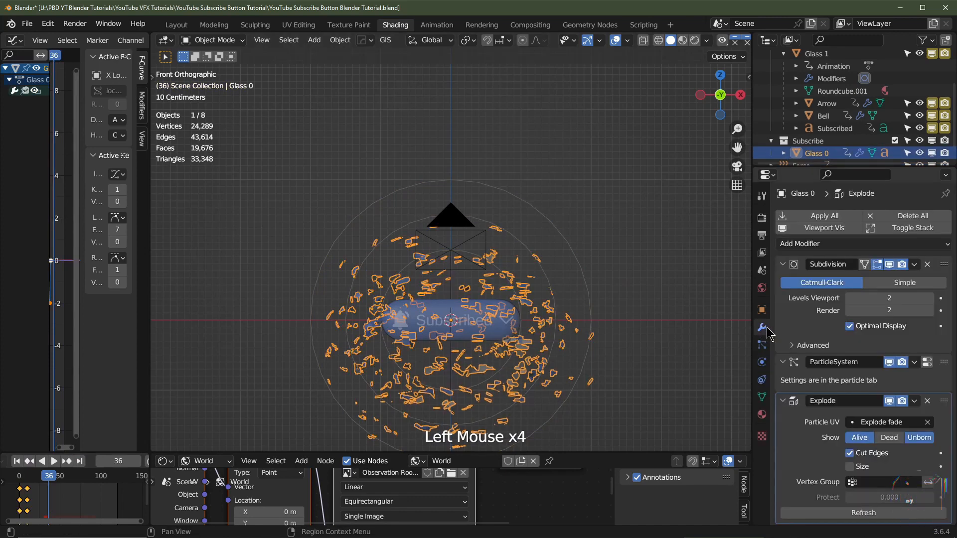
pyautogui.click(784, 402)
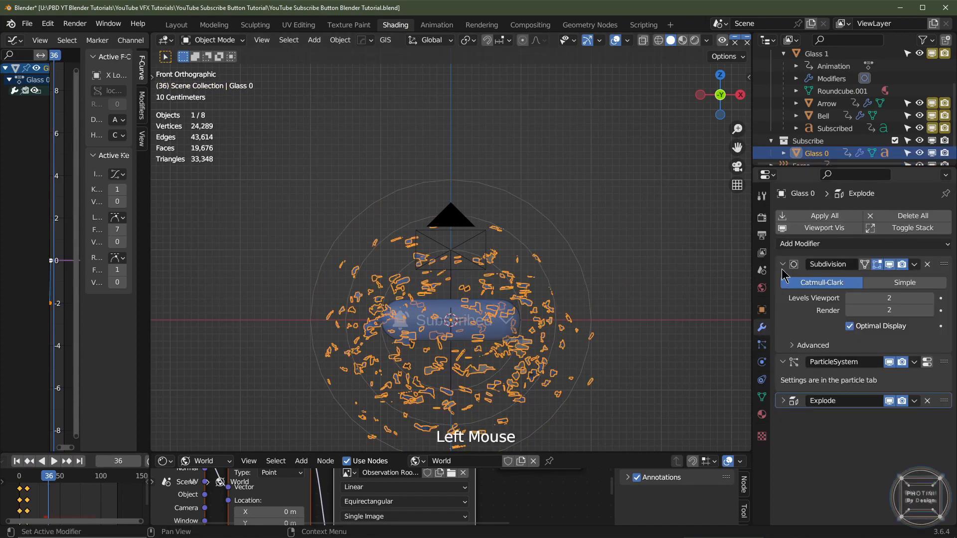
pyautogui.click(784, 264)
pyautogui.click(761, 345)
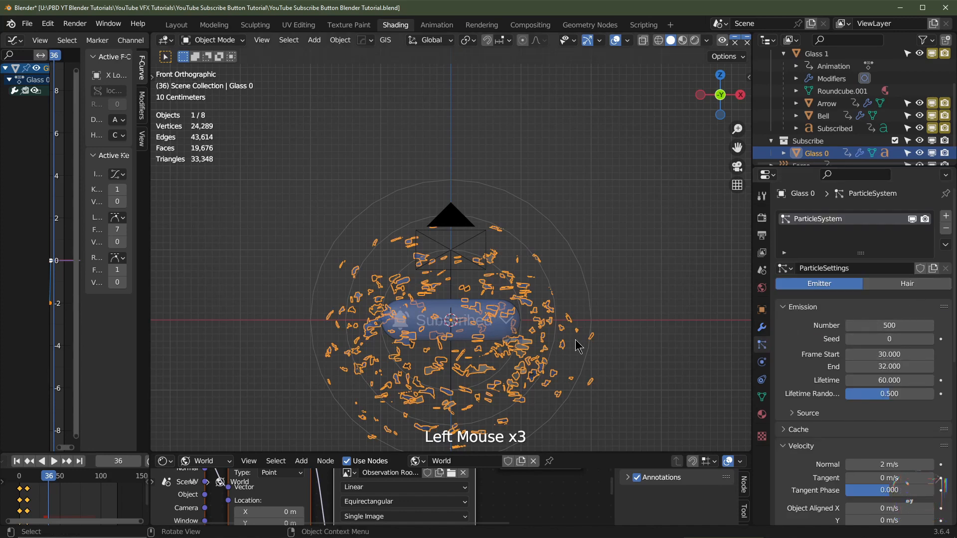
# Return to the first frame and save the file
pyautogui.click(16, 461)
pyautogui.scroll(-4, 847, 398)
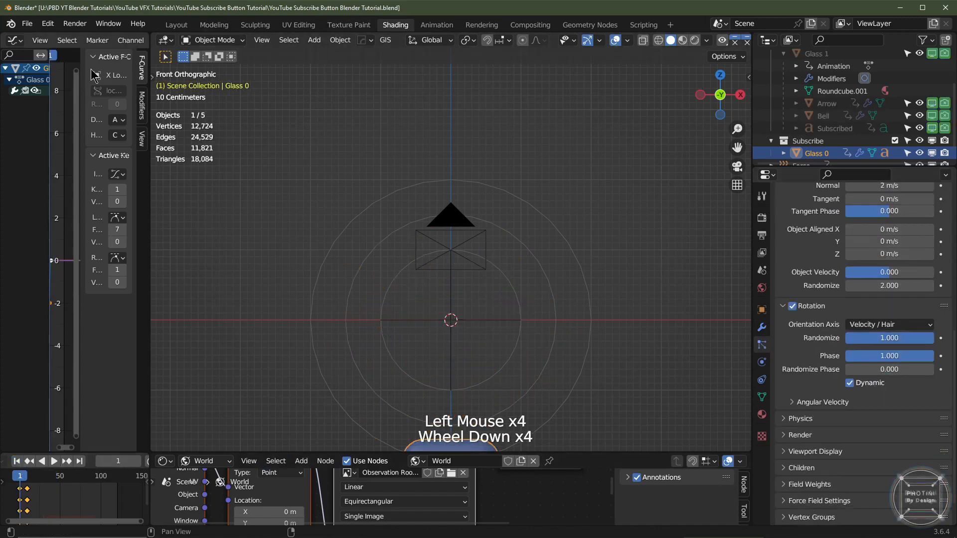
pyautogui.click(27, 24)
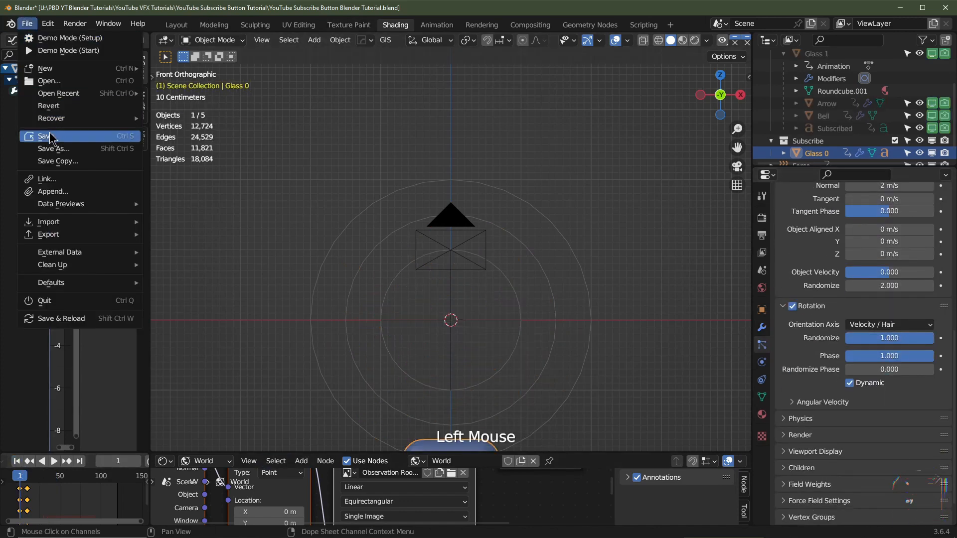
pyautogui.scroll(3, 821, 427)
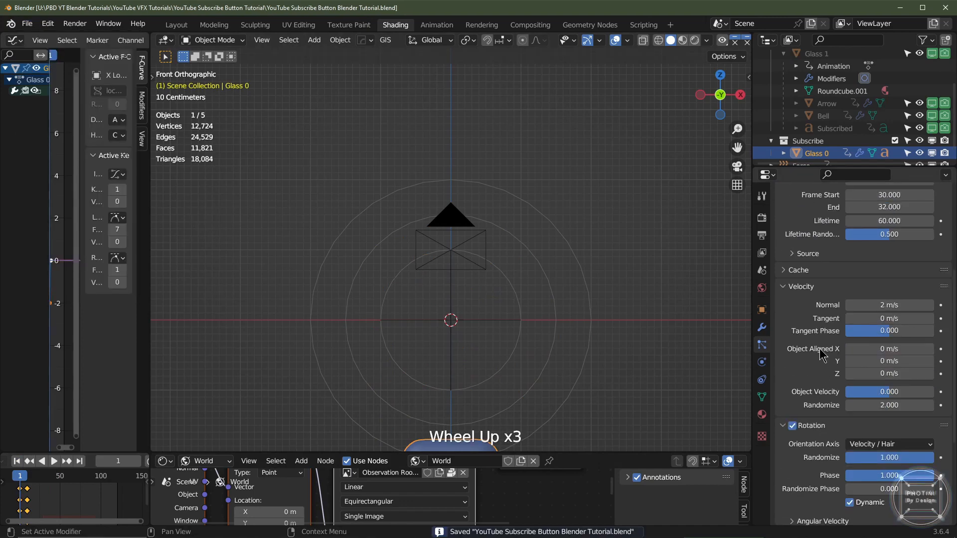
# Turn off Use Library Path in the particle cache of Glass 0 and bake all dynamics
pyautogui.click(799, 270)
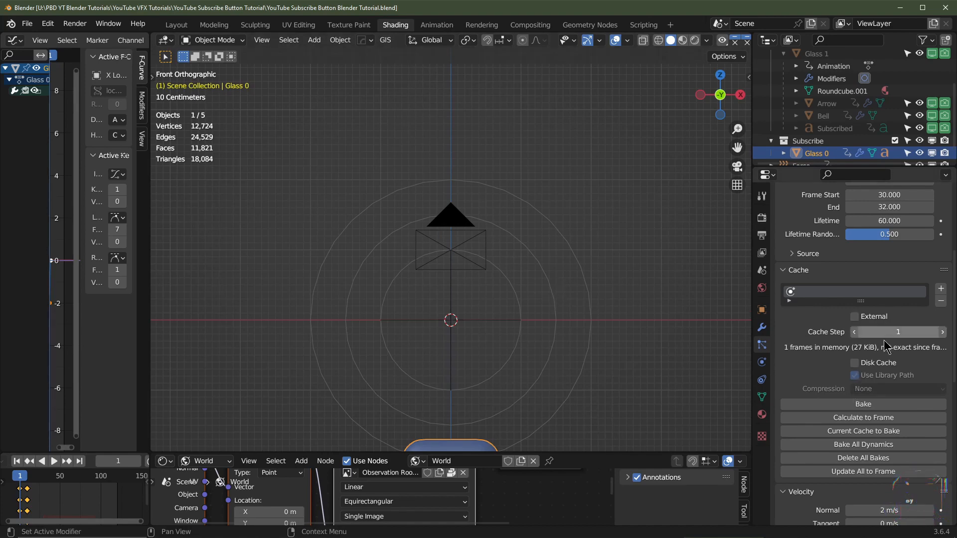
pyautogui.click(858, 377)
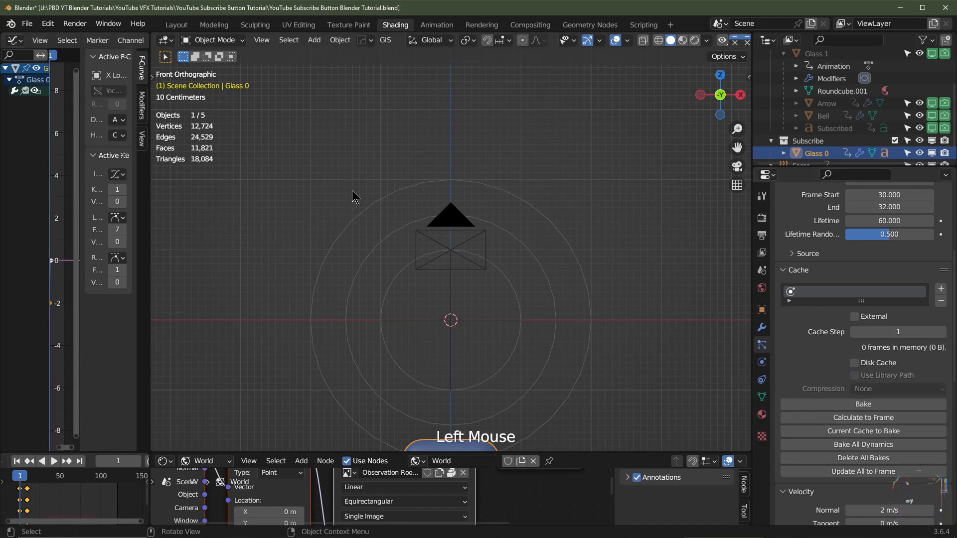
pyautogui.click(868, 444)
# Play the baked animation in a wider front view to check how the shards disperse, and stop it
pyautogui.scroll(-2, 545, 315)
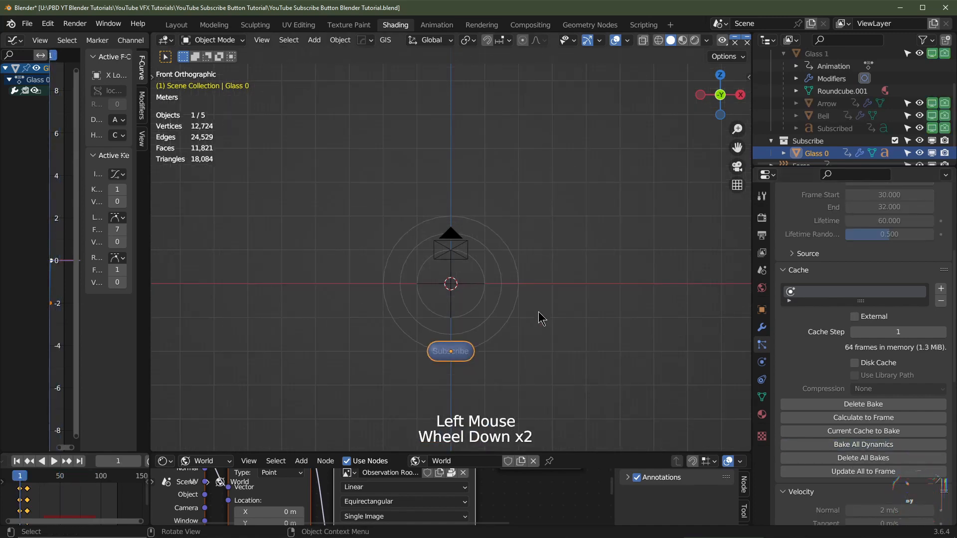
pyautogui.press('space')
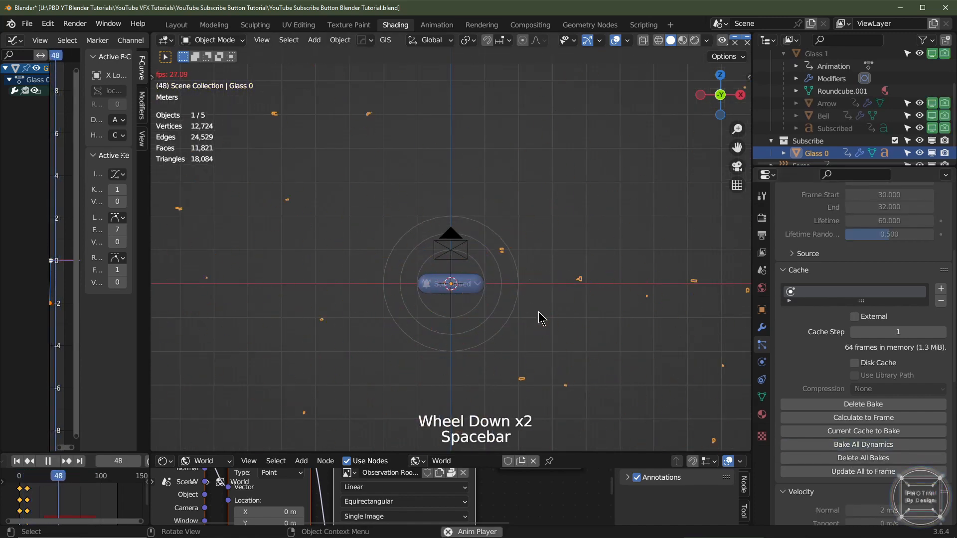
pyautogui.press('space')
pyautogui.scroll(2, 465, 335)
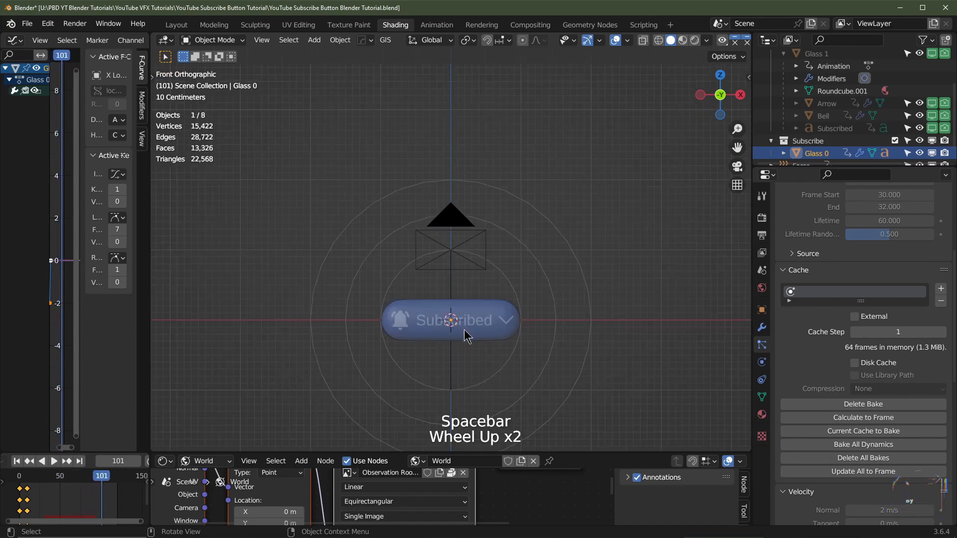
# Select Glass 1 and set the animation's end frame to 90
pyautogui.click(466, 336)
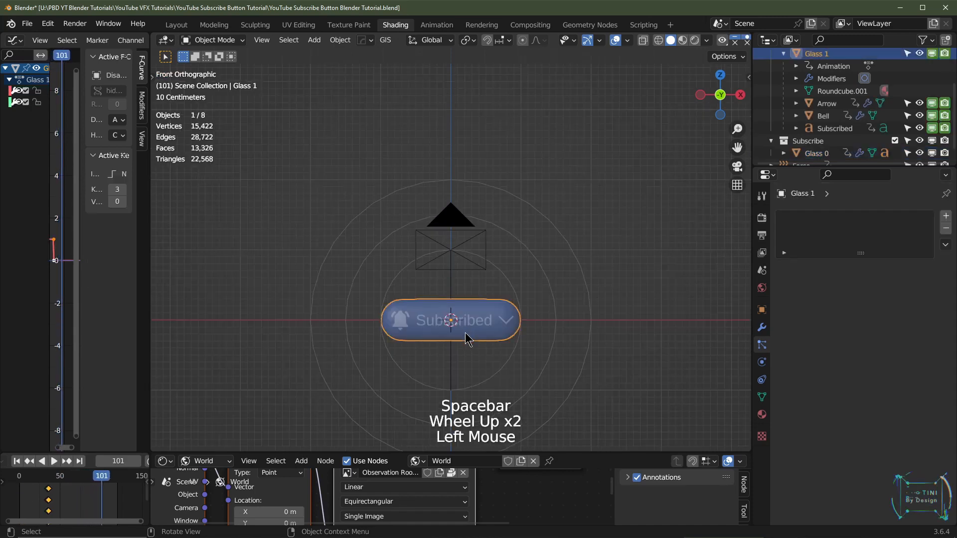
pyautogui.click(80, 462)
pyautogui.click(98, 478)
pyautogui.click(89, 479)
pyautogui.scroll(-2, 118, 458)
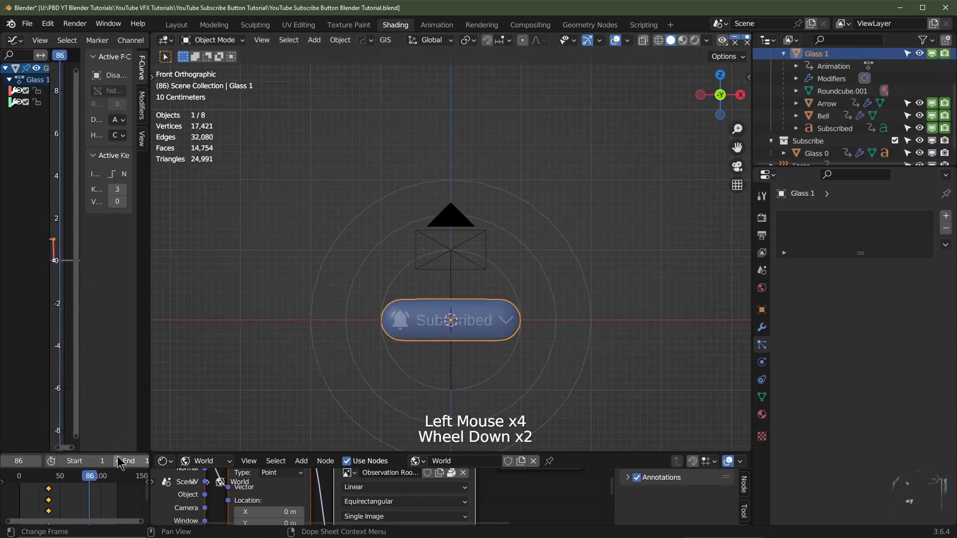
pyautogui.scroll(-1, 120, 462)
pyautogui.click(116, 459)
pyautogui.write('90')
pyautogui.press('Return')
pyautogui.scroll(2, 38, 461)
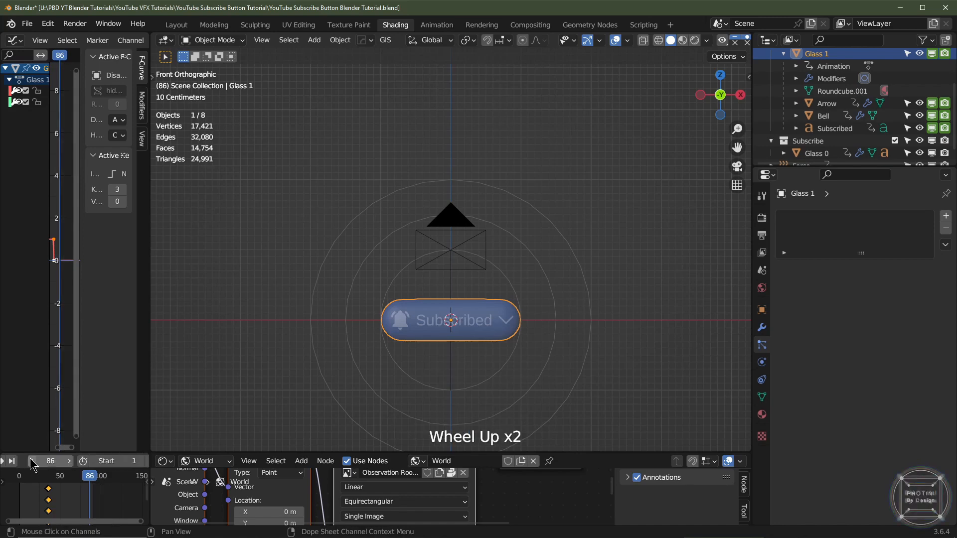
# Insert a location keyframe for Glass 1 at frame 80
pyautogui.doubleClick(31, 461)
pyautogui.click(31, 460)
pyautogui.click(31, 461)
pyautogui.click(31, 461)
pyautogui.click(32, 461)
pyautogui.press('i')
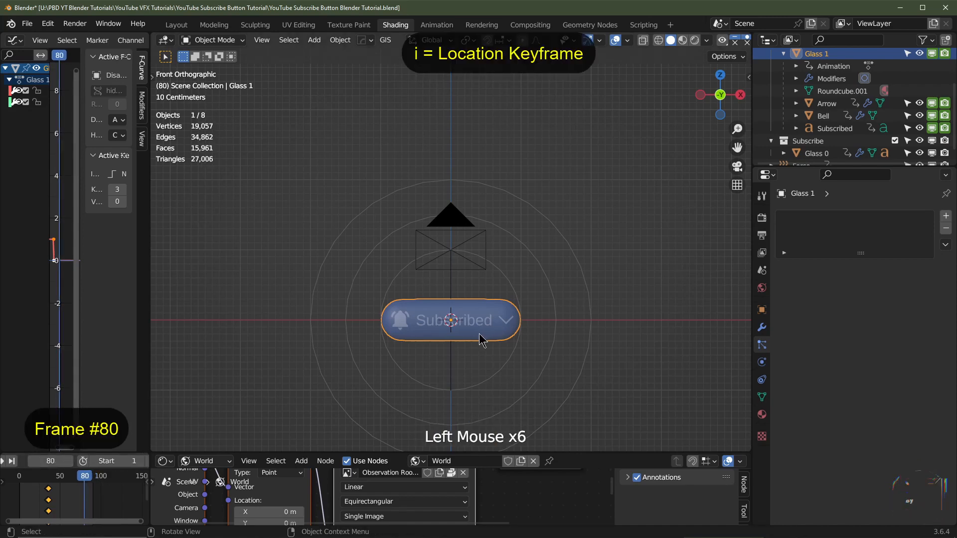
pyautogui.click(468, 314)
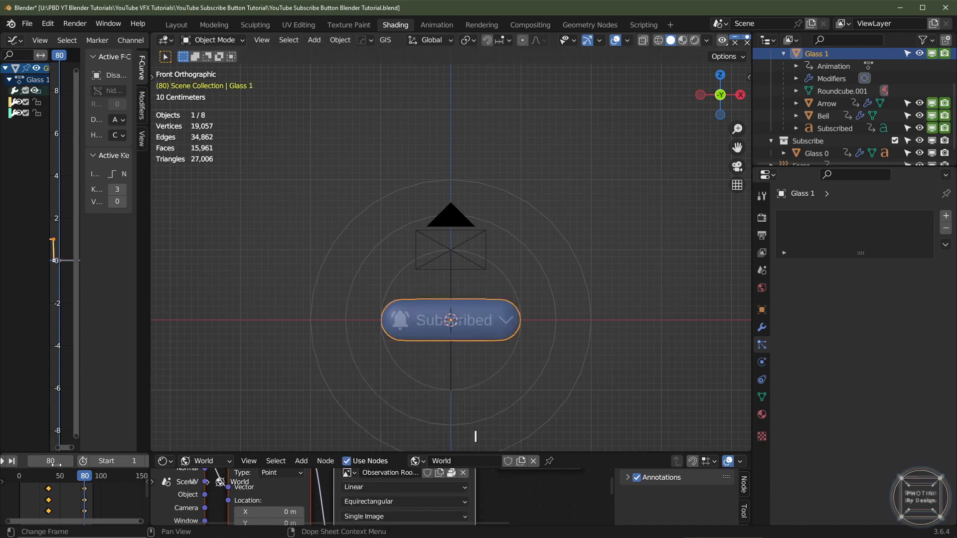
# At frame 90, move Glass 1 down along Z below the camera frame and insert a location keyframe
pyautogui.click(12, 461)
pyautogui.press('KP_0')
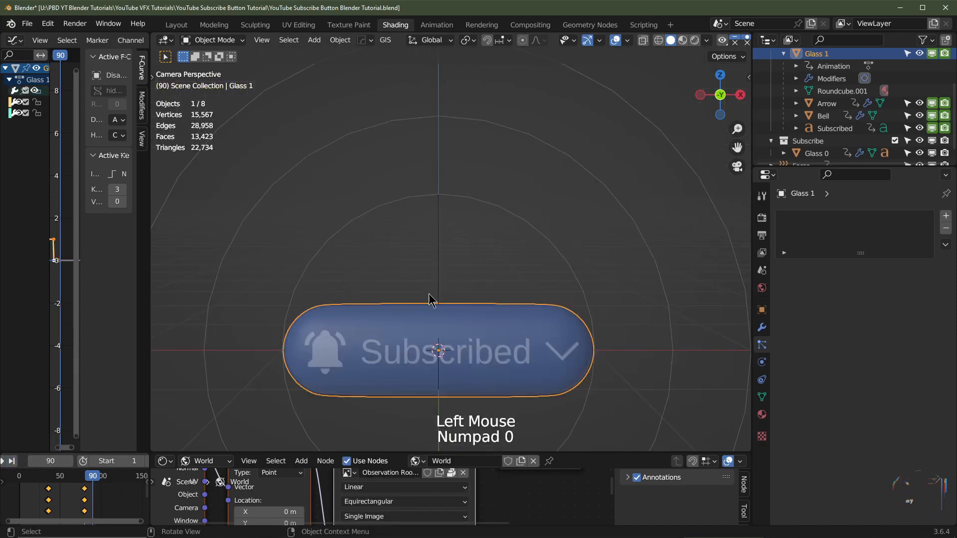
pyautogui.scroll(-3, 452, 294)
pyautogui.keyDown('shift'); pyautogui.moveTo(451, 291); pyautogui.dragTo(433, 263, button='middle'); pyautogui.keyUp('shift')
pyautogui.press('g')
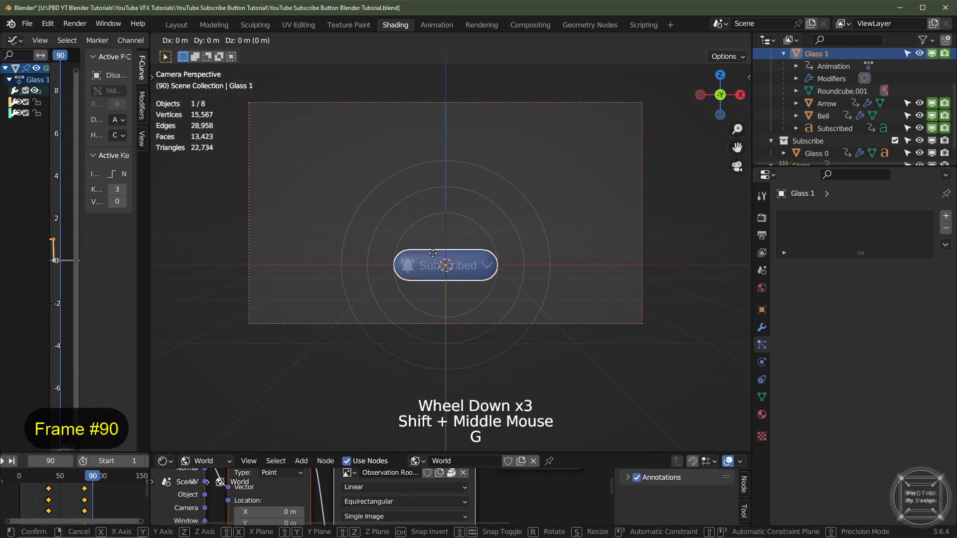
pyautogui.press('z')
pyautogui.click(455, 326)
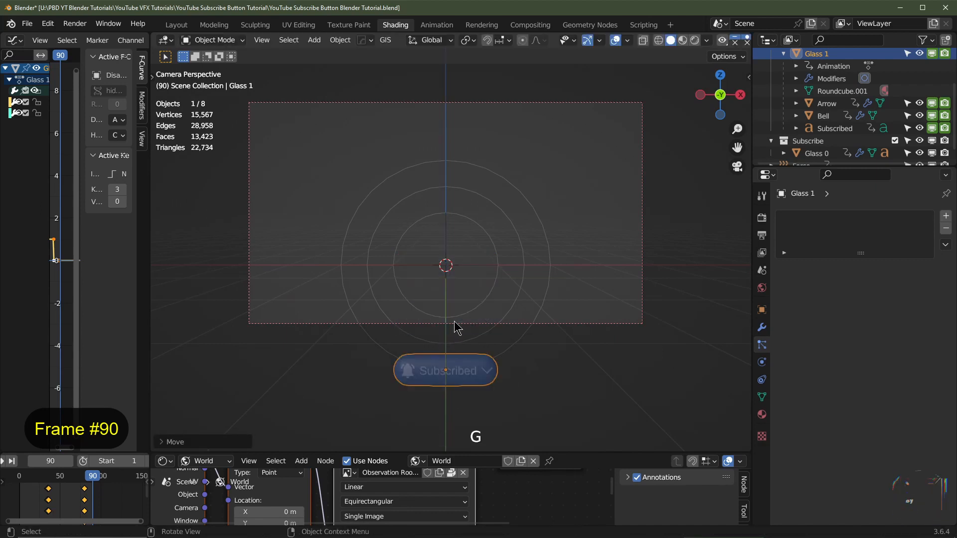
pyautogui.press('i')
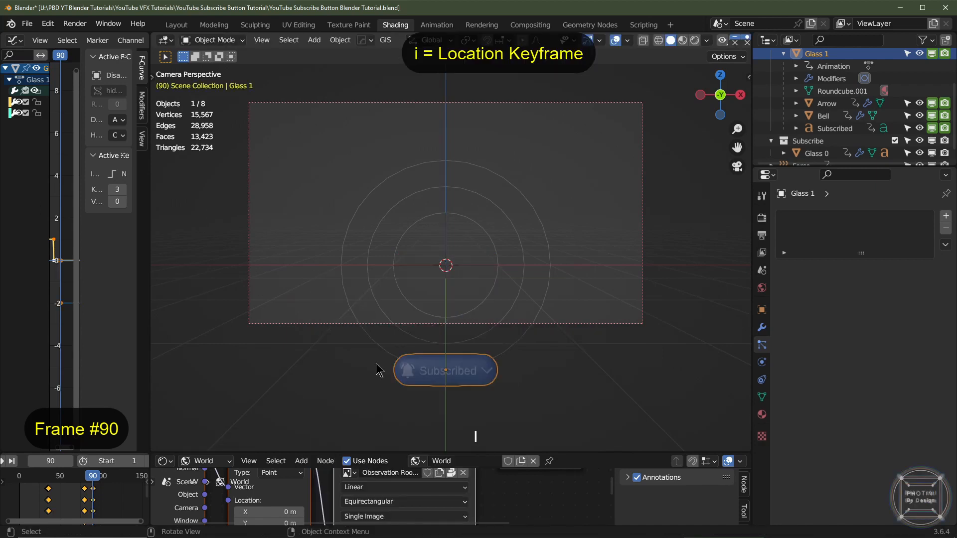
# Play the animation in camera view, then select Glass 0 and examine its shards around the Subscribed button at frame 37
pyautogui.scroll(2, 520, 325)
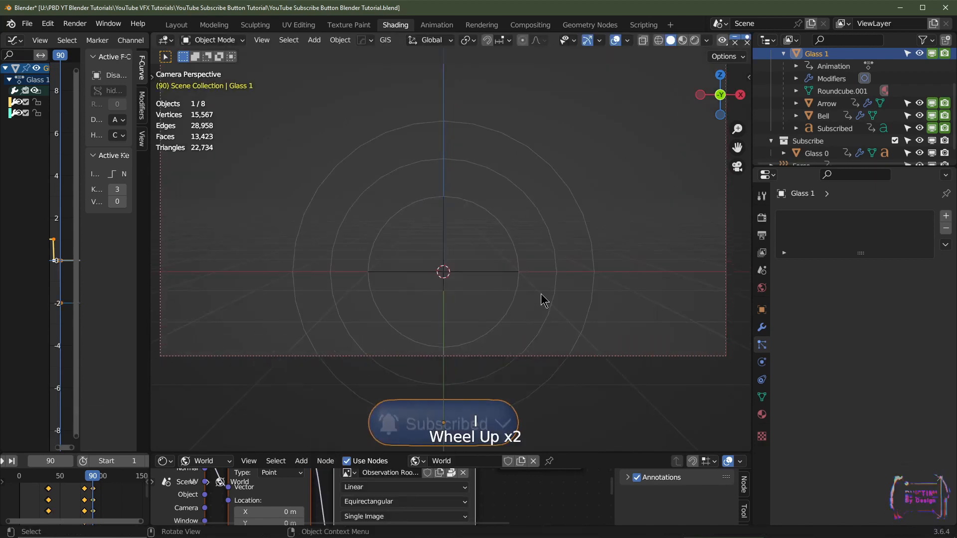
pyautogui.keyDown('shift'); pyautogui.moveTo(543, 299); pyautogui.dragTo(547, 301, button='middle'); pyautogui.keyUp('shift')
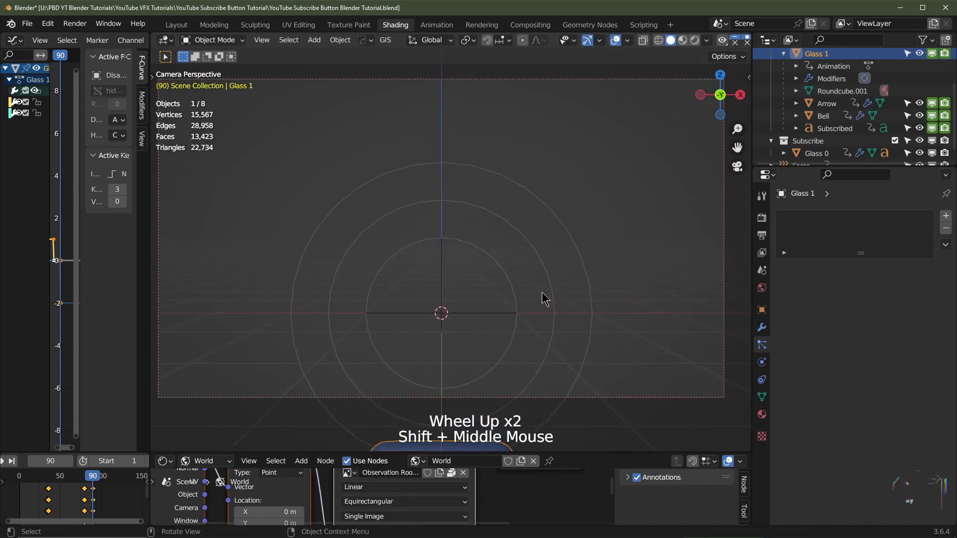
pyautogui.press('space')
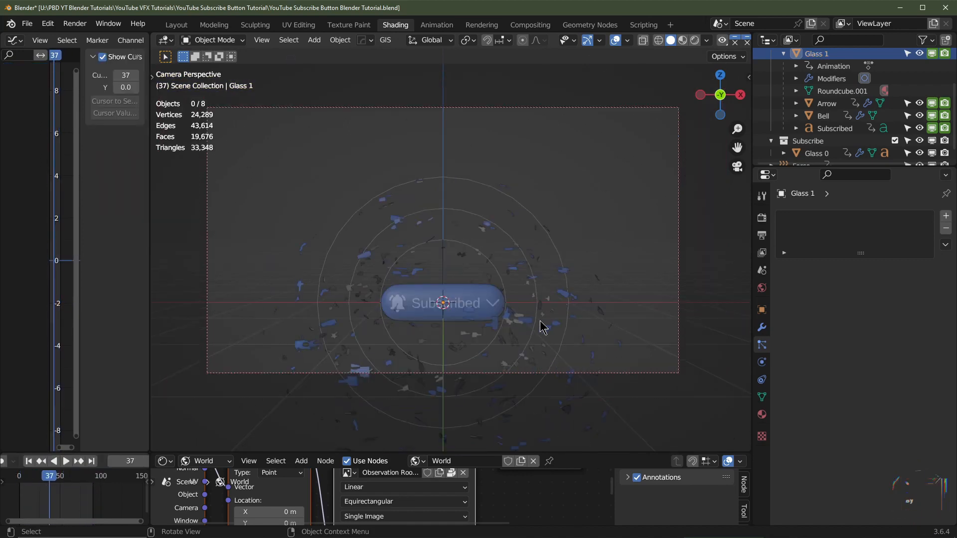
pyautogui.click(579, 341)
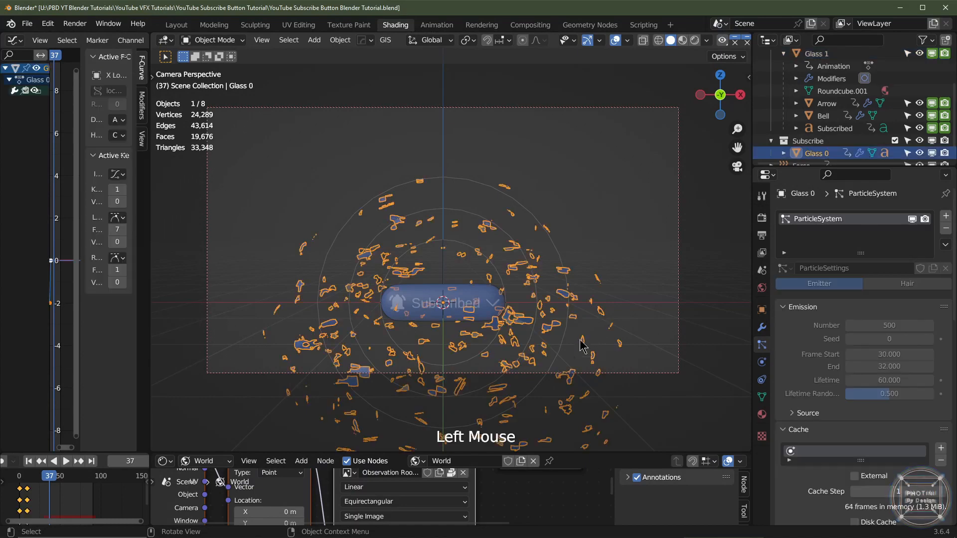
pyautogui.scroll(3, 553, 327)
pyautogui.scroll(-2, 532, 320)
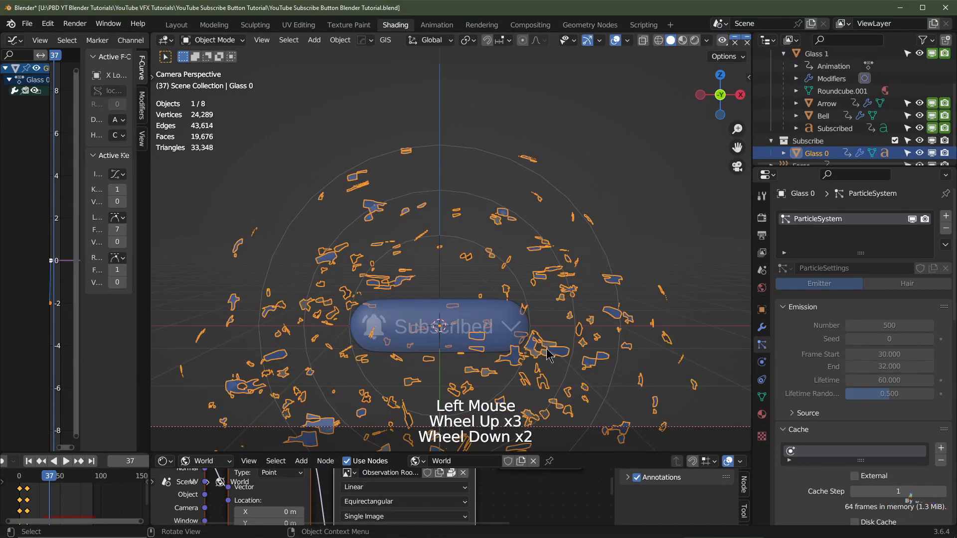
# Add a Solidify modifier to Glass 0 after the Explode modifier and look closely at the thickened shards
pyautogui.click(761, 328)
pyautogui.click(797, 244)
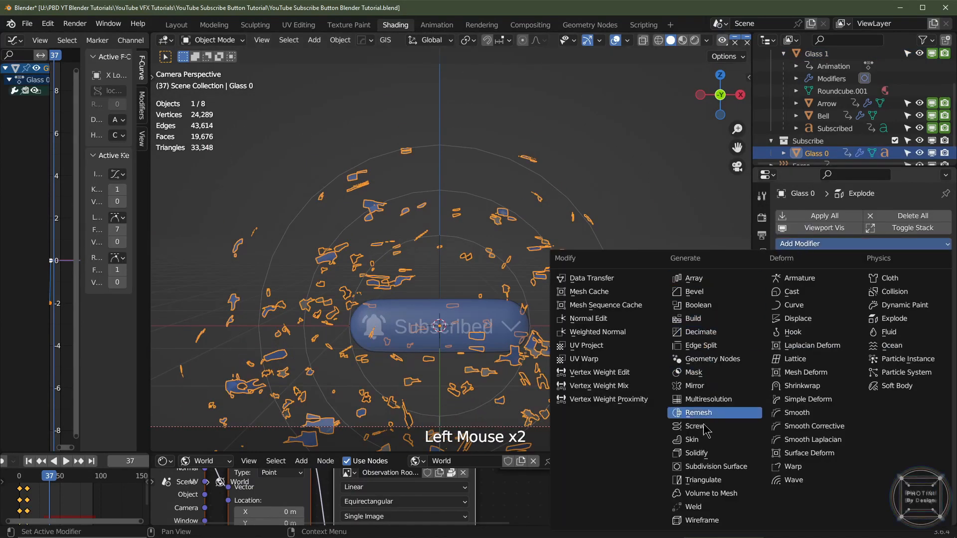
pyautogui.click(706, 453)
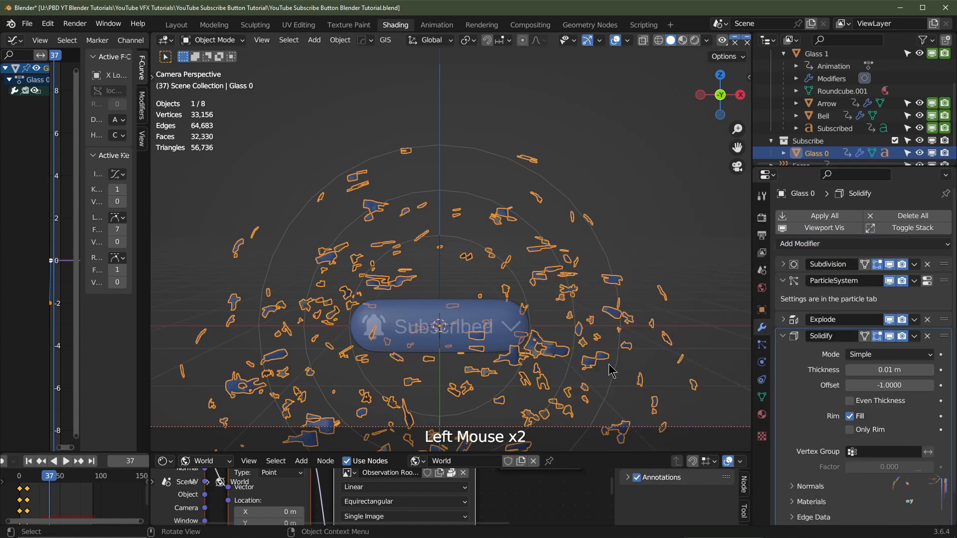
pyautogui.keyDown('shift'); pyautogui.moveTo(612, 371); pyautogui.dragTo(513, 301, button='middle'); pyautogui.keyUp('shift')
pyautogui.scroll(2, 551, 348)
pyautogui.moveTo(551, 348); pyautogui.dragTo(486, 324, button='middle')
pyautogui.scroll(2, 506, 339)
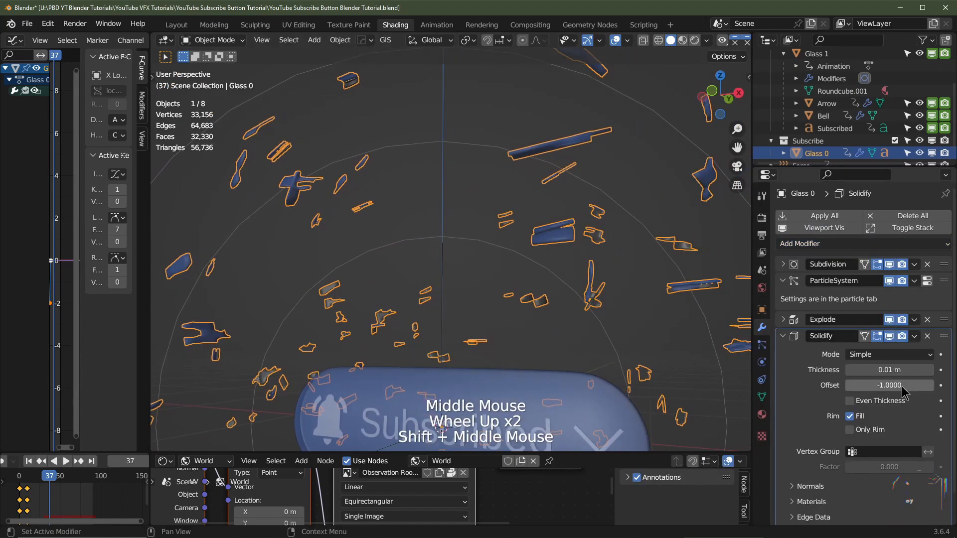
# Turn on Even Thickness for the Solidify modifier and inspect the shards from another angle
pyautogui.click(851, 401)
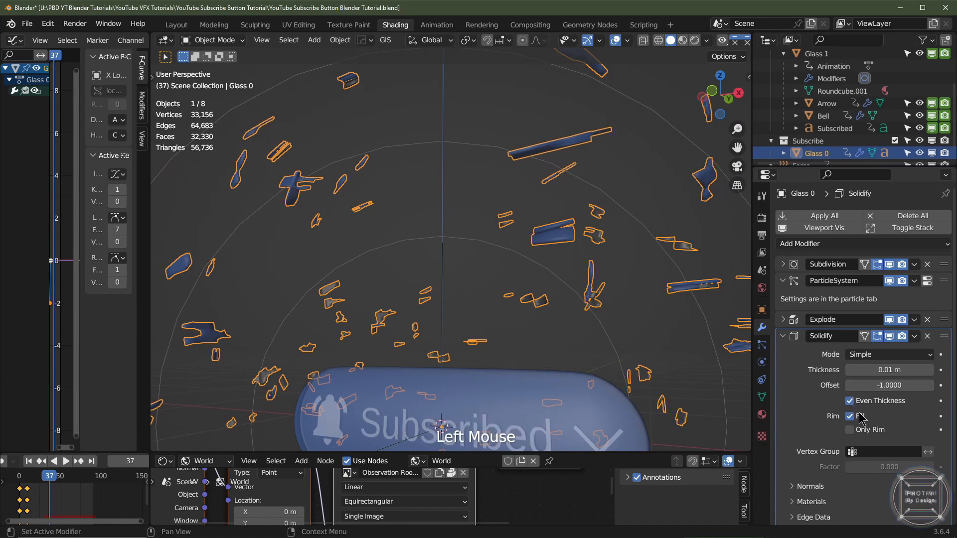
pyautogui.scroll(2, 566, 205)
pyautogui.moveTo(566, 205); pyautogui.dragTo(567, 224, button='middle')
pyautogui.scroll(-2, 560, 235)
pyautogui.keyDown('ctrl'); pyautogui.moveTo(477, 300); pyautogui.dragTo(481, 274, button='middle'); pyautogui.keyUp('ctrl')
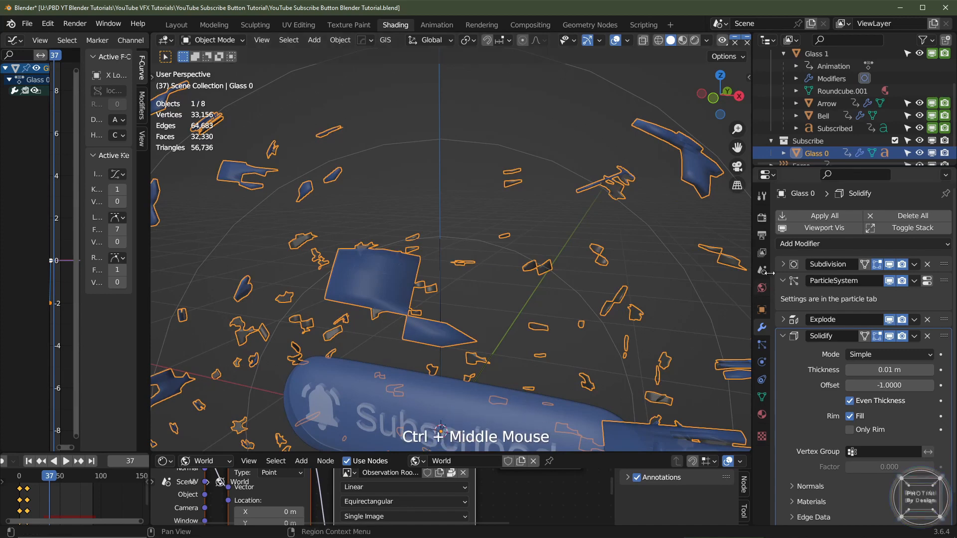
# Add a Bevel modifier to Glass 0 after Solidify and set its amount to 0.0025 m
pyautogui.click(783, 336)
pyautogui.click(806, 245)
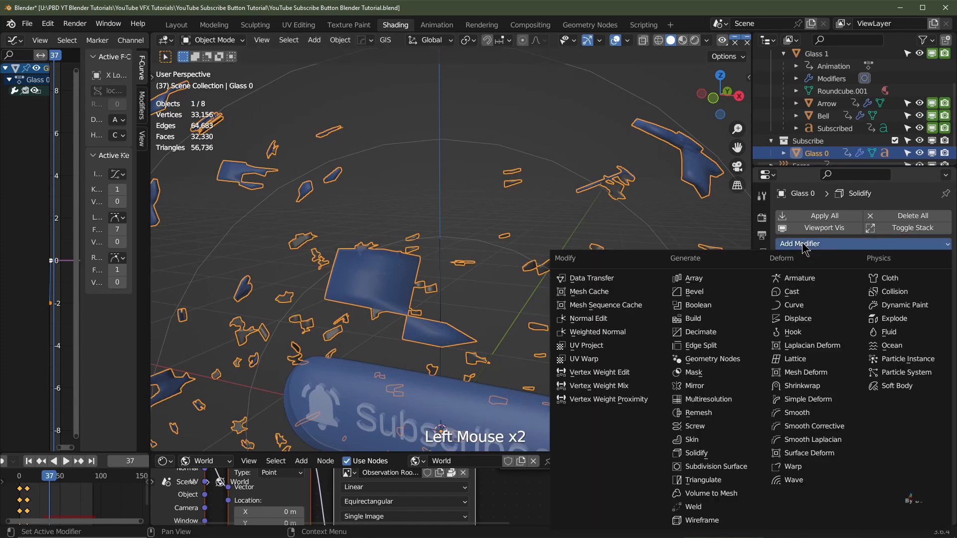
pyautogui.click(698, 291)
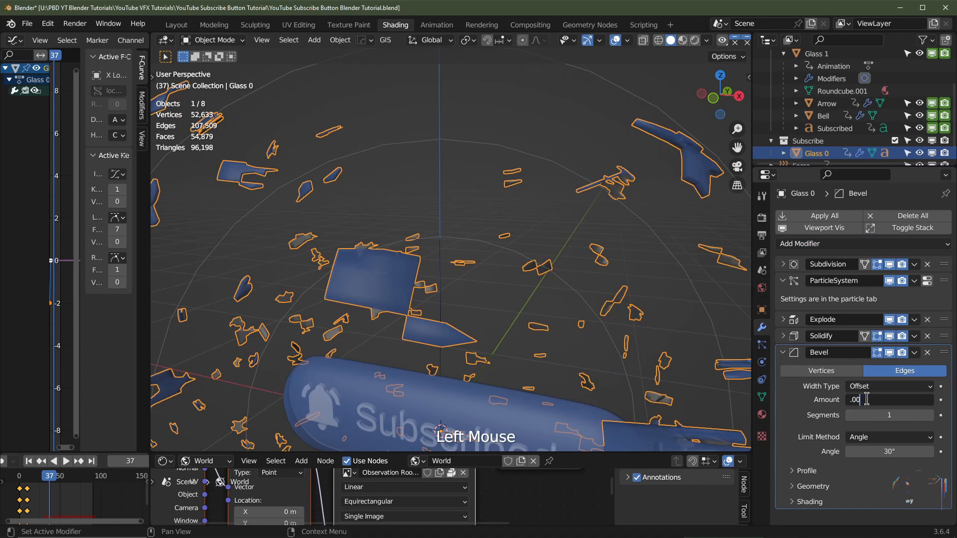
pyautogui.press('Return')
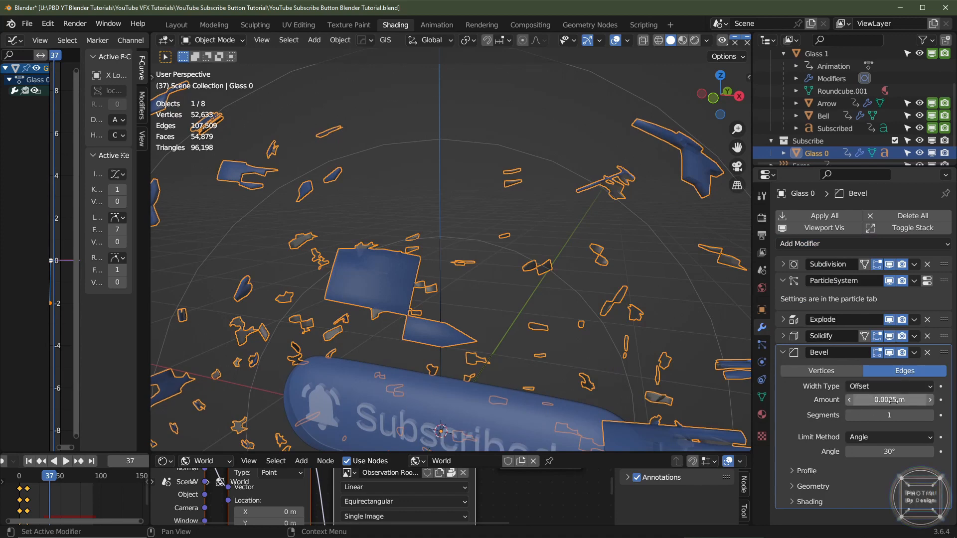
# Try a bevel amount of 0.001 m with more segments on the shards
pyautogui.click(873, 404)
pyautogui.write('.001')
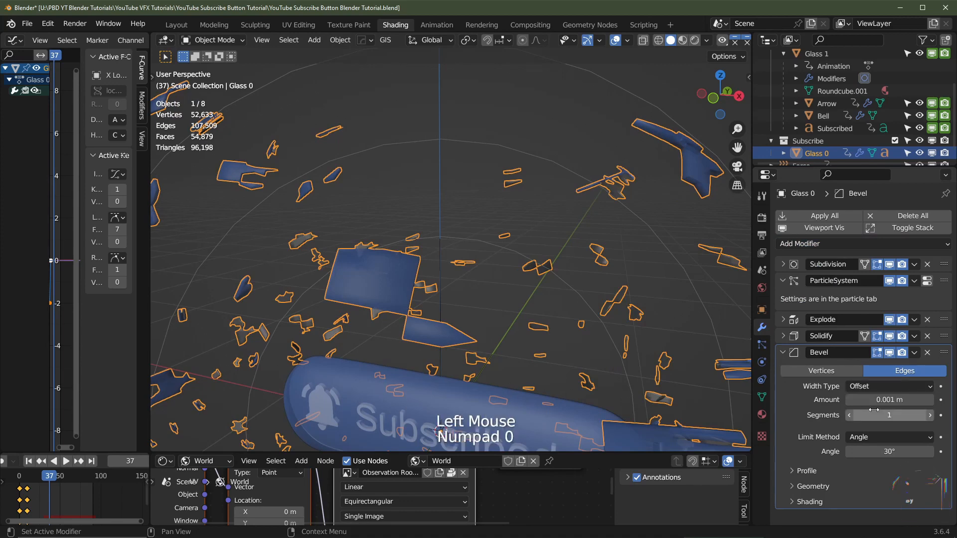
pyautogui.click(932, 417)
pyautogui.click(931, 415)
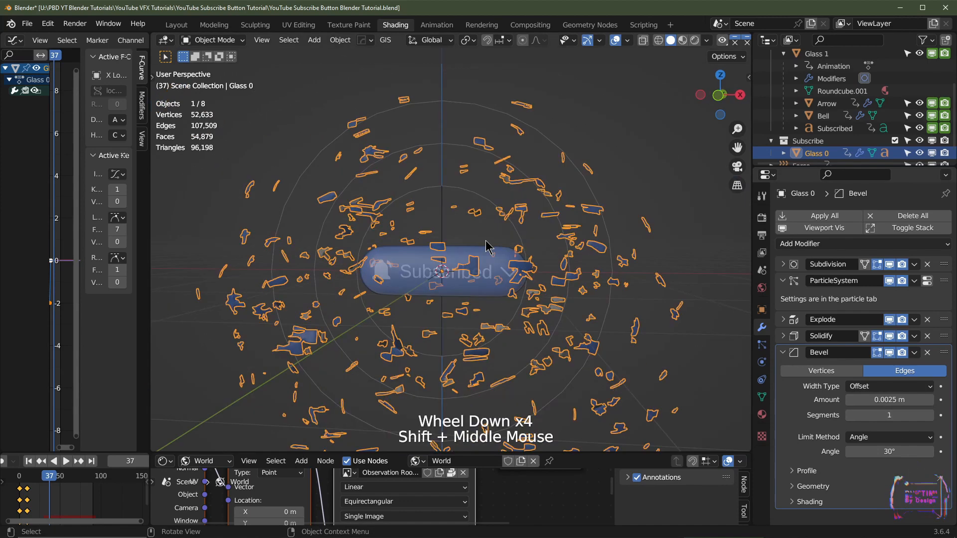
# Return to camera view, select the camera and fine-tune its lens setting
pyautogui.press('KP_0')
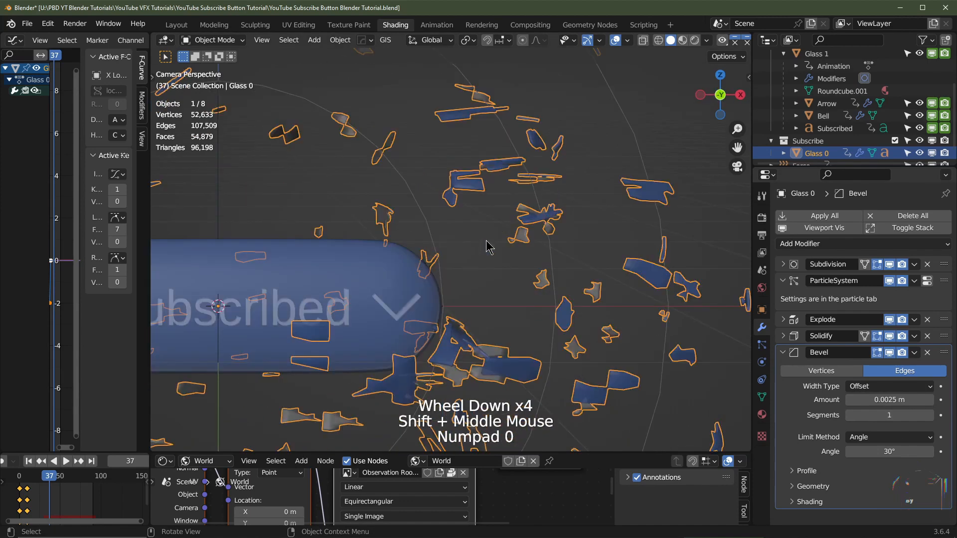
pyautogui.click(450, 315)
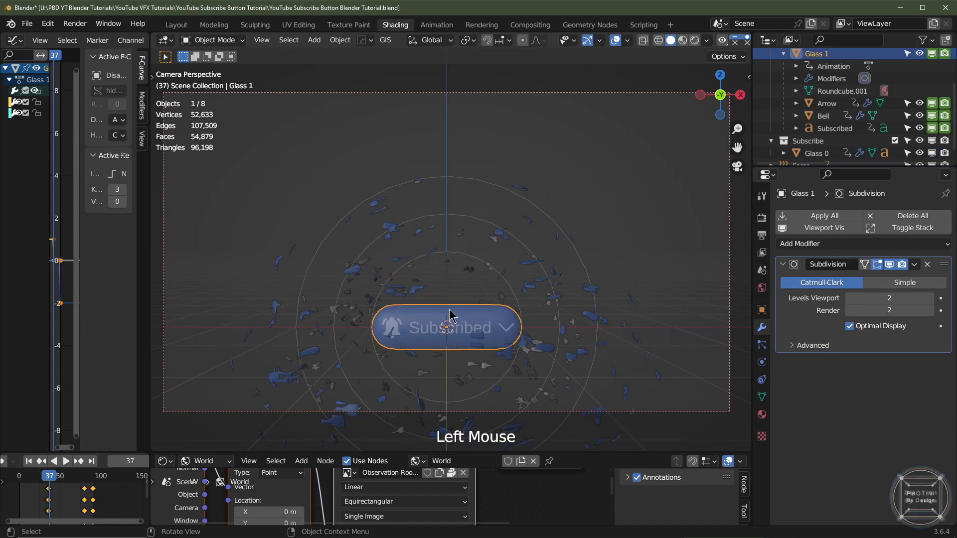
pyautogui.click(433, 322)
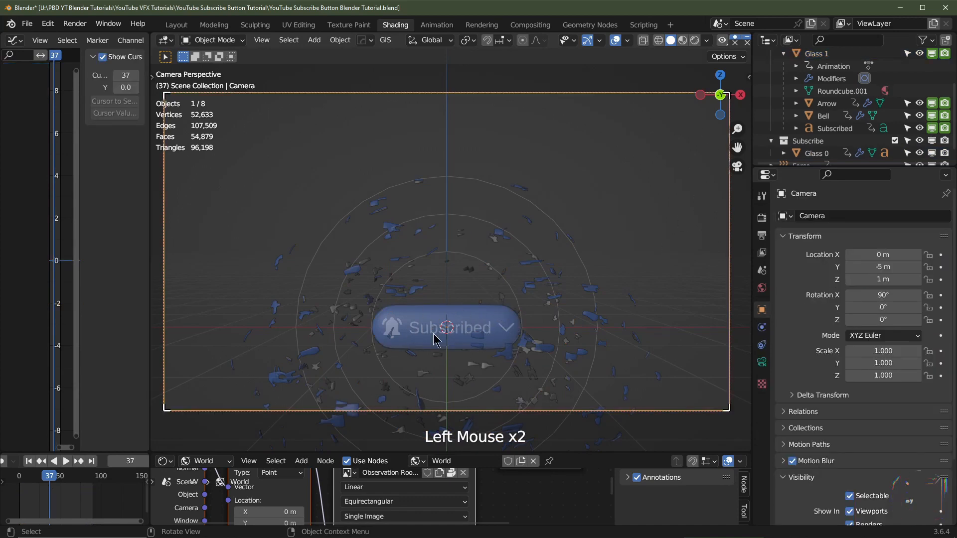
pyautogui.click(762, 362)
pyautogui.keyDown('shift'); pyautogui.moveTo(889, 275); pyautogui.dragTo(850, 272); pyautogui.keyUp('shift')
pyautogui.click(762, 310)
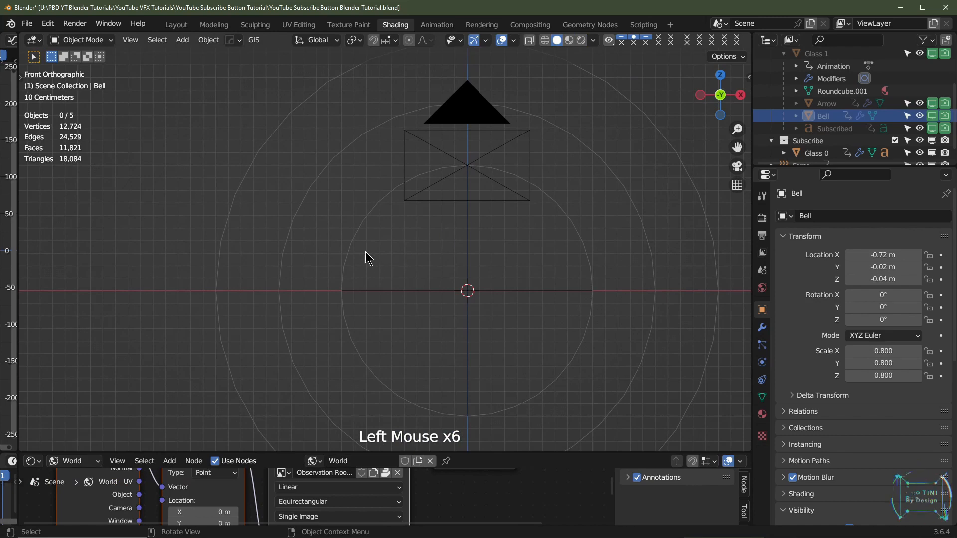
# Play the animation from the front view, stop at frame 82 and select the Bell object
pyautogui.scroll(-2, 362, 269)
pyautogui.press('space')
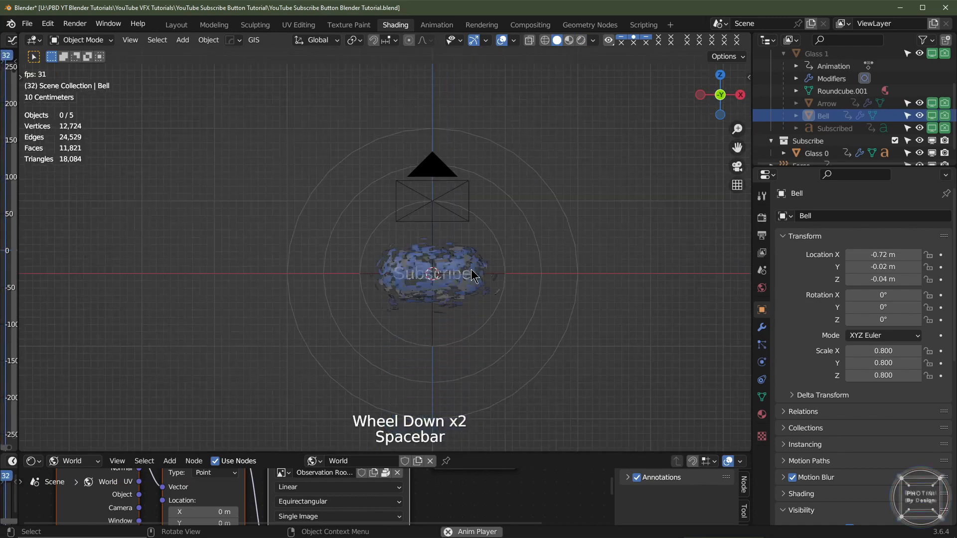
pyautogui.press('space')
pyautogui.click(823, 119)
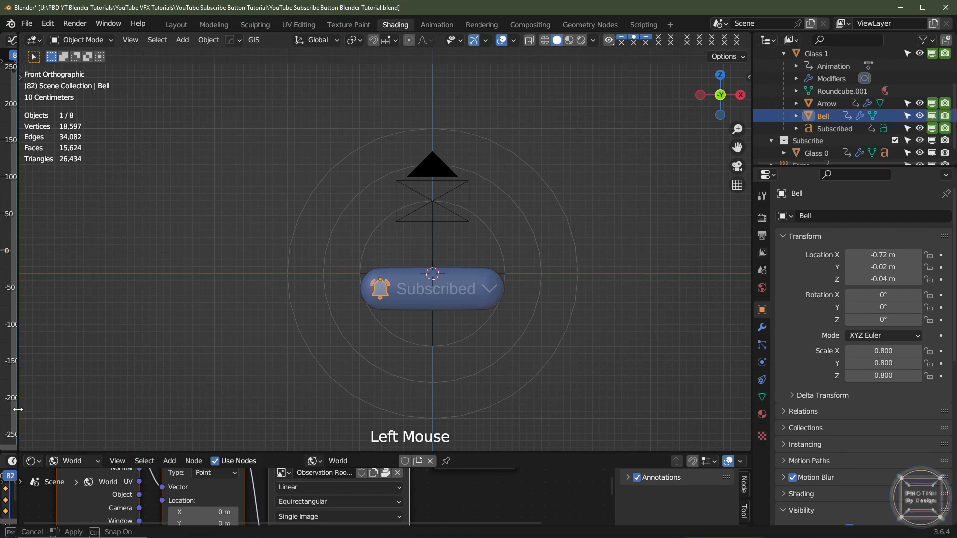
# Replace the narrow graph editor with a new, wider one beside the 3D view for the Bell's animation curves
pyautogui.moveTo(19, 414); pyautogui.dragTo(339, 413)
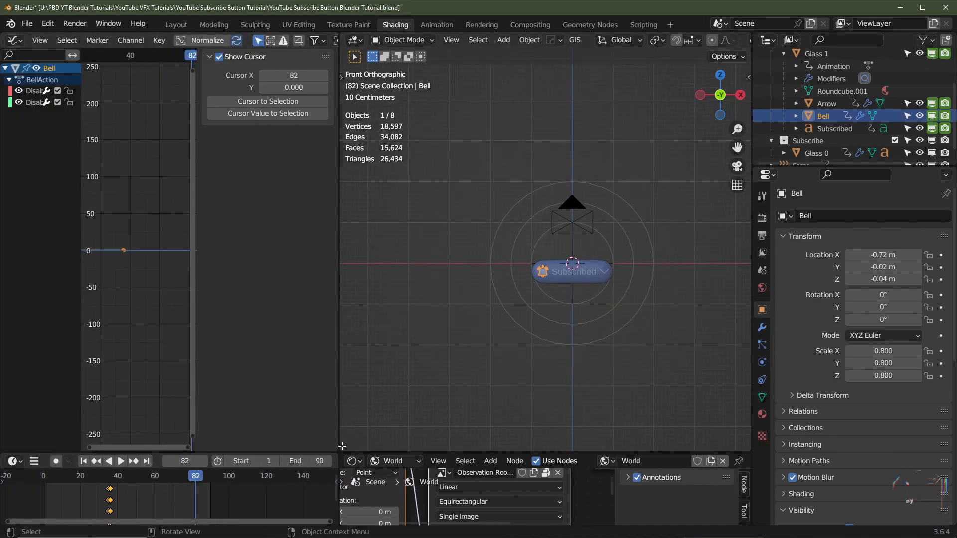
pyautogui.moveTo(343, 449); pyautogui.dragTo(299, 434)
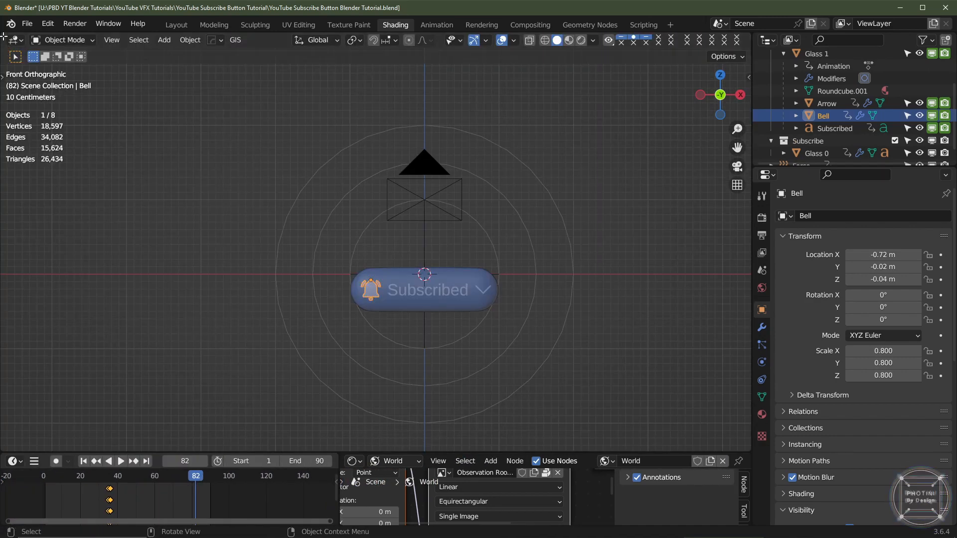
pyautogui.moveTo(10, 38); pyautogui.dragTo(235, 40)
pyautogui.click(15, 40)
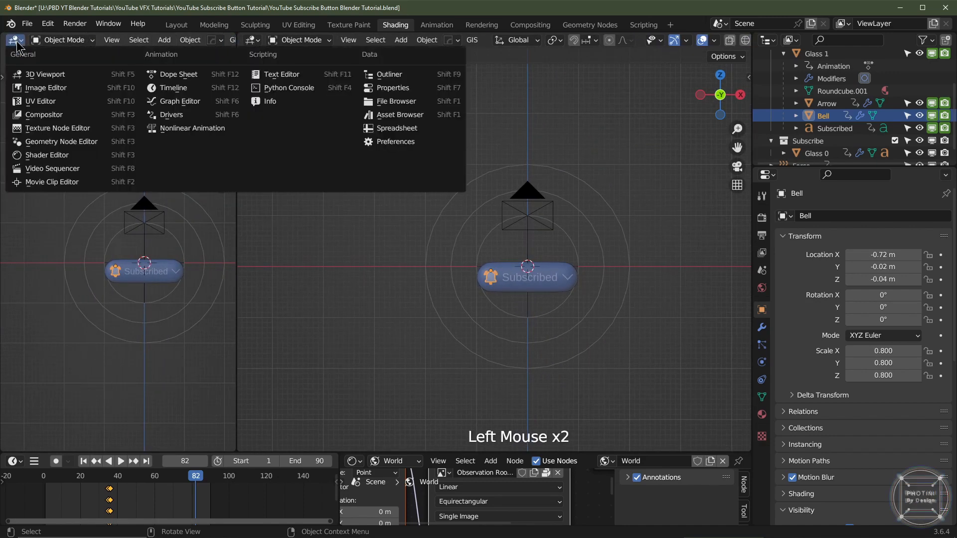
pyautogui.click(180, 101)
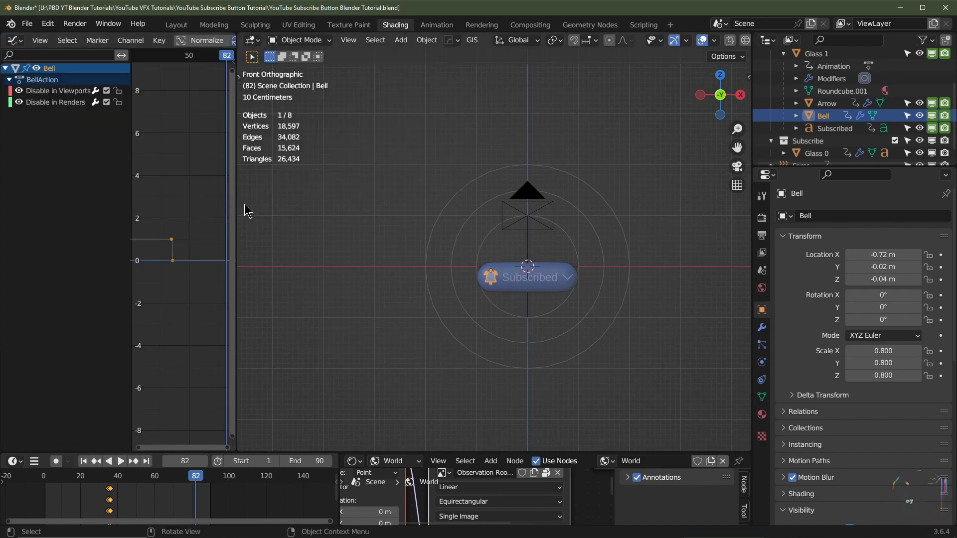
pyautogui.moveTo(237, 209); pyautogui.dragTo(366, 223)
pyautogui.scroll(2, 597, 279)
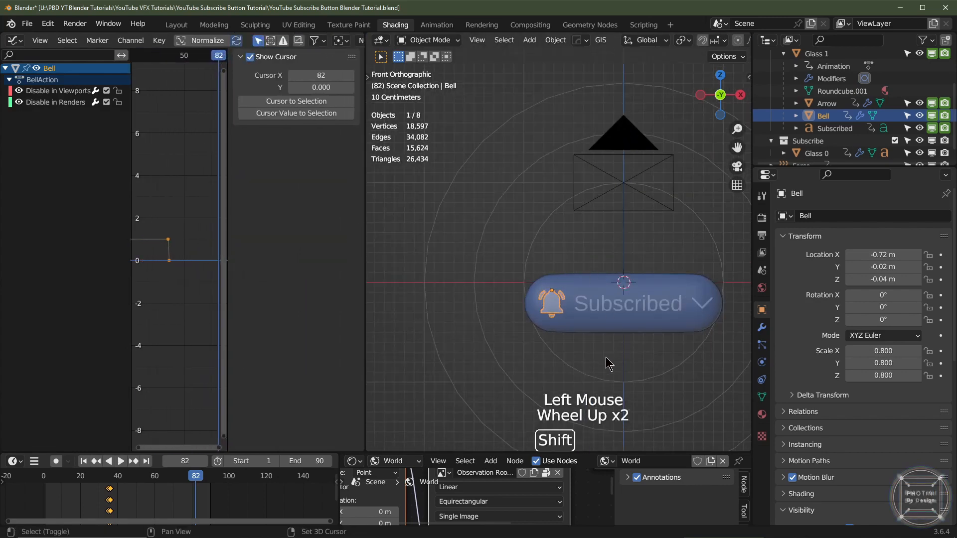
pyautogui.scroll(1, 613, 363)
# At frame 36, select the Bell and insert a keyframe on its Y rotation at 0°
pyautogui.click(96, 461)
pyautogui.press('Left')
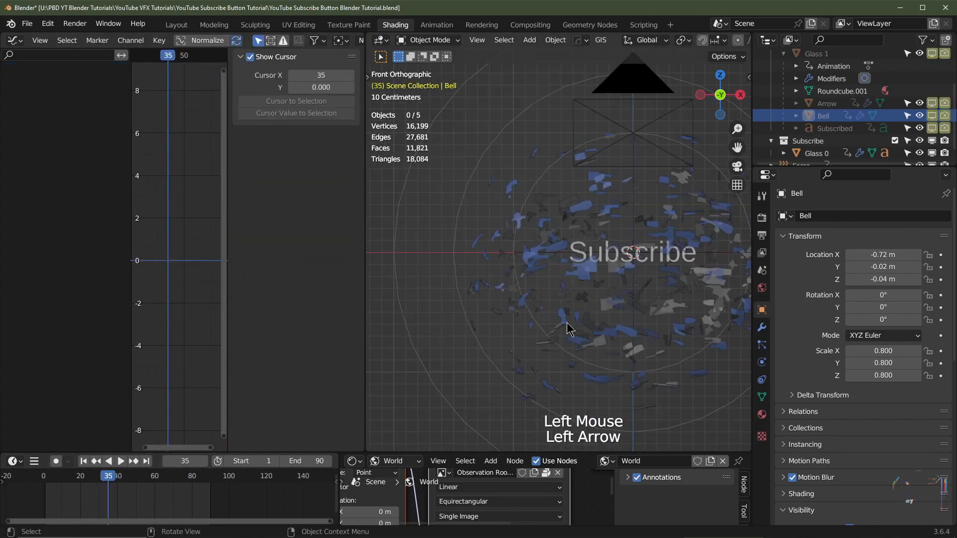
pyautogui.press('Right')
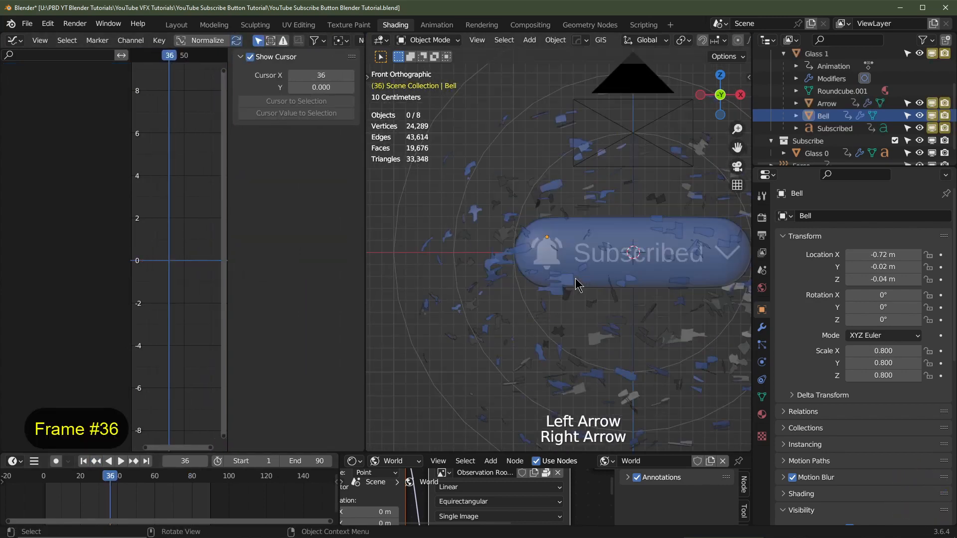
pyautogui.click(821, 118)
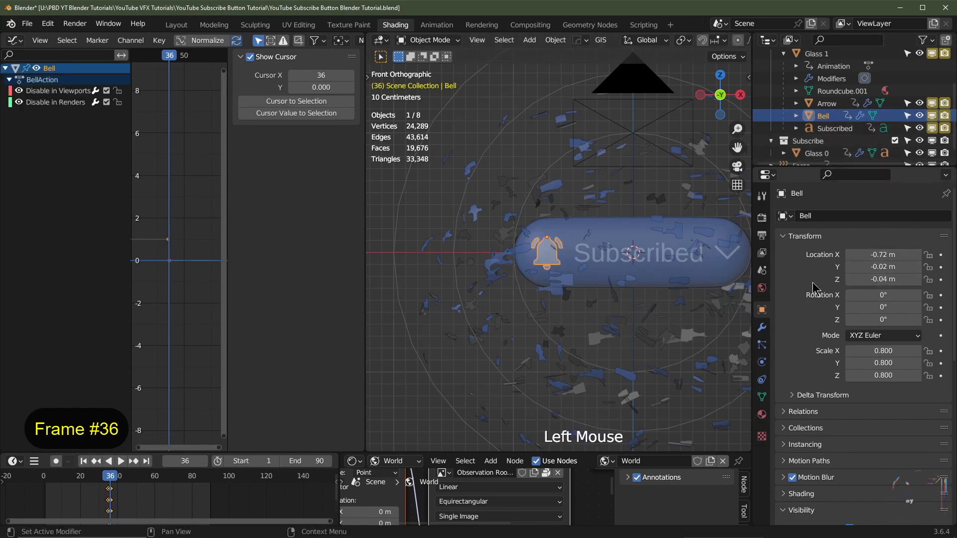
pyautogui.moveTo(890, 307); pyautogui.dragTo(815, 307)
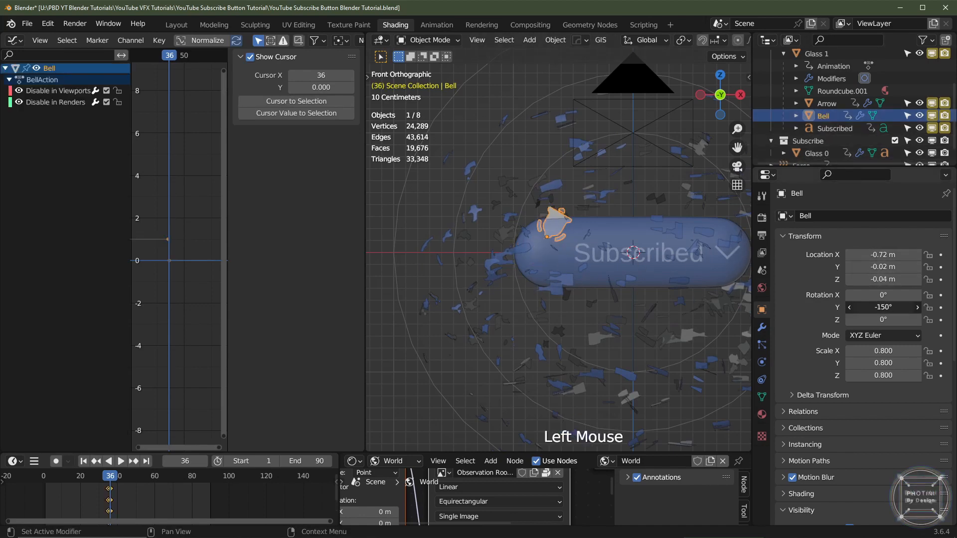
pyautogui.rightClick(890, 307)
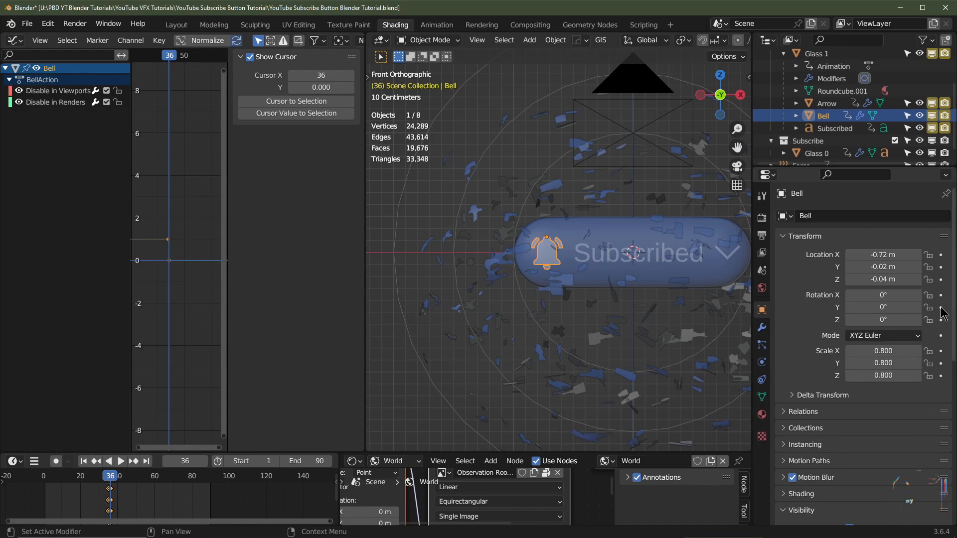
pyautogui.click(941, 308)
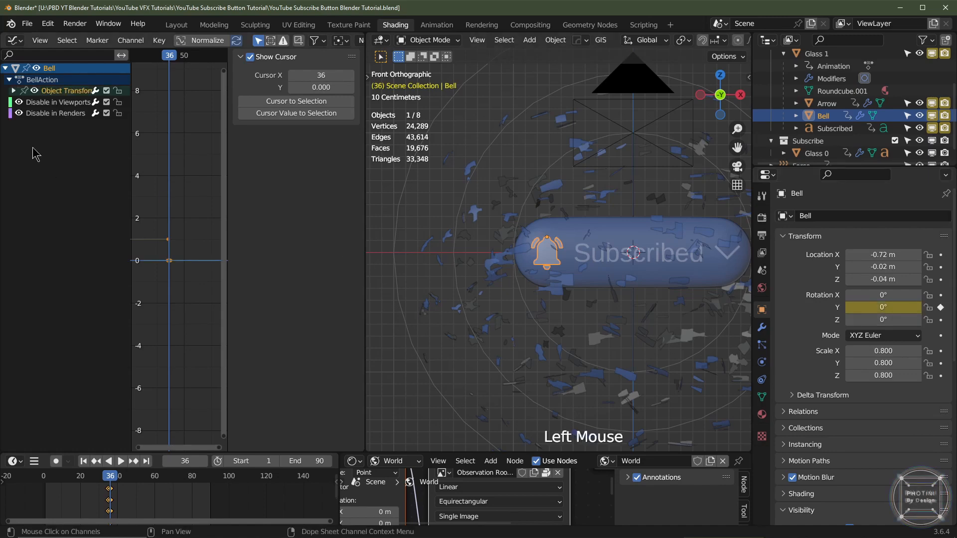
# Select the Bell's Y Euler Rotation curve and open the choice of F-curve modifiers to add
pyautogui.doubleClick(129, 188)
pyautogui.moveTo(3, 186); pyautogui.dragTo(177, 183)
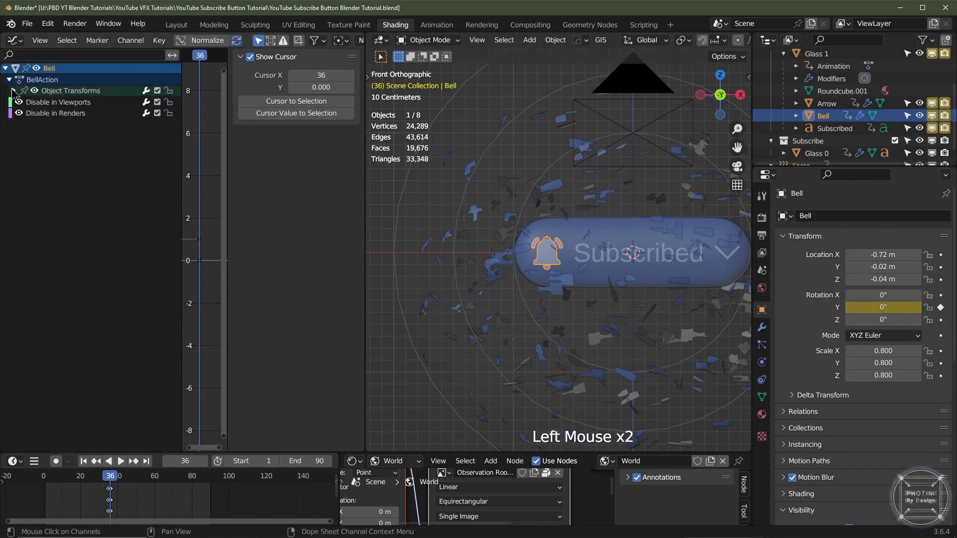
pyautogui.click(14, 91)
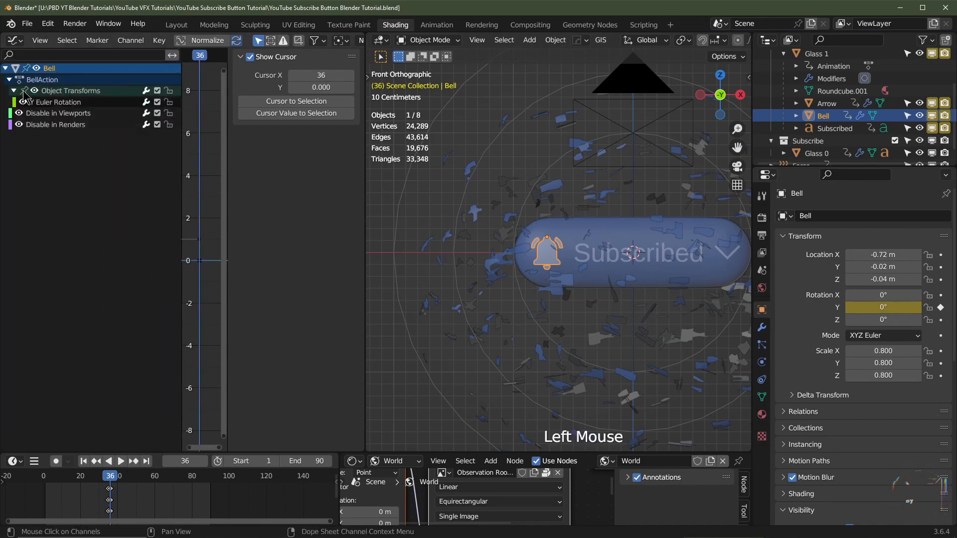
pyautogui.click(54, 102)
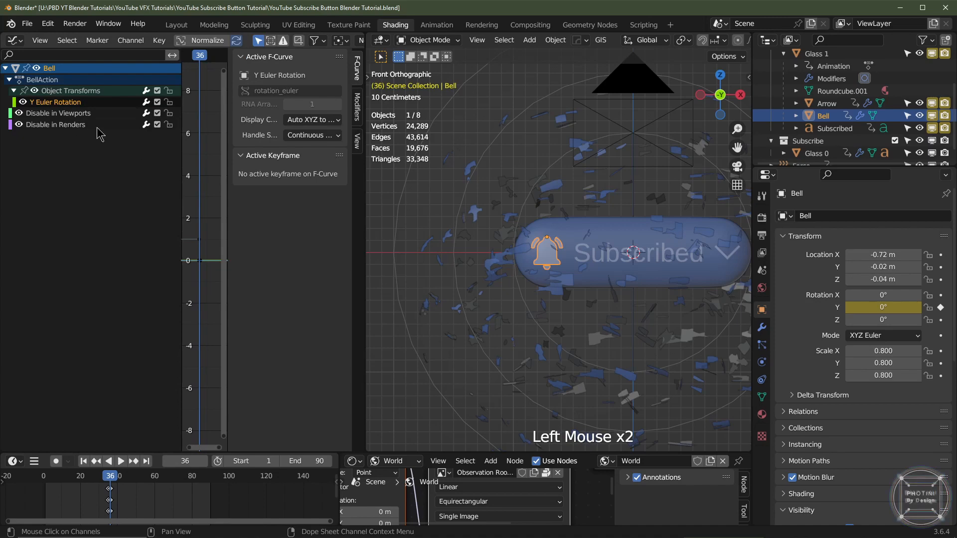
pyautogui.moveTo(178, 181); pyautogui.dragTo(72, 182)
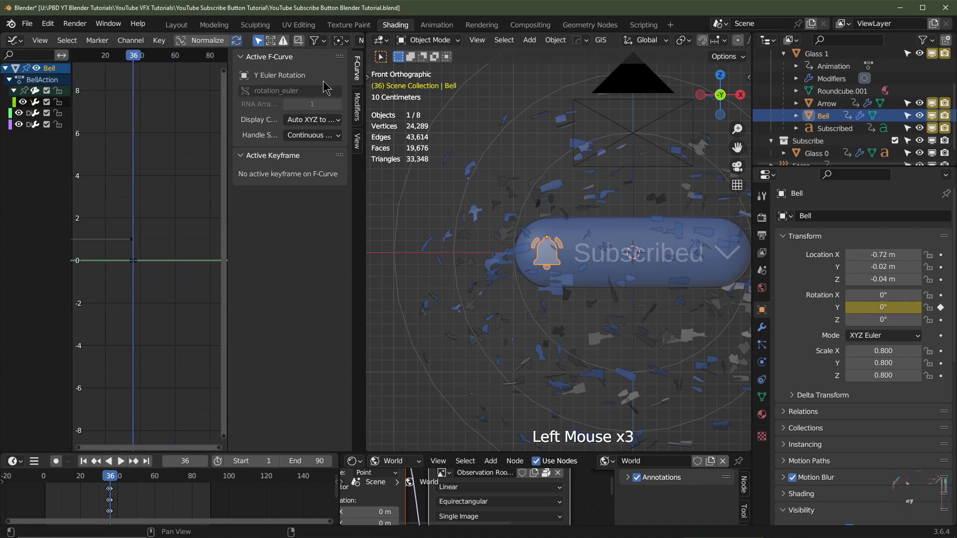
pyautogui.click(358, 107)
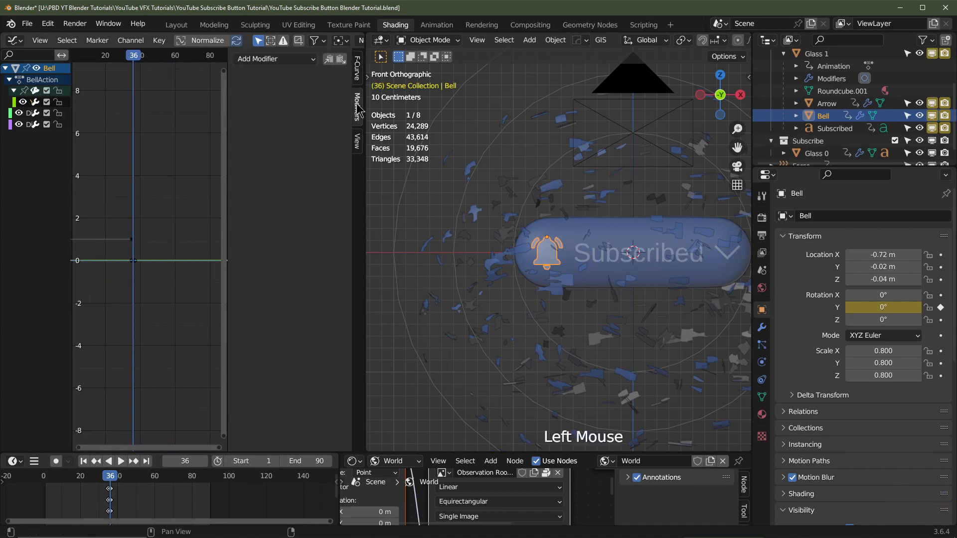
pyautogui.click(287, 60)
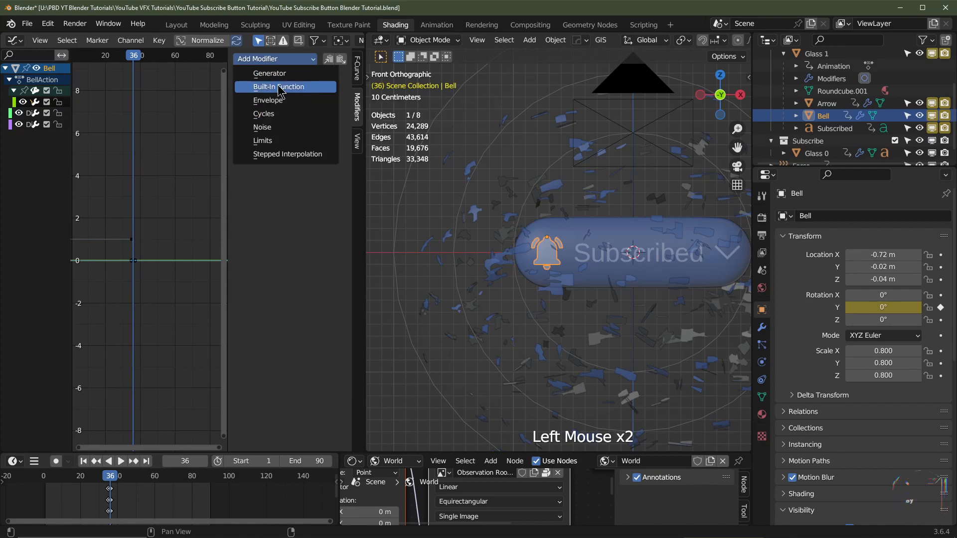